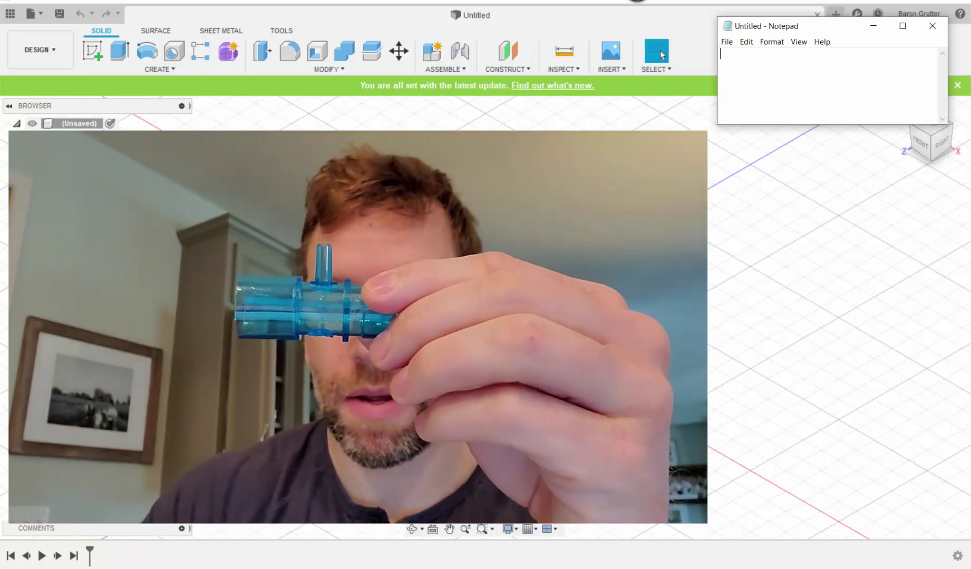
- Start the measurement note with a "Male:" heading followed by "ID:" and "OD:" lines
type("Male:")
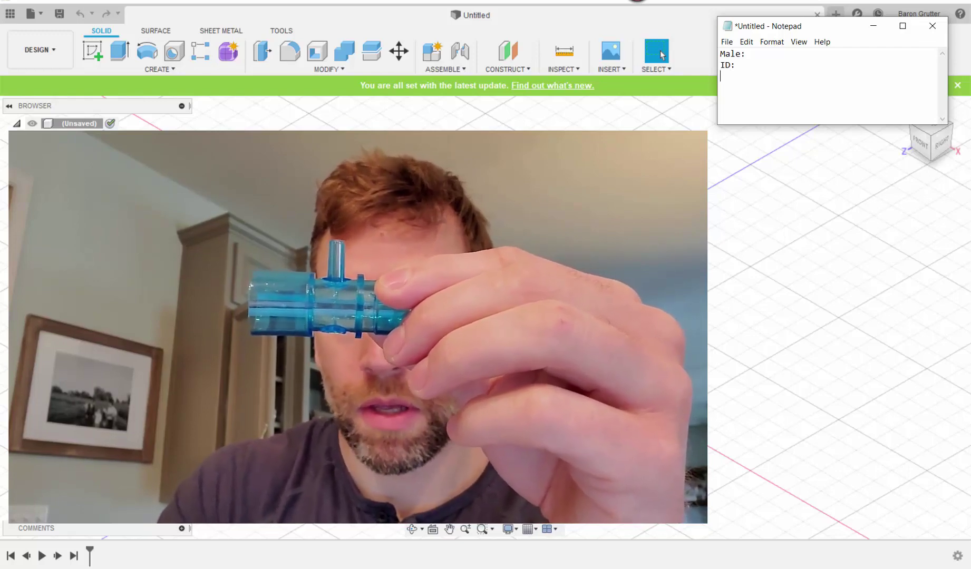
type("D")
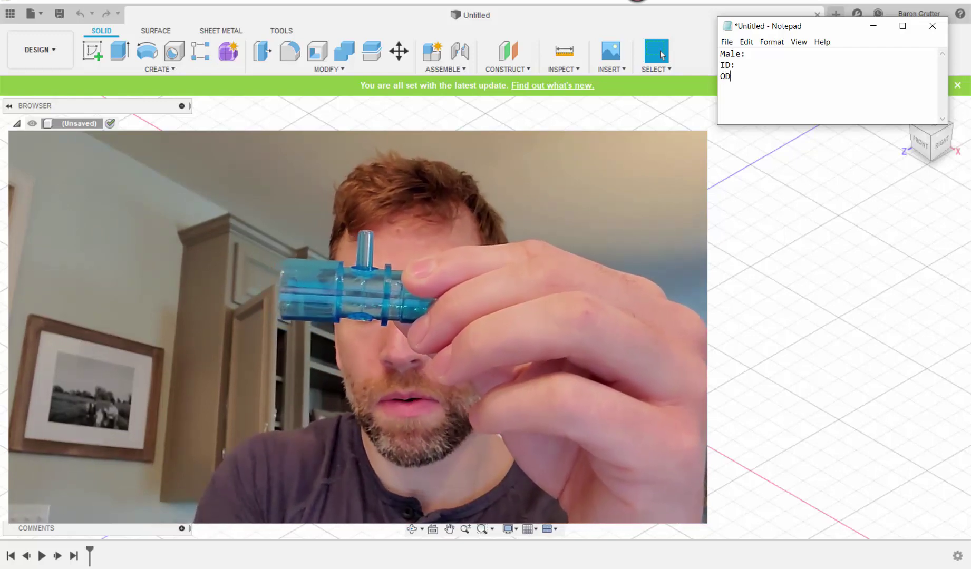
type(":")
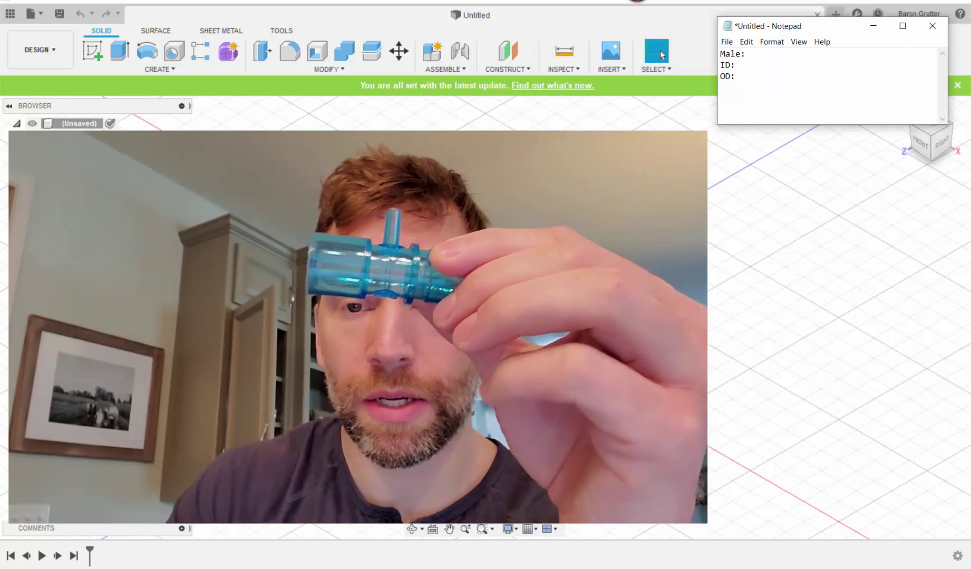
key("Return")
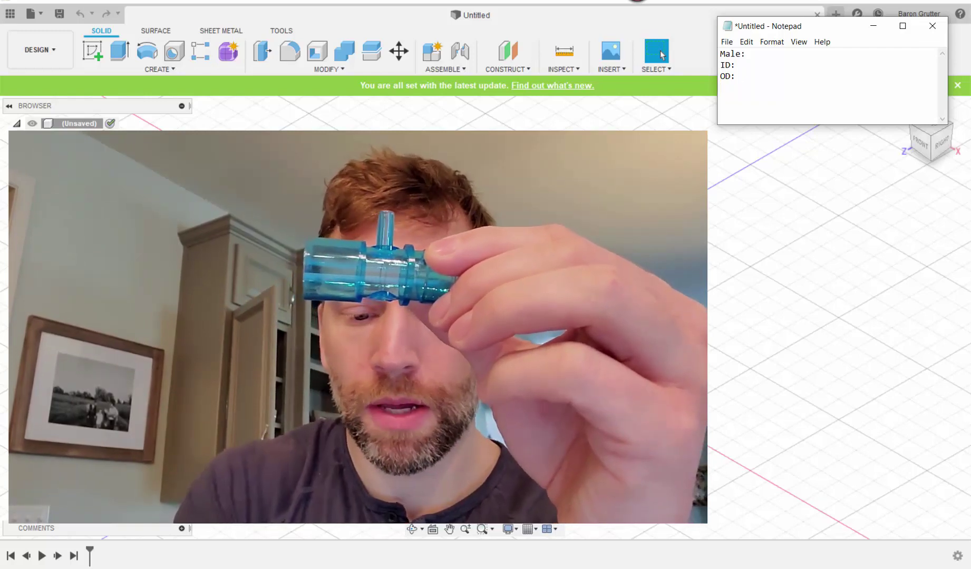
- Add a "Female:" heading to the note with separate "ID:" and "OD:" lines beneath it
type("Female")
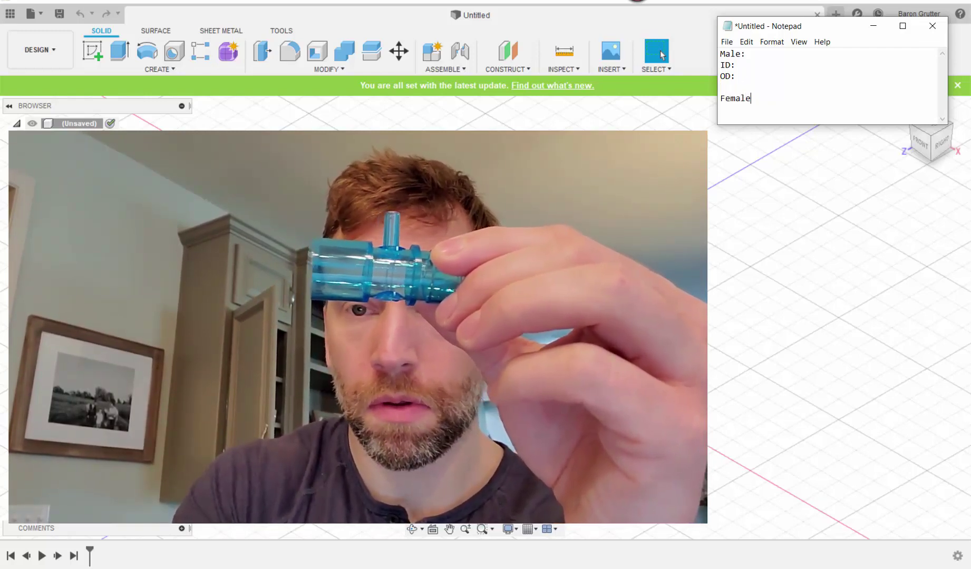
type(":")
key("Return")
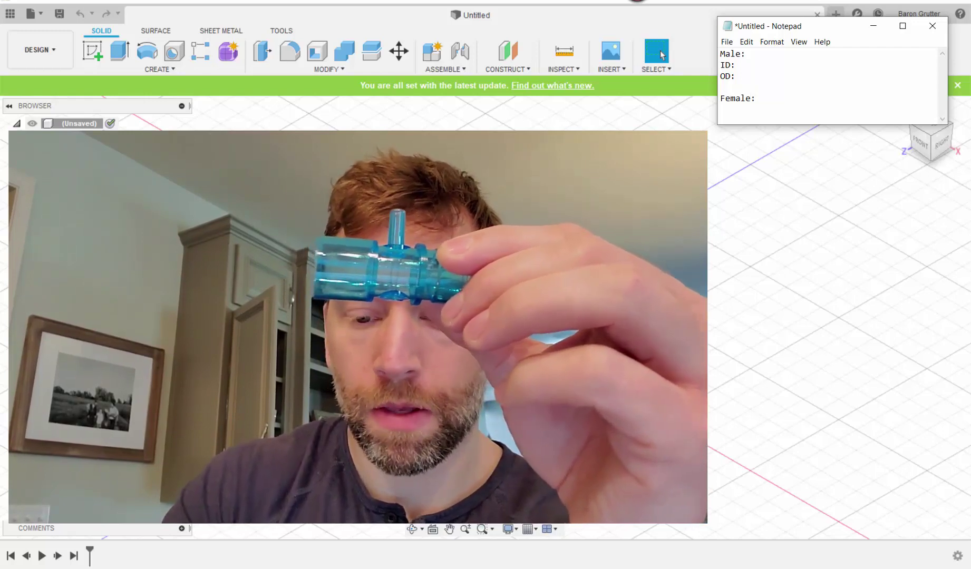
type("ID")
type(": 0")
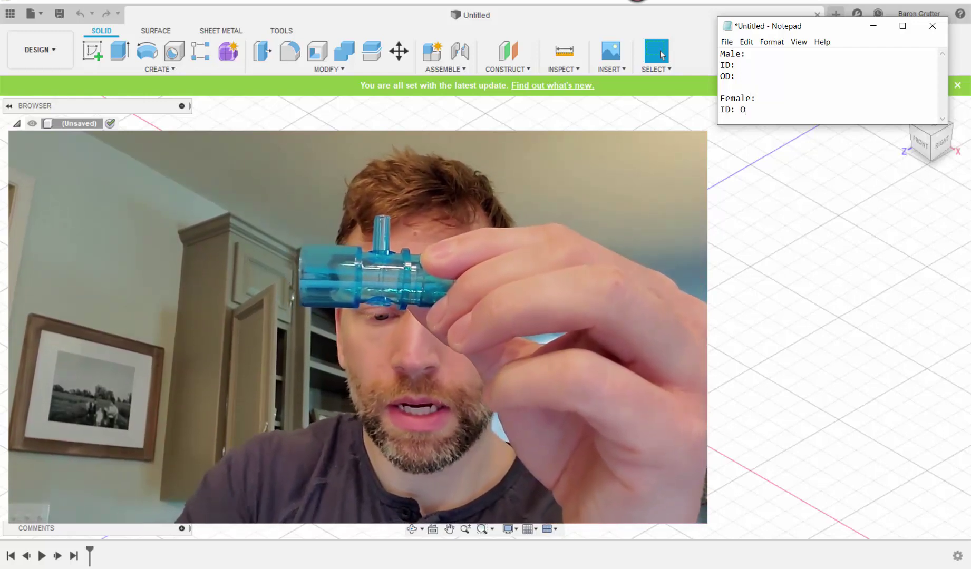
type("D:")
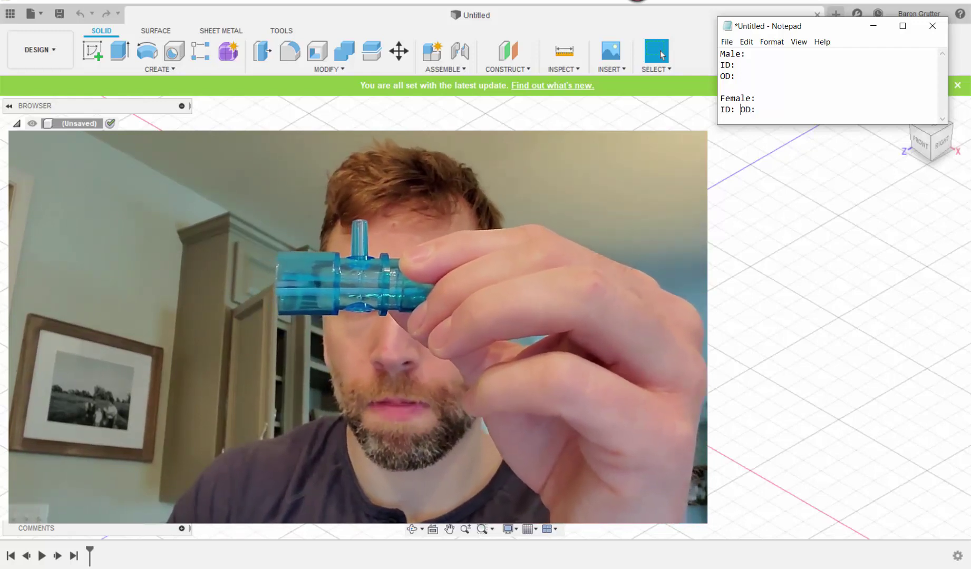
key("Return")
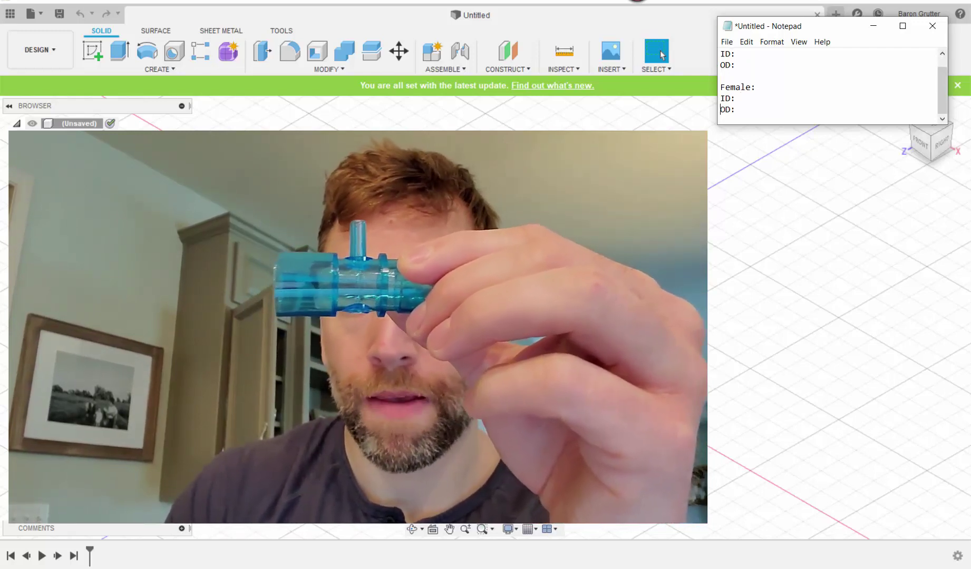
- Add an "M-F:" heading below the Female section, separated by a blank line
key("Up")
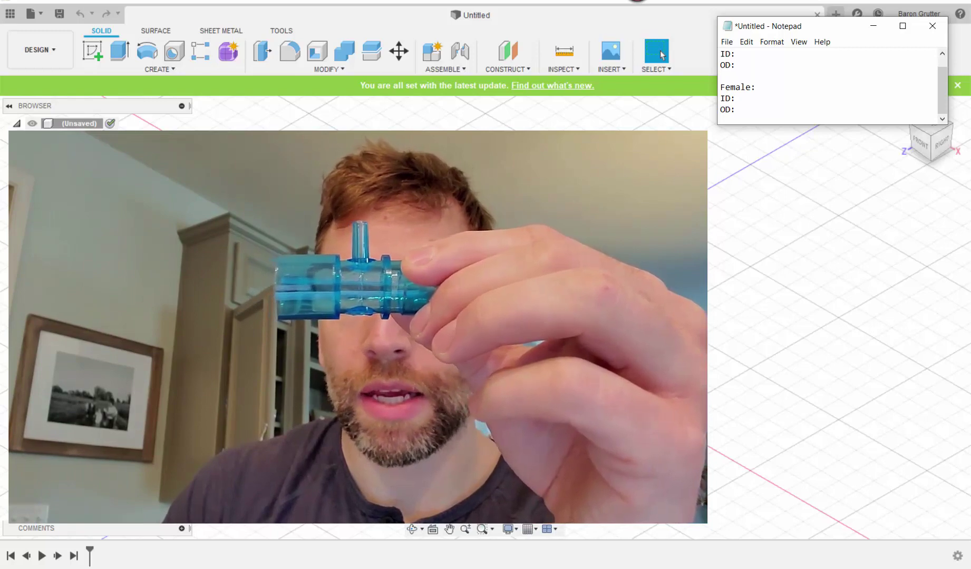
key("Return")
key("Return")
type("M")
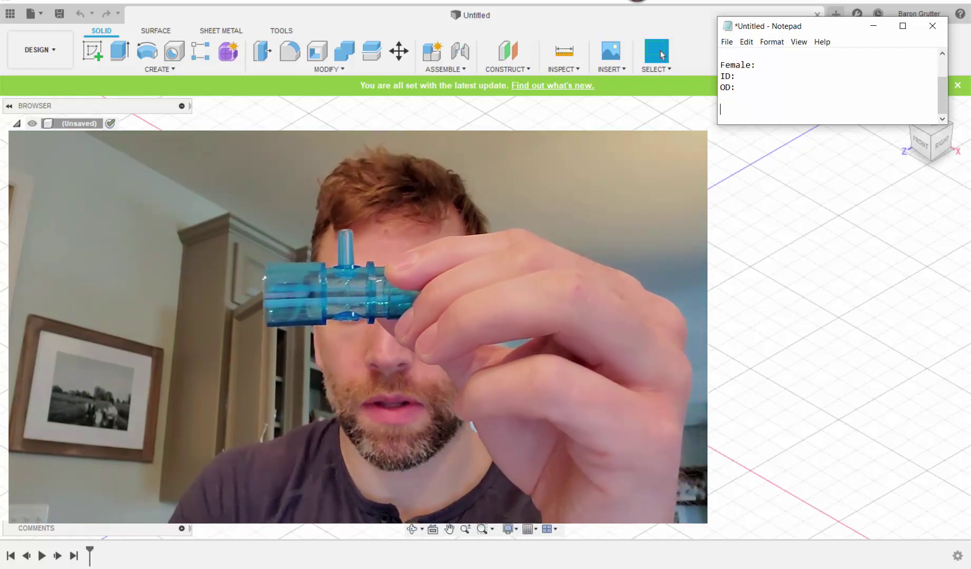
type("-F")
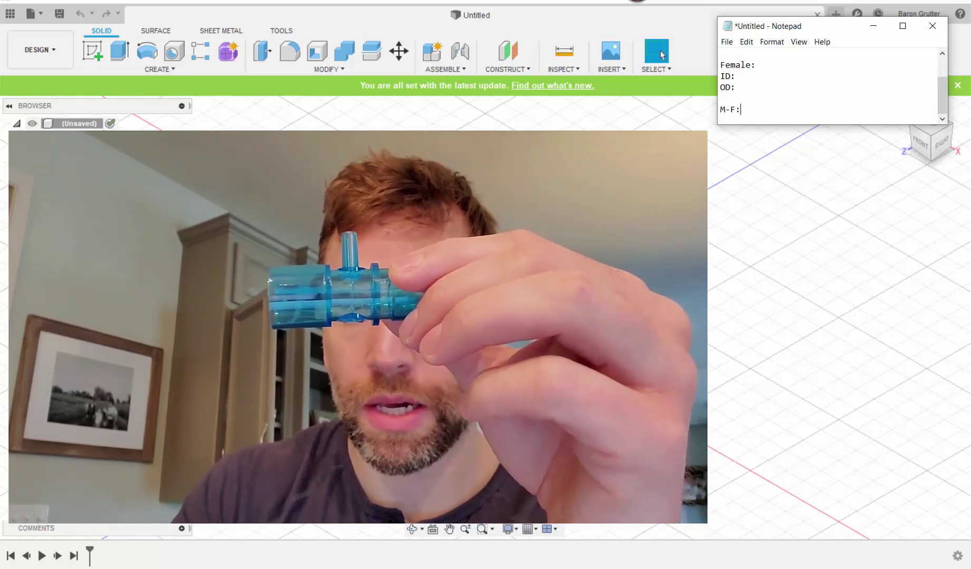
type(":")
- Add an "OI:" heading below M-F with "ID:", "OD:" and "L:" lines
key("Return")
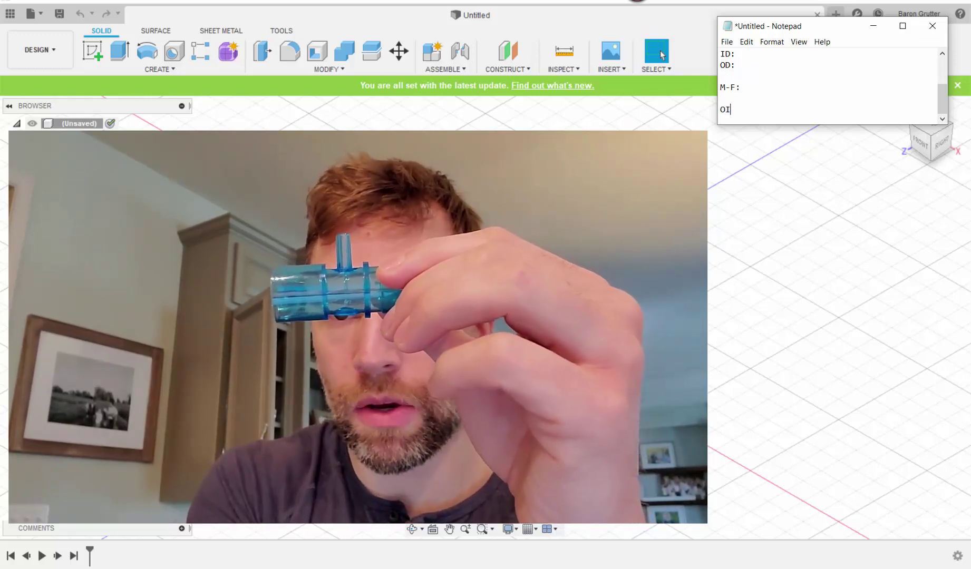
key("Return")
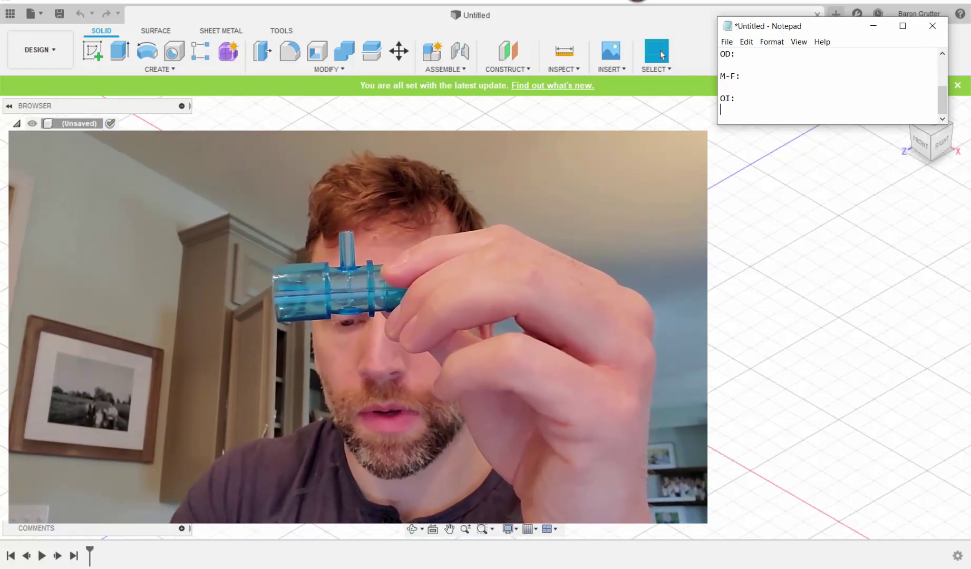
type("ID:")
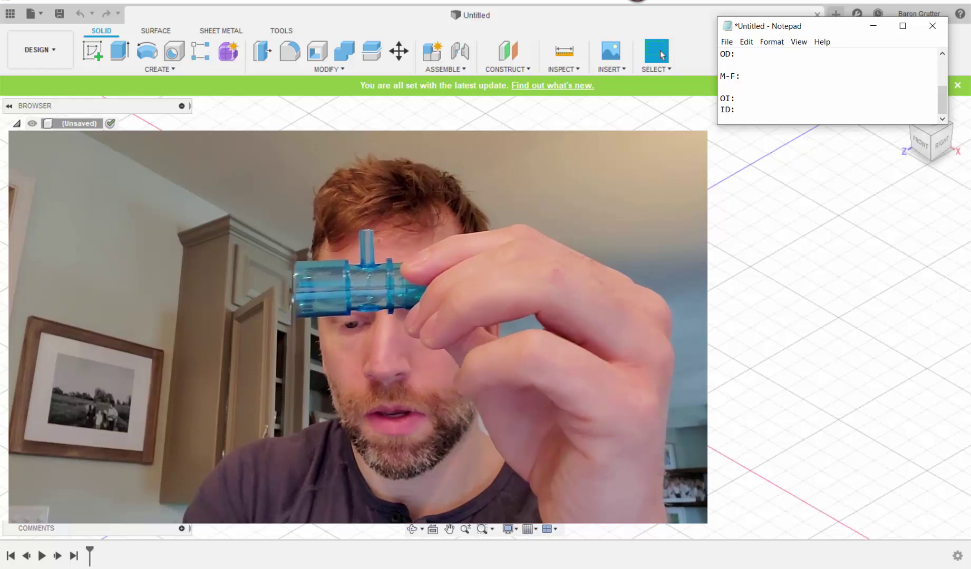
key("Return")
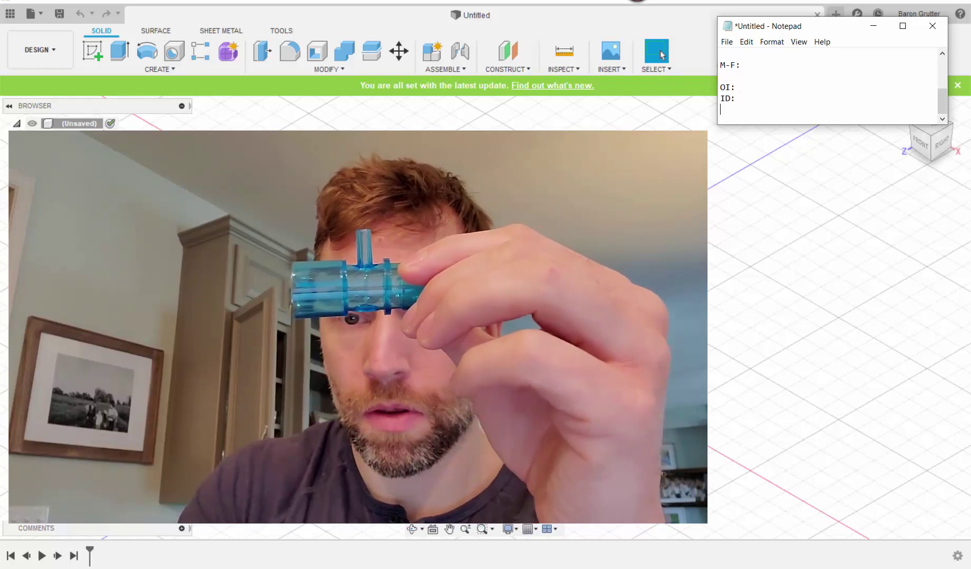
type("OD:")
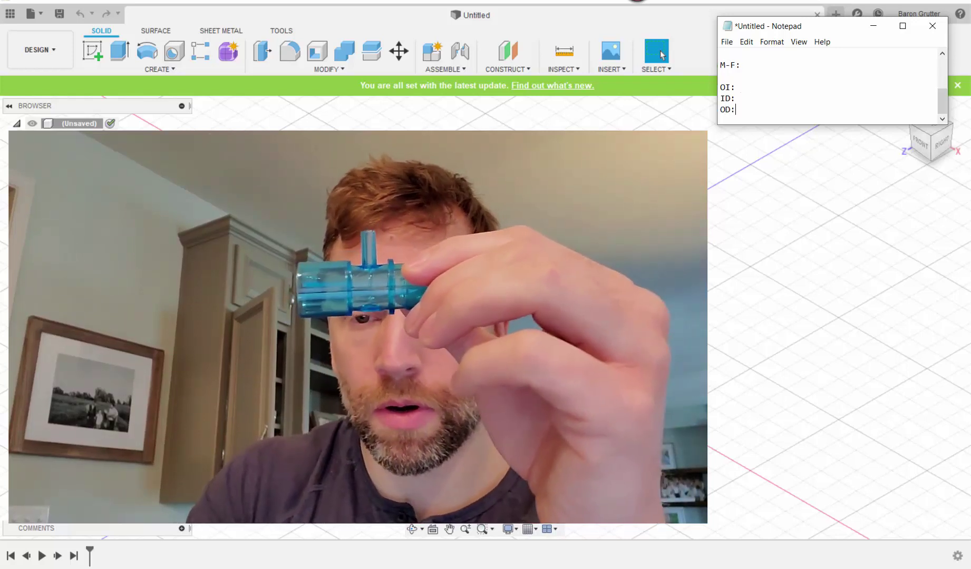
key("Return")
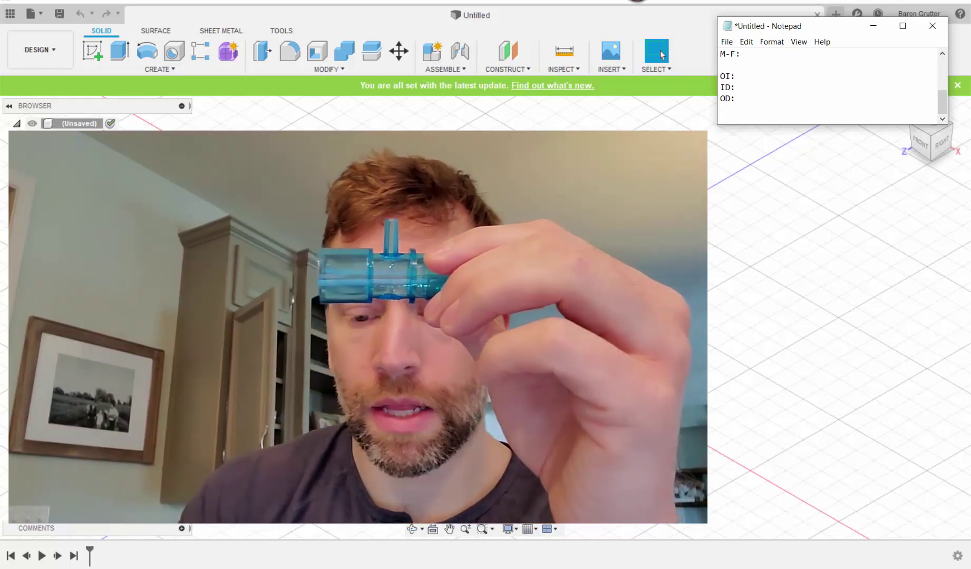
type("L:")
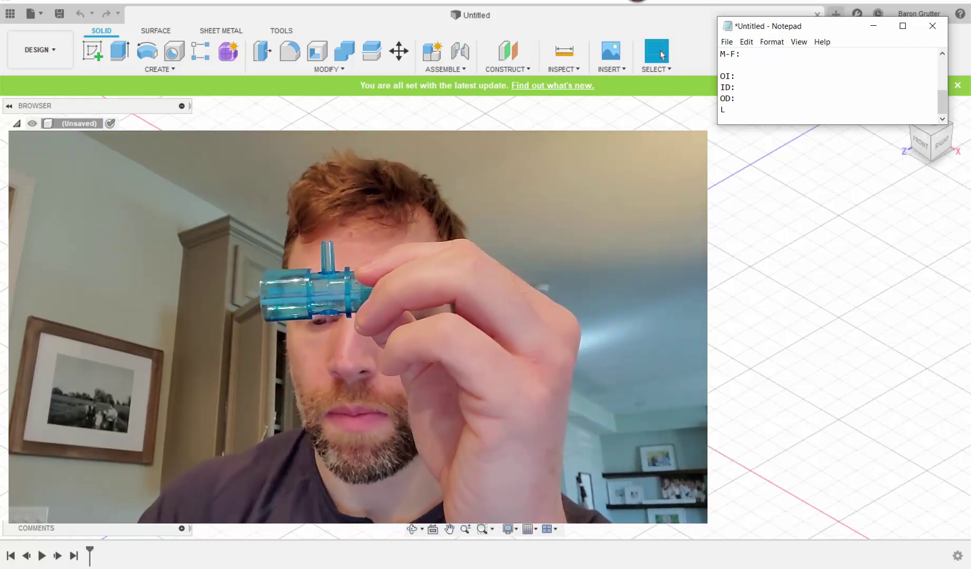
- Add an "L:" line below OD in the Male section at the start of the note
key("Up")
key("Up")
key("ctrl+Home")
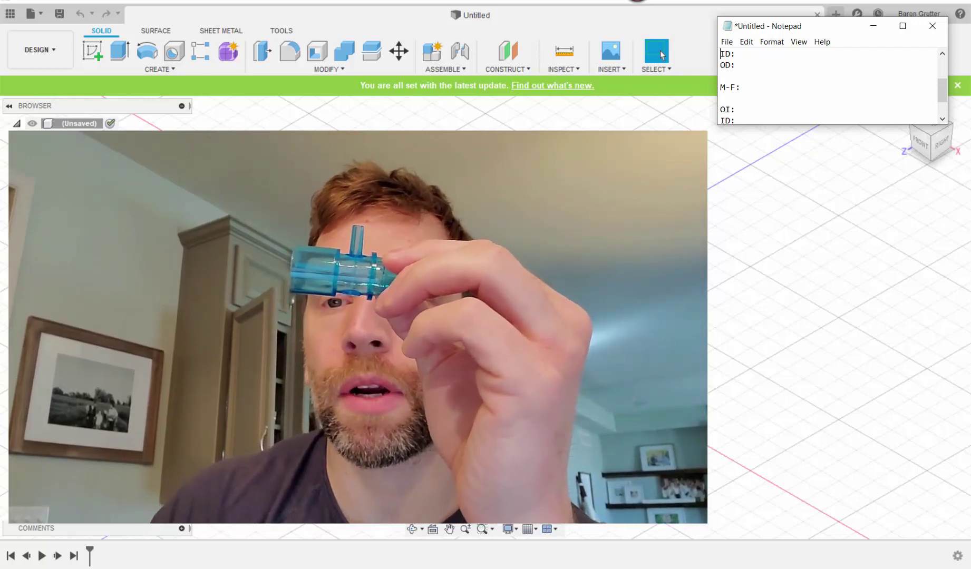
key("Up")
key("Up")
key("Up")
key("Up")
key("Up")
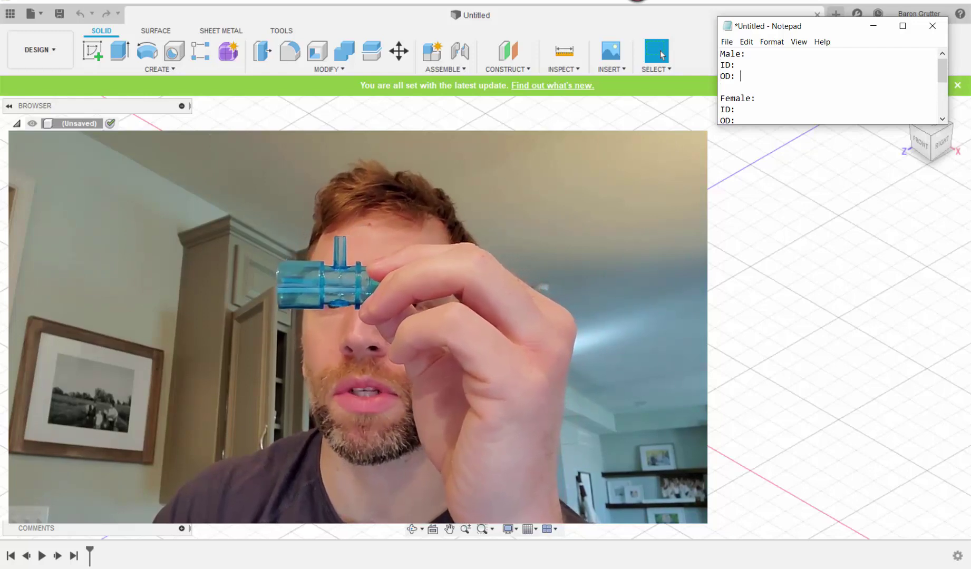
key("Return")
type("L")
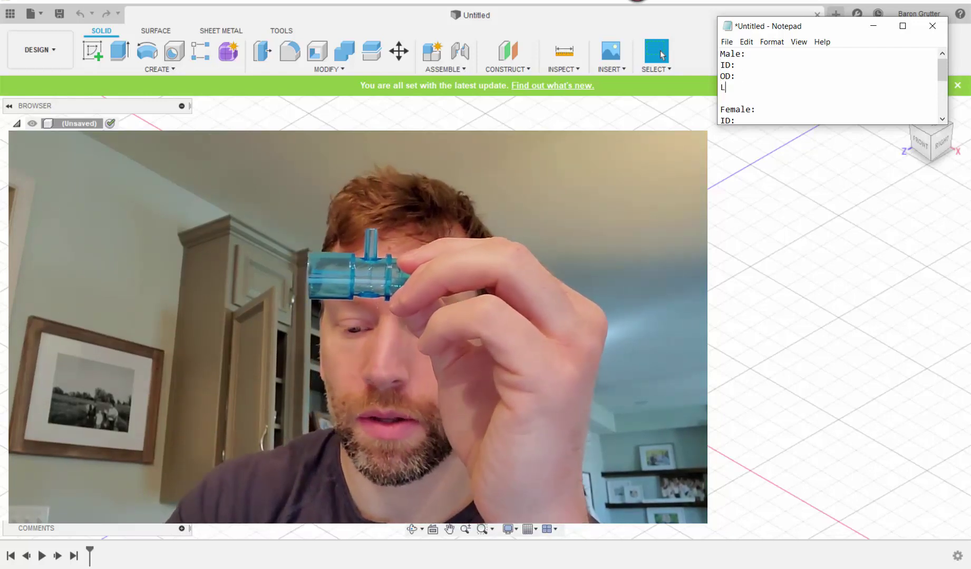
- Add an "L:" line below OD in the Female section
key("Down")
key("Down")
key("Down")
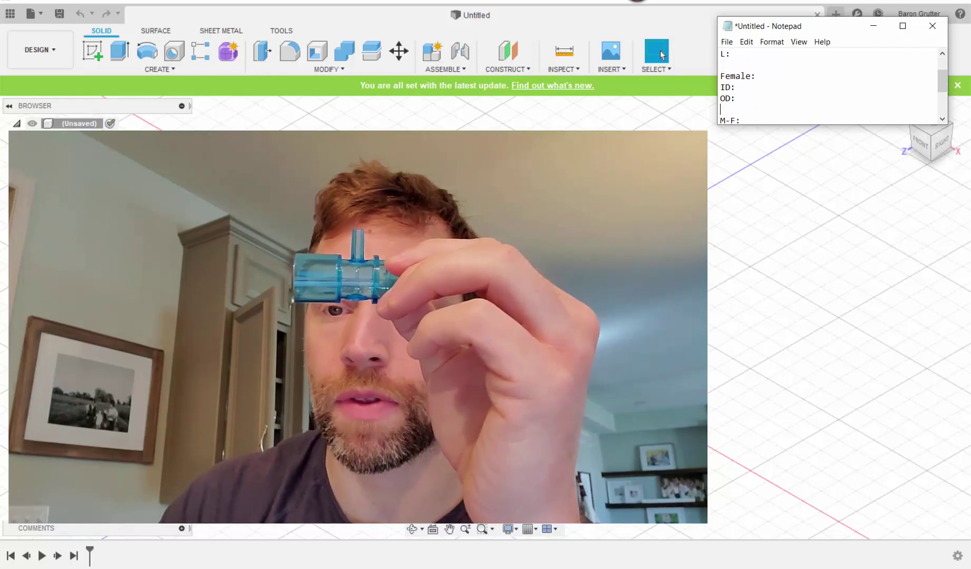
key("Return")
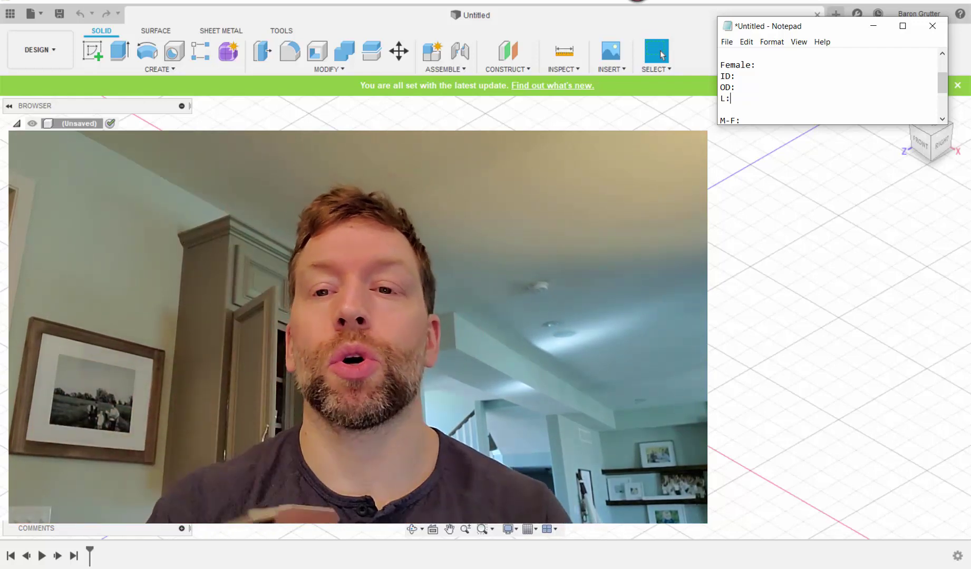
- Fill in the Male section with ID 18.2, OD 22.2 and L 20
scroll(775, 91, "up", 2)
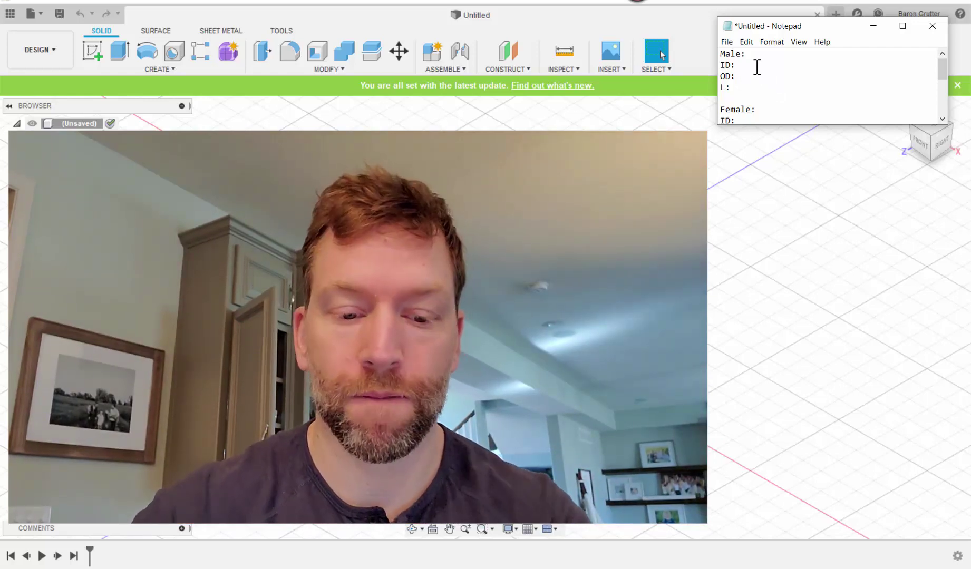
type("18.")
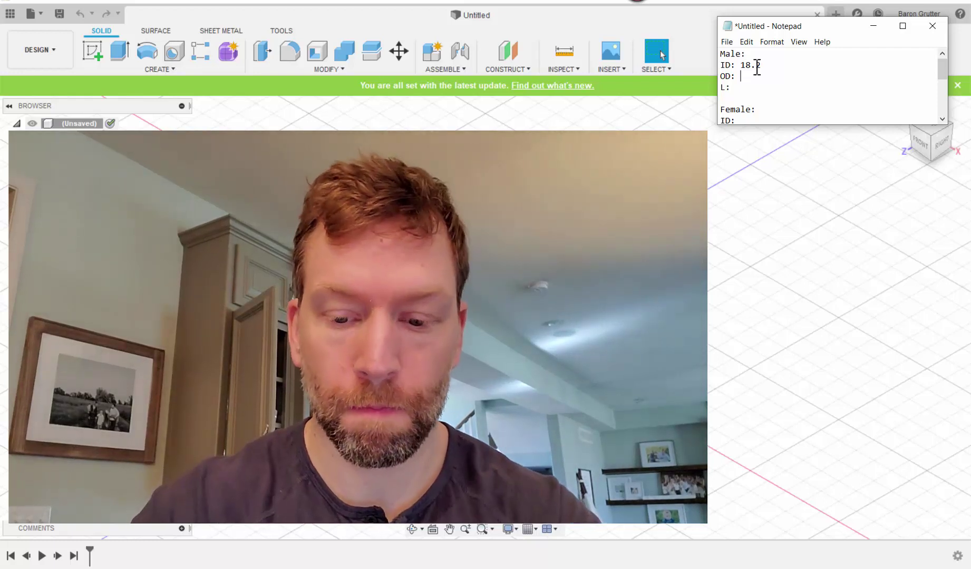
type("2.2")
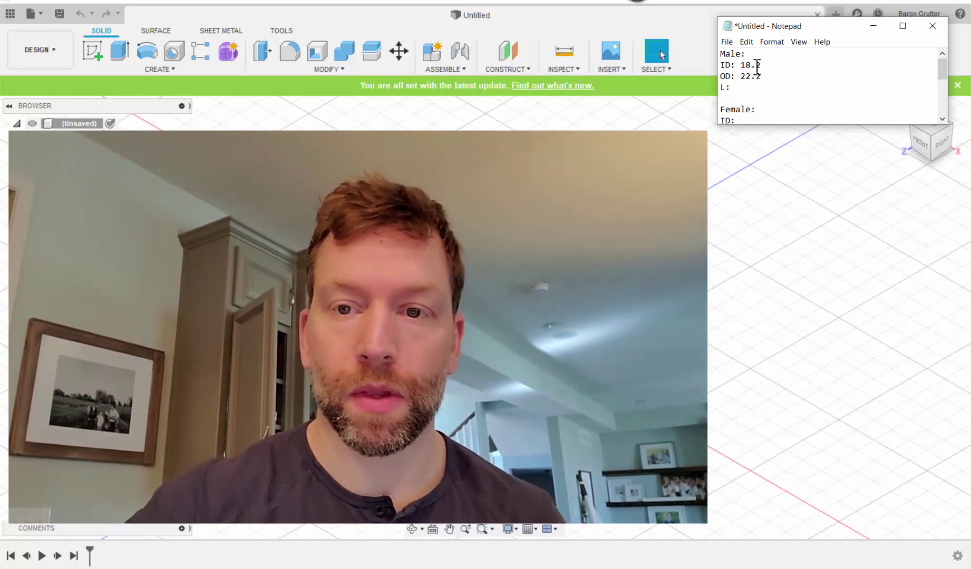
key("Down")
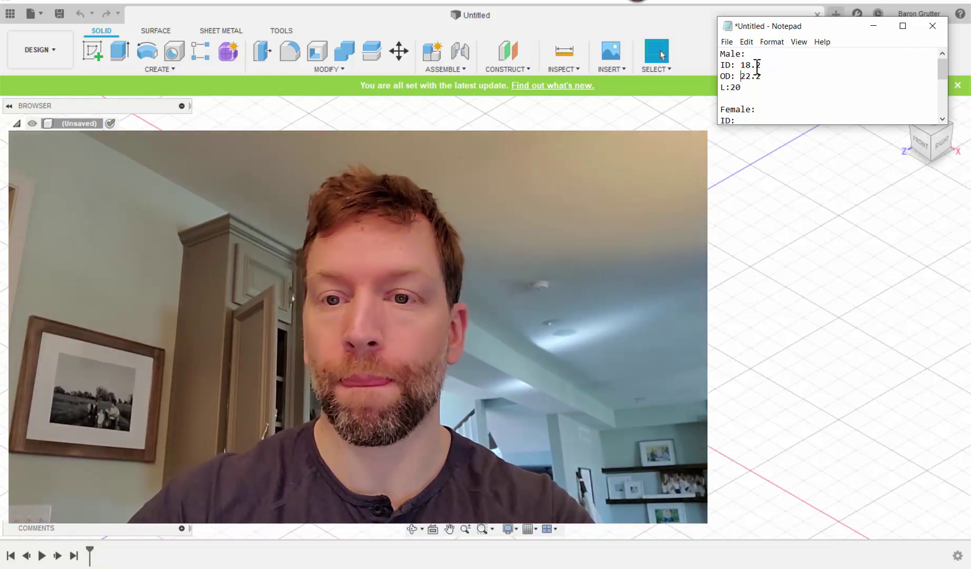
- Fill in the Female section with ID 22, OD 25.2 and L 21
key("Down")
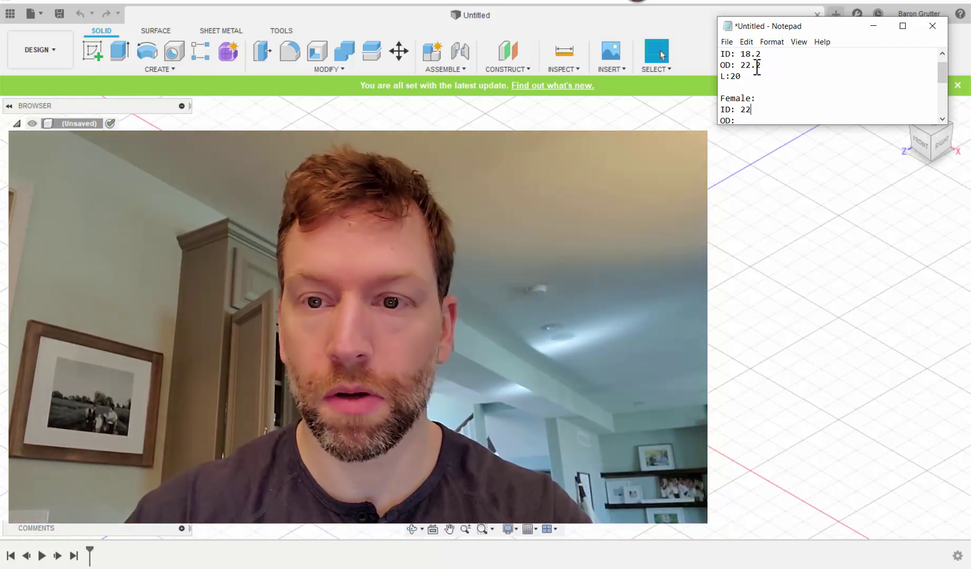
key("Down")
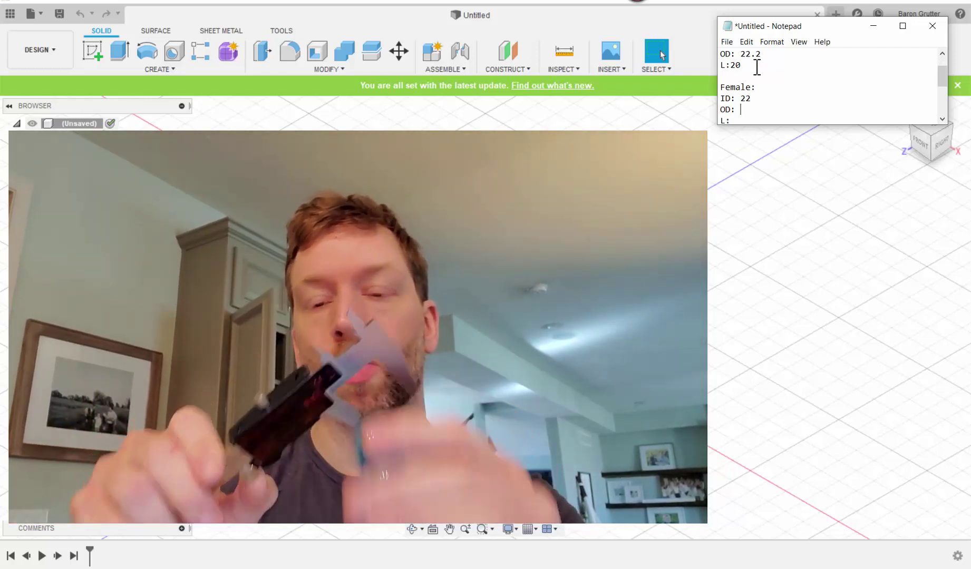
type("25")
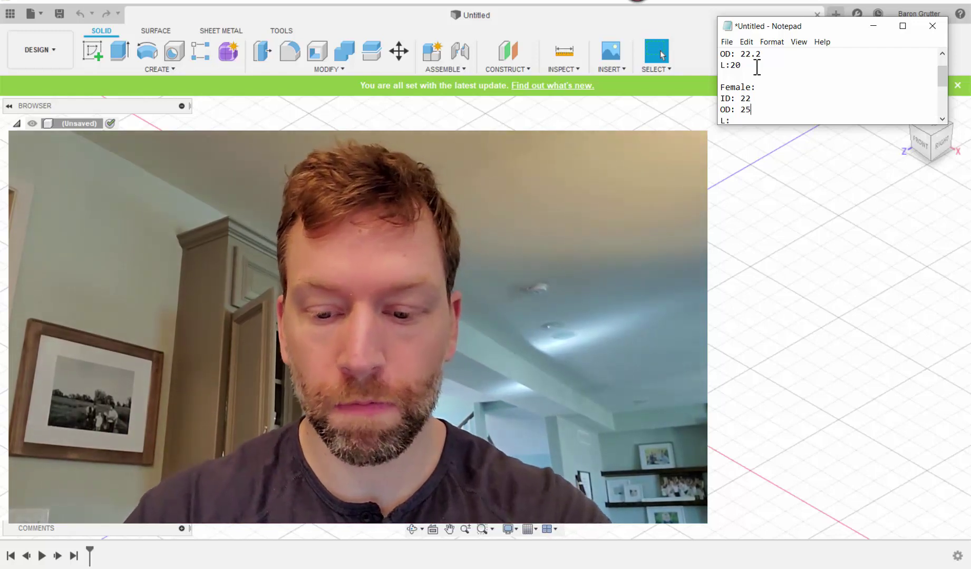
type(".2")
key("Down")
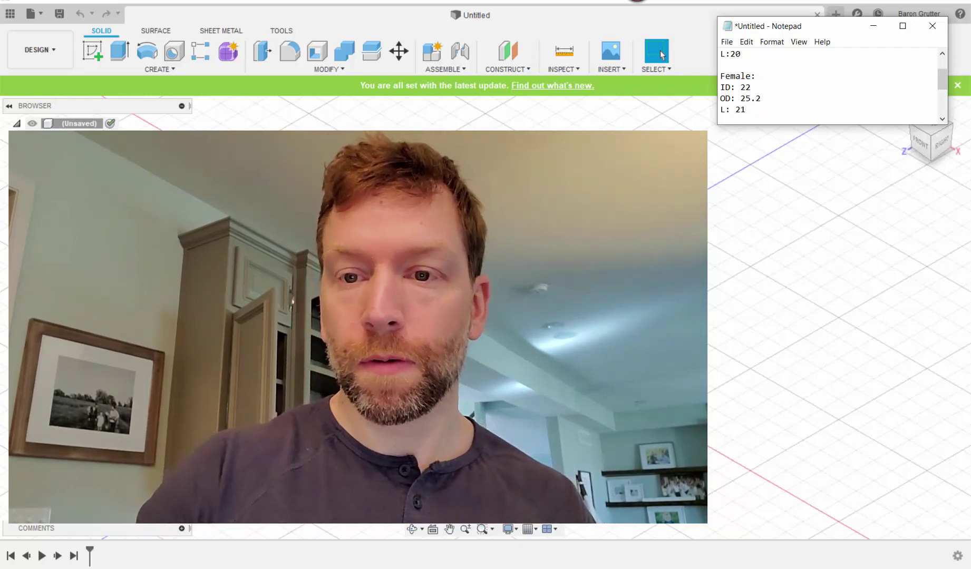
- Enter 6 on the line below the M-F heading, keeping a blank line before the OI section
key("Down")
key("Down")
key("Down")
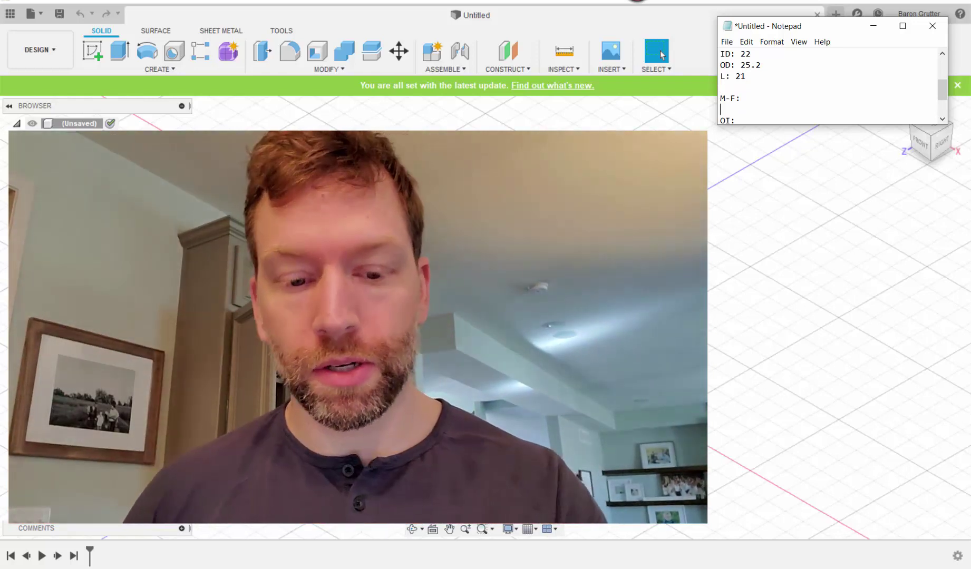
key("Return")
key("Up")
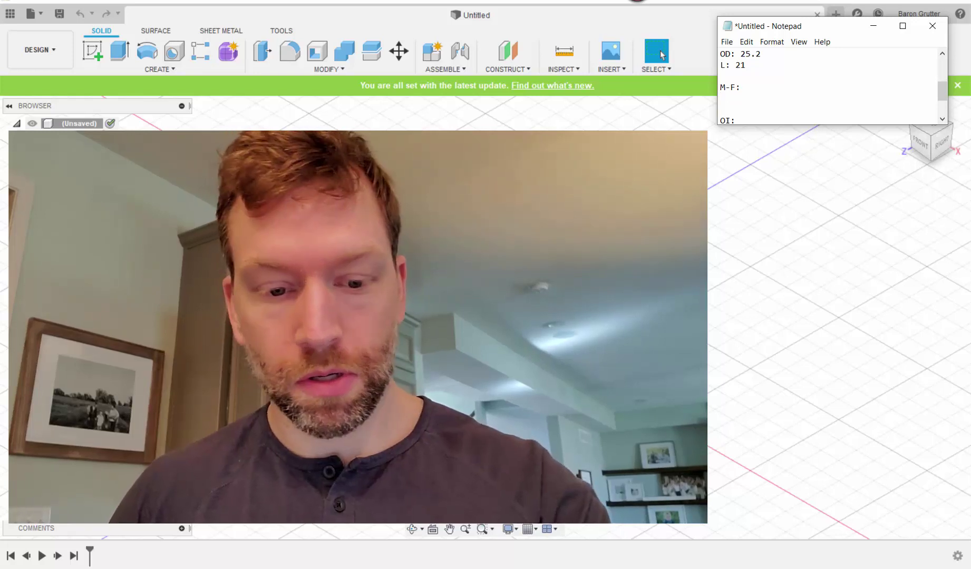
type("6")
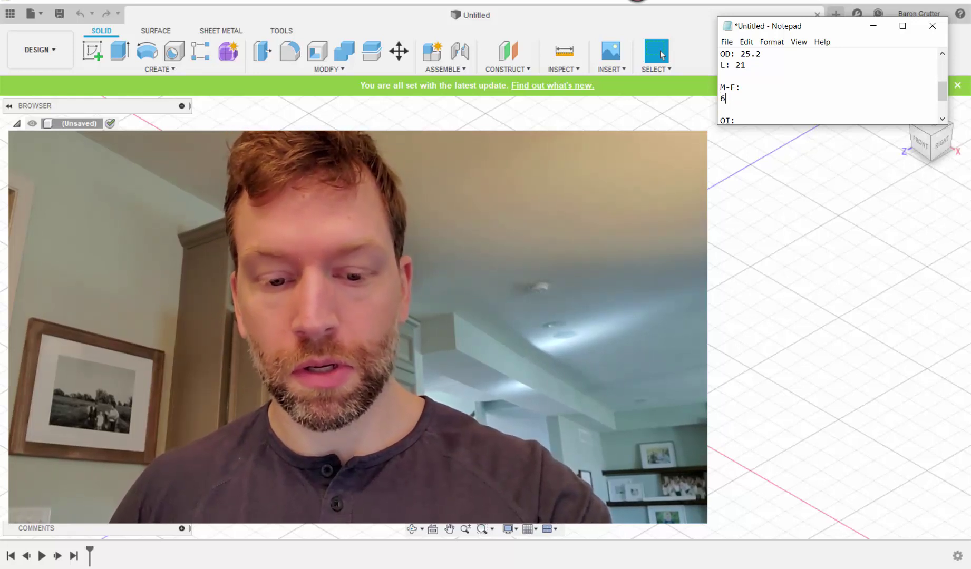
- Complete the first M-F value as 63 and add 21 on the line below it
type("3")
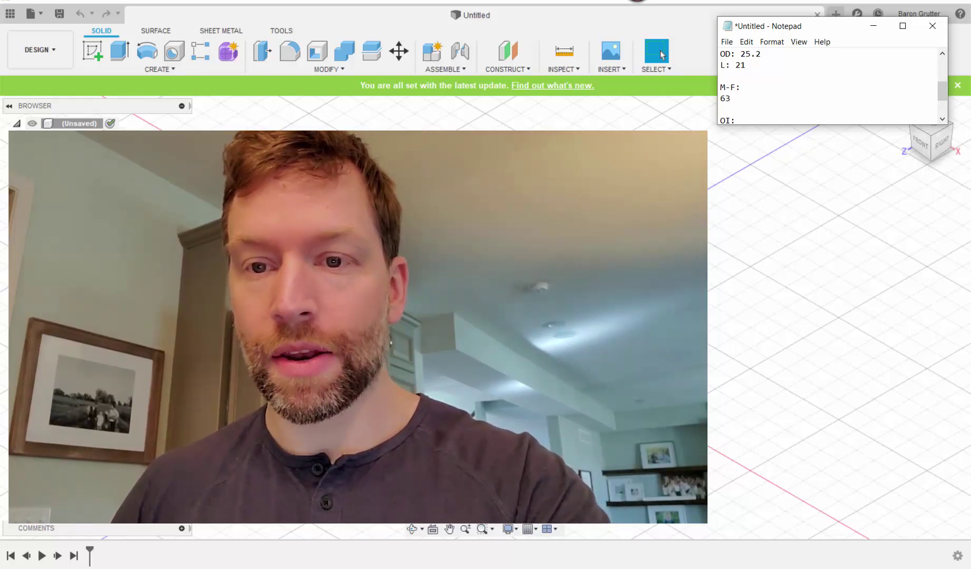
key("Return")
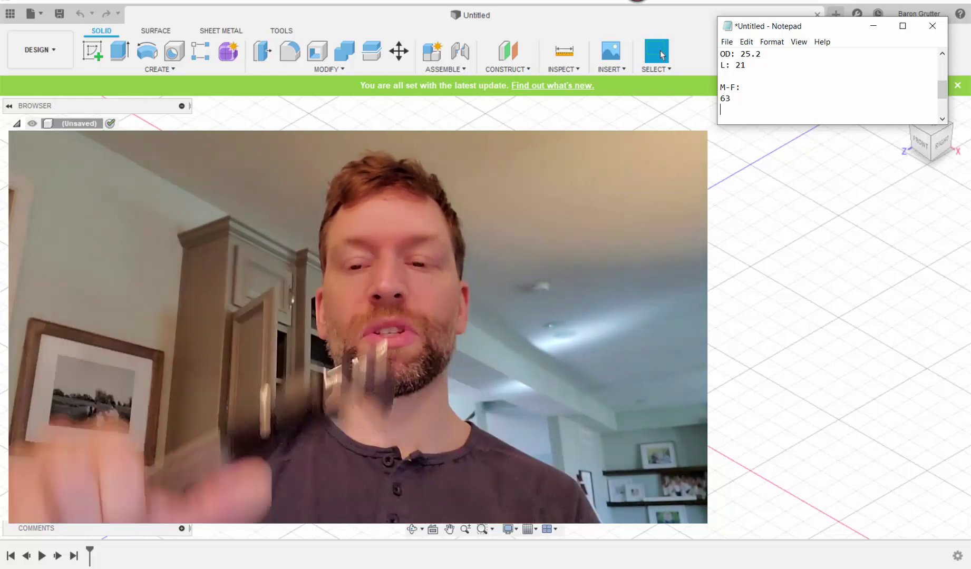
type("31")
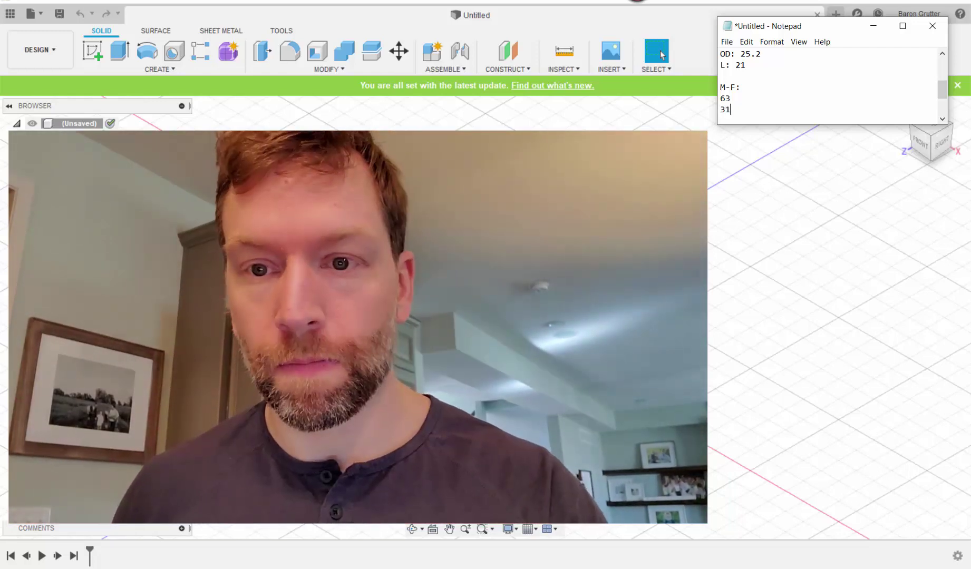
key("BackSpace")
key("BackSpace")
type("21")
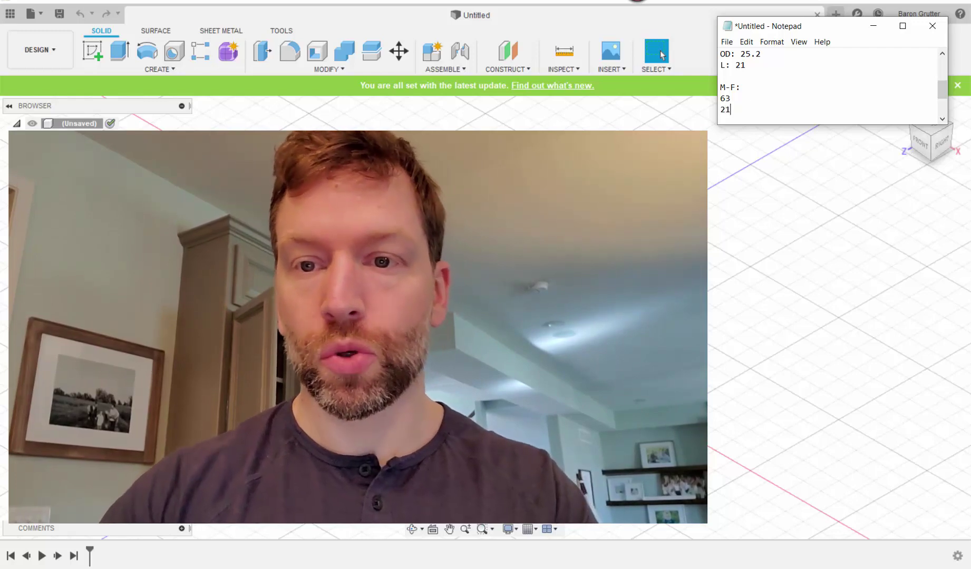
- Add the line "Rim: 2.5" below the 21 in the M-F section
scroll(747, 75, "up", 3)
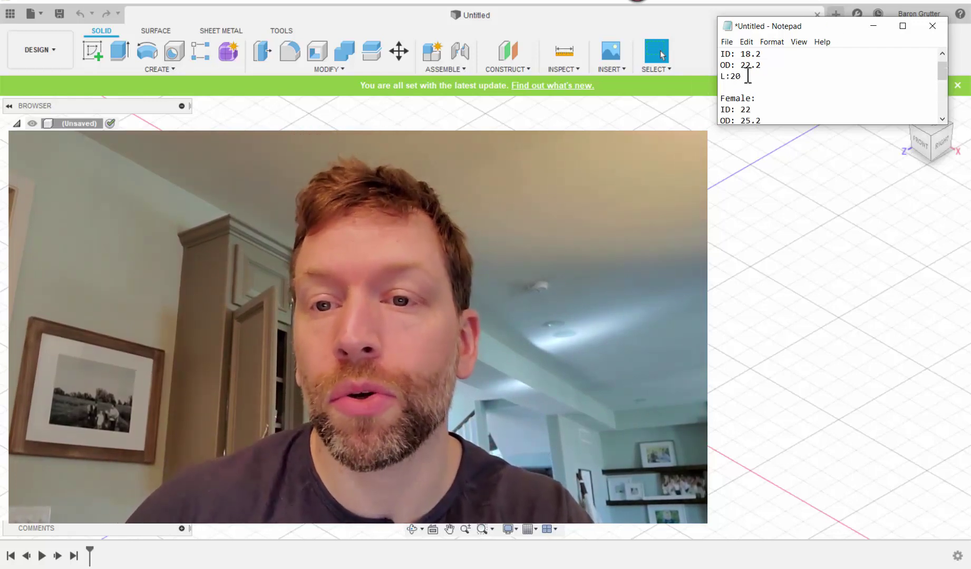
scroll(758, 91, "down", 2)
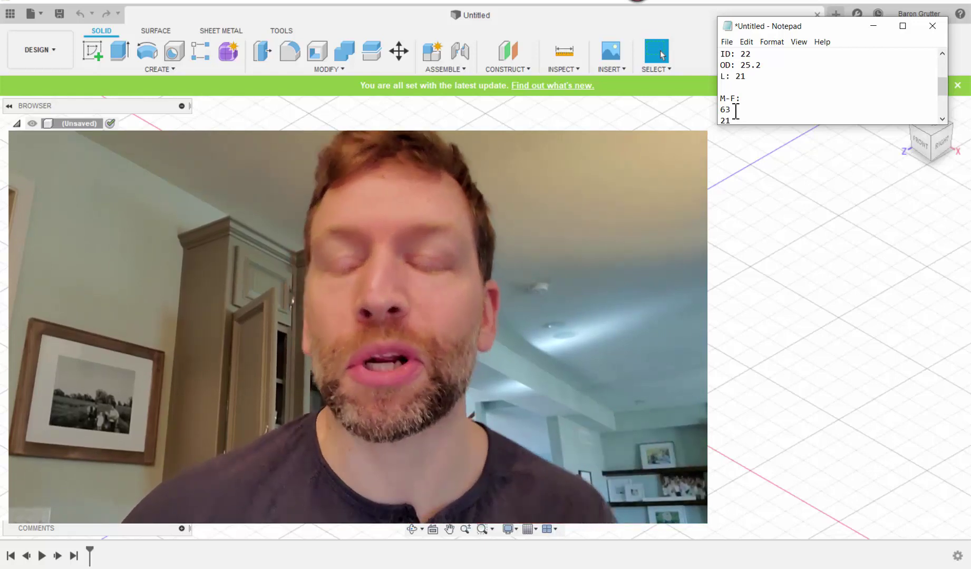
scroll(737, 108, "down", 1)
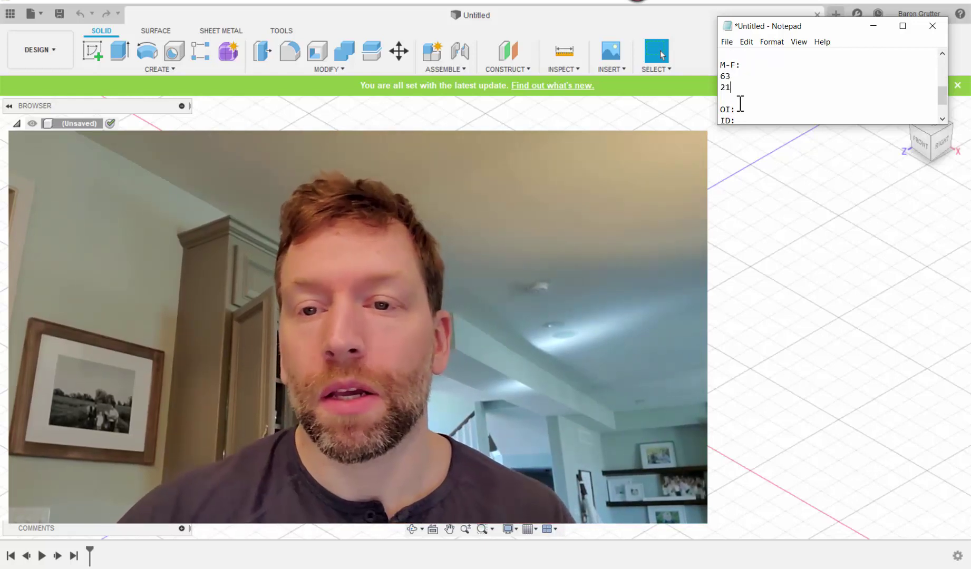
scroll(741, 104, "down", 1)
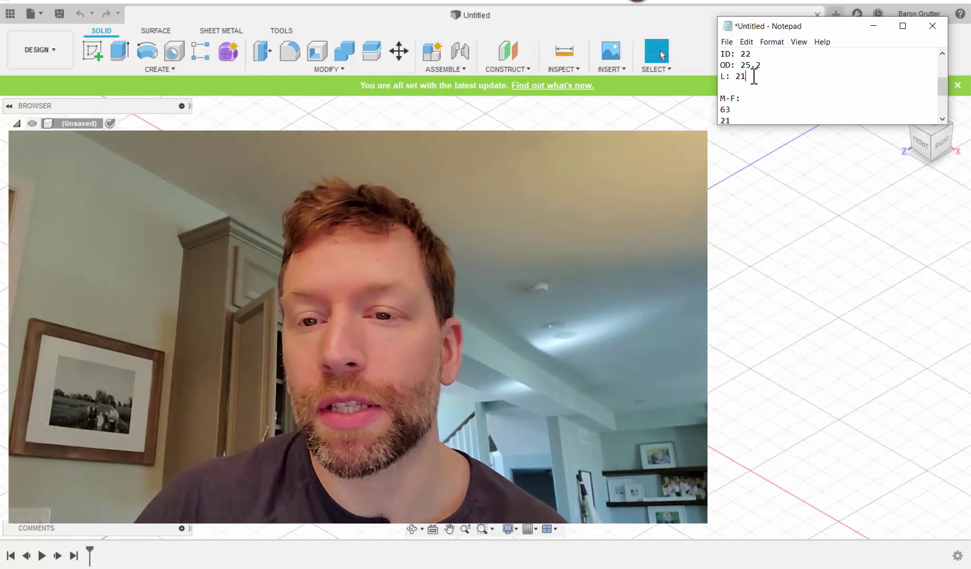
scroll(753, 77, "up", 1)
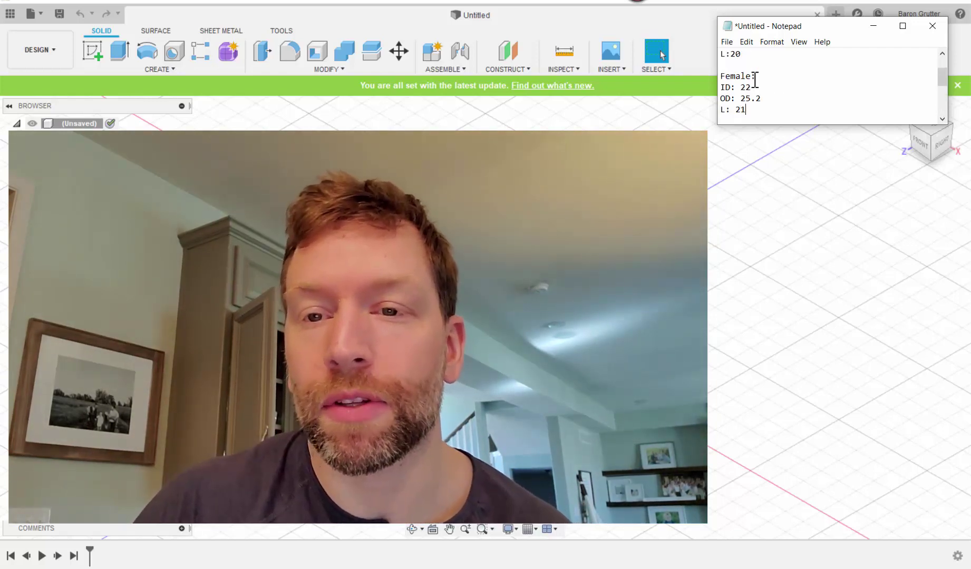
scroll(755, 78, "down", 2)
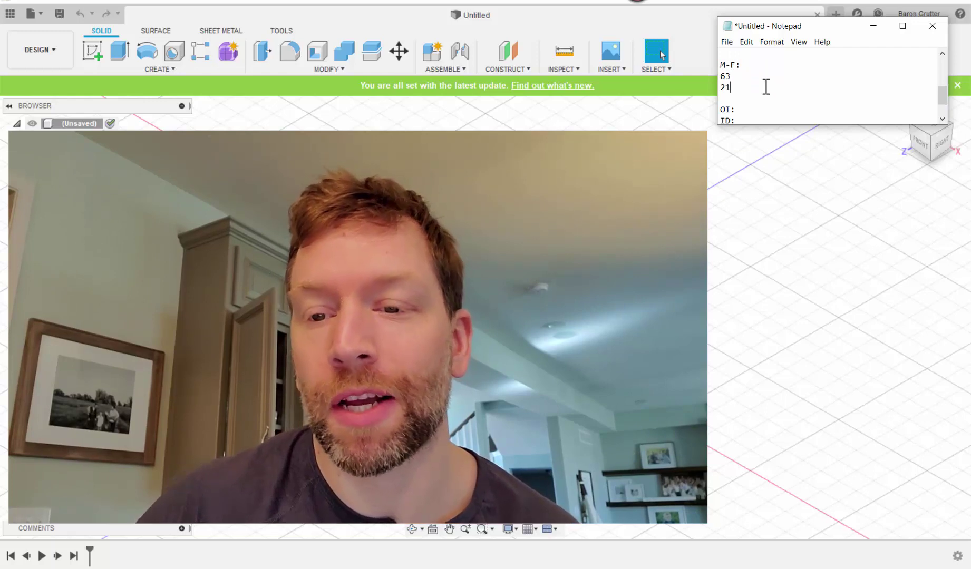
key("Return")
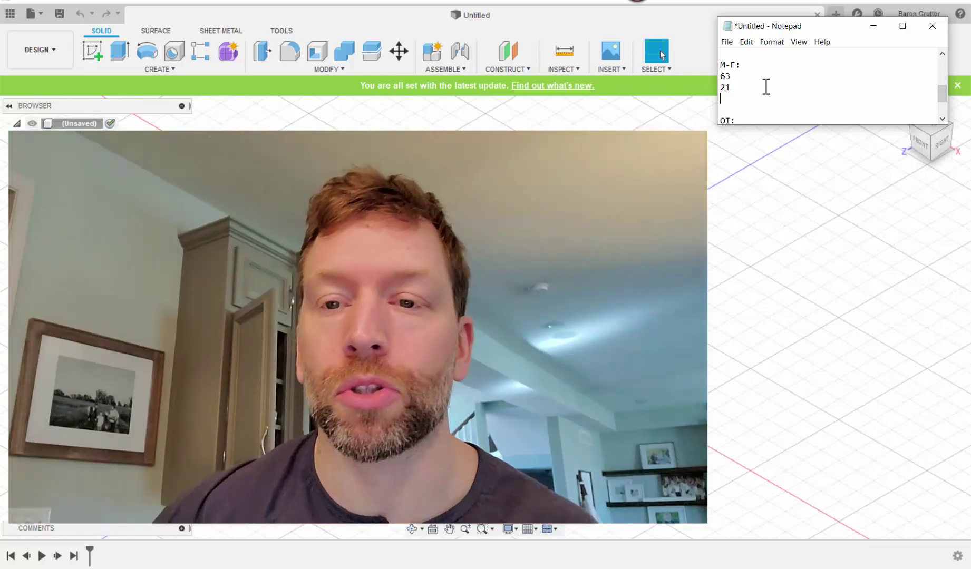
type("2.")
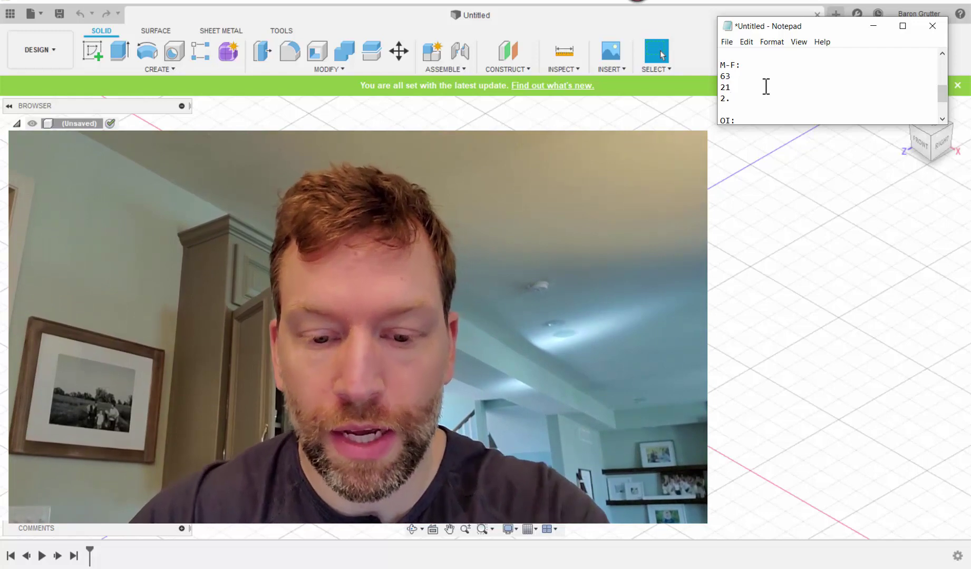
type("R")
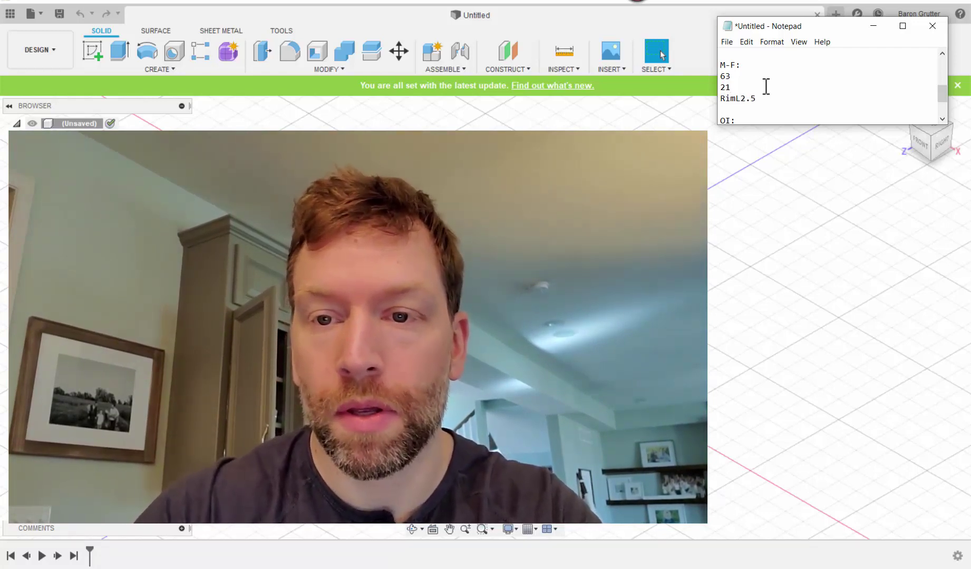
type("im:")
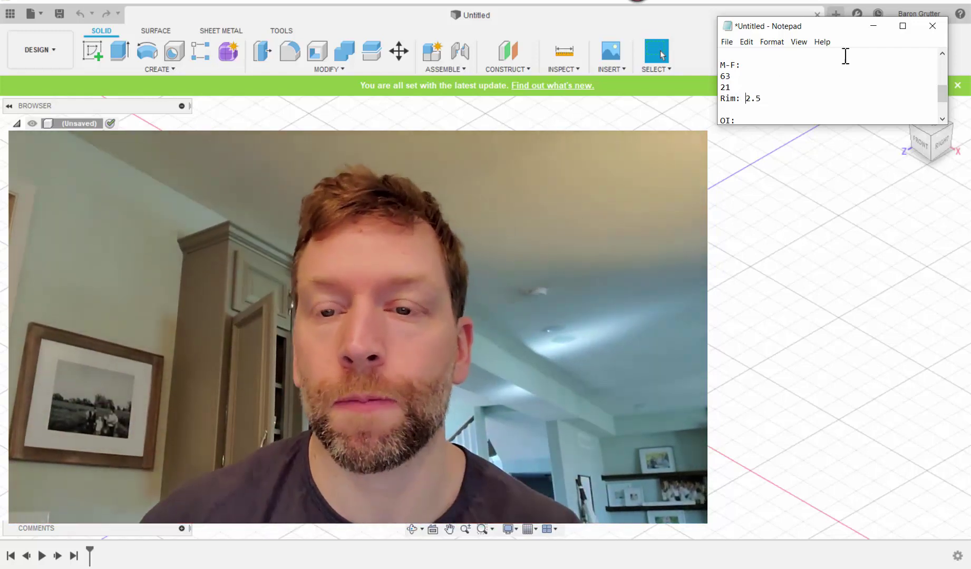
- Fill in the OI section with ID 4.2, OD 6.5 and L 15.3, and enlarge the note window to fit every section
scroll(765, 109, "down", 1)
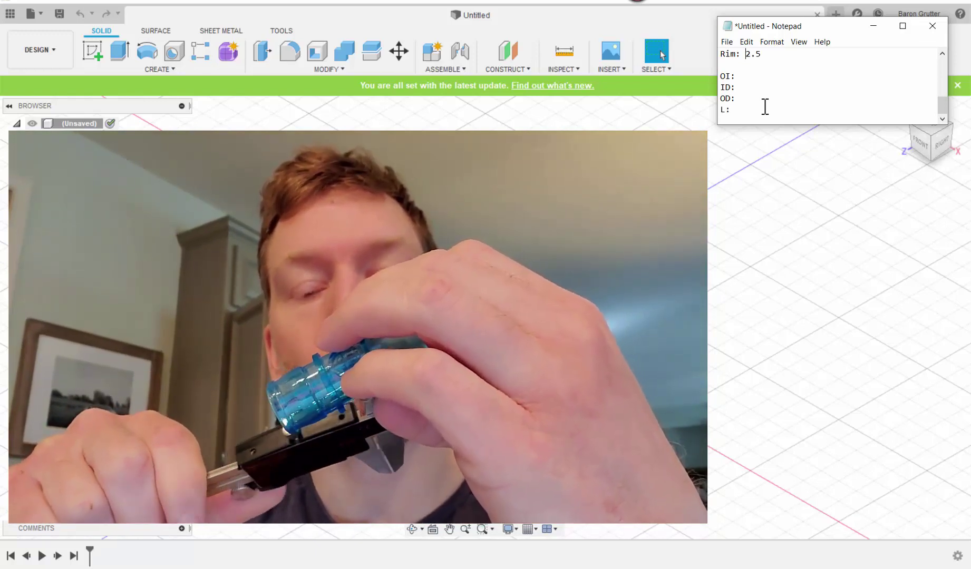
key("Down")
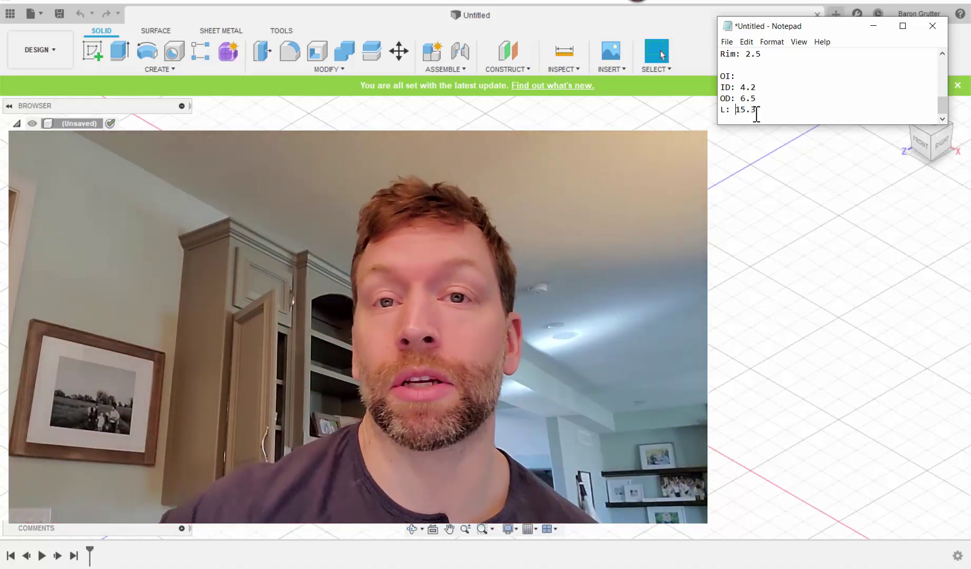
scroll(714, 156, "down", 2)
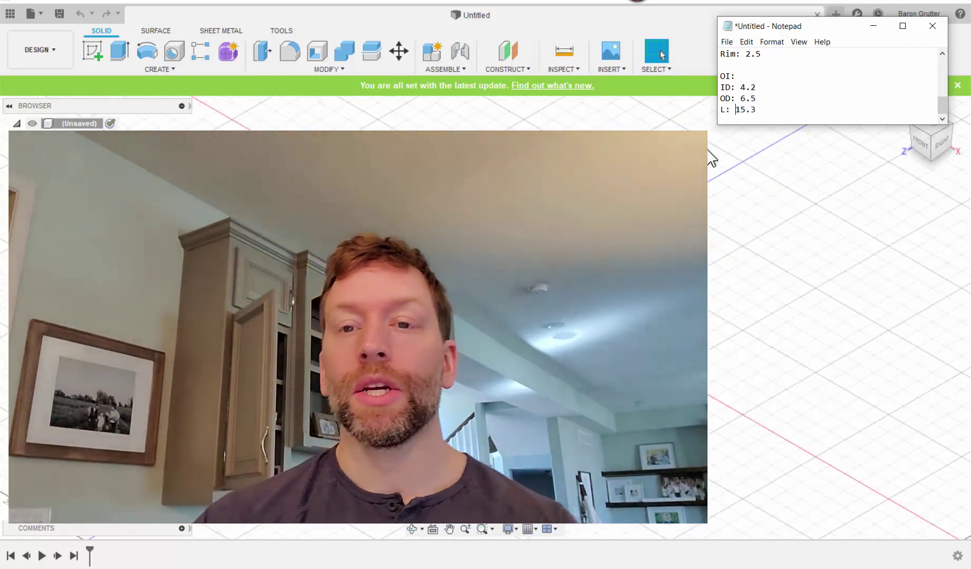
left_click_drag(849, 125, 841, 280)
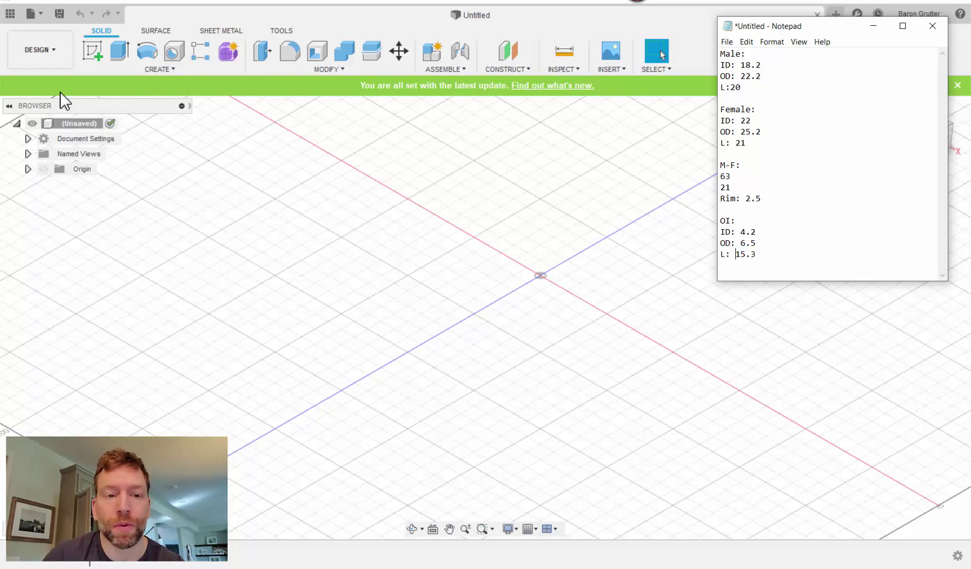
- Start a sketch on the horizontal origin plane in Fusion 360, viewed from the top with the X axis running horizontally
left_click(94, 50)
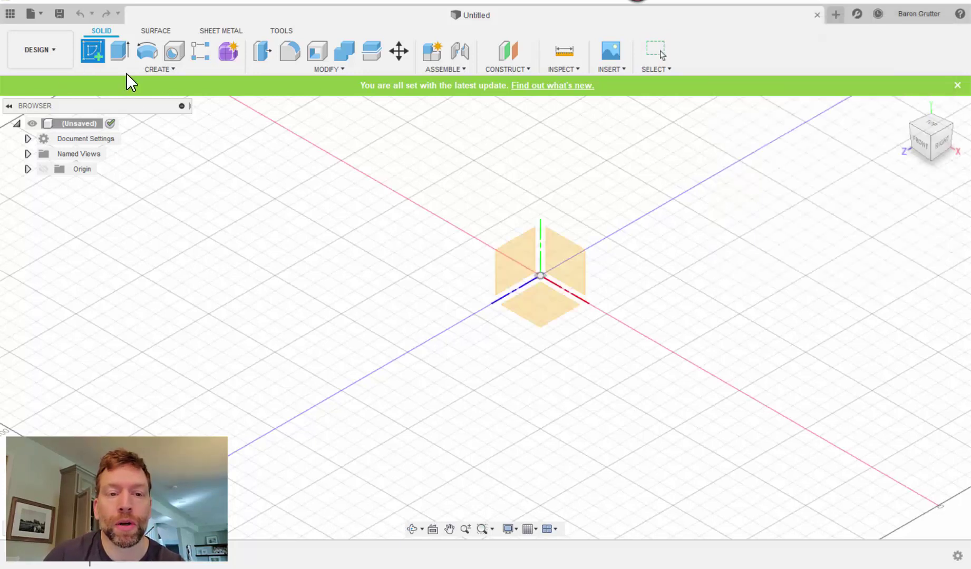
left_click(539, 317)
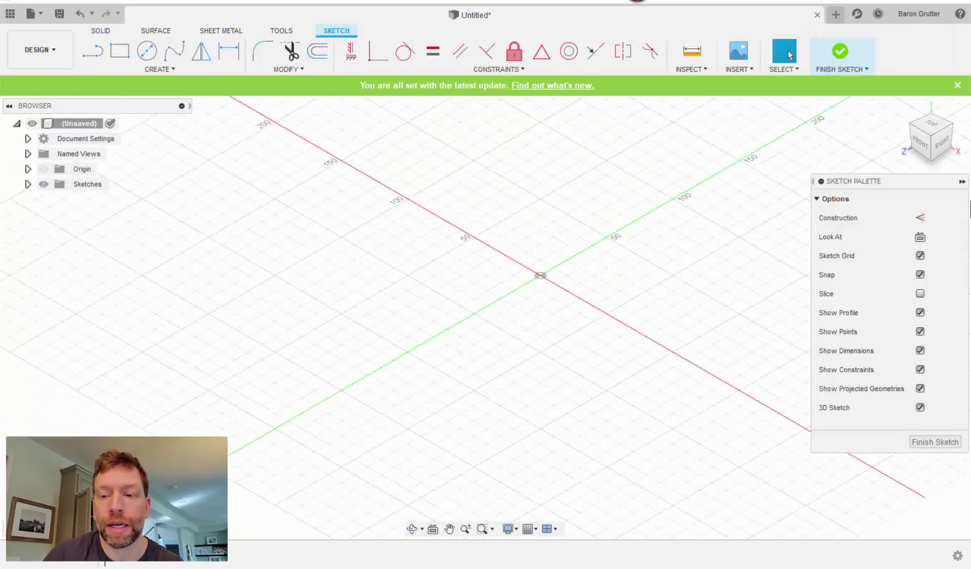
left_click_drag(931, 131, 928, 134)
left_click(930, 135)
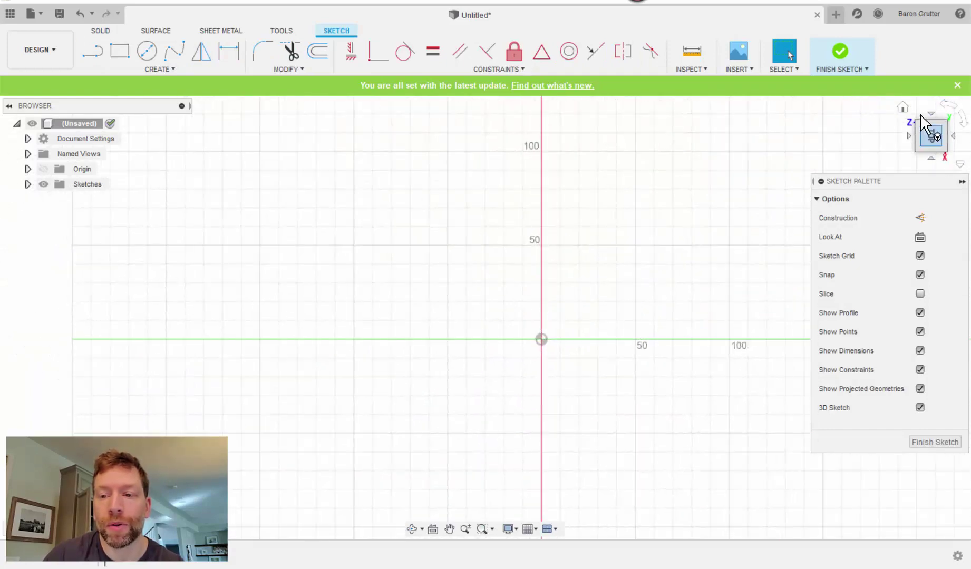
left_click(947, 112)
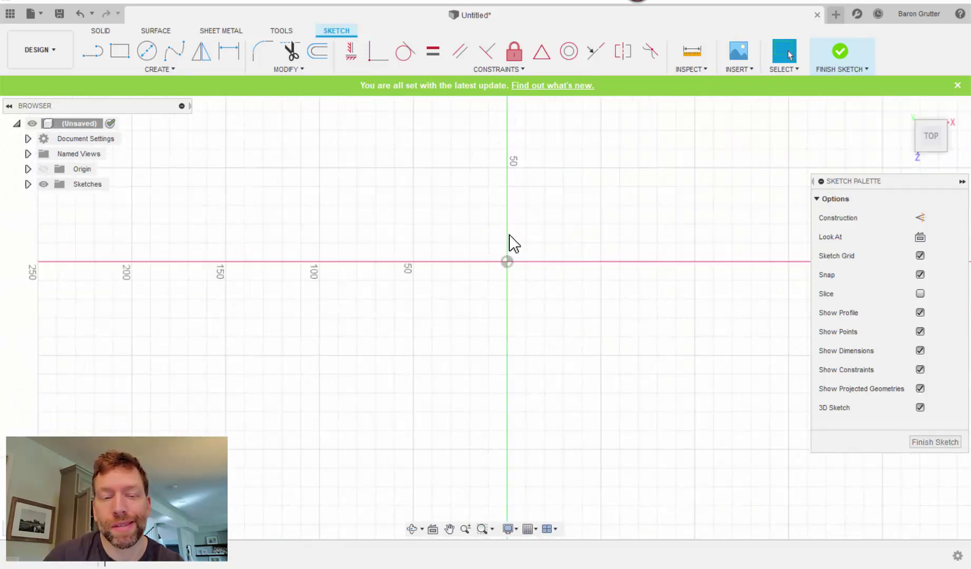
middle_click_drag(514, 257, 507, 269)
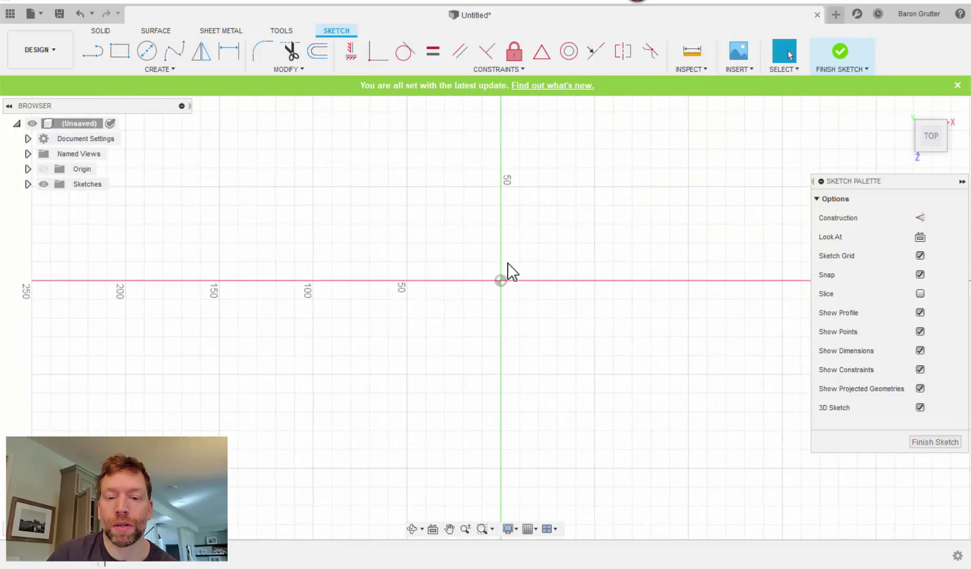
scroll(509, 272, "up", 4)
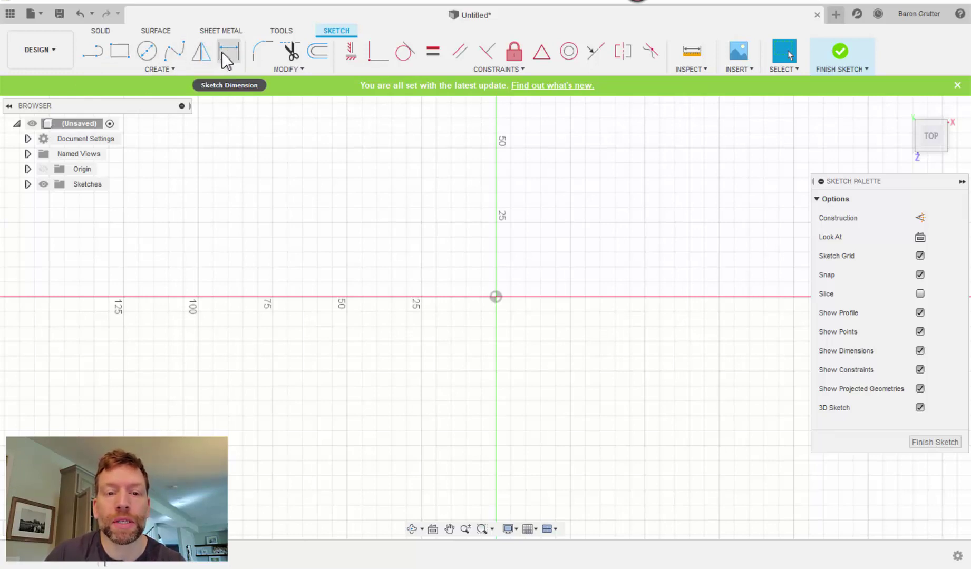
left_click(153, 72)
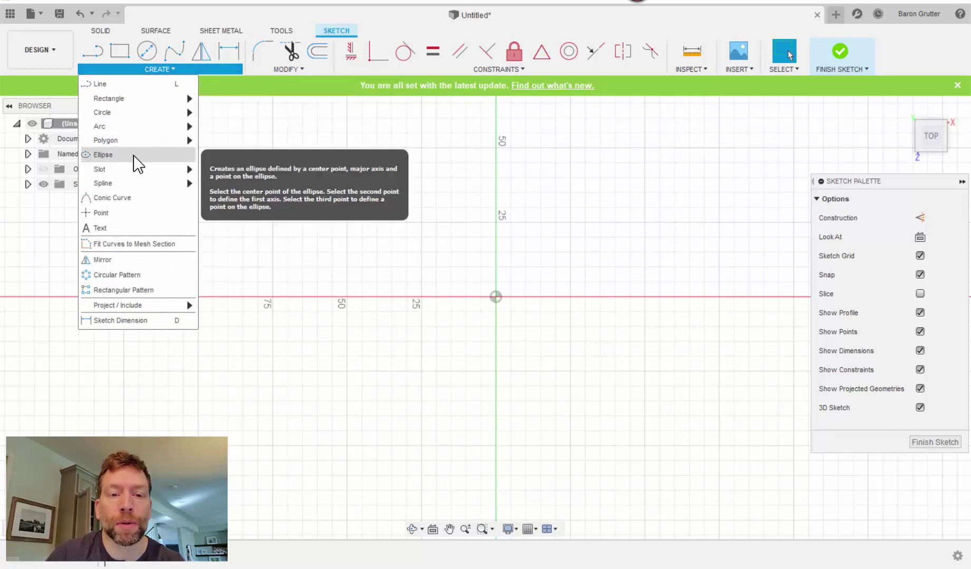
left_click(286, 71)
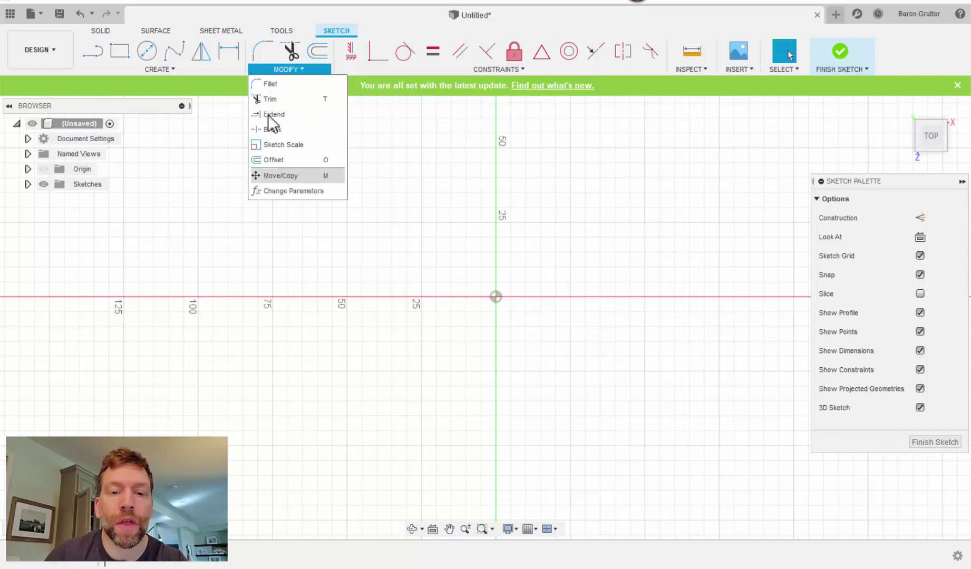
mouse_move(506, 67)
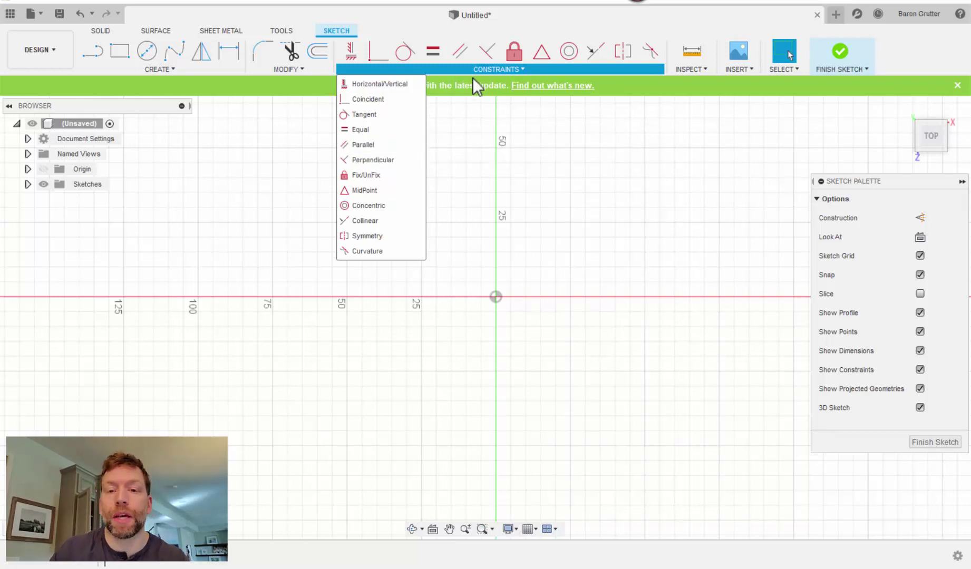
left_click(696, 70)
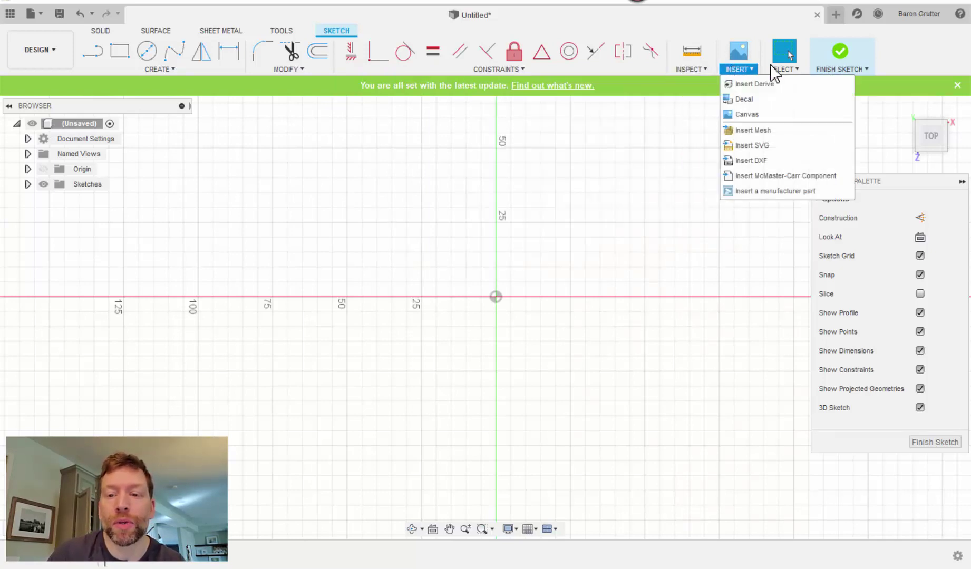
mouse_move(740, 74)
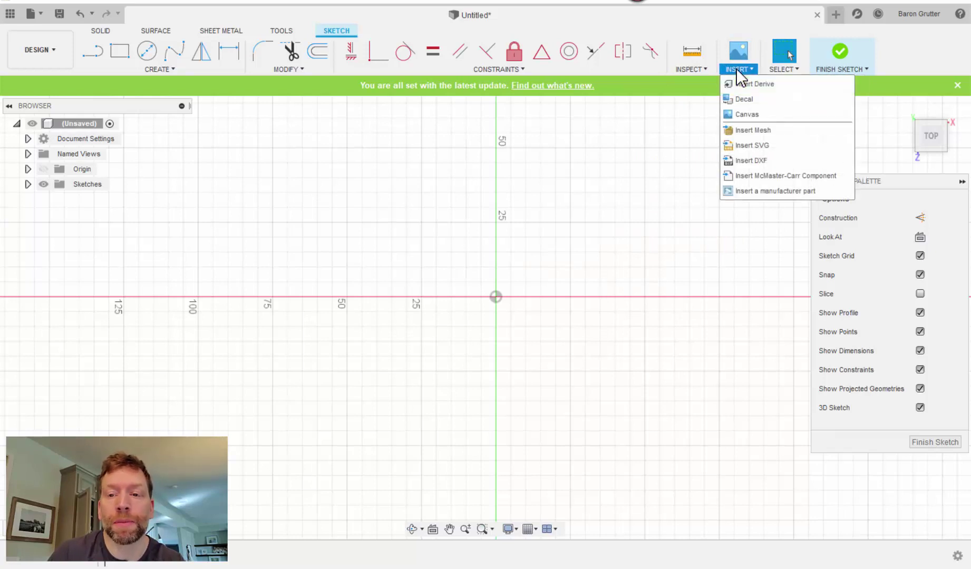
mouse_move(798, 74)
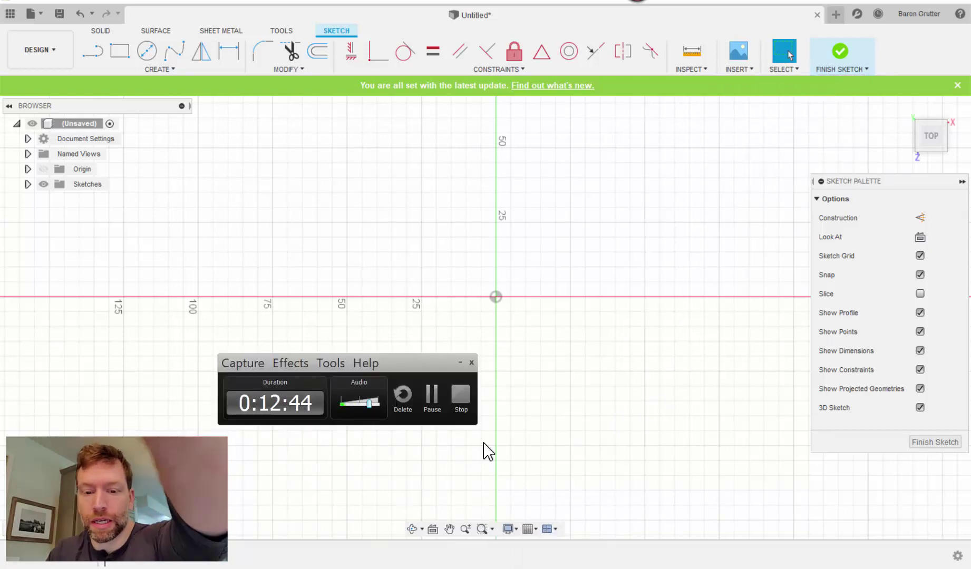
left_click(432, 401)
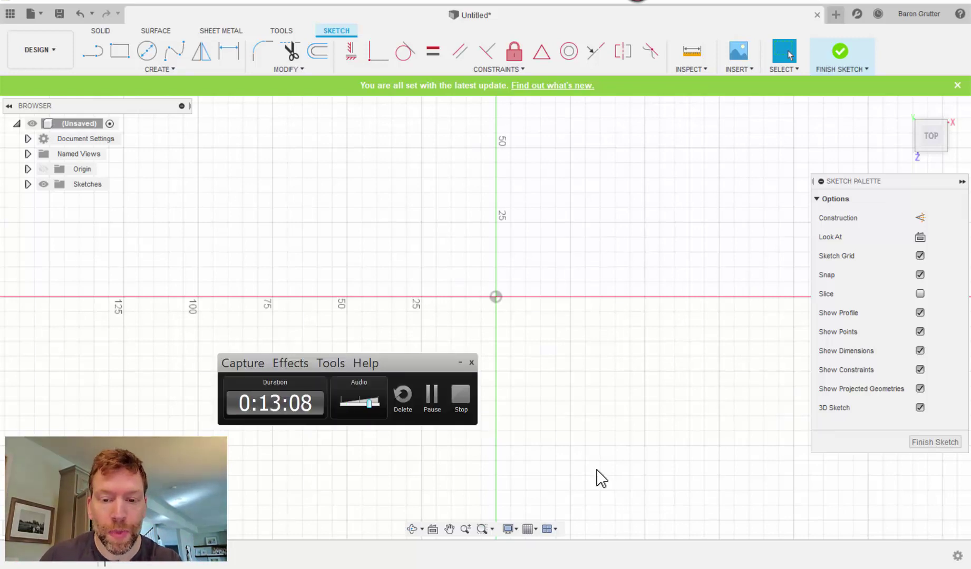
- Switch to the Notepad note and read the recorded connector dimensions
key("alt+Tab")
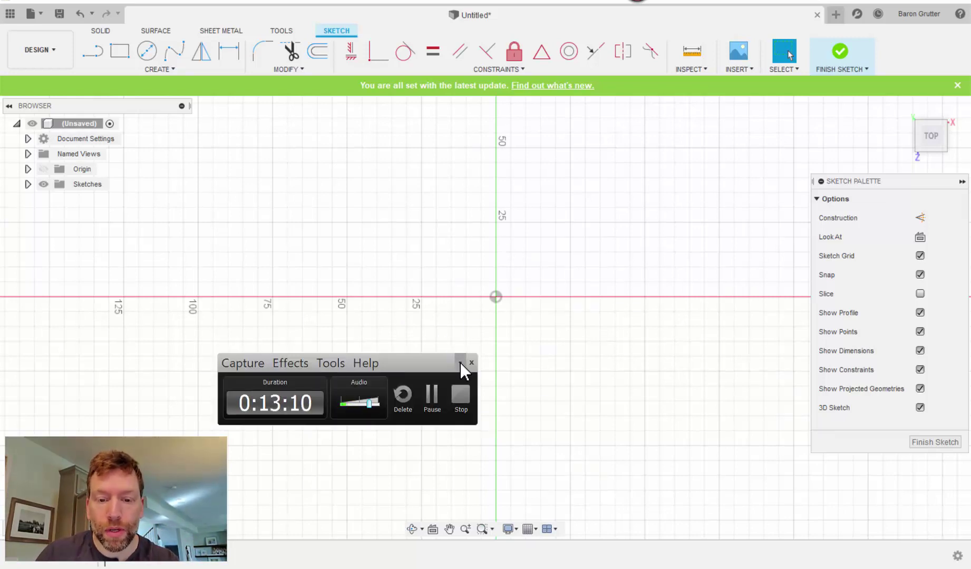
key("alt+Tab")
key("alt+Tab")
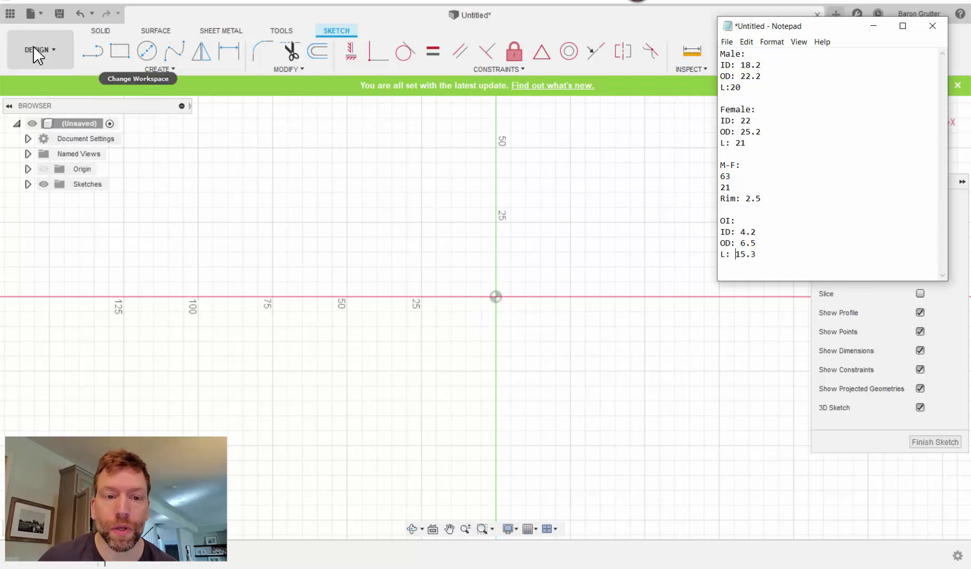
- Sketch a center-diameter circle of 18.2 mm centred on the origin in Fusion 360
left_click(145, 59)
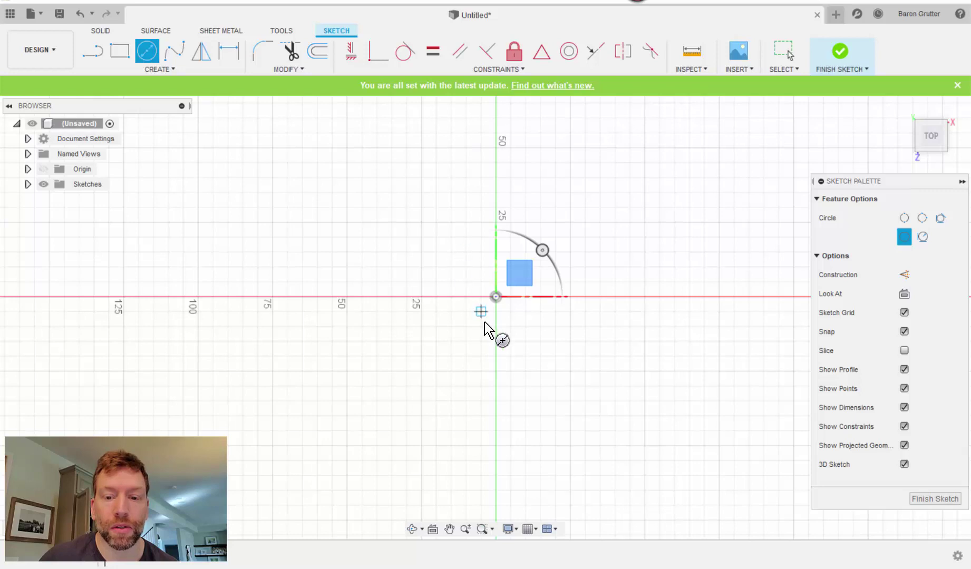
left_click(495, 297)
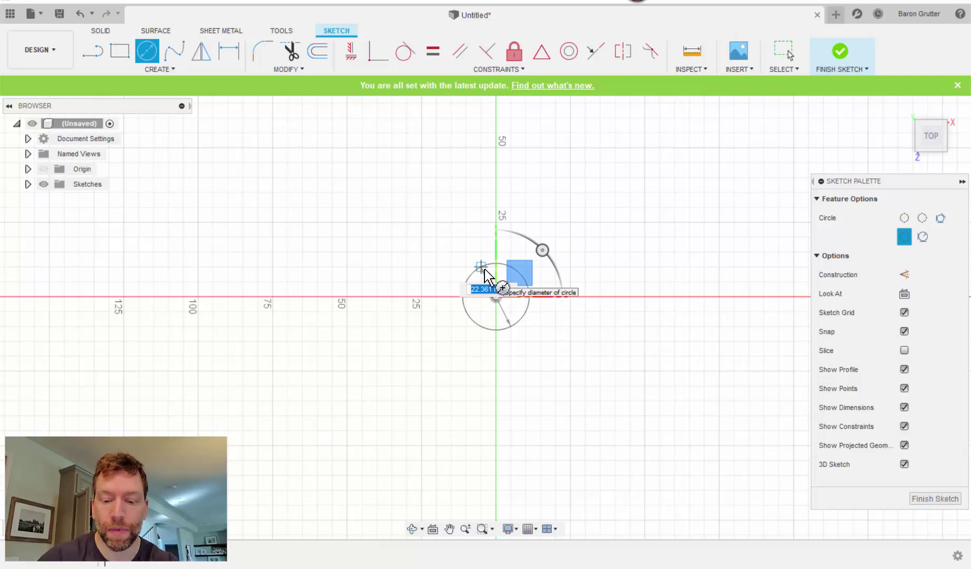
type("18.")
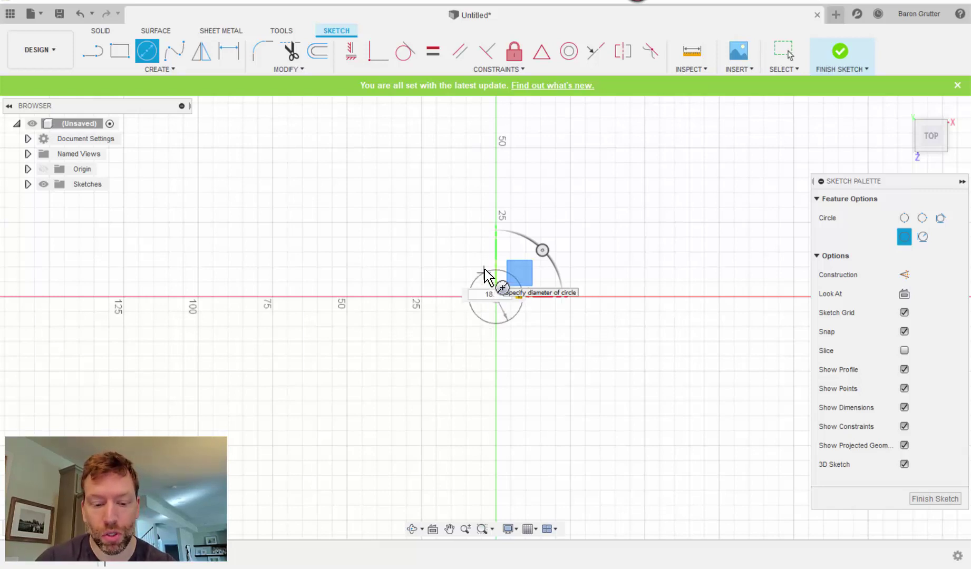
type("2")
key("Return")
key("Escape")
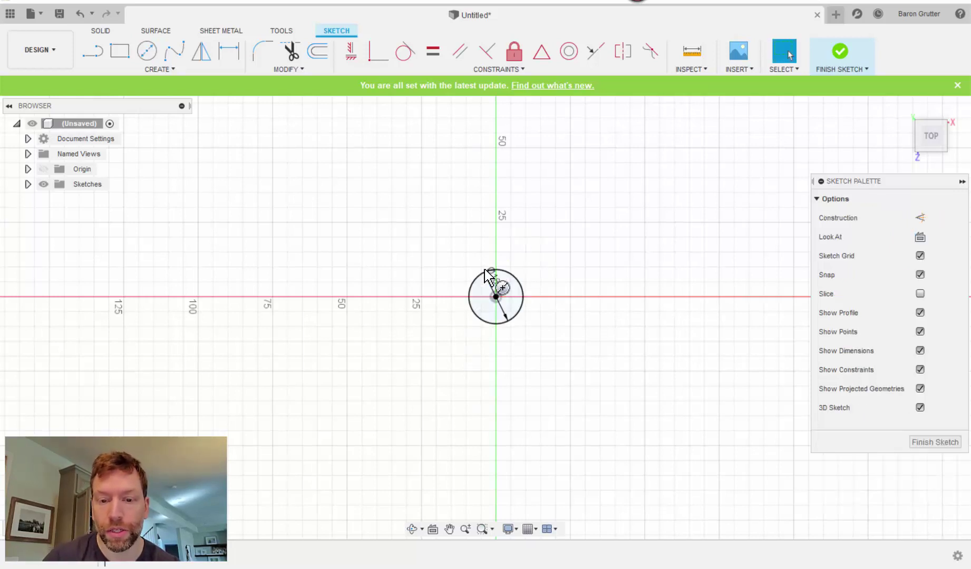
scroll(495, 283, "up", 3)
scroll(498, 289, "up", 1)
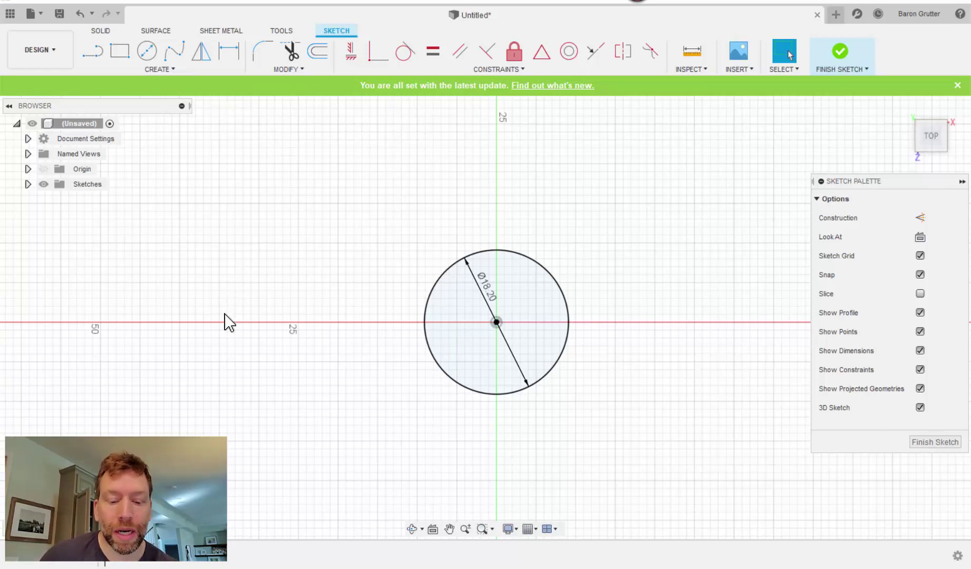
- Sketch three concentric center-diameter circles around a point on the X axis, away from the 18.2 mm circle
left_click(147, 51)
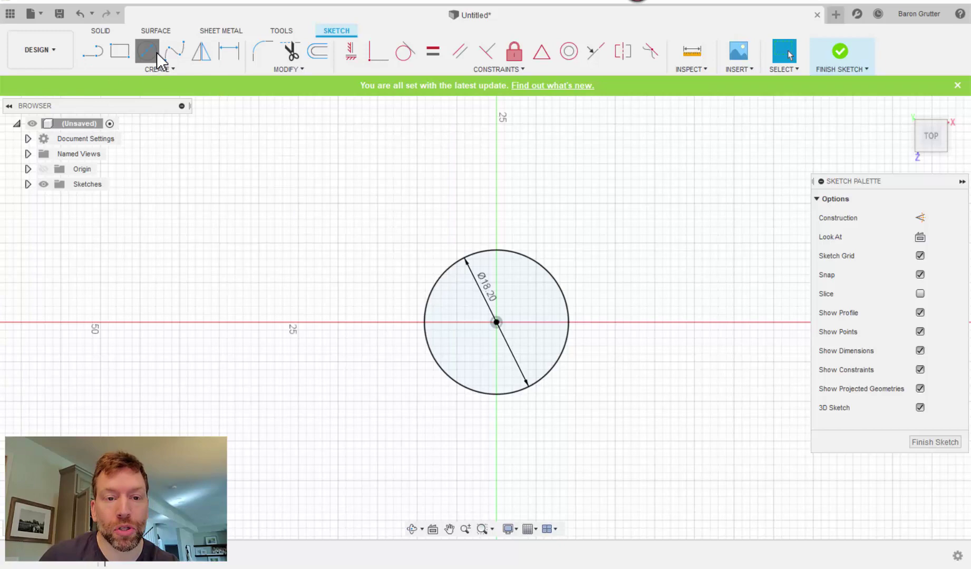
left_click(140, 322)
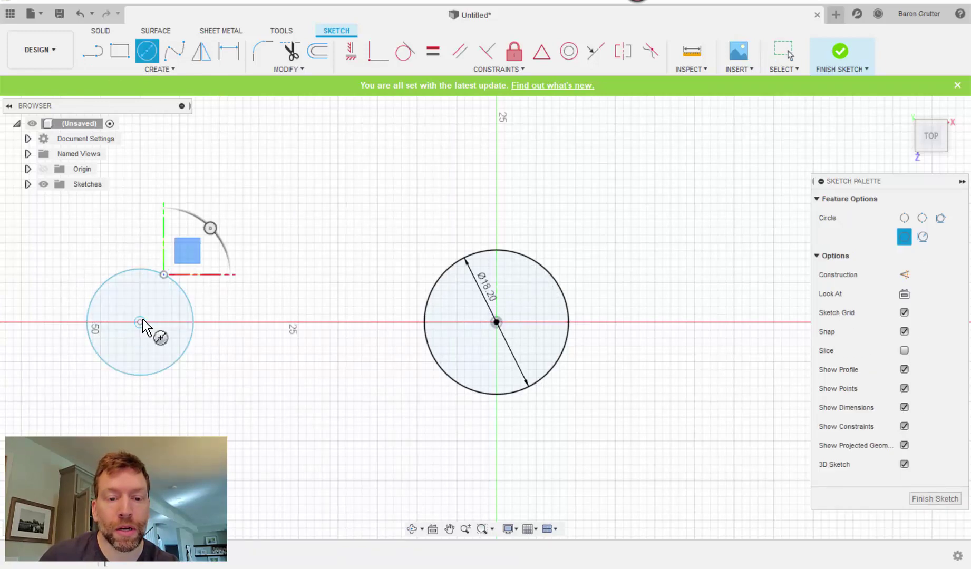
left_click(164, 244)
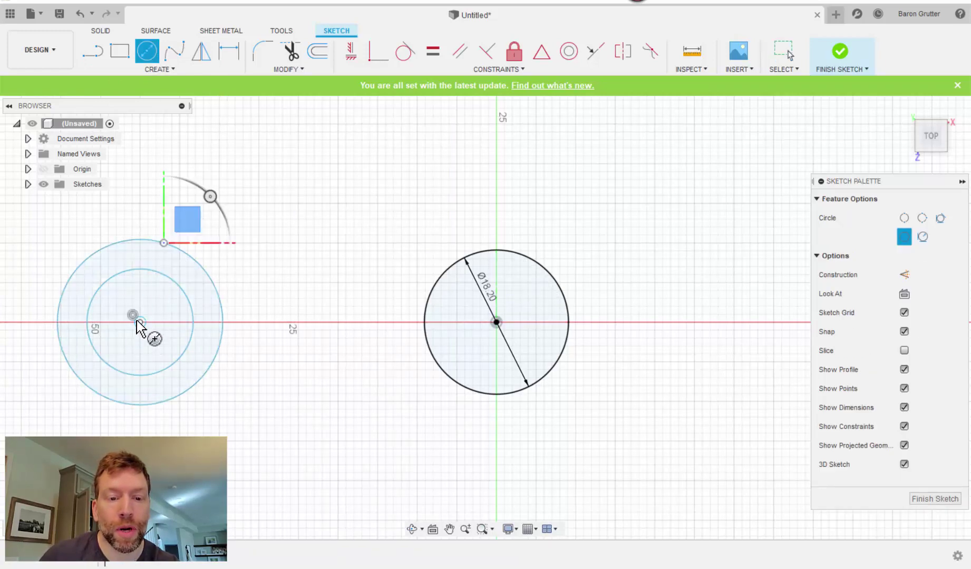
left_click(140, 323)
left_click(187, 202)
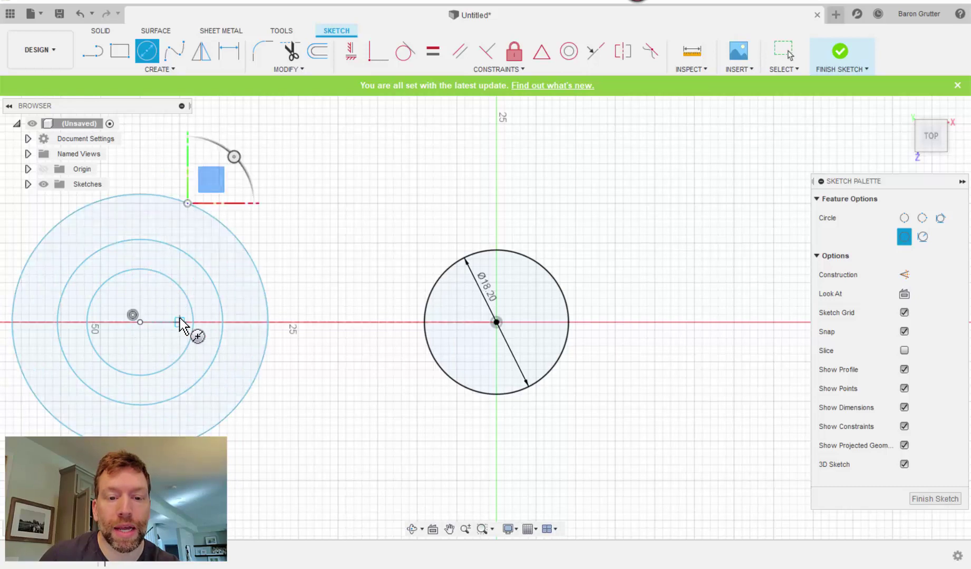
- Add a fourth concentric circle about 34 mm in diameter around the trial circles and undo it
left_click(140, 322)
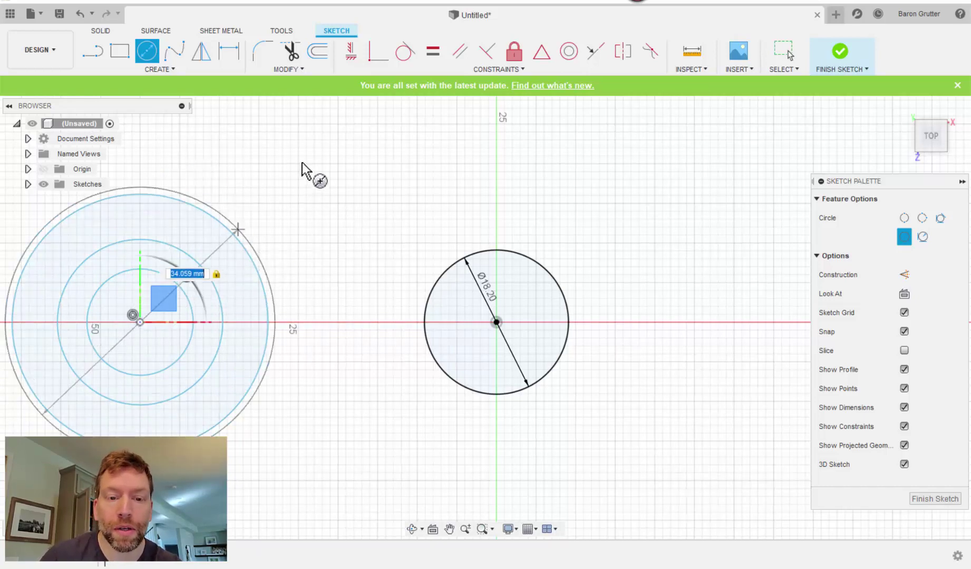
left_click(244, 235)
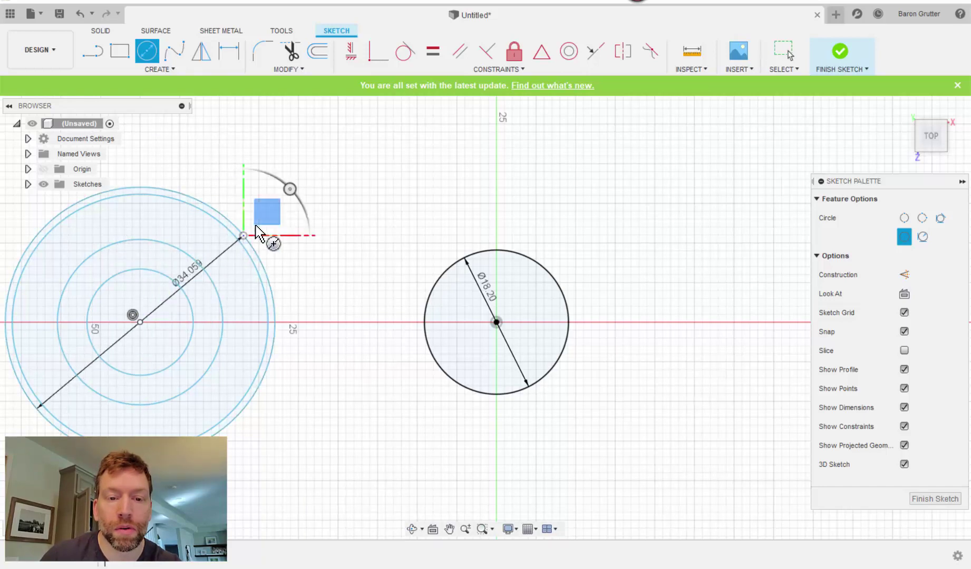
key("Escape")
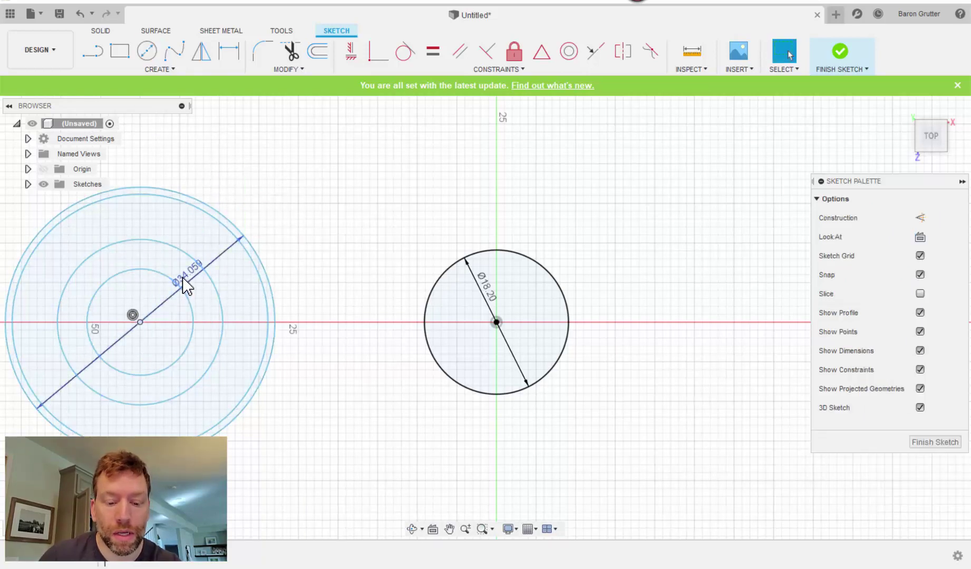
key("ctrl+z")
- Sketch a 45 mm diameter circle from the same centre around the three trial circles
left_click(147, 50)
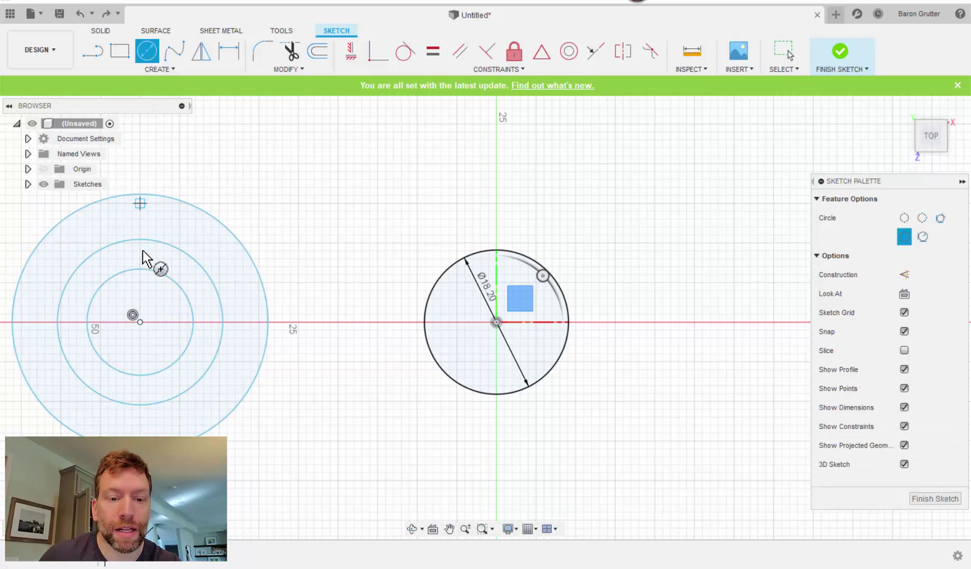
left_click(139, 320)
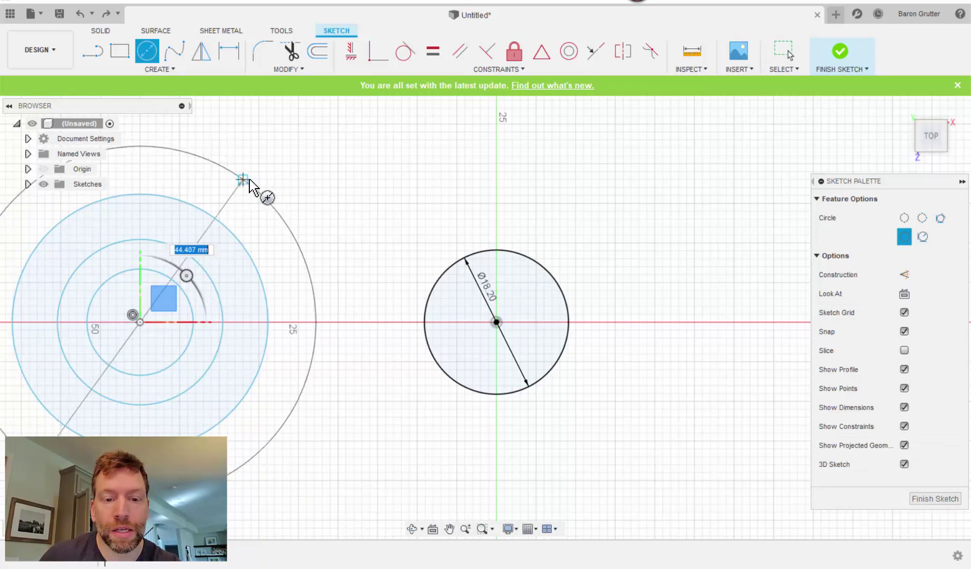
type("45")
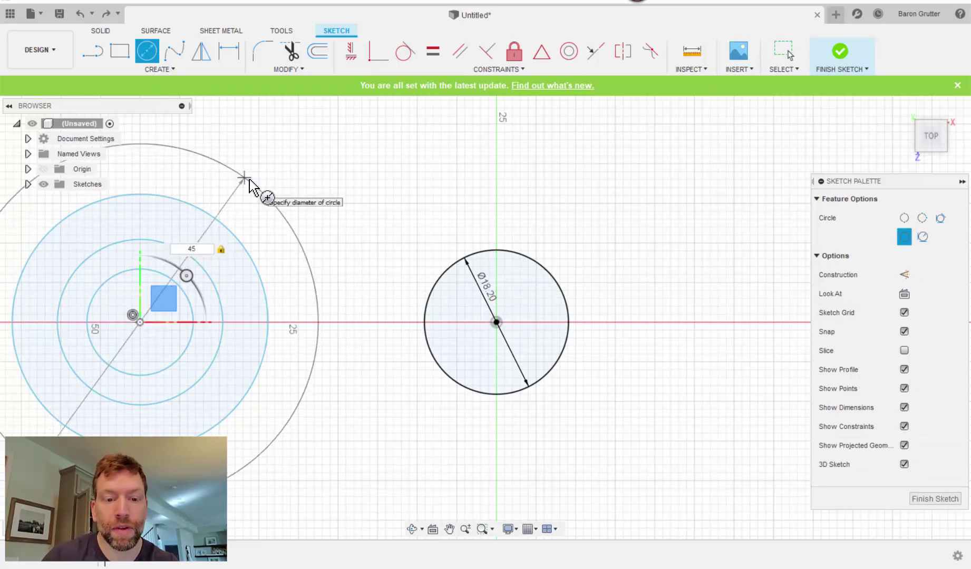
key("Return")
key("Escape")
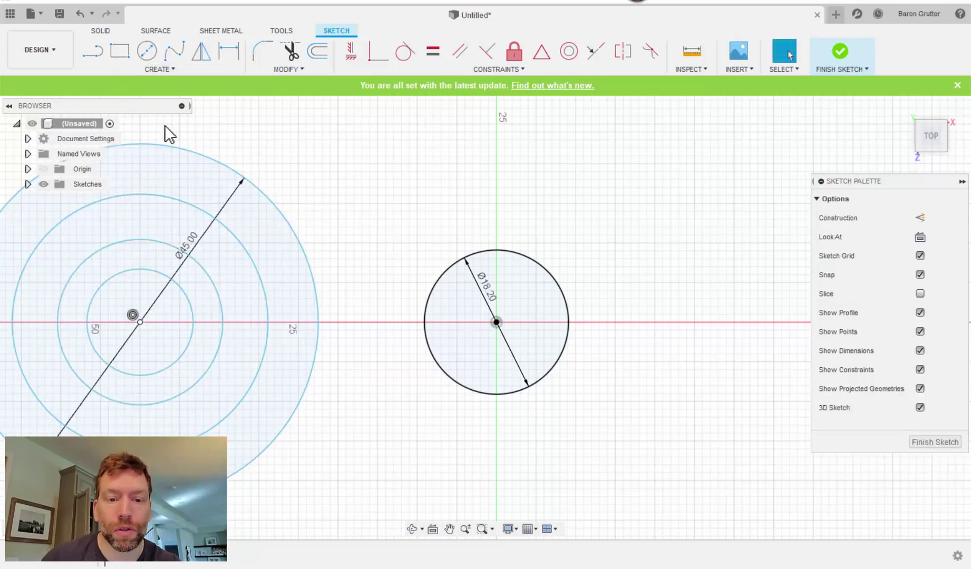
- Undo all the trial circles on the X axis, keeping only the 18.2 mm circle
key("ctrl+z")
key("ctrl+z")
key("ctrl+z")
key("ctrl+z")
key("ctrl+z")
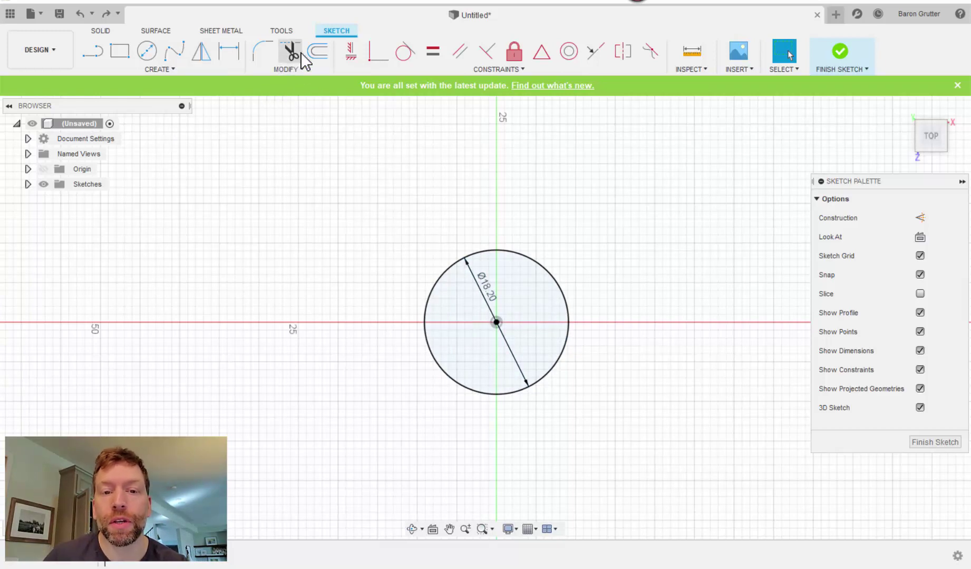
- Try to offset the 18.2 mm circle outward by 2 mm, checking the Male outer diameter in the Notepad note
key("alt+Tab")
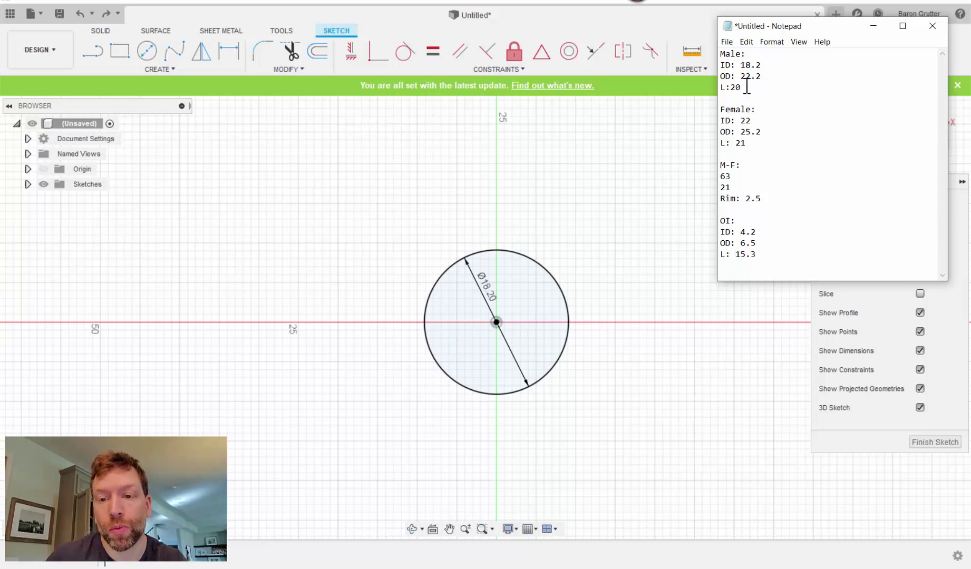
left_click(318, 53)
left_click(531, 262)
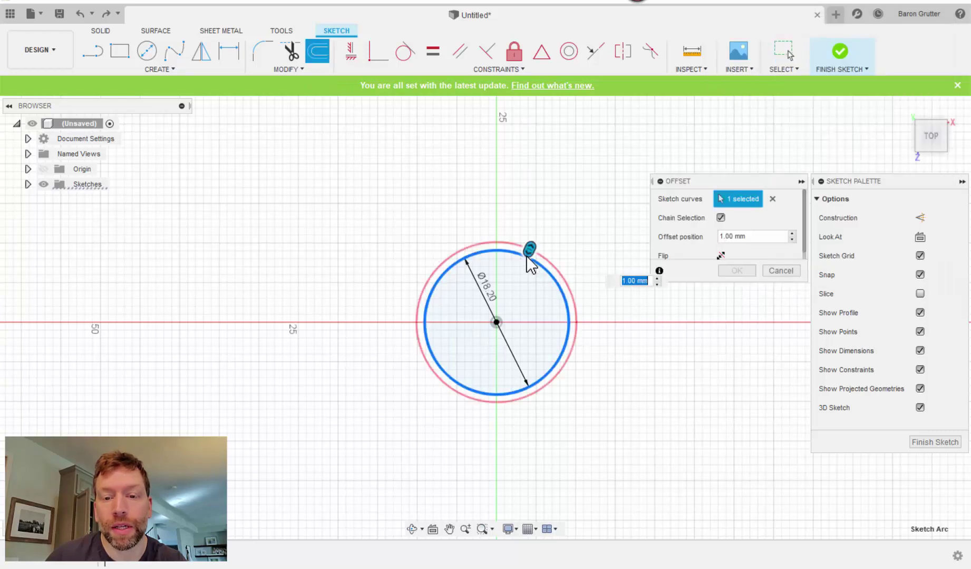
type("2")
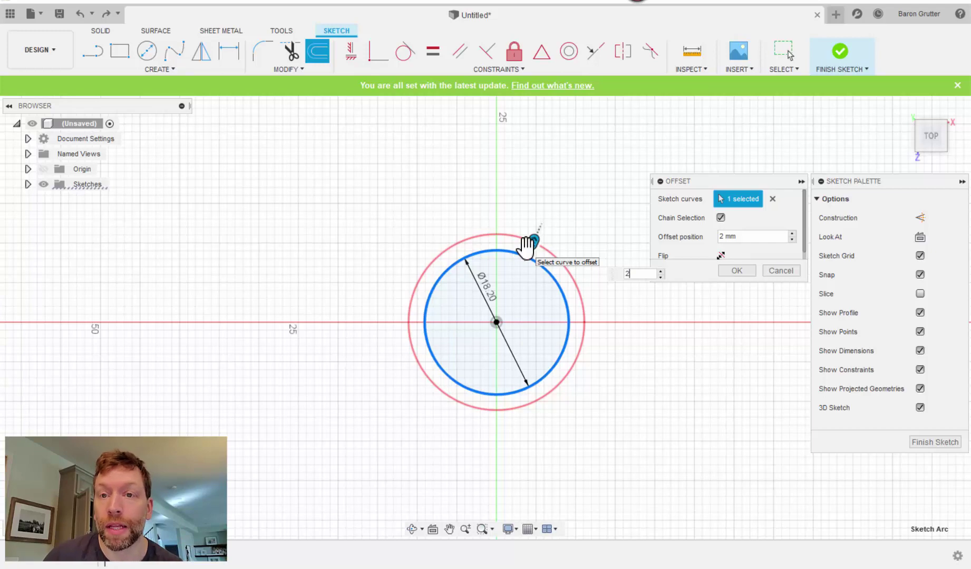
key("alt+Tab")
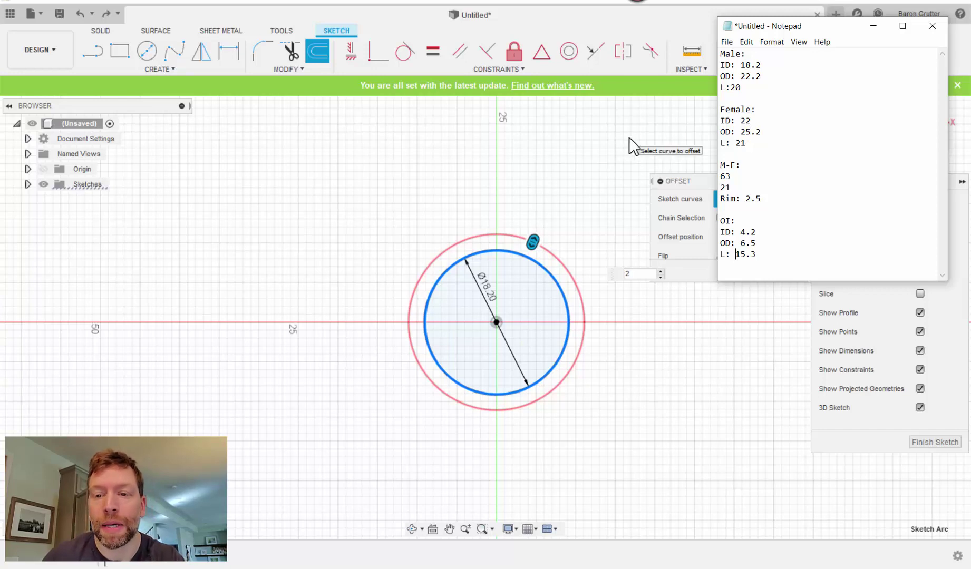
left_click(601, 4)
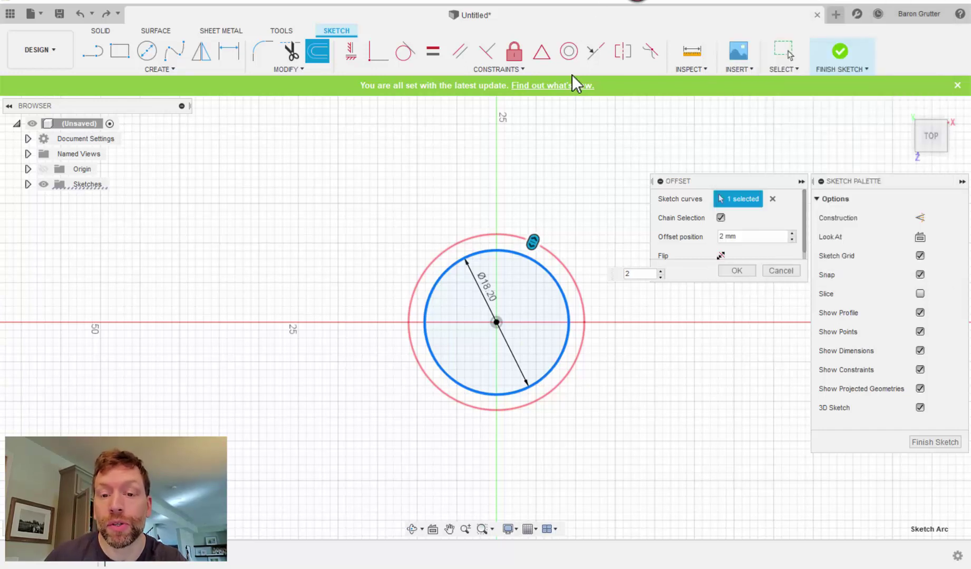
left_click(780, 272)
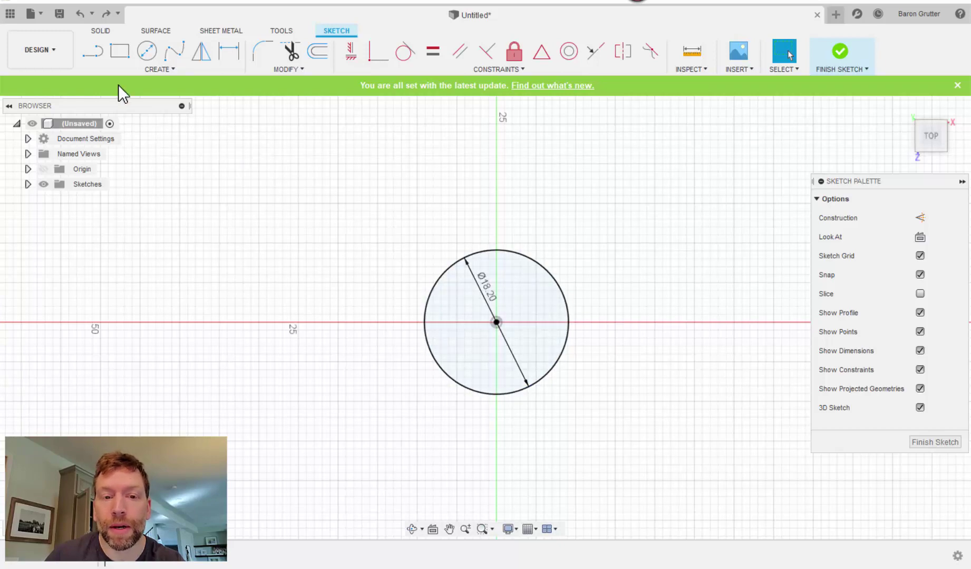
left_click(146, 51)
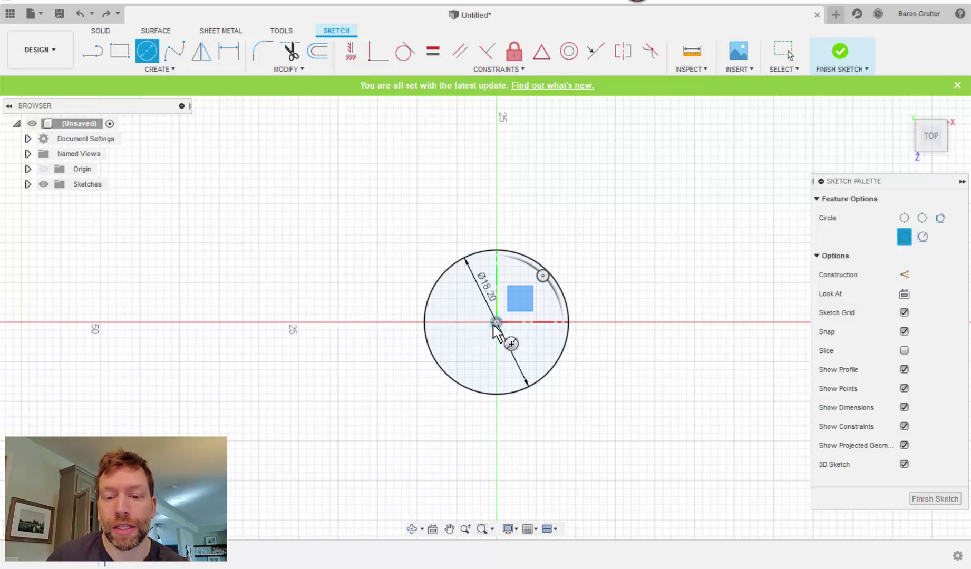
left_click(903, 219)
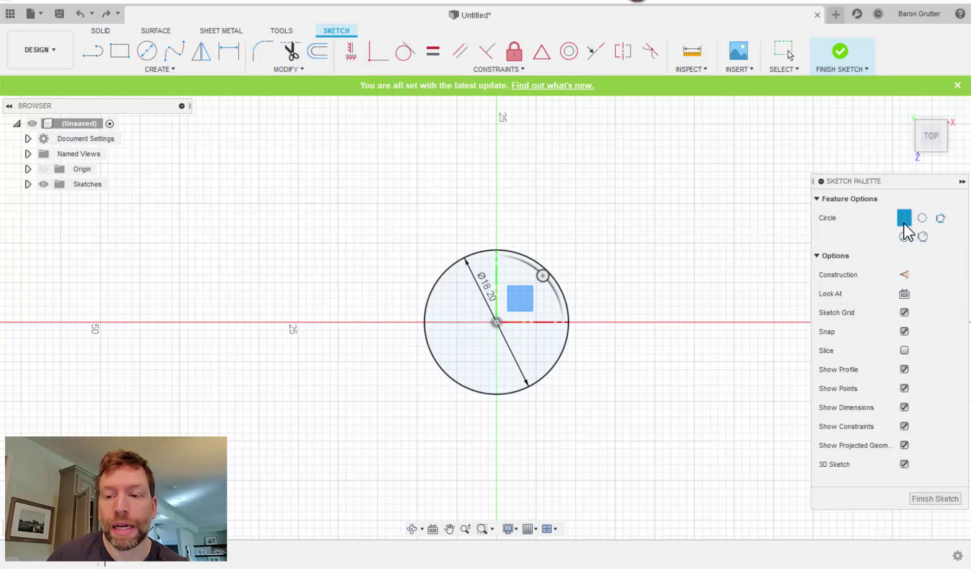
left_click(496, 322)
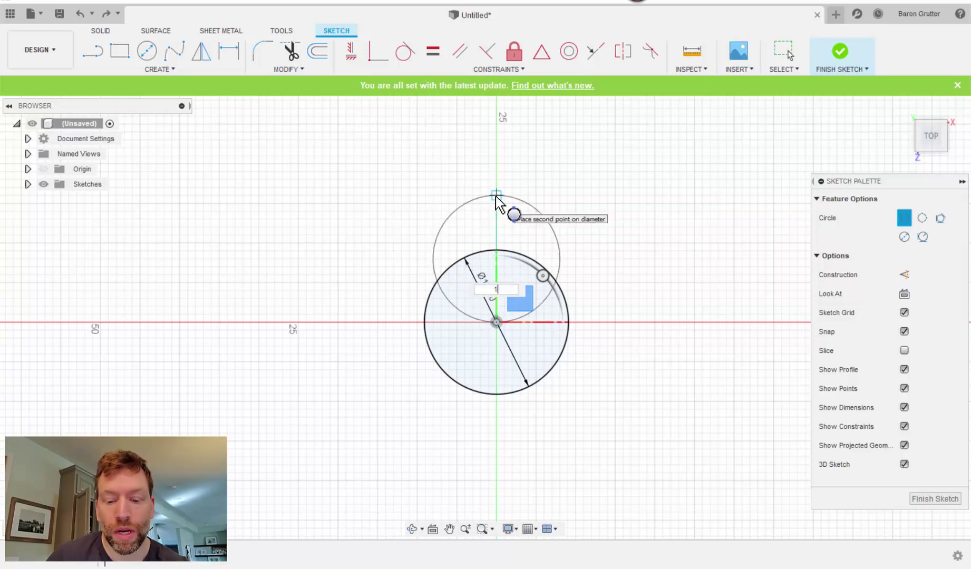
type("18.2")
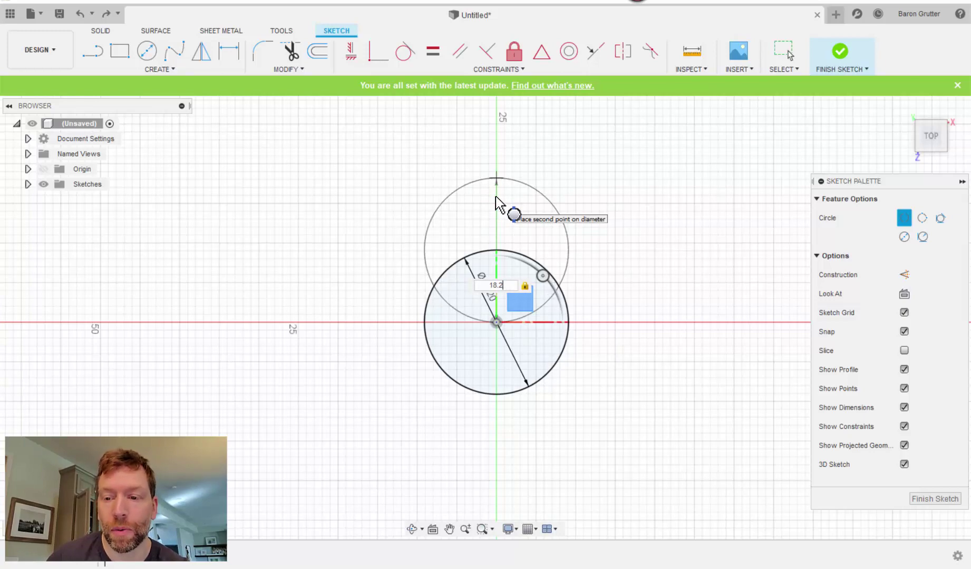
key("BackSpace")
key("BackSpace")
key("BackSpace")
key("BackSpace")
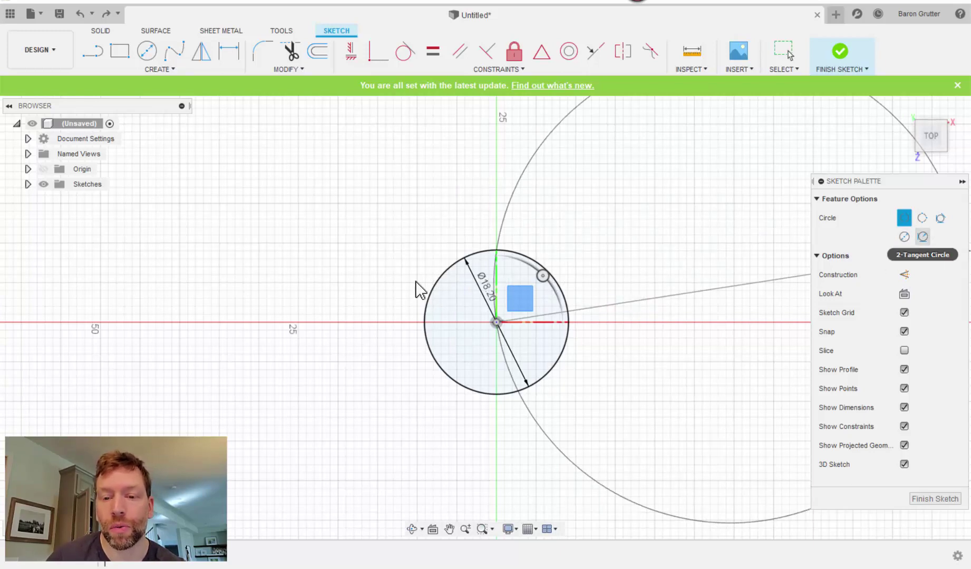
key("Escape")
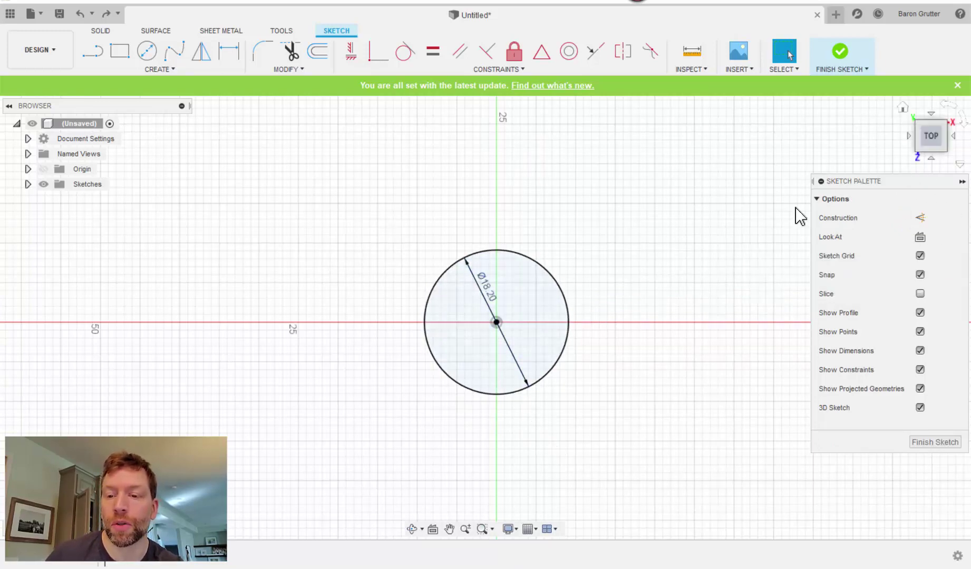
- Sketch a center-diameter circle of 22.2 mm at the origin around the 18.2 mm circle and finish the sketch
left_click(961, 182)
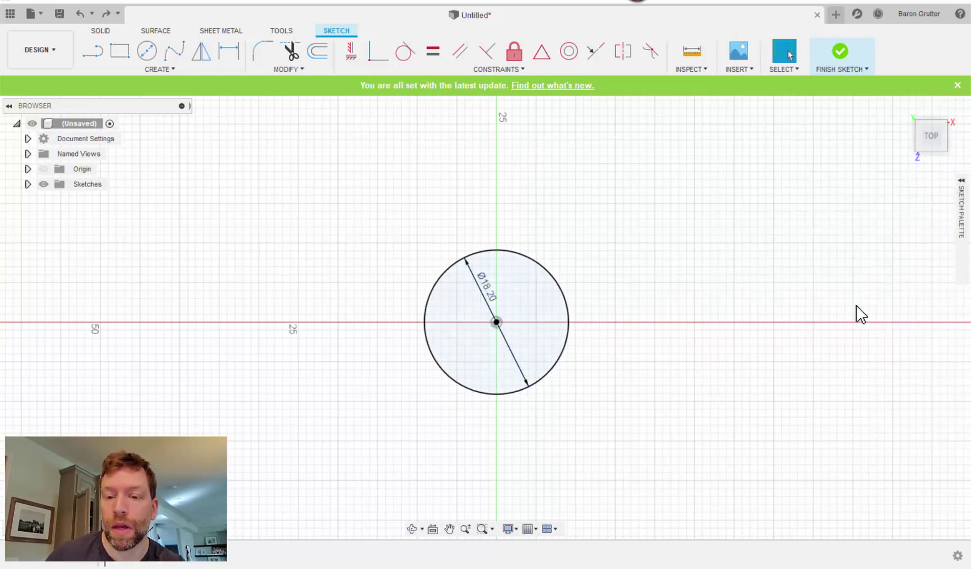
left_click(147, 51)
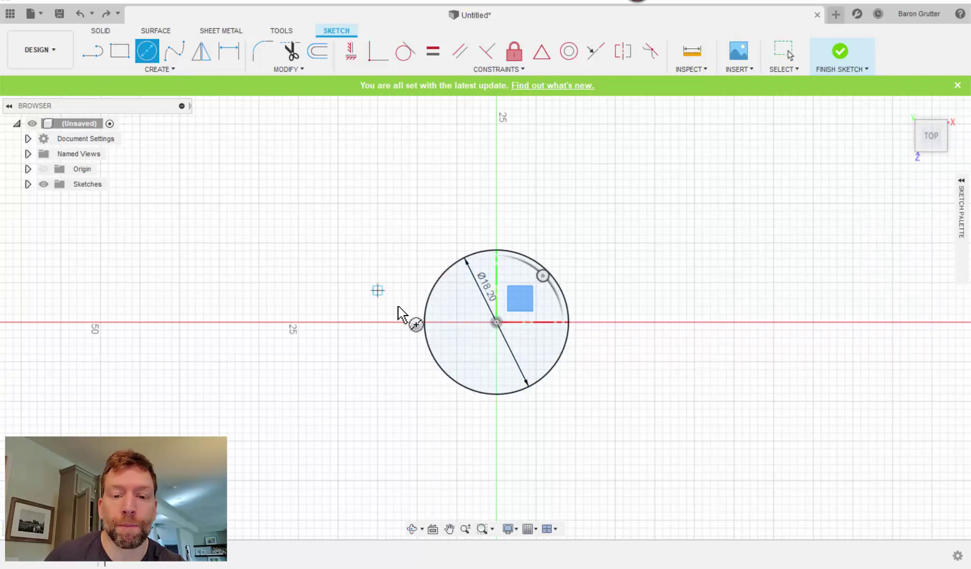
left_click(497, 323)
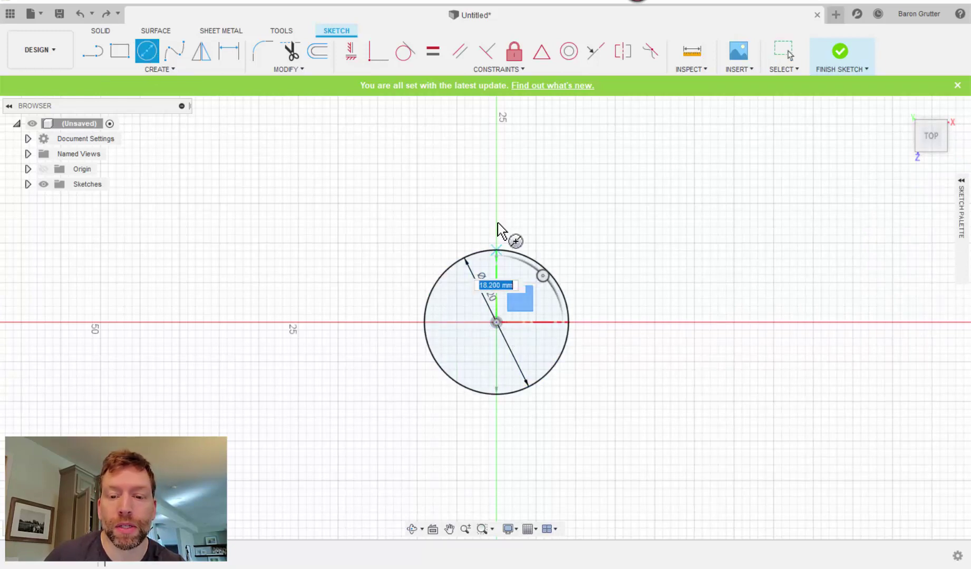
type("22.")
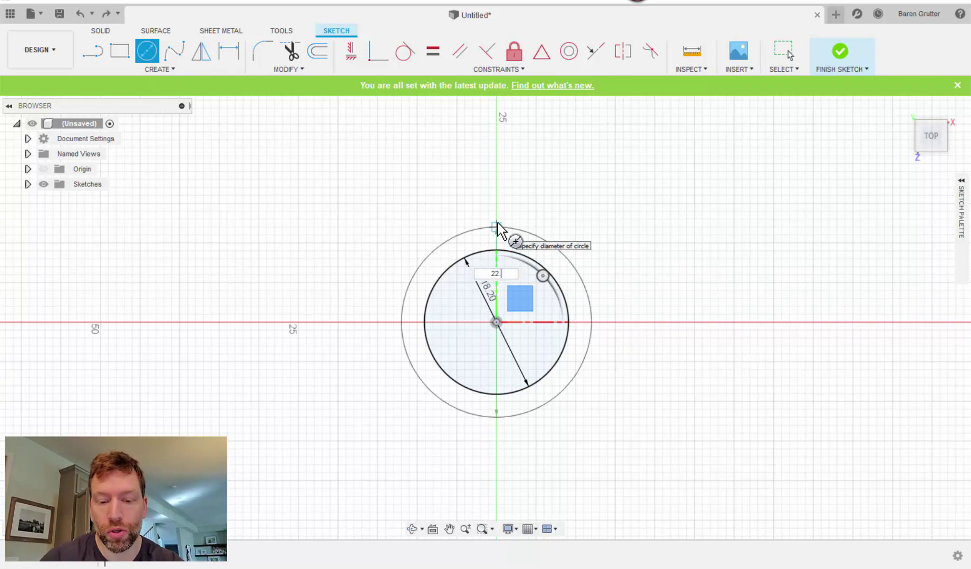
type("2")
key("Return")
key("Escape")
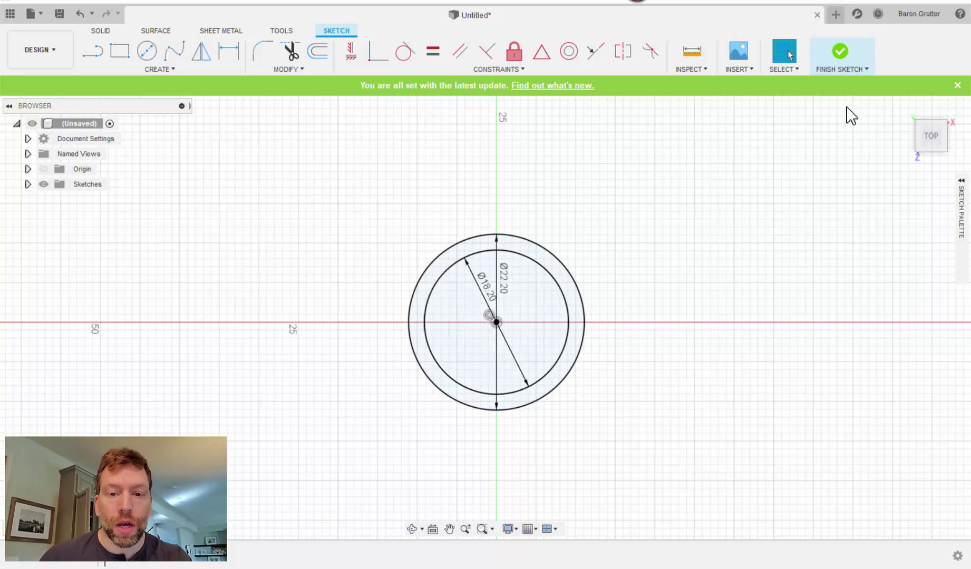
left_click(841, 52)
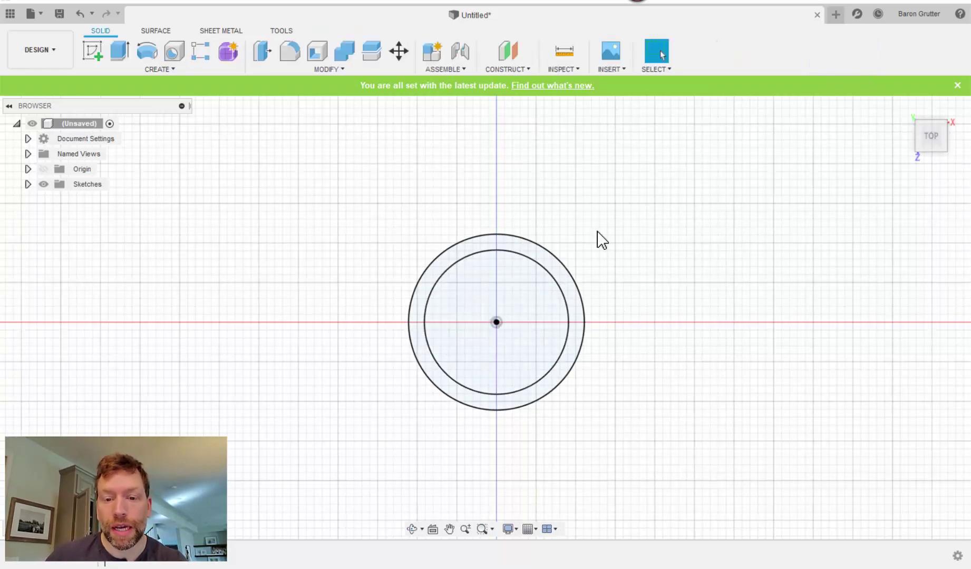
left_click_drag(571, 216, 591, 196)
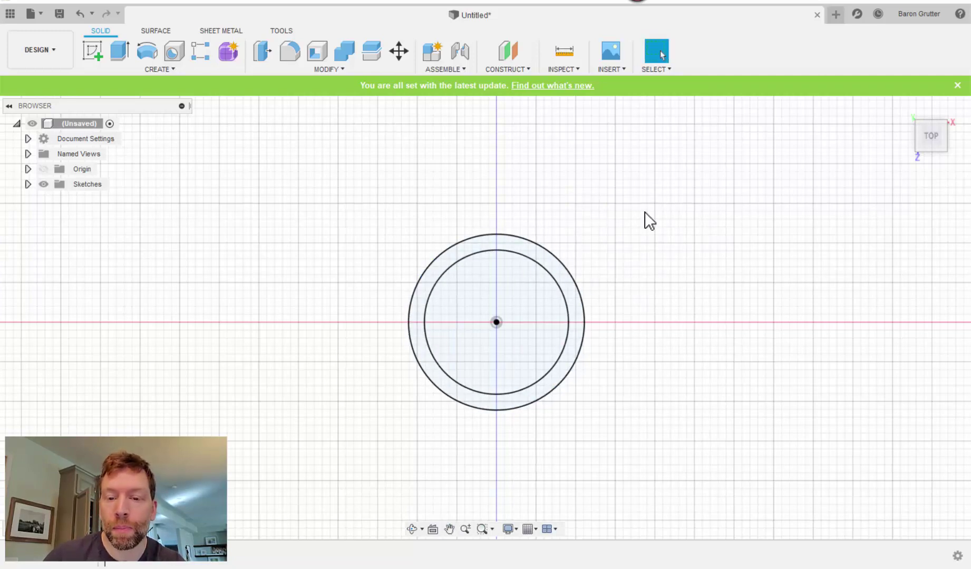
left_click_drag(608, 210, 315, 331)
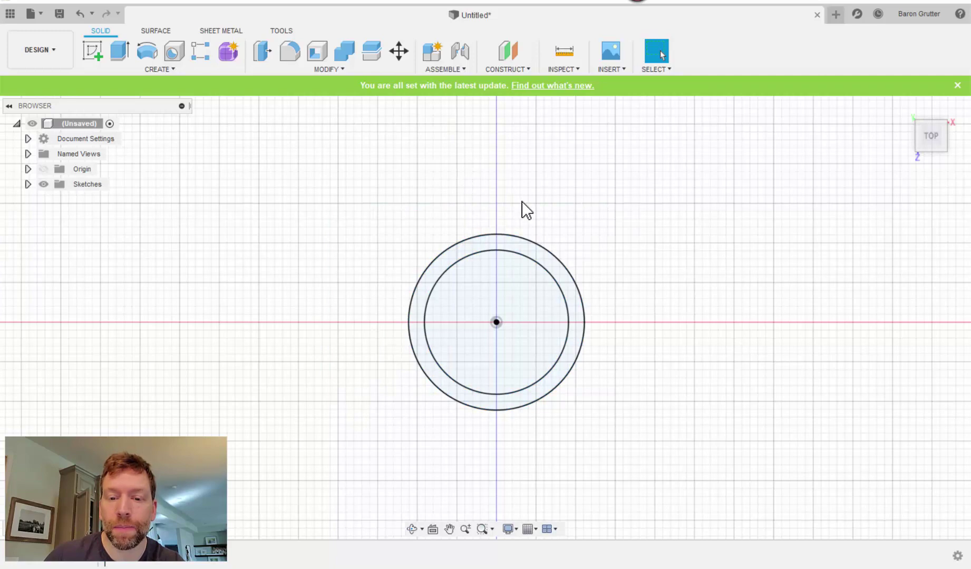
right_click(576, 205)
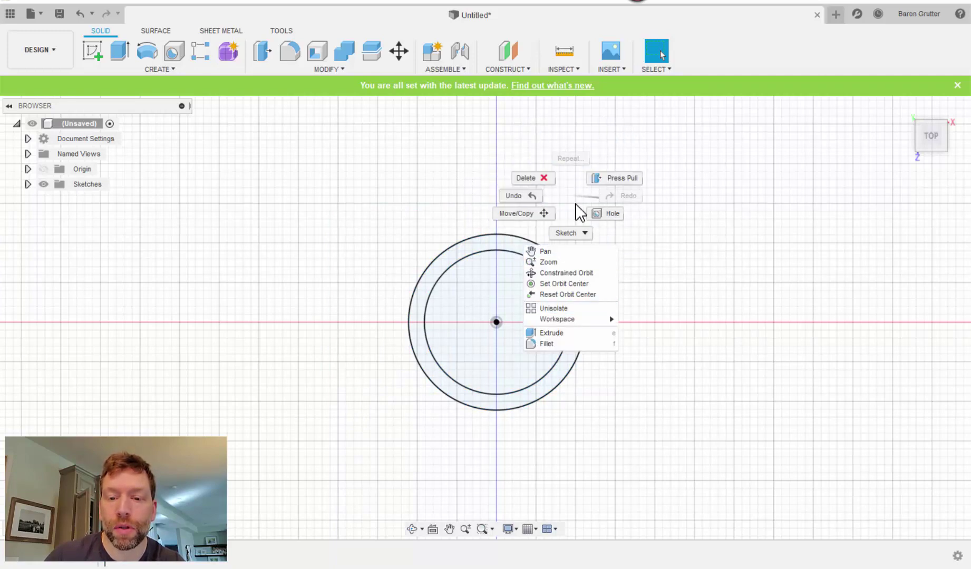
left_click(597, 223)
middle_click_drag(590, 222, 608, 297)
key("Escape")
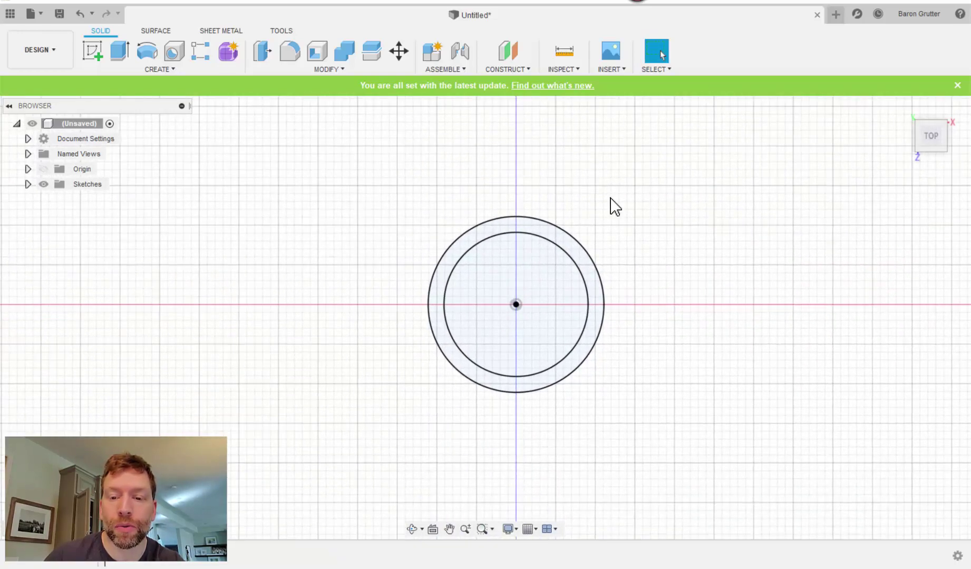
left_click_drag(609, 197, 577, 222)
mouse_move(653, 205)
middle_mouse_down()
mouse_move(687, 210)
mouse_move(652, 202)
middle_mouse_up()
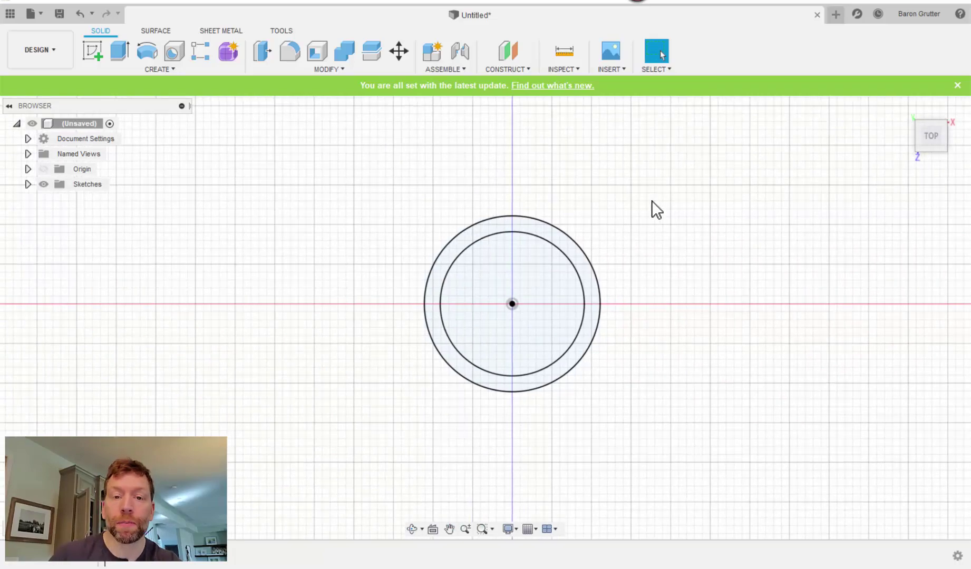
middle_click_drag(656, 210, 641, 269, "shift")
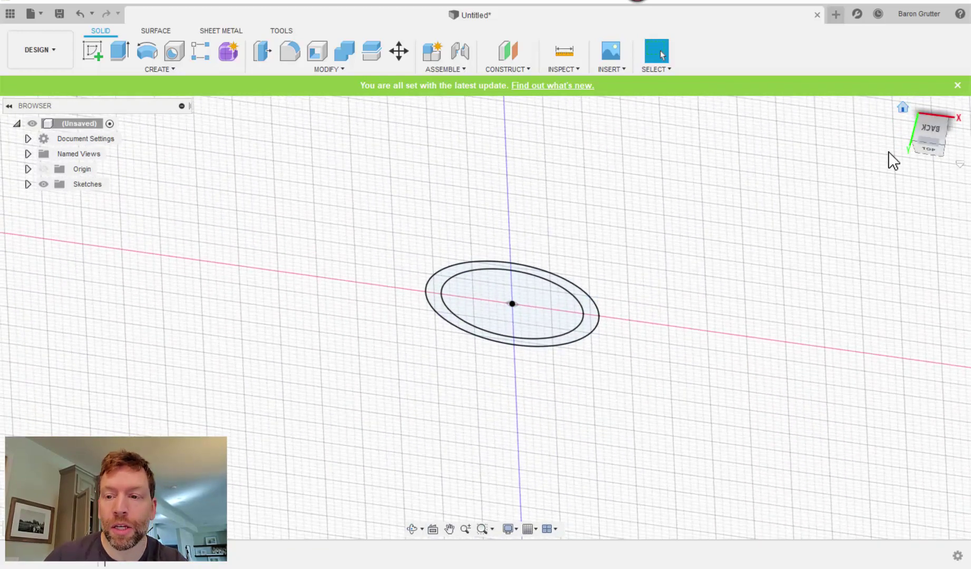
left_click(929, 150)
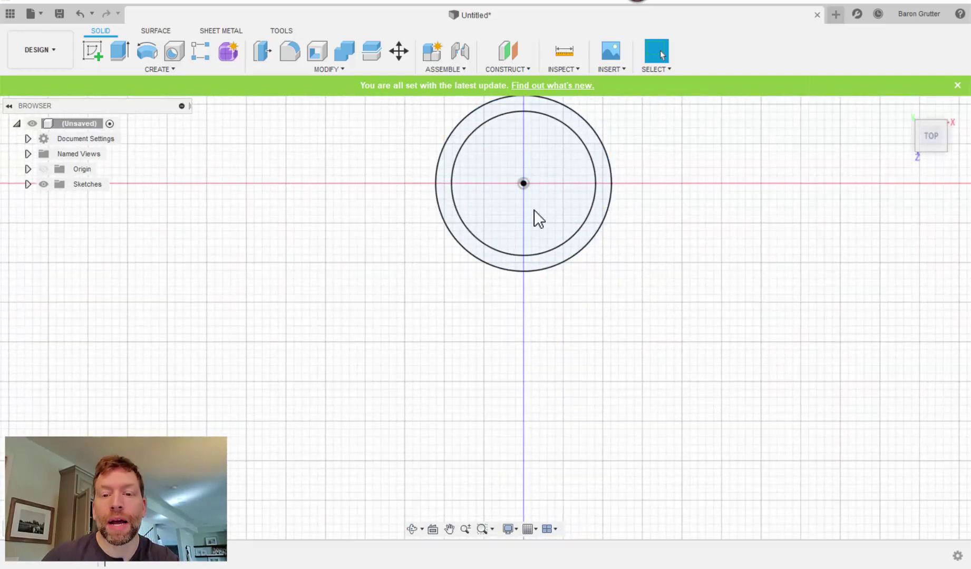
middle_click_drag(537, 217, 515, 302)
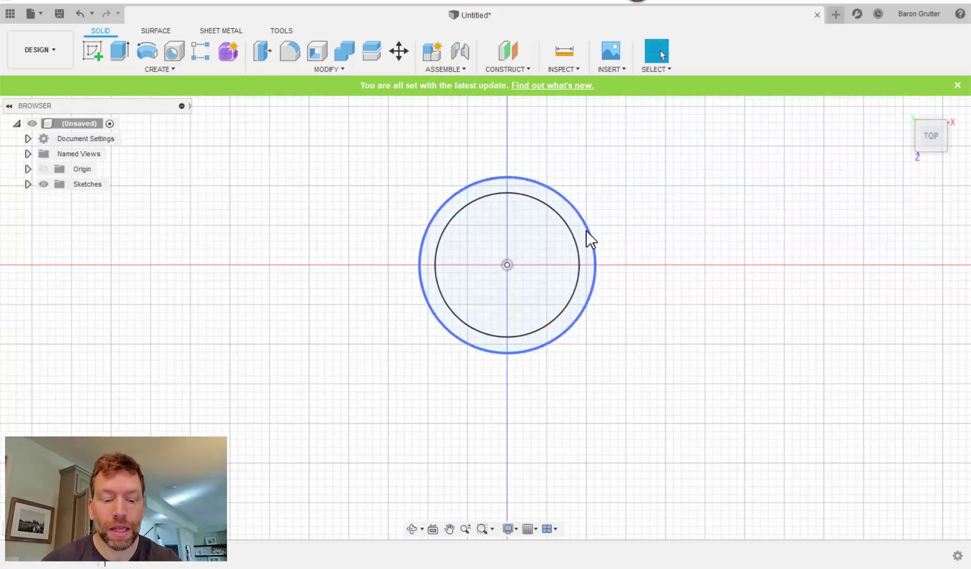
- Extrude the ring between the 18.2 mm and 22.2 mm circles 20 mm as a new body, using the Male length noted in Notepad
key("alt+Tab")
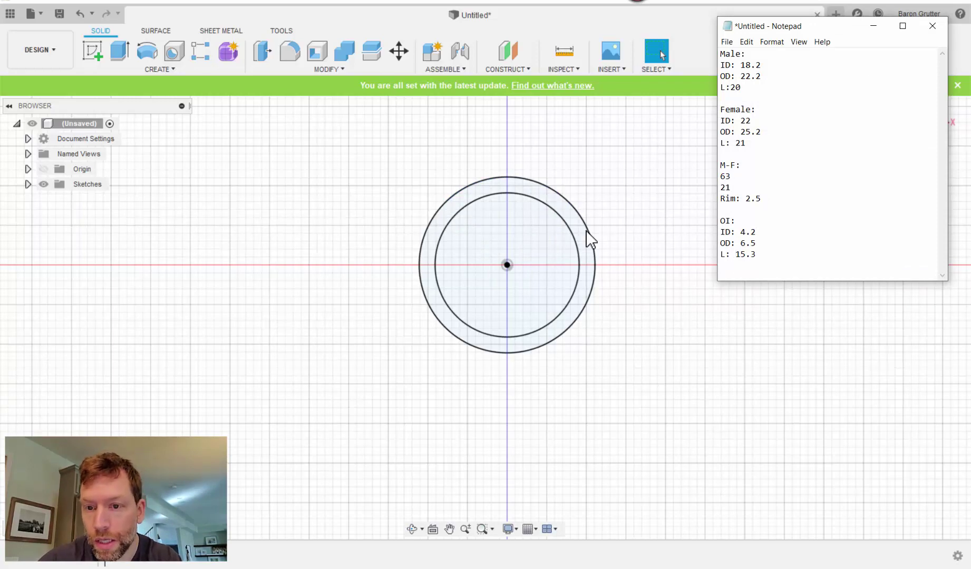
key("alt+Tab")
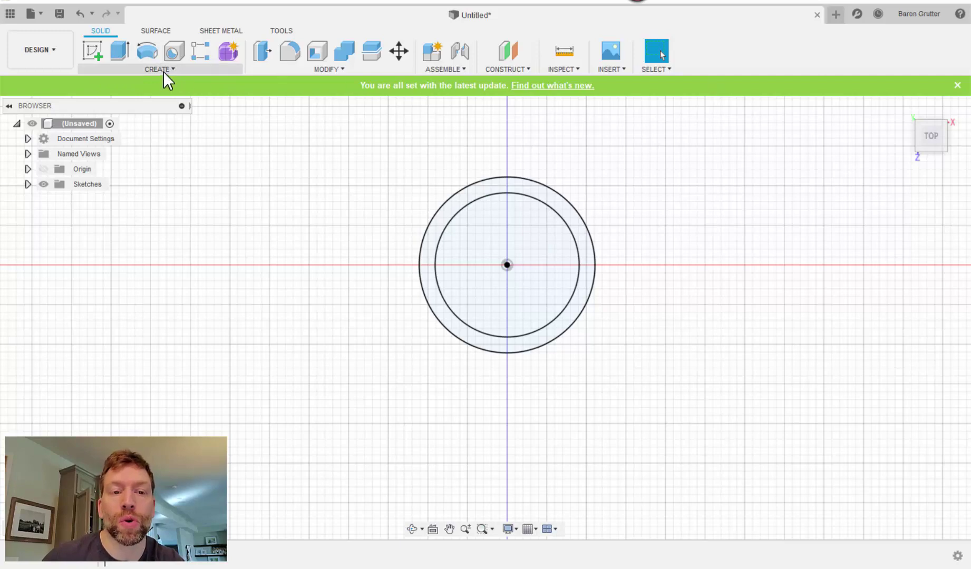
left_click(120, 54)
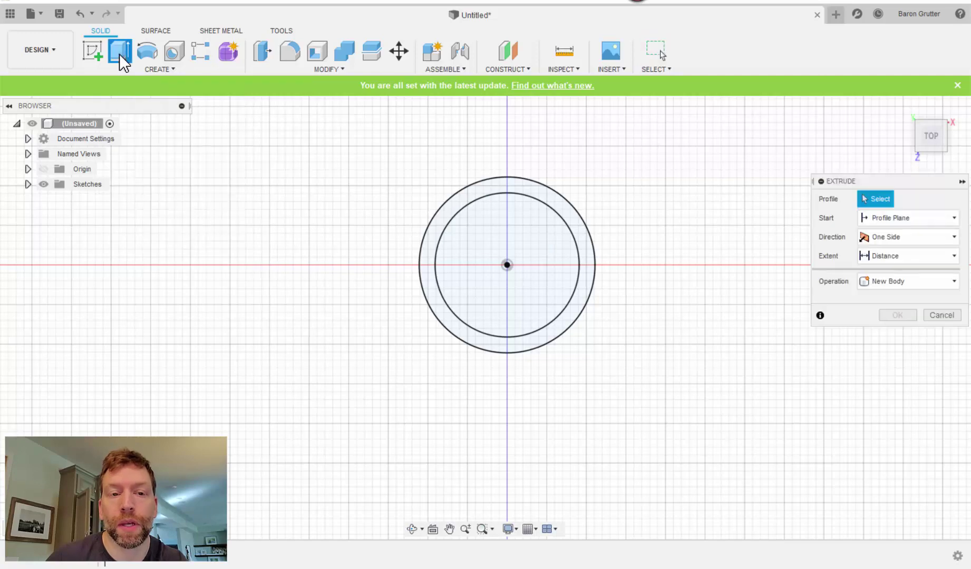
left_click(521, 252)
left_click(530, 219)
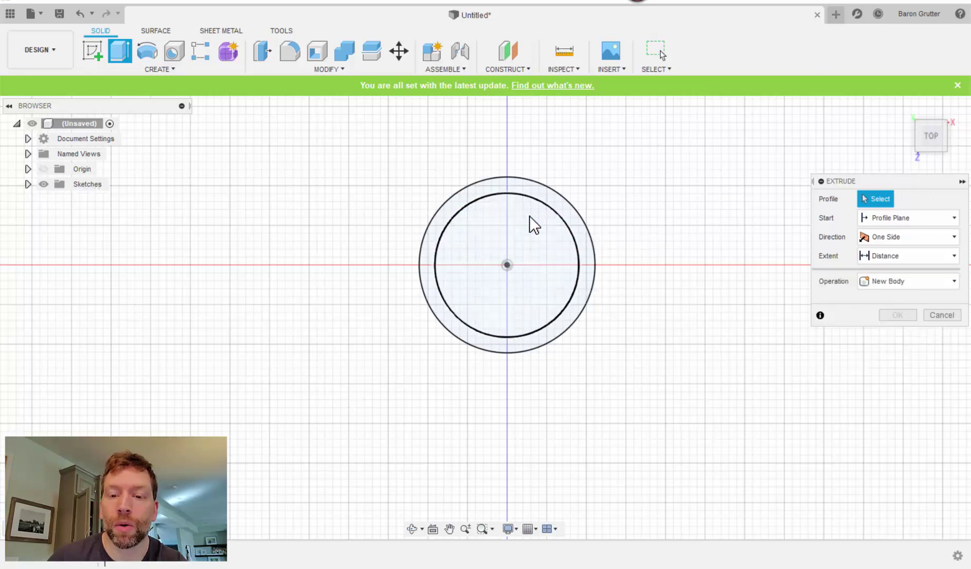
left_click(533, 190)
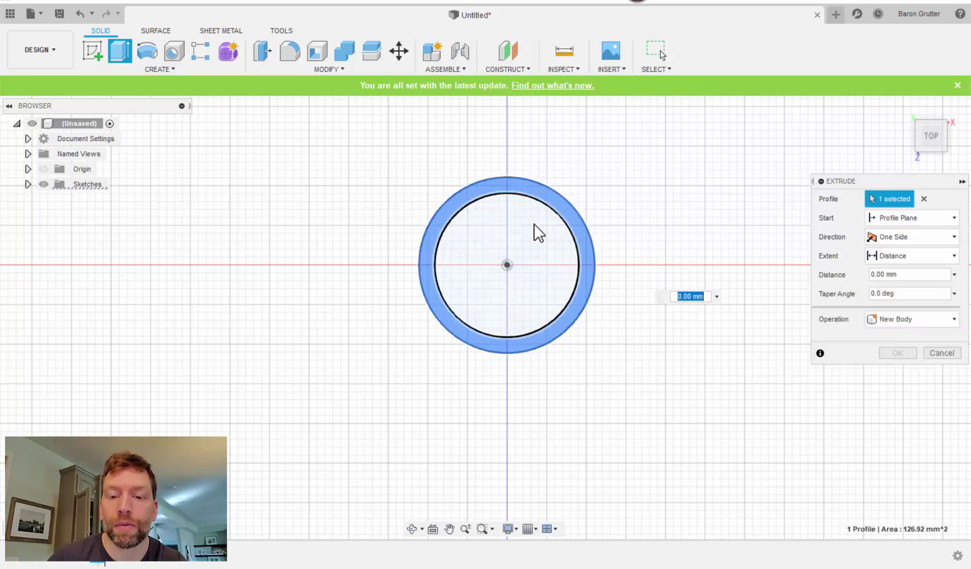
left_click(524, 296)
left_click(517, 224)
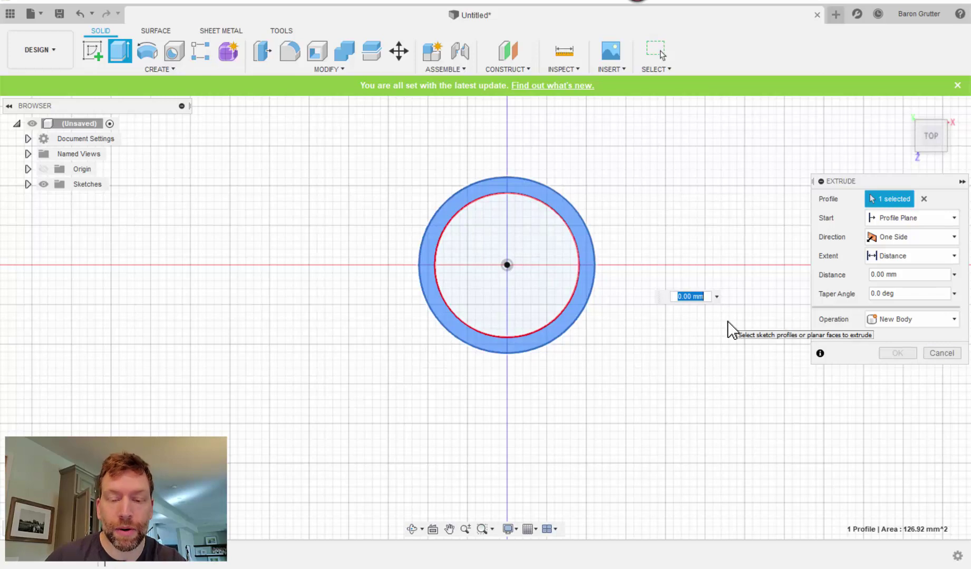
key("alt+Tab")
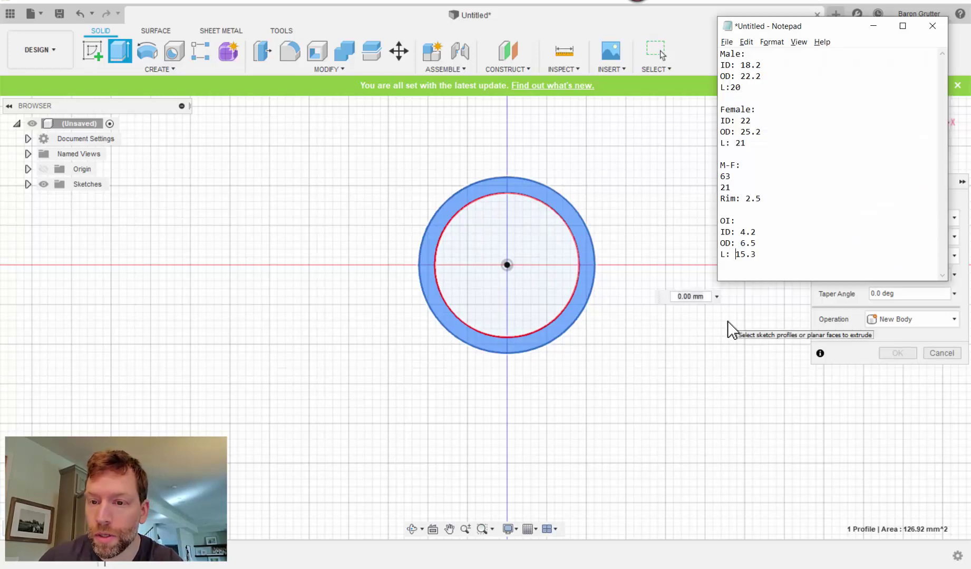
key("alt+Tab")
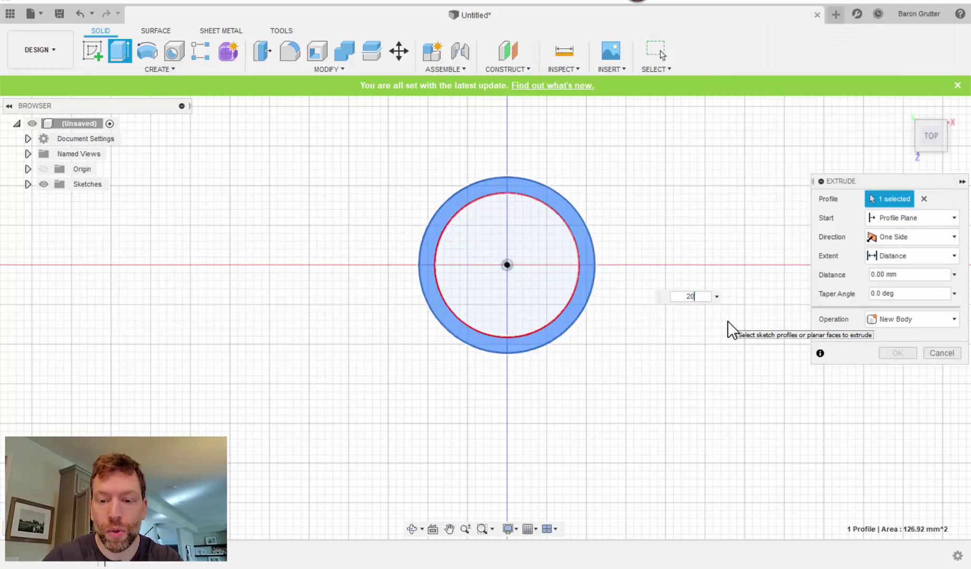
key("Return")
key("Return")
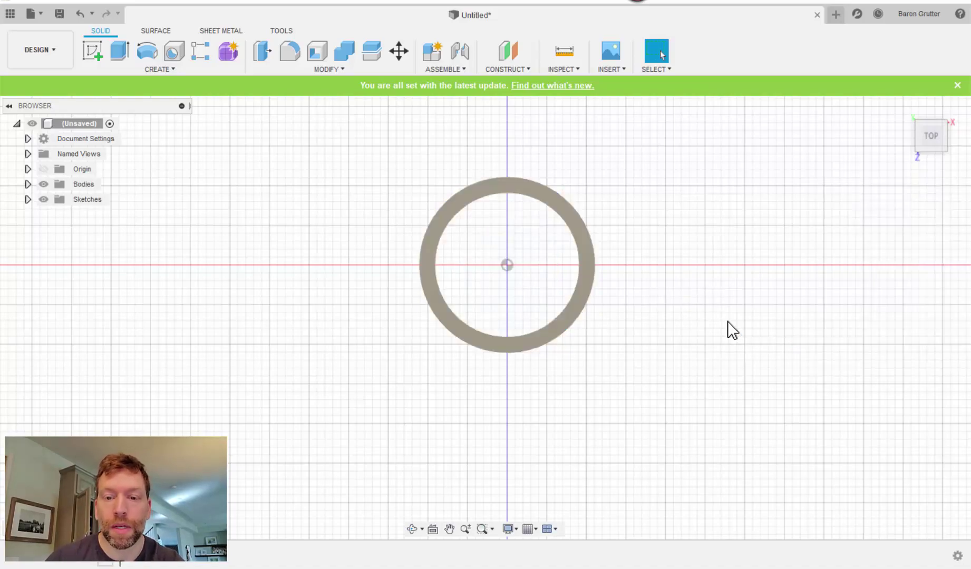
- Check the connector dimensions in the Notepad note and reopen the tube's base sketch for editing
middle_click_drag(624, 343, 628, 286, "shift")
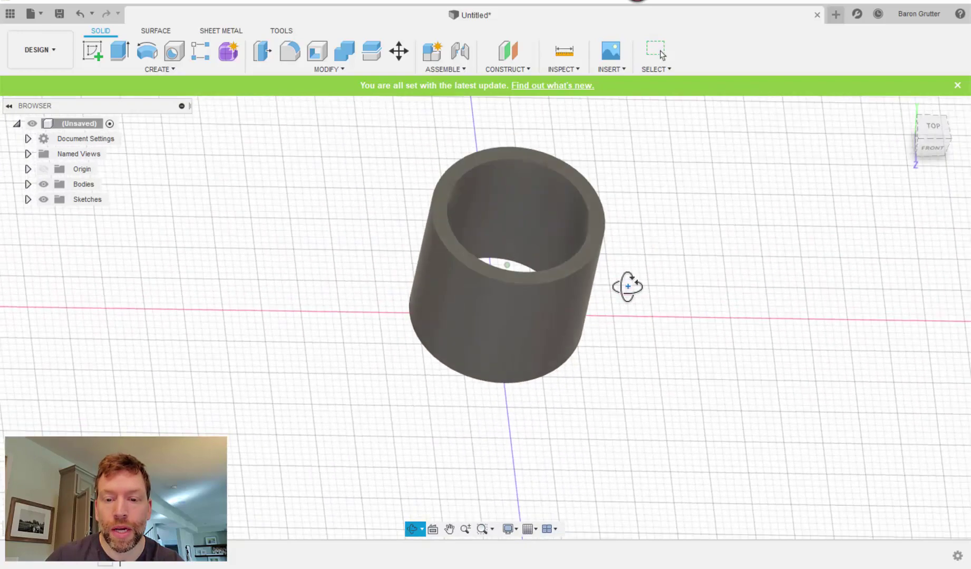
key("Escape")
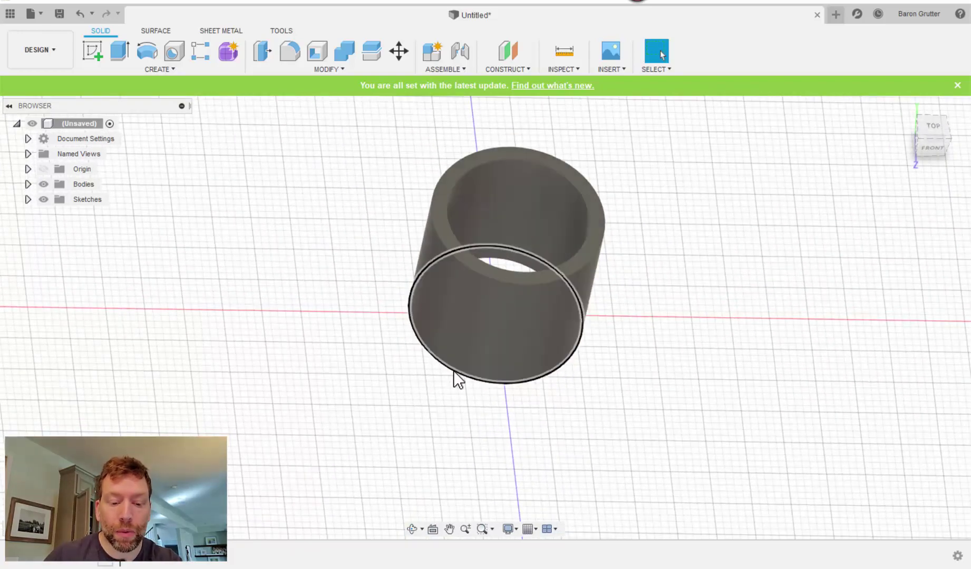
key("alt+Tab")
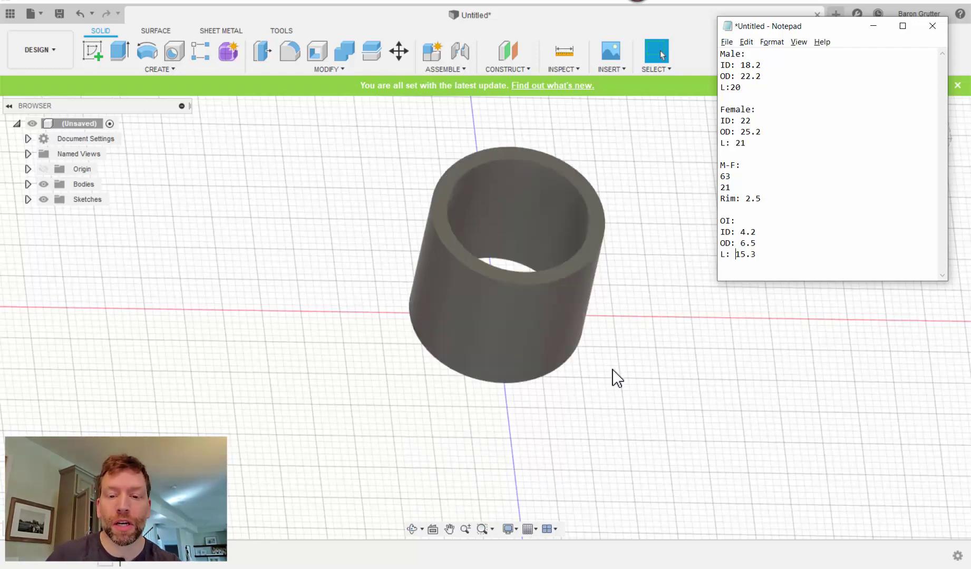
right_click(100, 564)
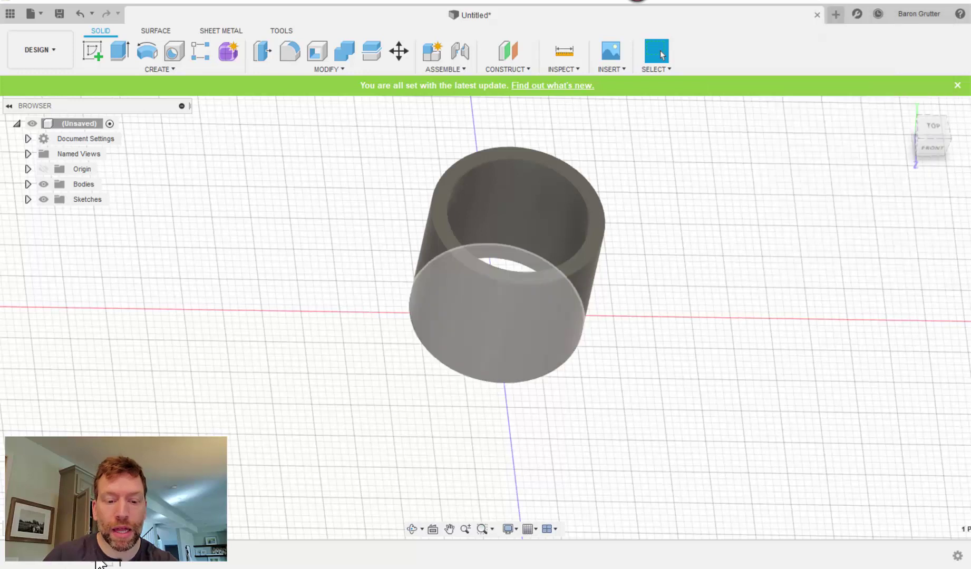
left_click(90, 563)
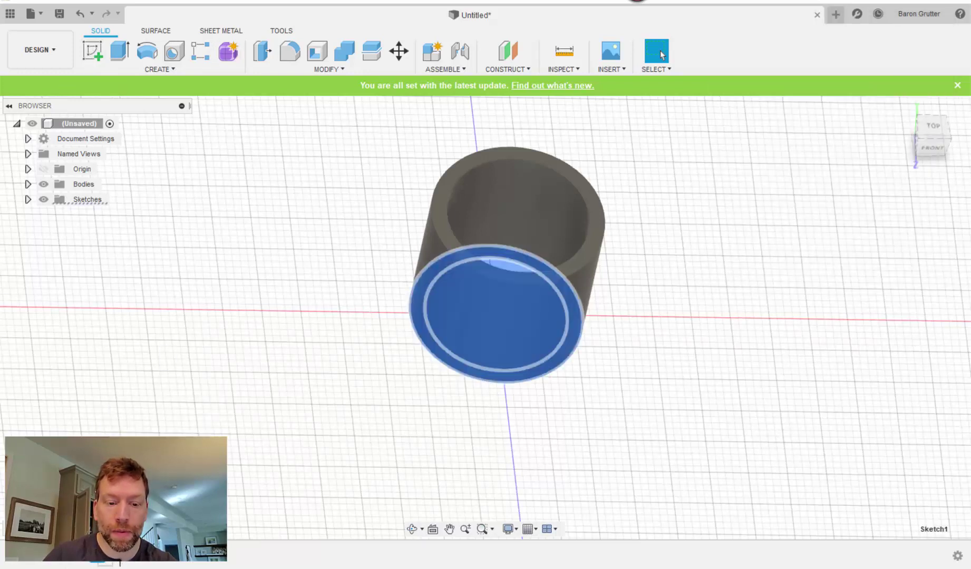
right_click(102, 563)
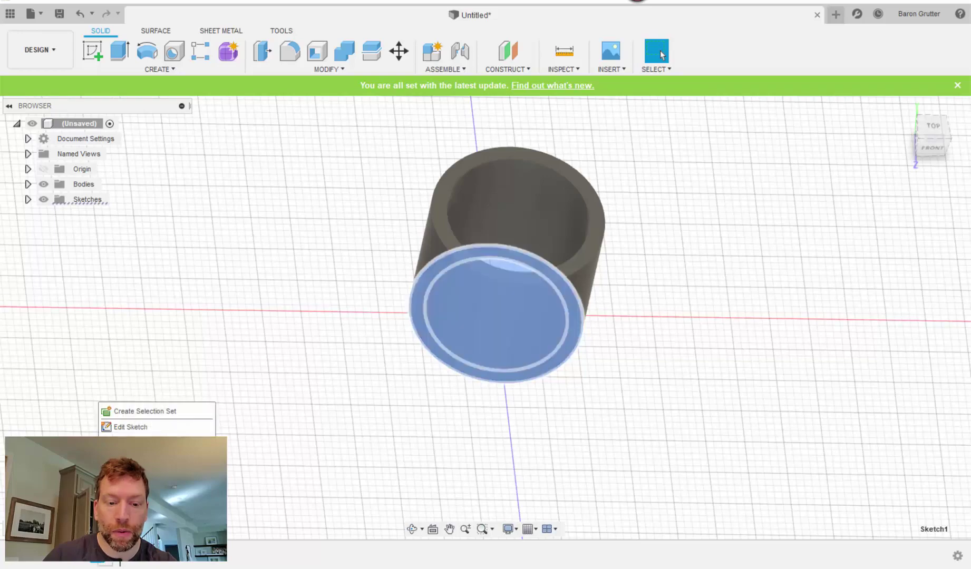
left_click(128, 427)
- Sketch a 25.2 mm center-diameter circle at the origin around the two existing circles and finish the sketch
scroll(461, 324, "up", 3)
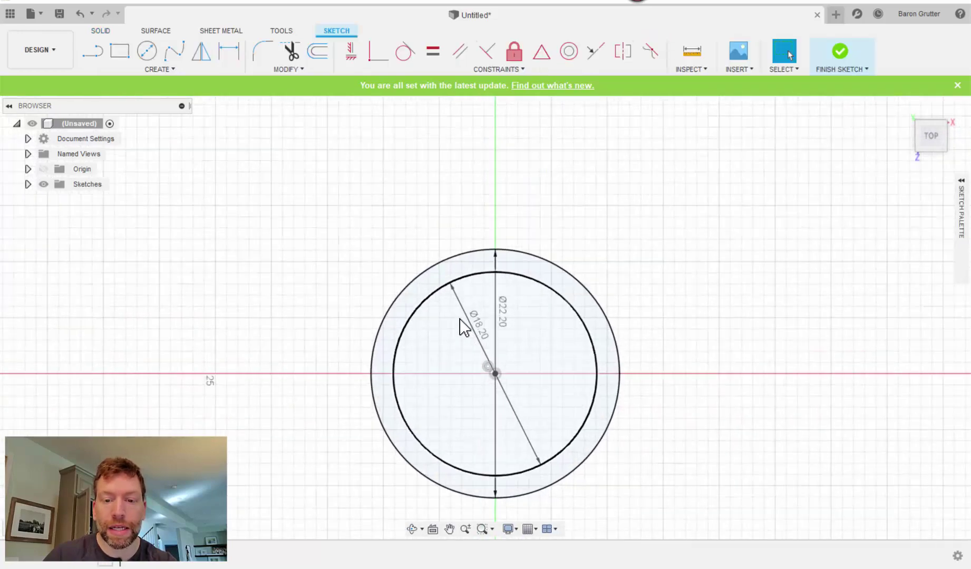
middle_click_drag(458, 301, 443, 265)
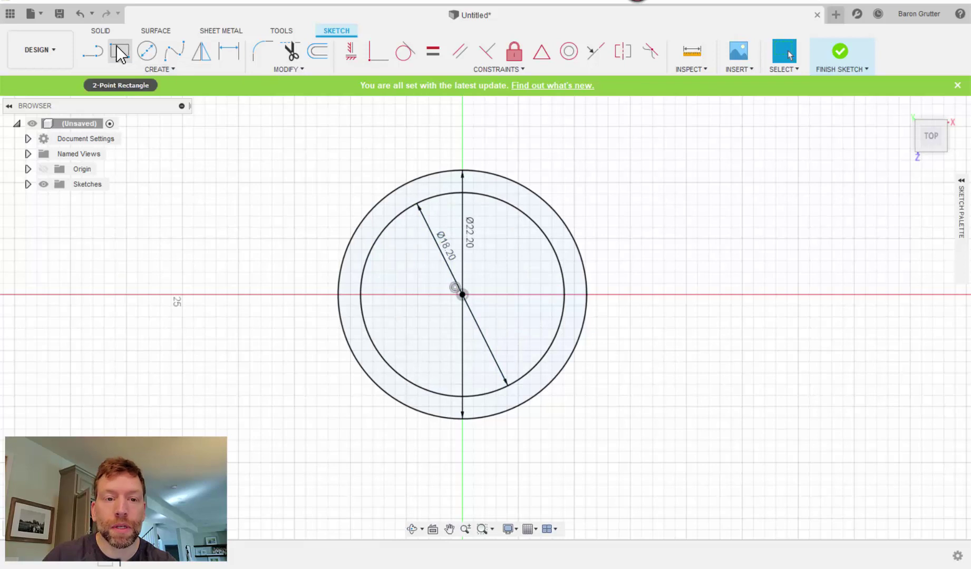
left_click(147, 51)
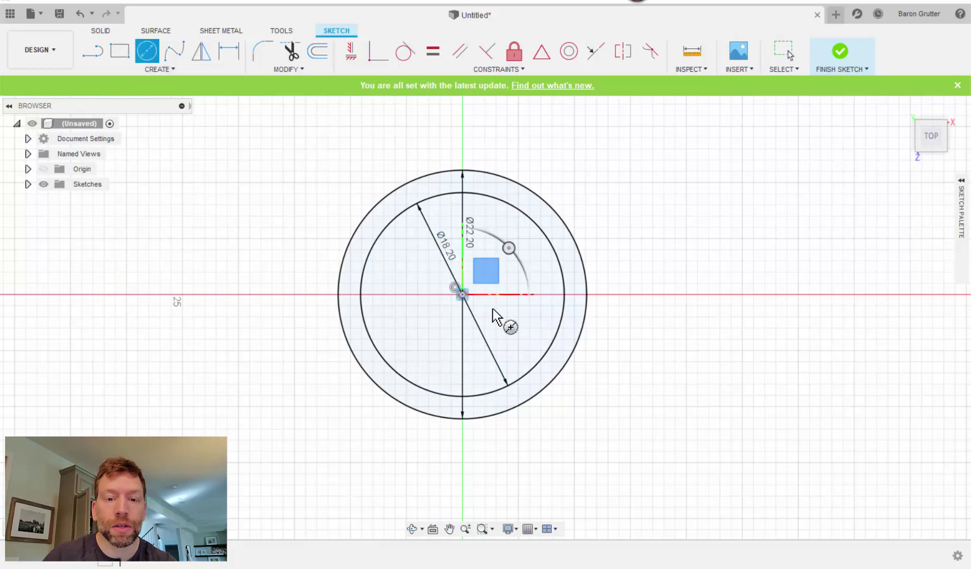
left_click(462, 294)
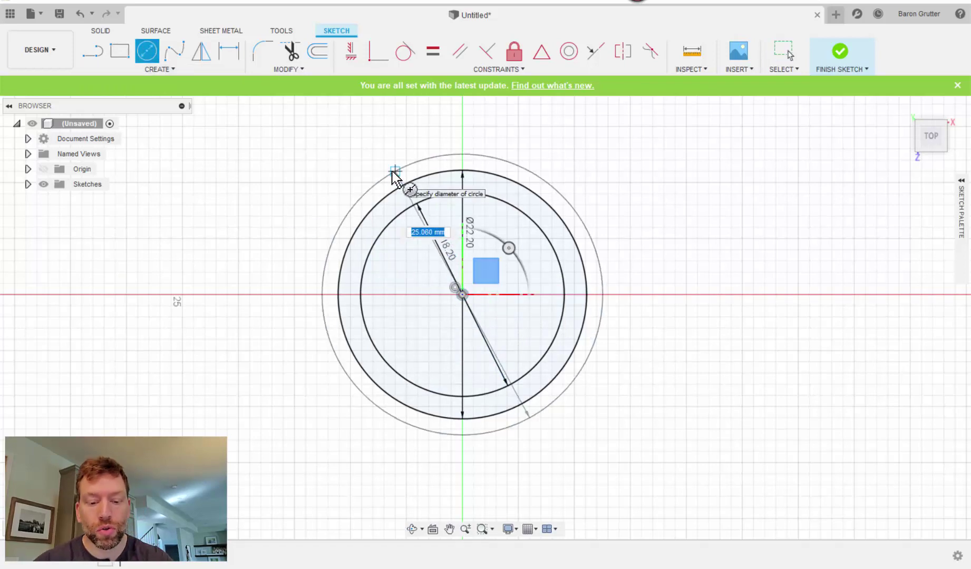
type("25.2")
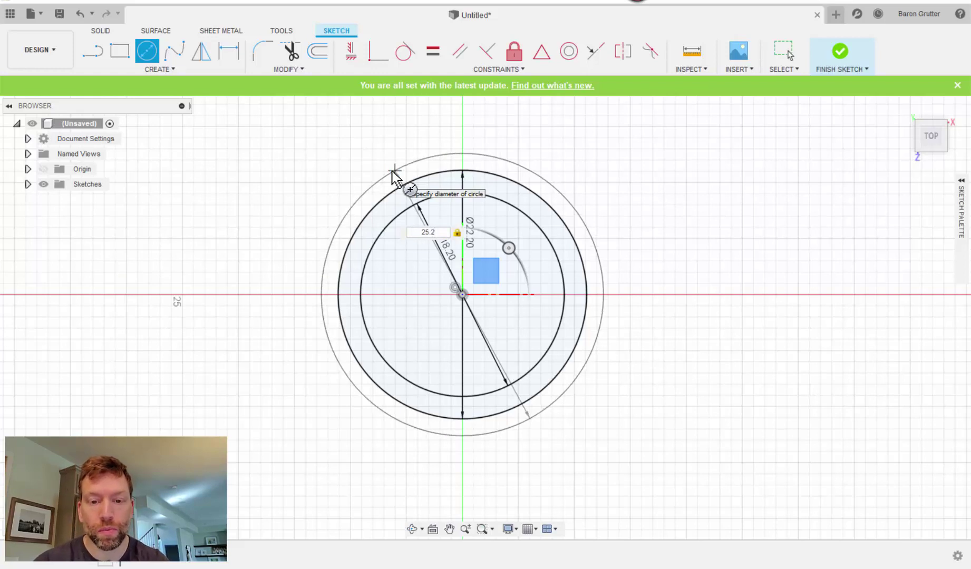
key("Return")
key("Escape")
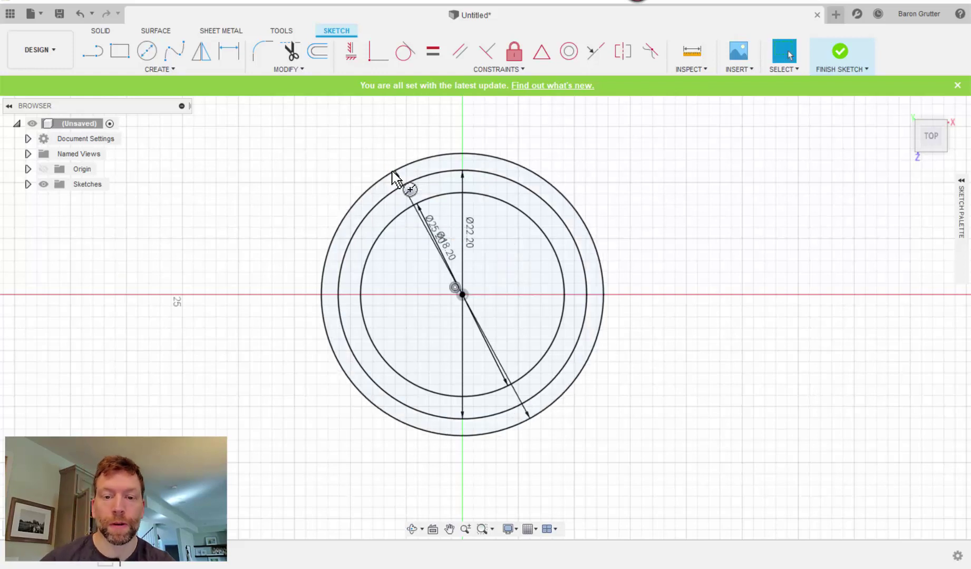
left_click(840, 52)
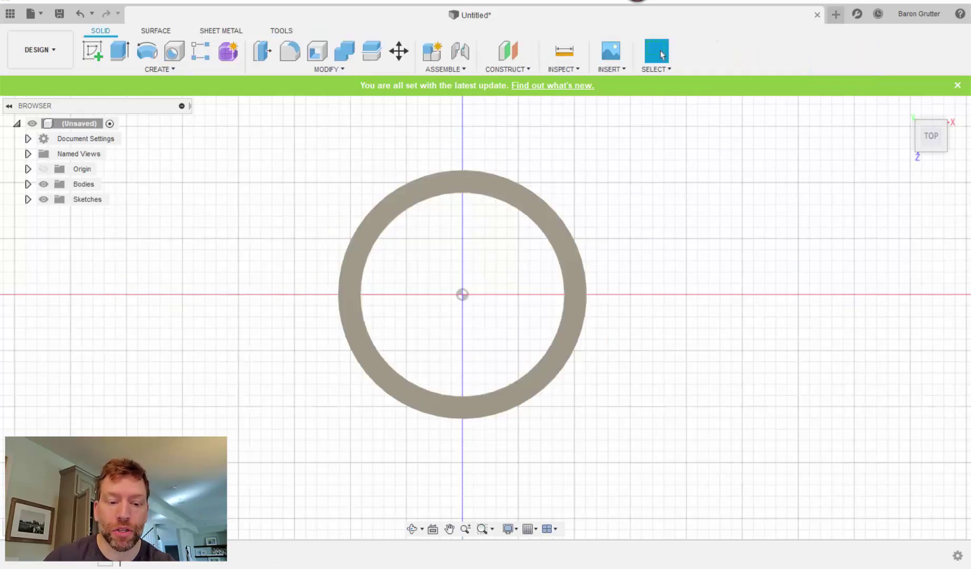
- Inspect the origin geometry and the tube body by toggling the visibility of each one
middle_click_drag(424, 383, 372, 422, "shift")
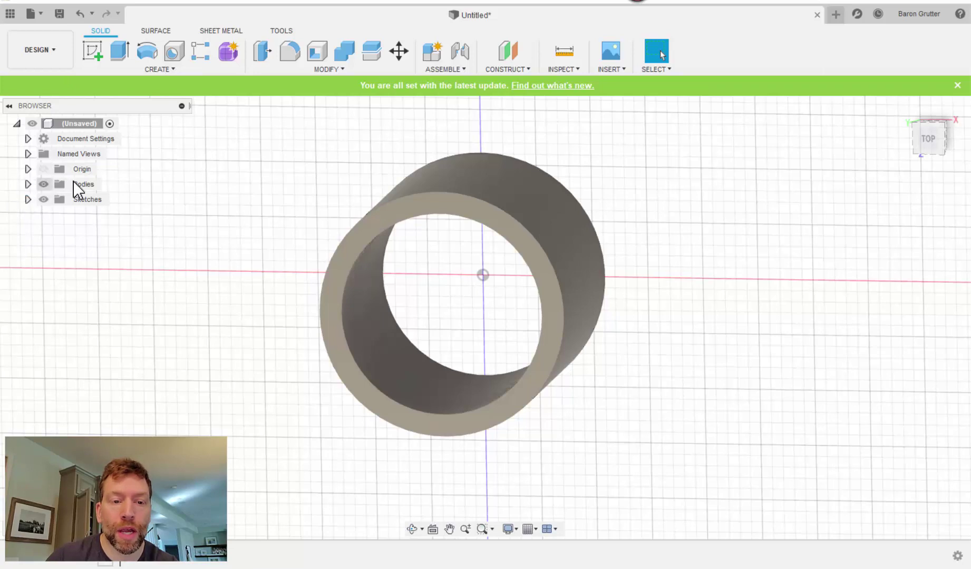
left_click(28, 169)
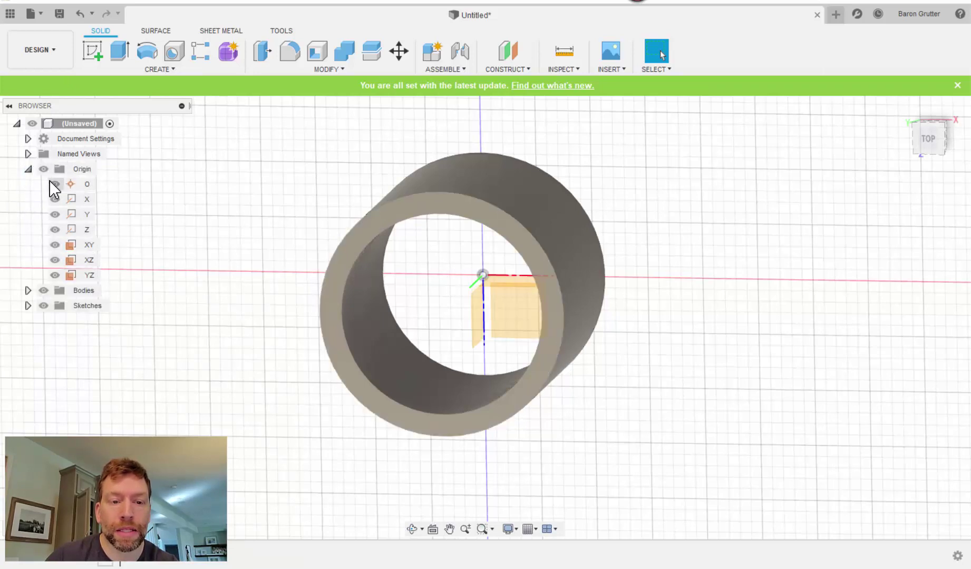
left_click(42, 168)
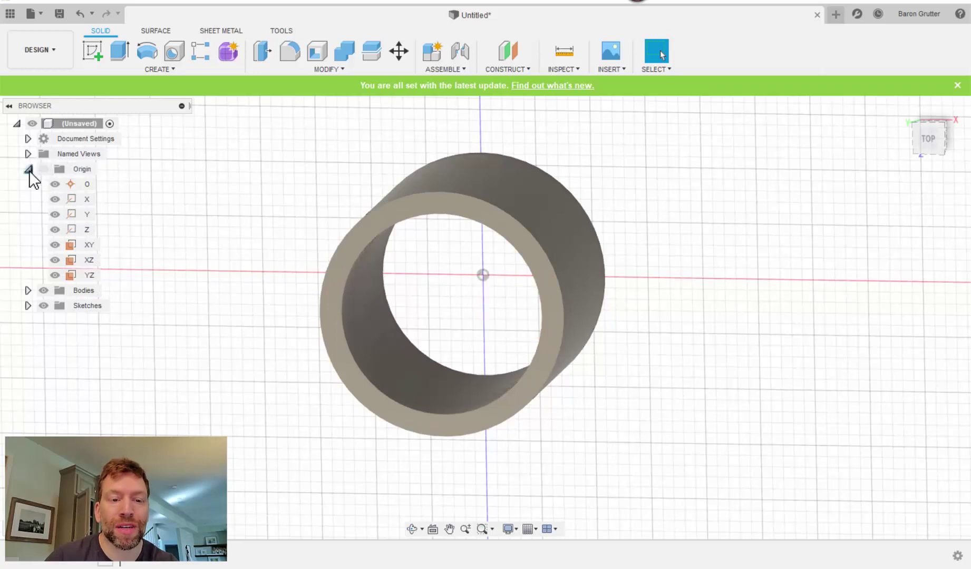
left_click(28, 170)
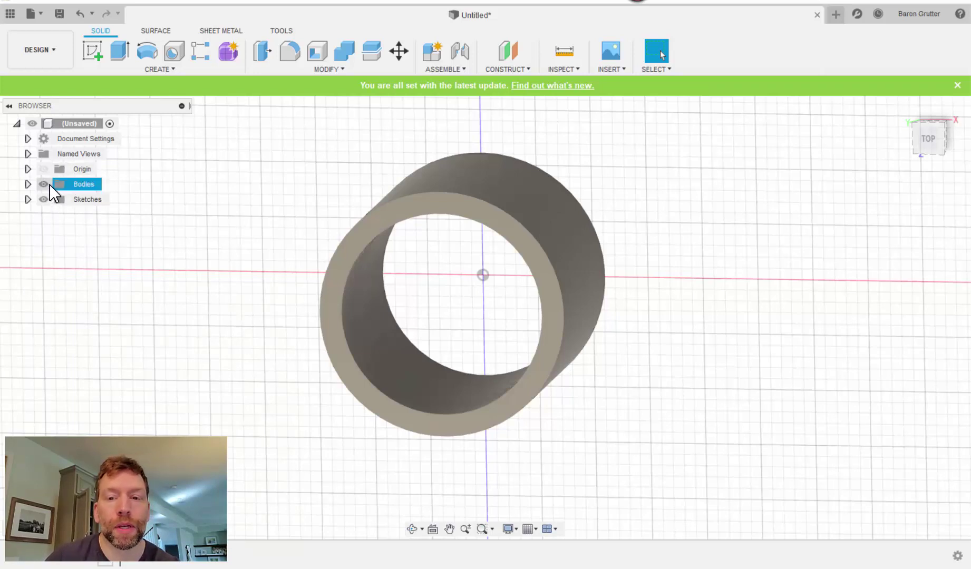
left_click(29, 185)
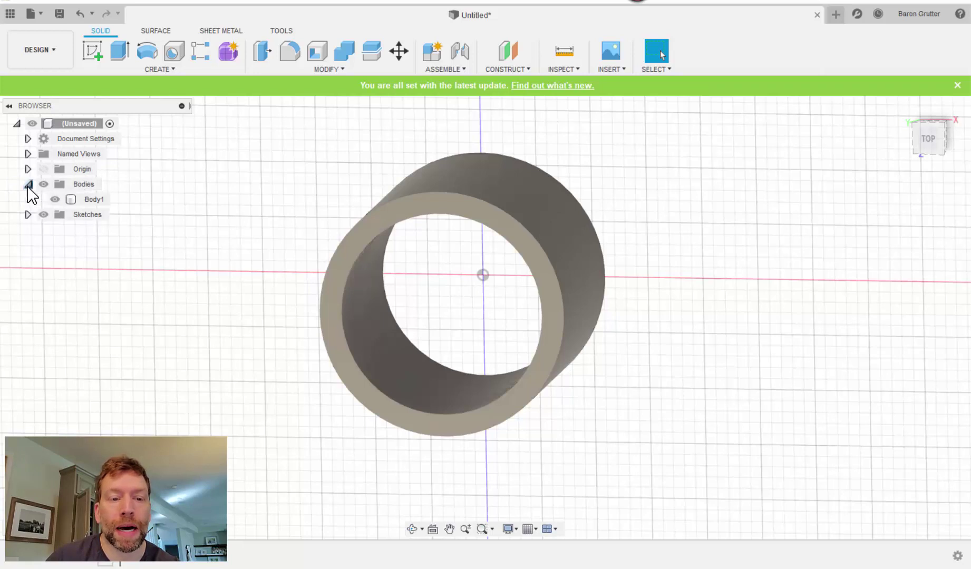
left_click(55, 199)
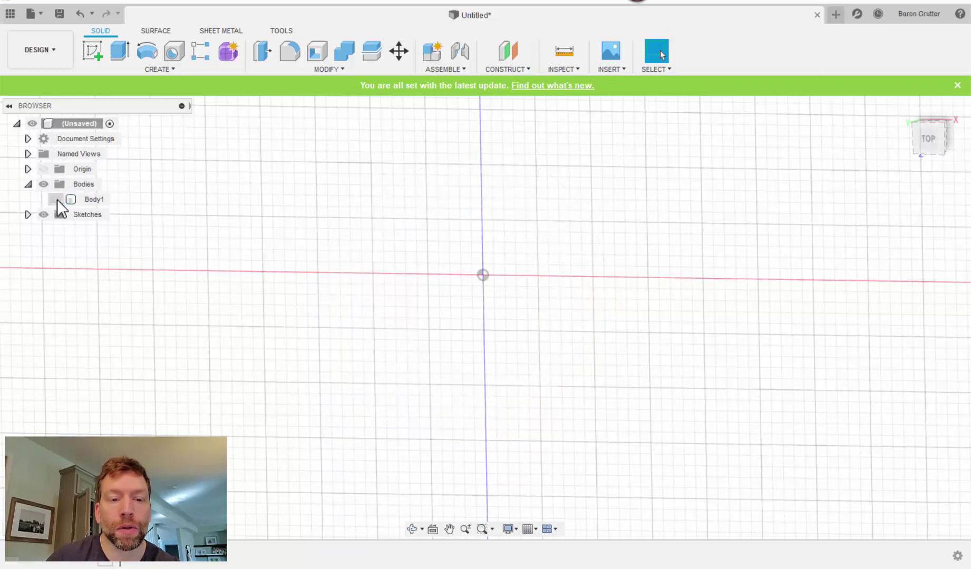
left_click(56, 200)
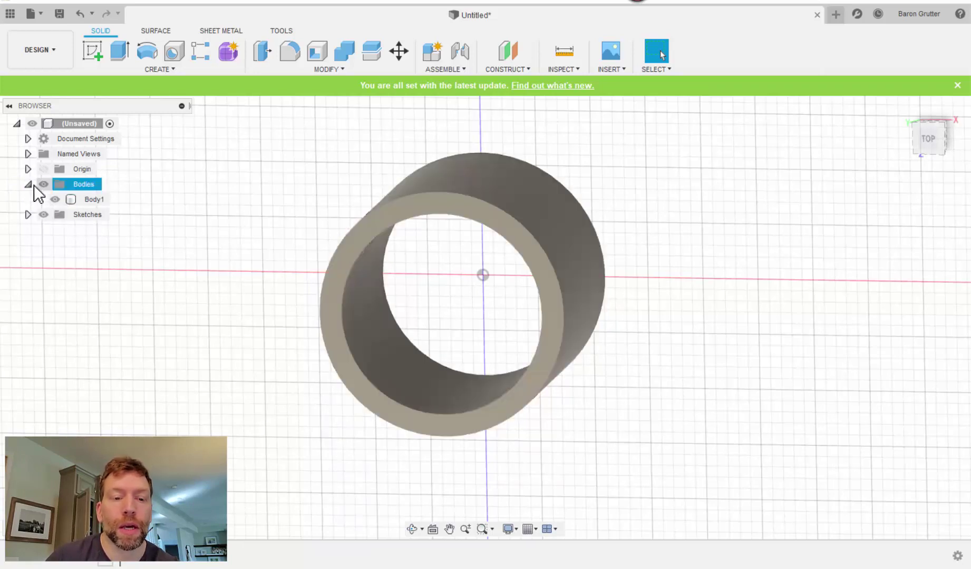
left_click(28, 185)
- Open the tube's base sketch to view its three circles and available options, and leave the sketch
left_click(29, 200)
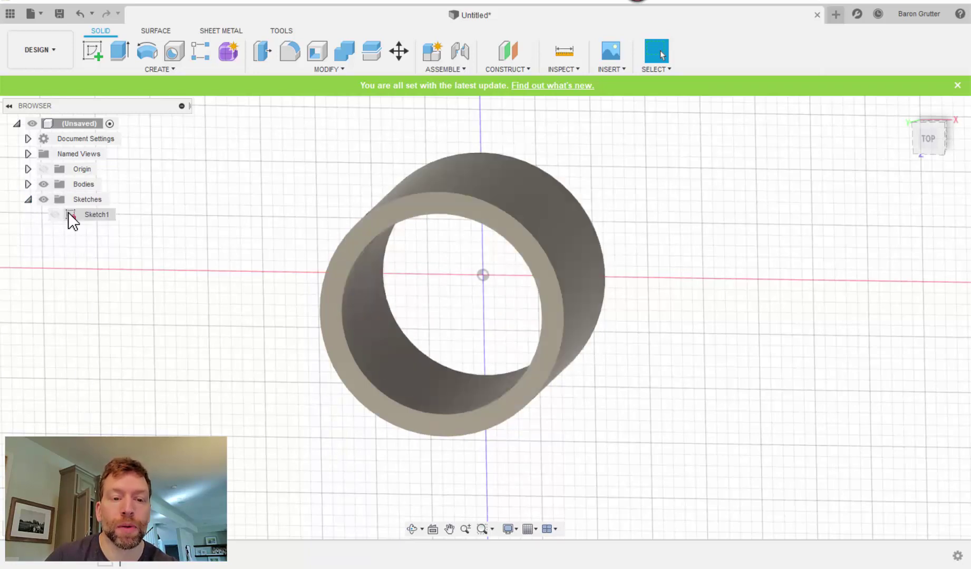
double_click(105, 214)
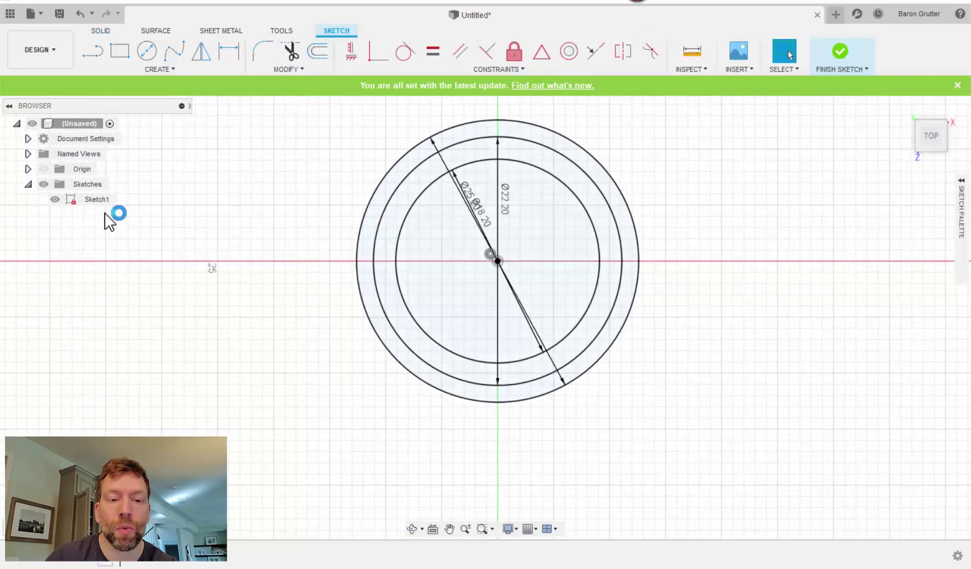
right_click(101, 202)
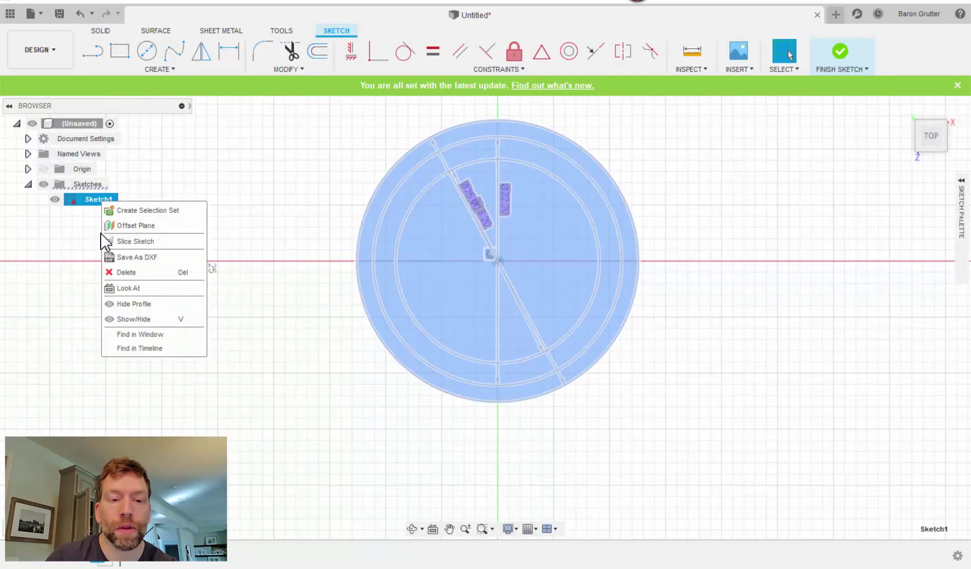
left_click(90, 204)
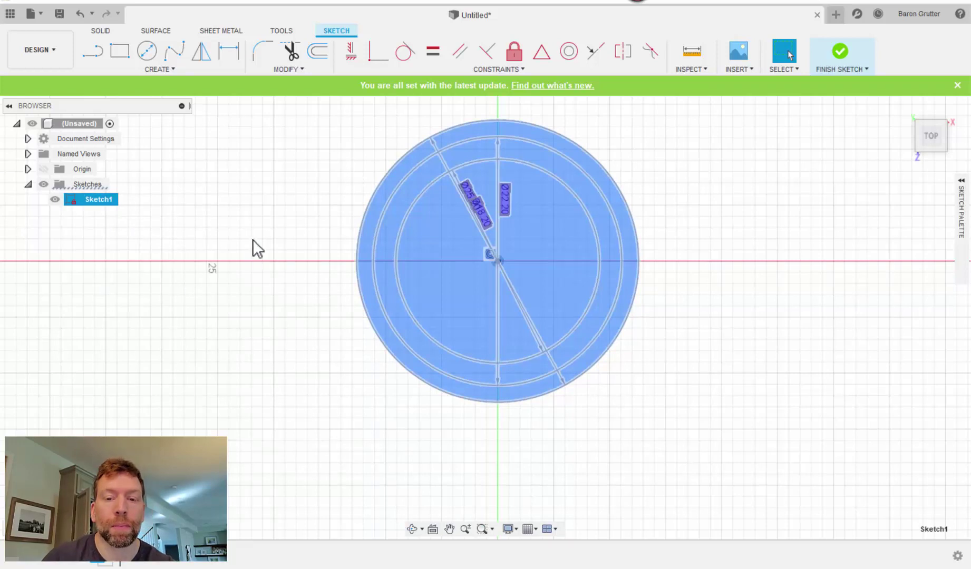
left_click(200, 236)
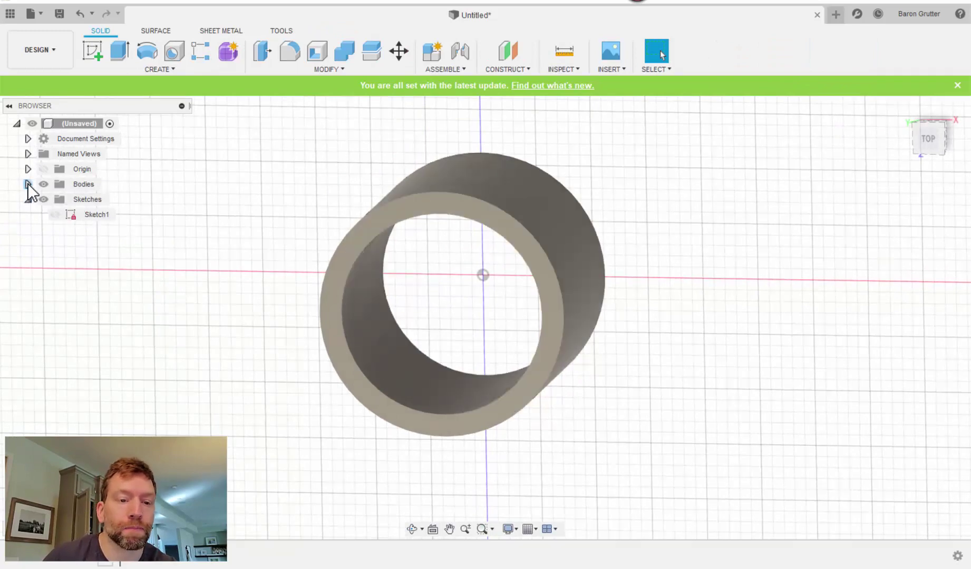
- Show the tube's base sketch together with the extruded body
left_click(28, 183)
left_click(28, 184)
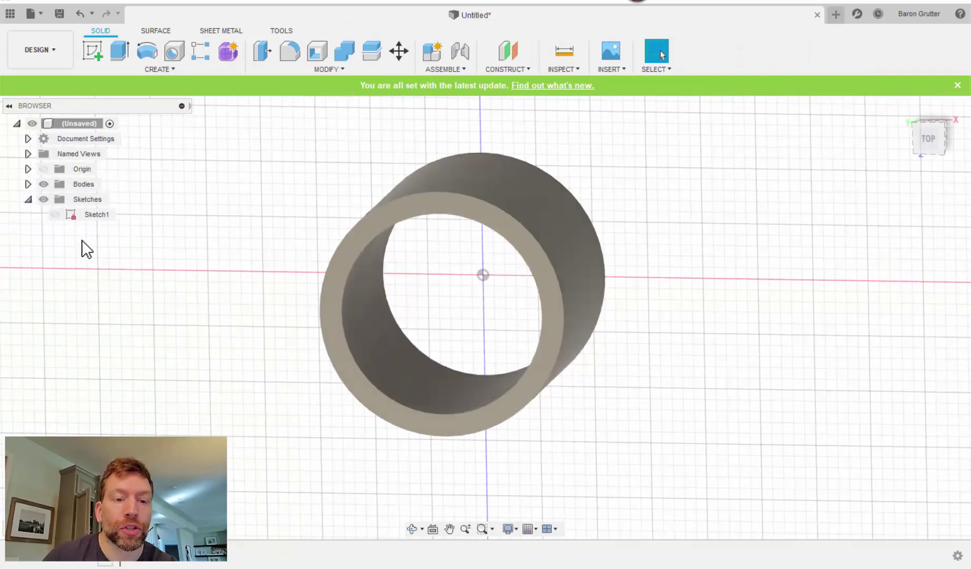
left_click(55, 214)
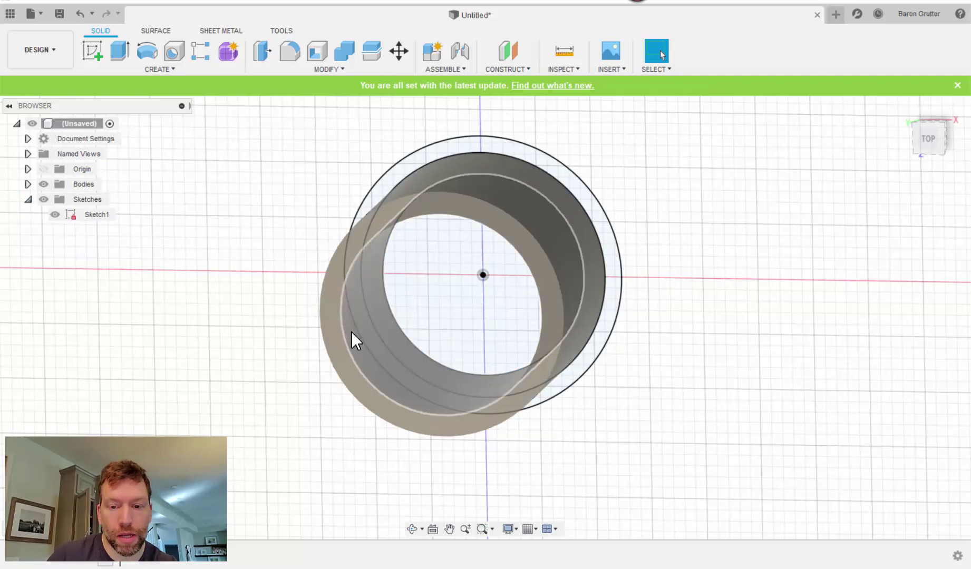
middle_click_drag(350, 331, 369, 302, "shift")
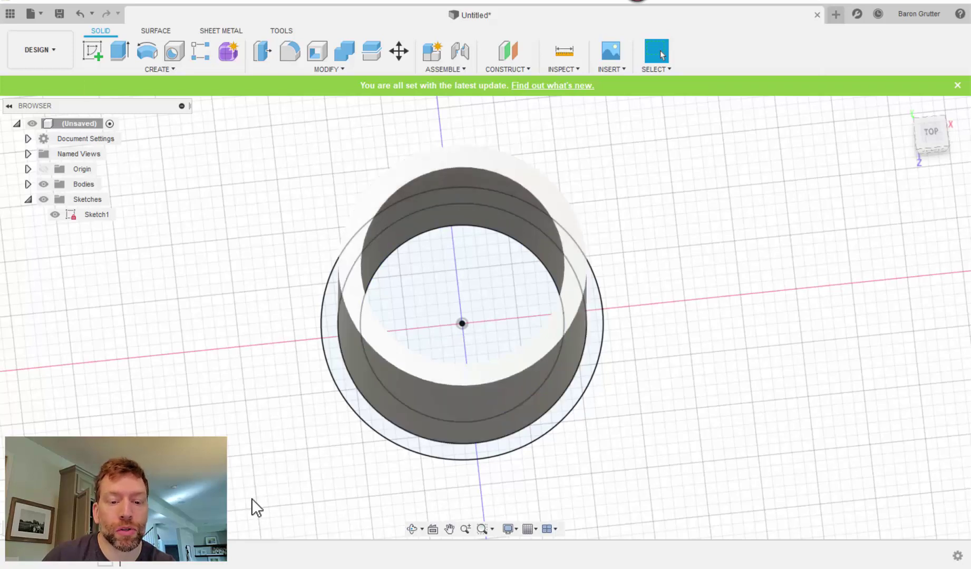
left_click(118, 52)
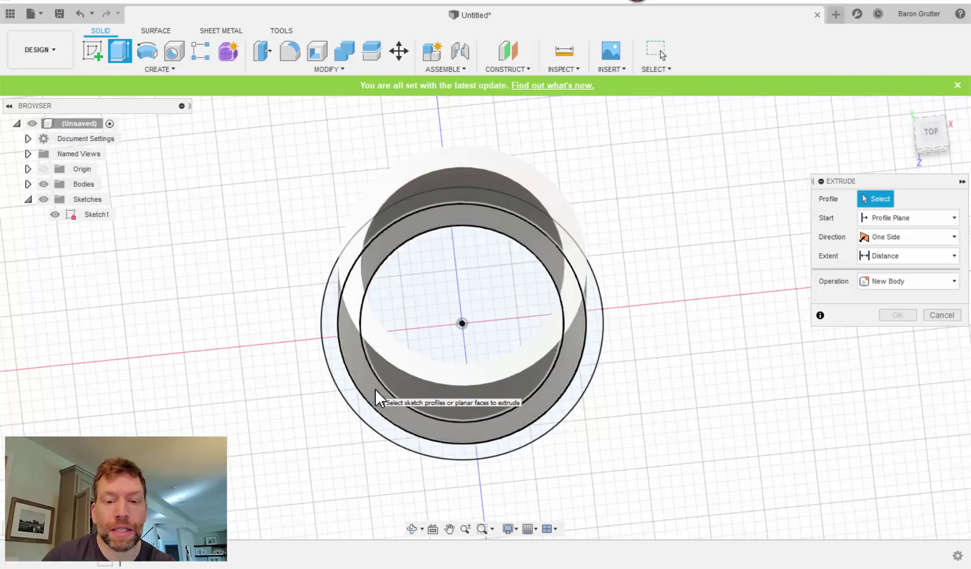
left_click(386, 404)
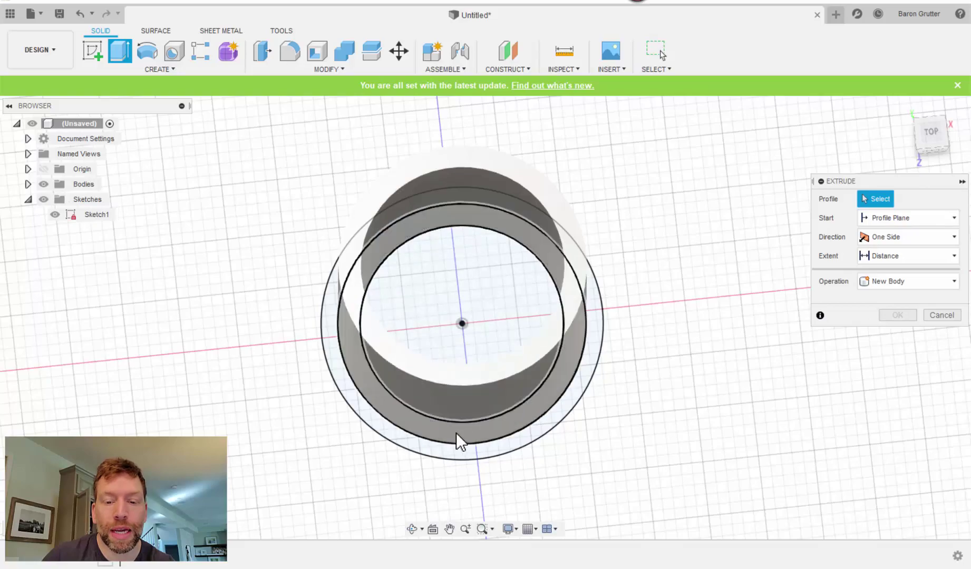
middle_click_drag(433, 419, 435, 275, "shift")
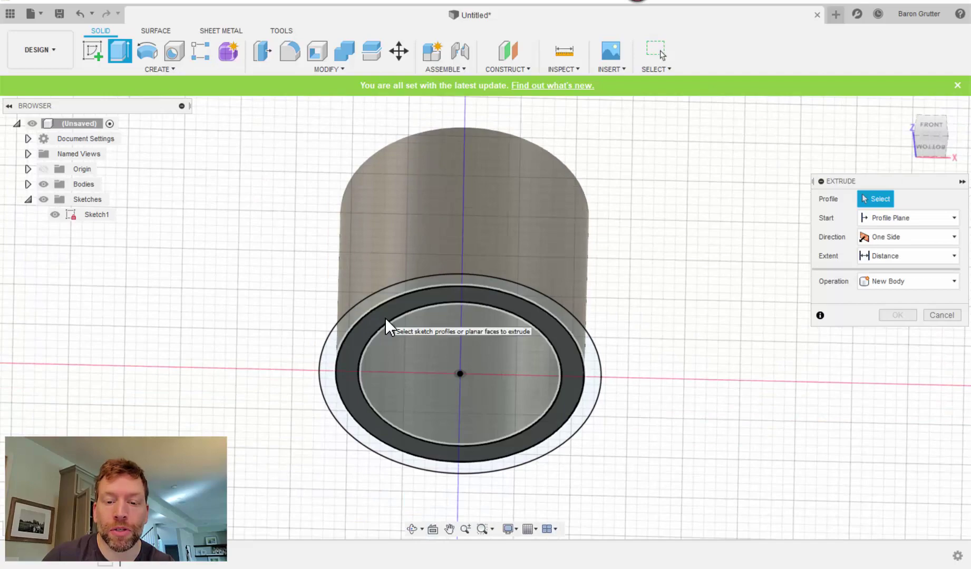
middle_click_drag(474, 210, 459, 347, "shift")
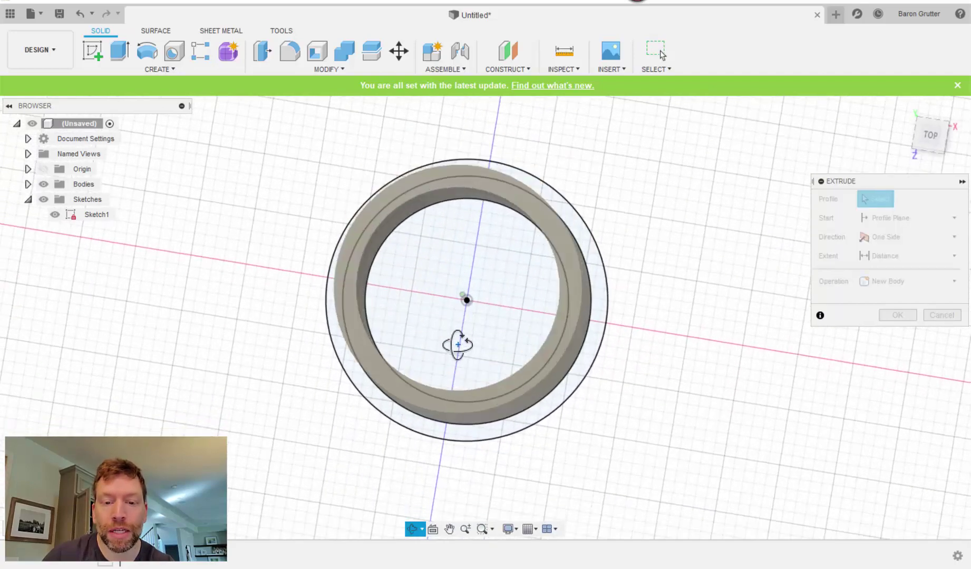
left_click(344, 353)
type("20")
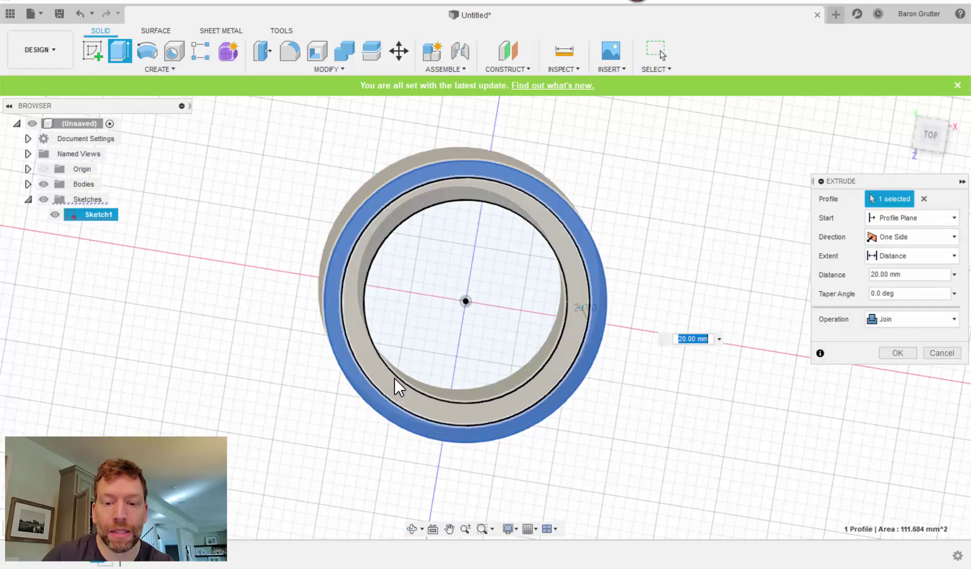
middle_click_drag(460, 405, 474, 327, "shift")
key("Return")
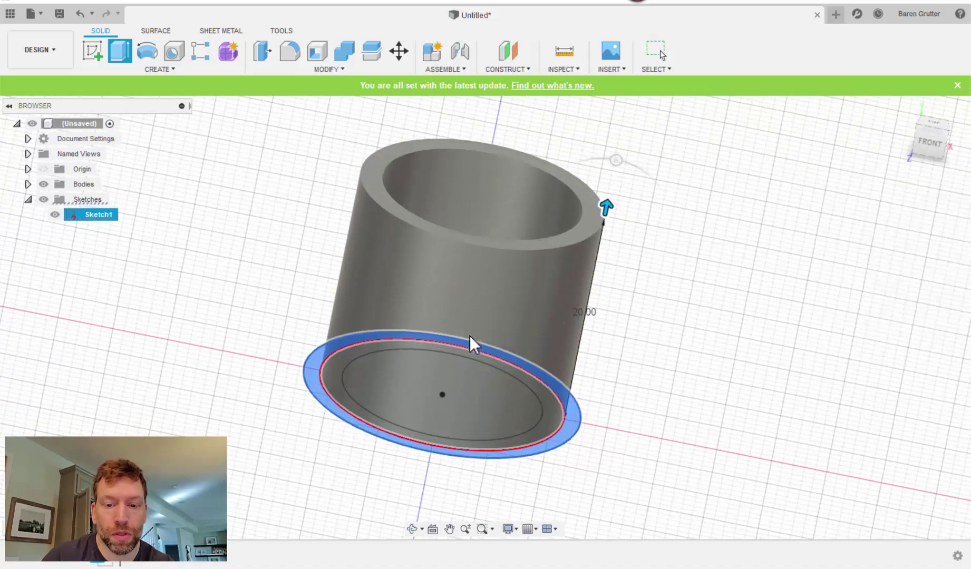
middle_click_drag(412, 468, 370, 333, "shift")
- Extrude the tube's base ring and the surrounding 25.2 mm ring 2.5 mm from a 20 mm offset plane, joined to the tube
left_click(368, 298)
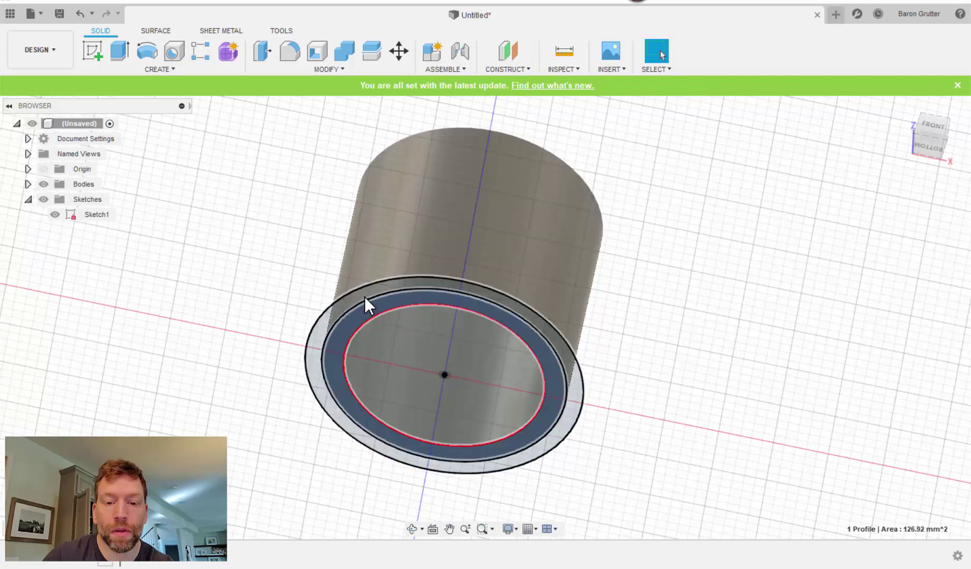
left_click(116, 53)
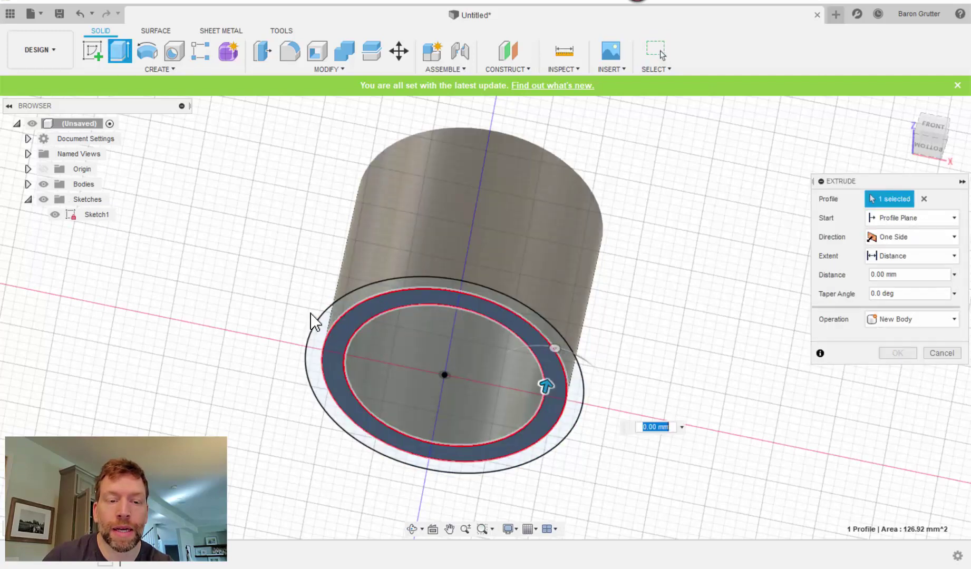
left_click(366, 289)
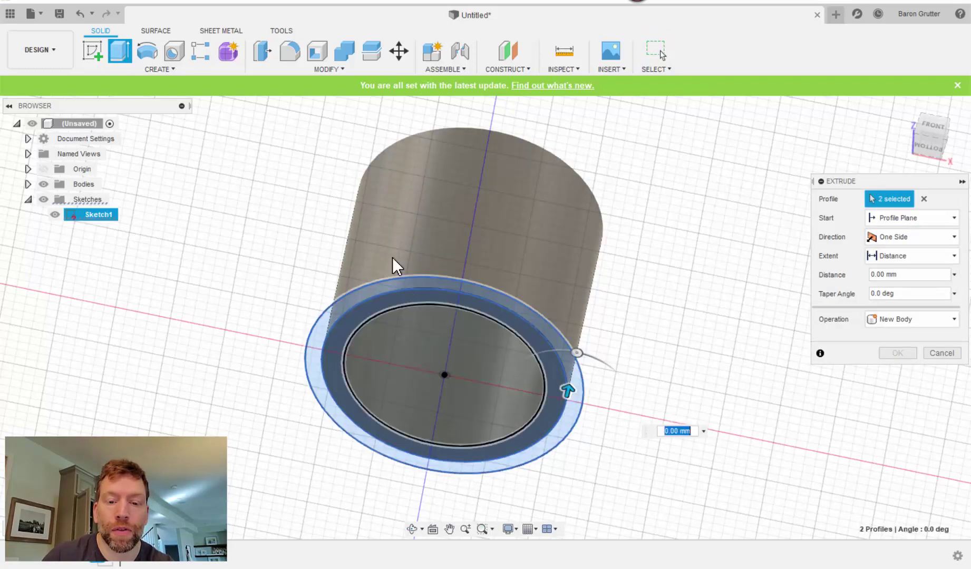
middle_click_drag(373, 229, 359, 295, "shift")
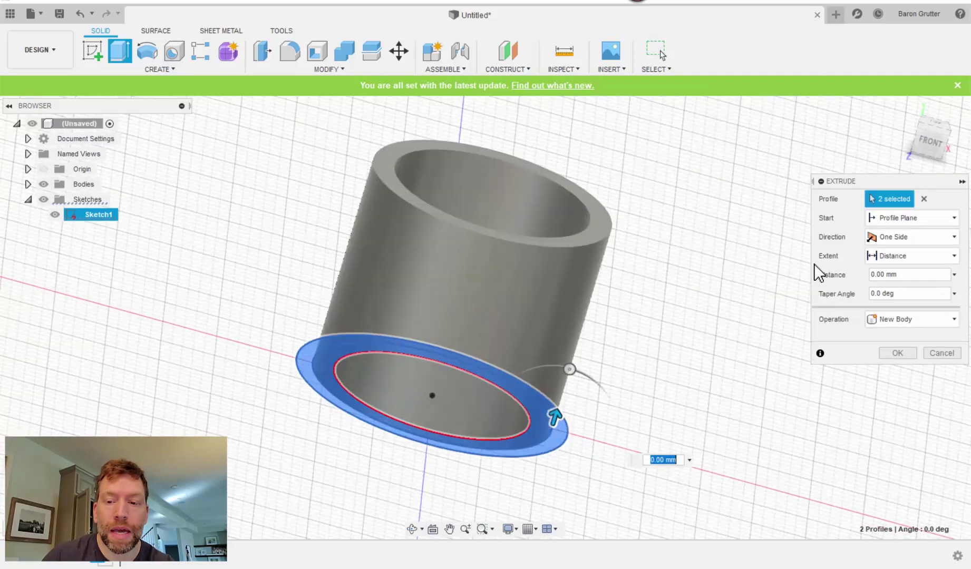
middle_click_drag(646, 195, 339, 186, "shift")
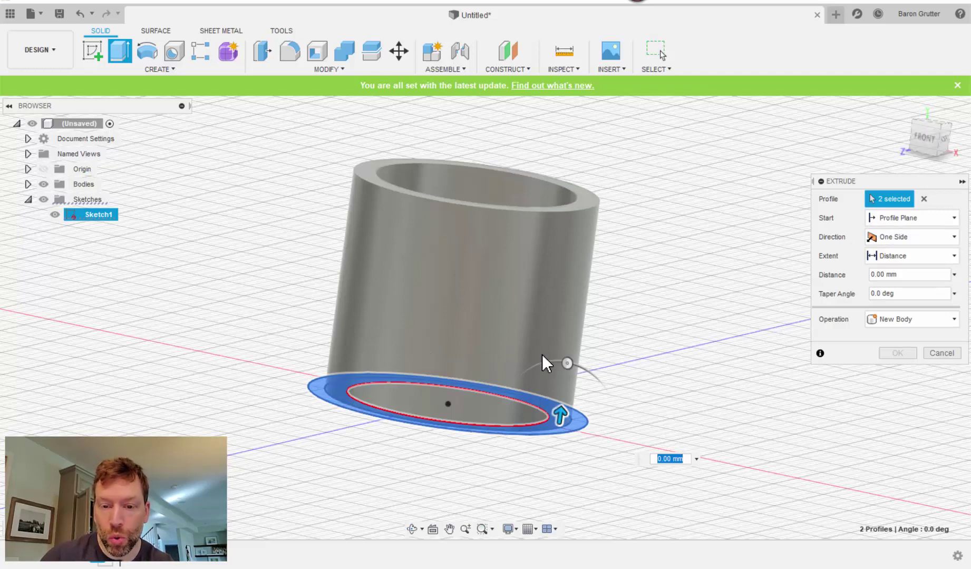
left_click(888, 225)
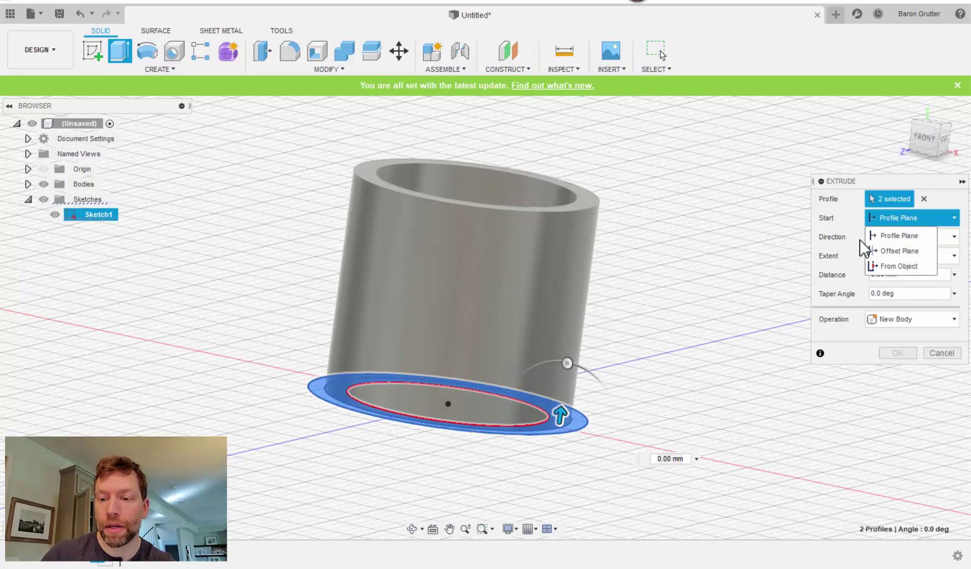
left_click(898, 252)
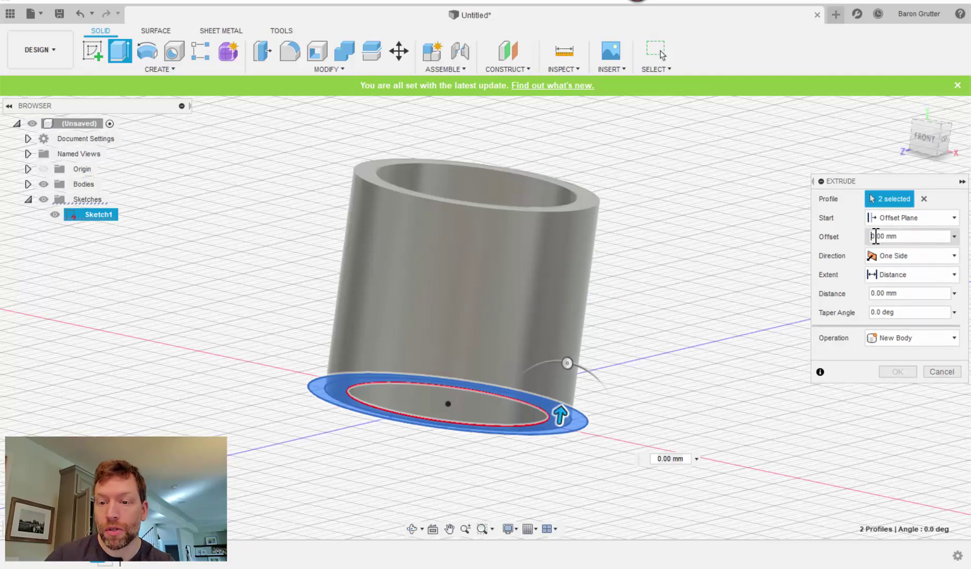
type("20")
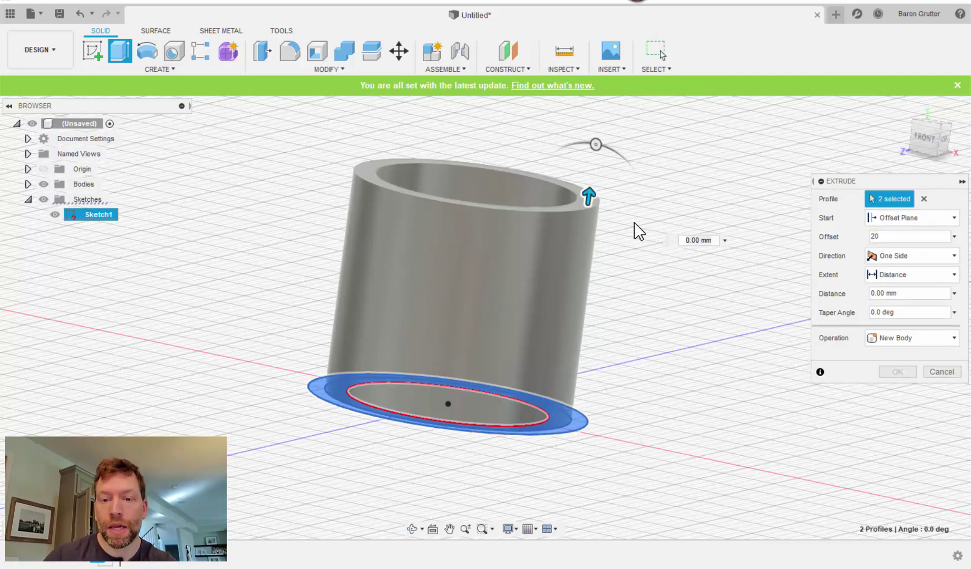
left_click_drag(590, 193, 593, 164)
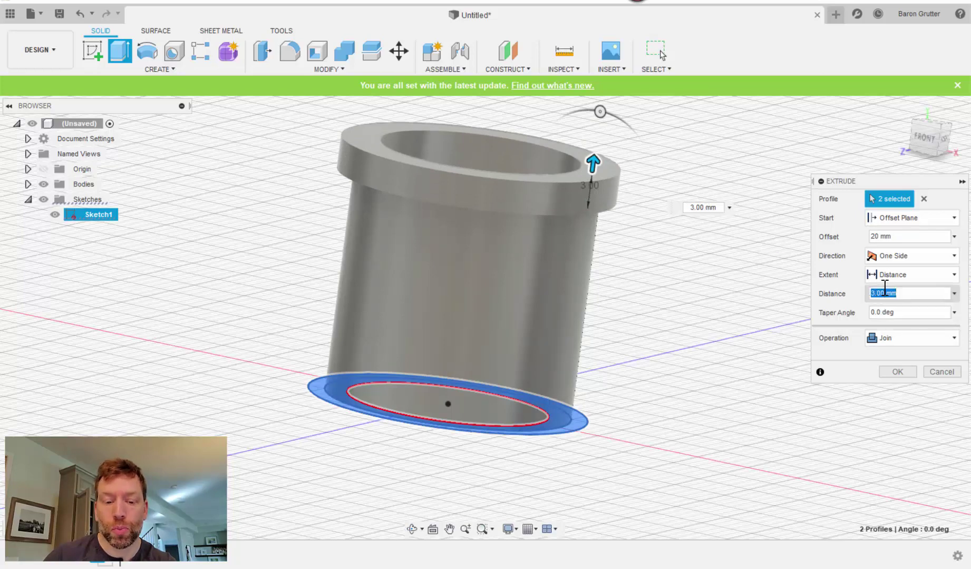
type("2.")
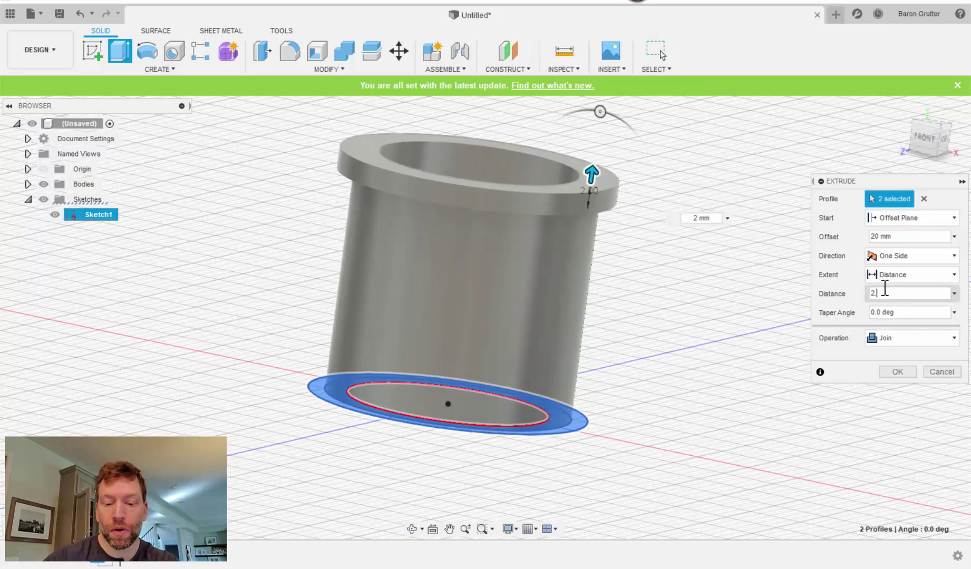
type("5")
key("Return")
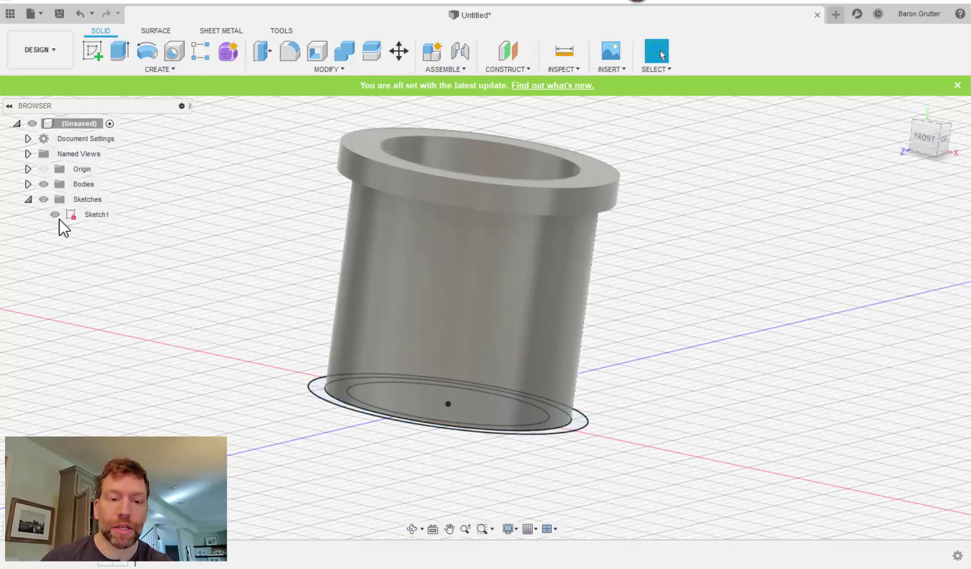
- Hide the base sketch and inspect the flange at the end of the tube
left_click(55, 214)
left_click(28, 201)
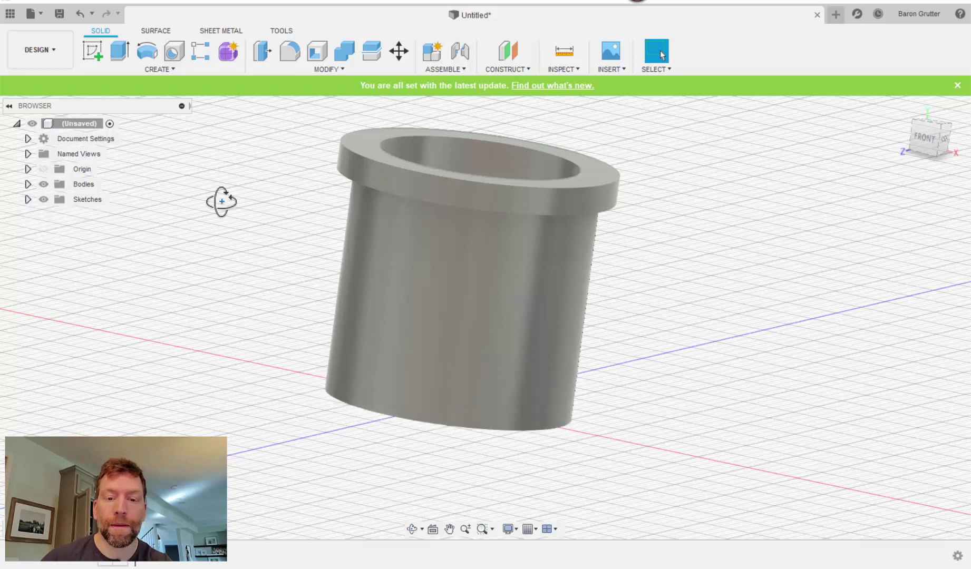
middle_click_drag(221, 202, 187, 264, "shift")
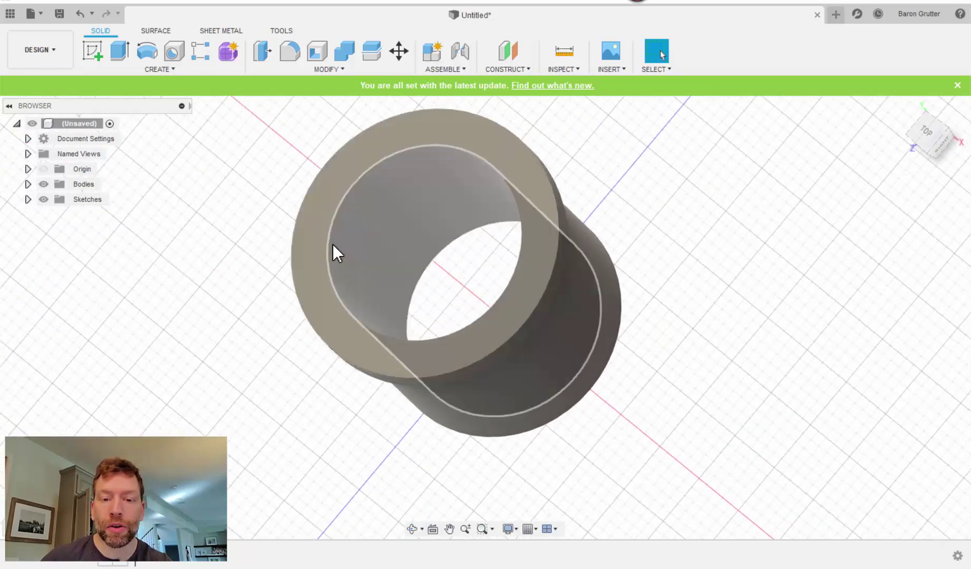
middle_click_drag(354, 254, 390, 246, "shift")
middle_click_drag(269, 321, 424, 235)
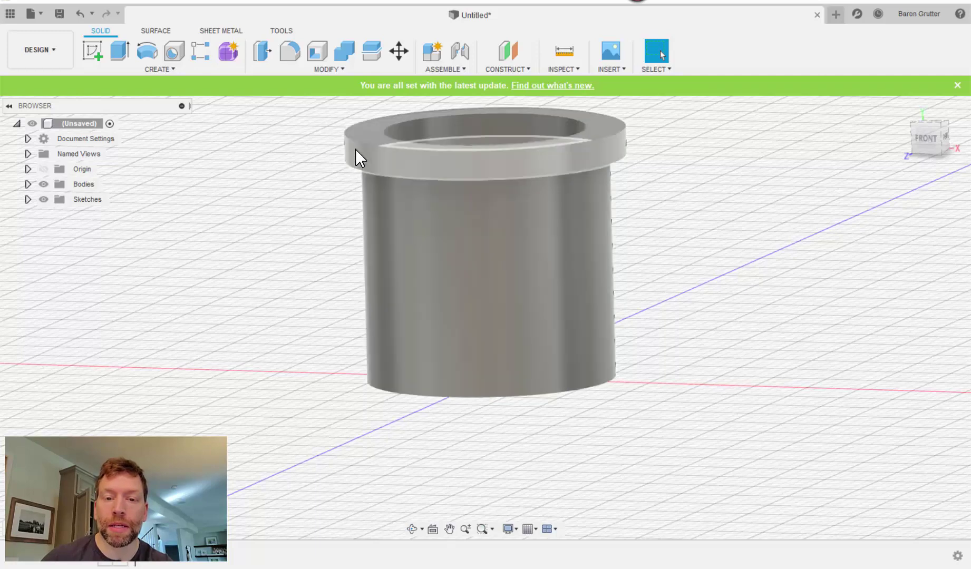
- Start a sketch on the flange's outer ring face and view it straight from the top
middle_click_drag(577, 318, 542, 358)
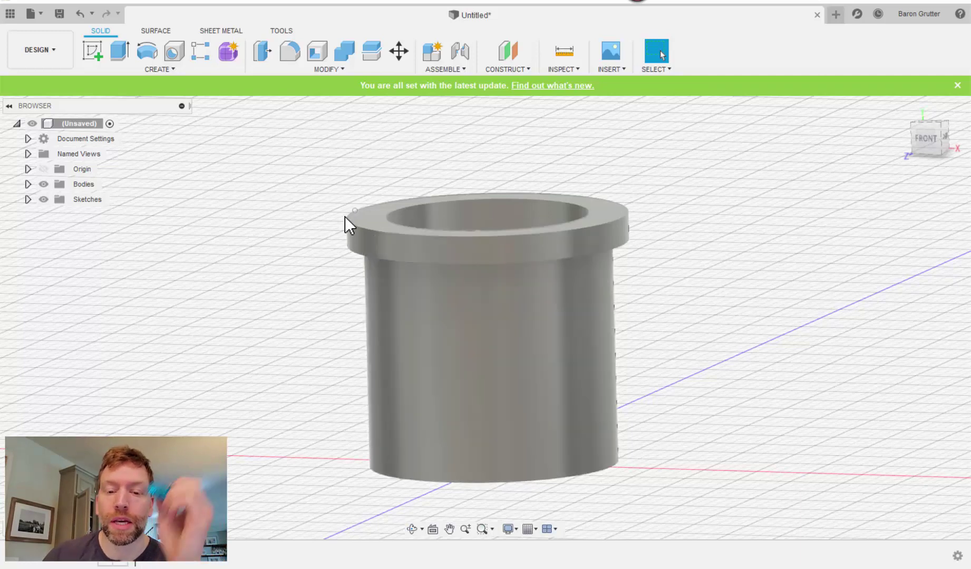
middle_click_drag(489, 151, 368, 219, "shift")
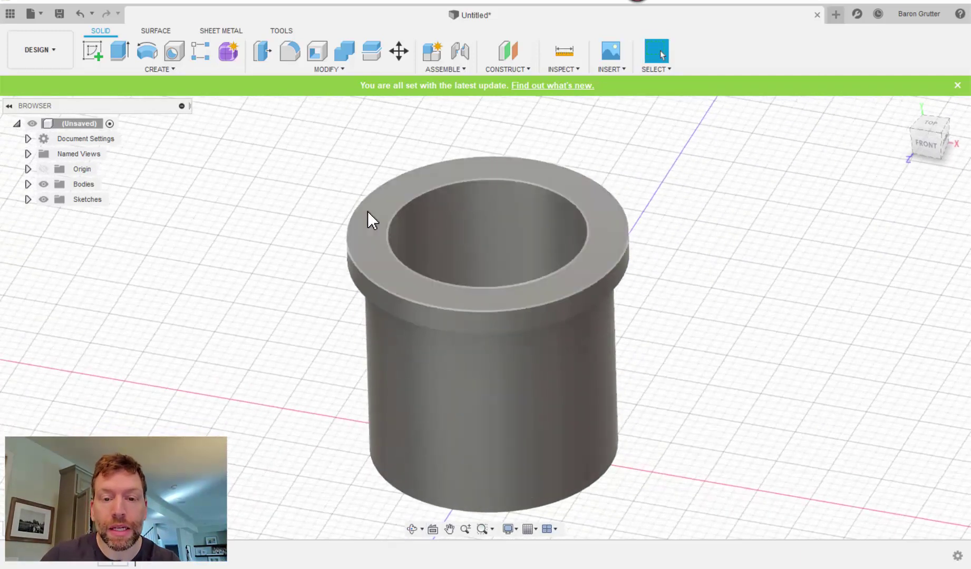
left_click(87, 59)
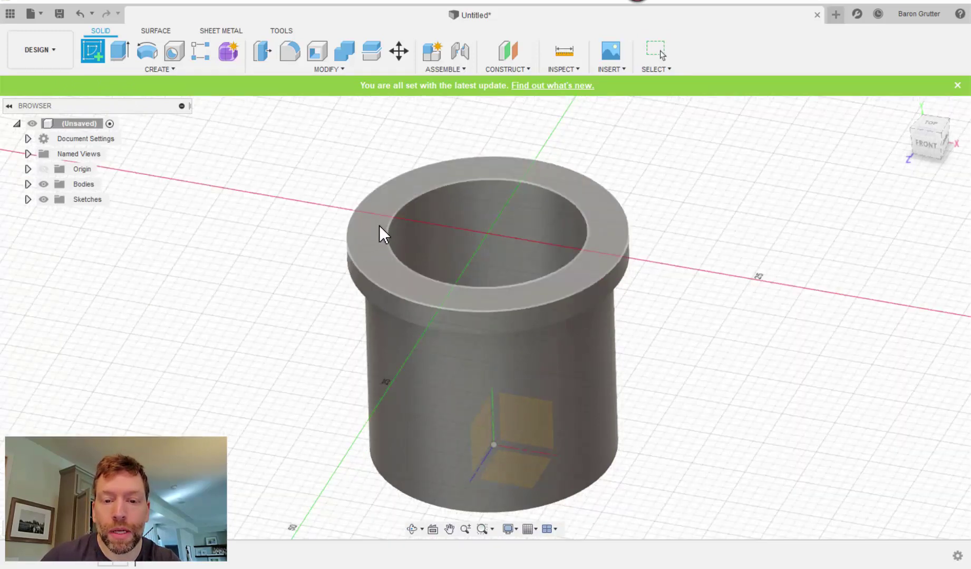
left_click(380, 226)
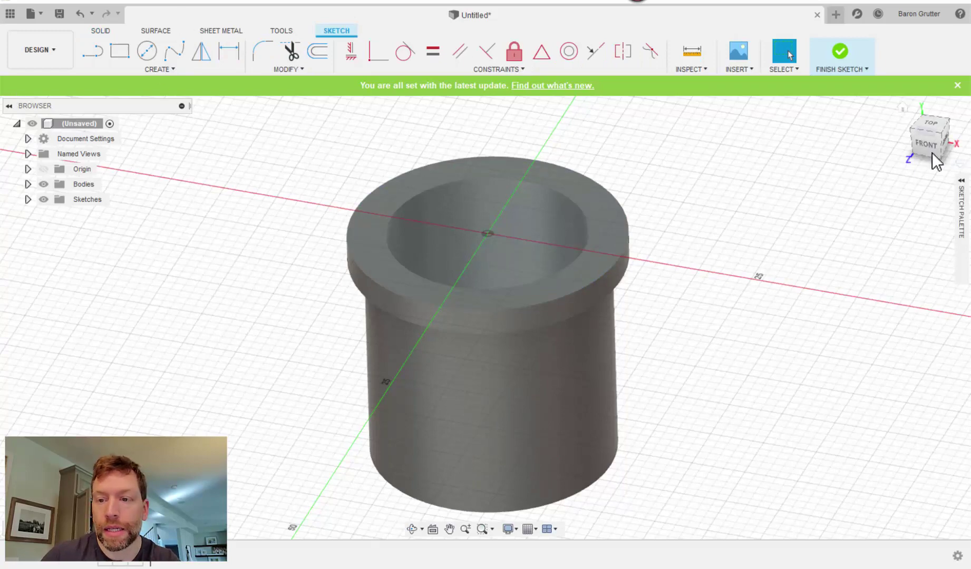
left_click(931, 124)
mouse_move(485, 411)
middle_mouse_down()
mouse_move(451, 299)
mouse_move(459, 238)
middle_mouse_up()
scroll(466, 245, "down", 2)
scroll(466, 244, "up", 4)
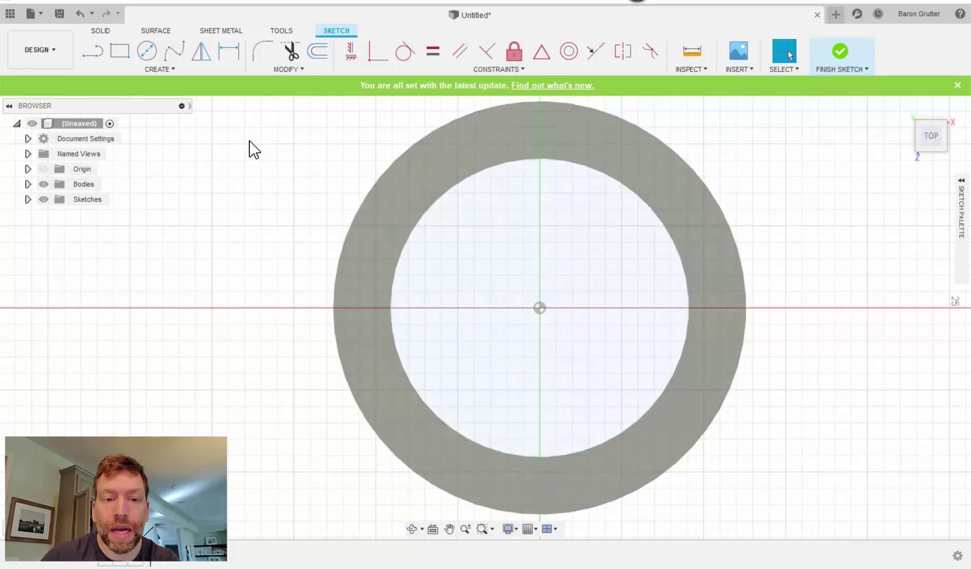
- Draw a 22.2 mm diameter circle centred on the origin on the flange face and finish the sketch
left_click(146, 51)
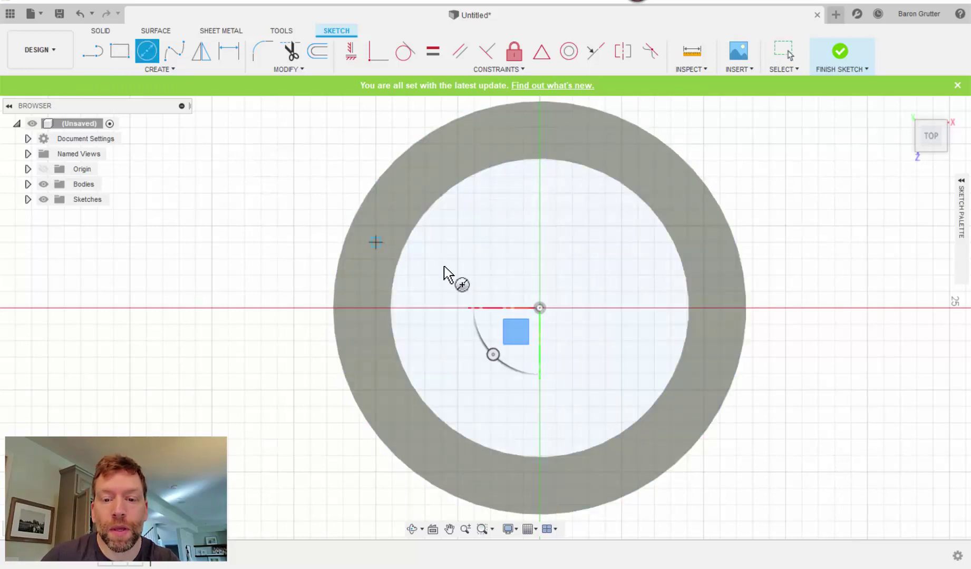
left_click(539, 308)
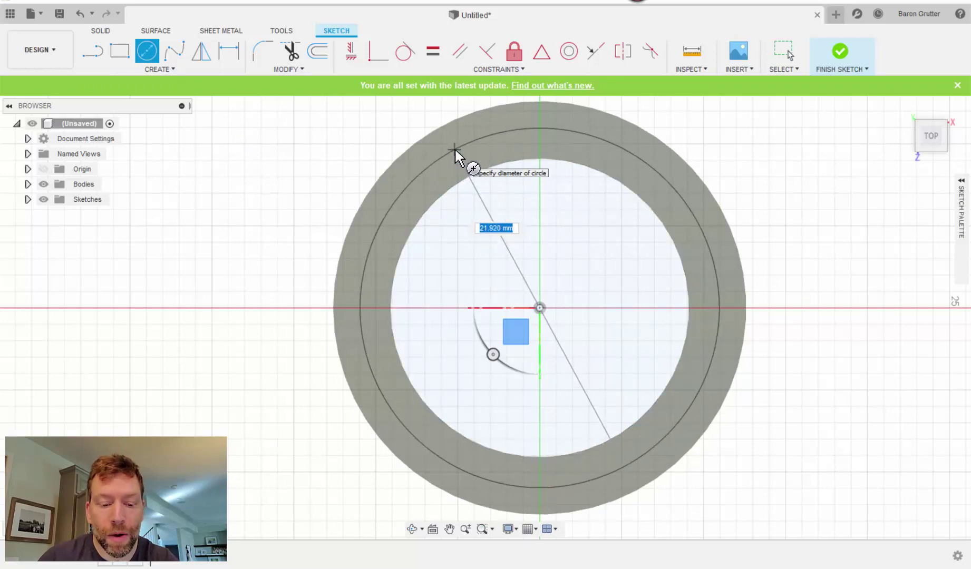
type("22")
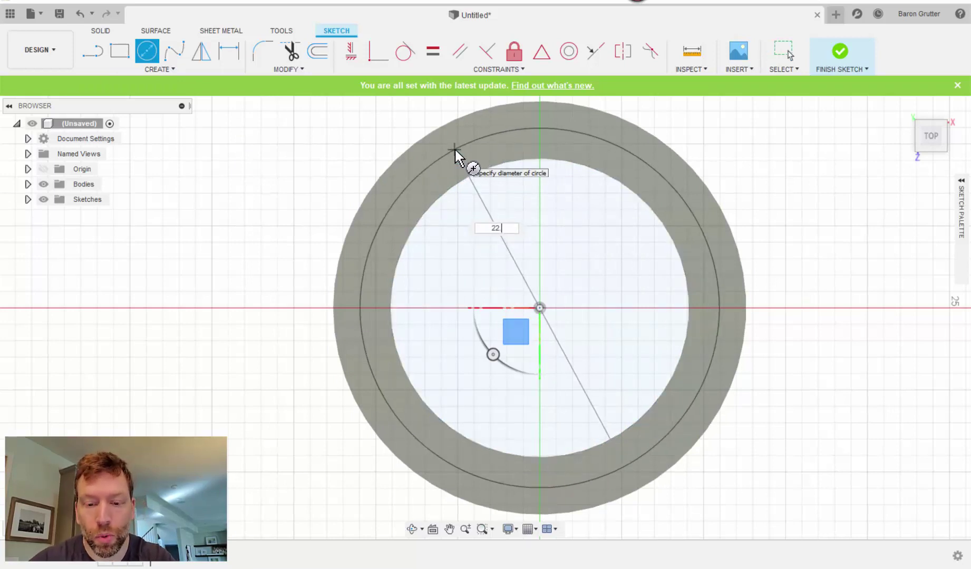
type(".2")
key("Return")
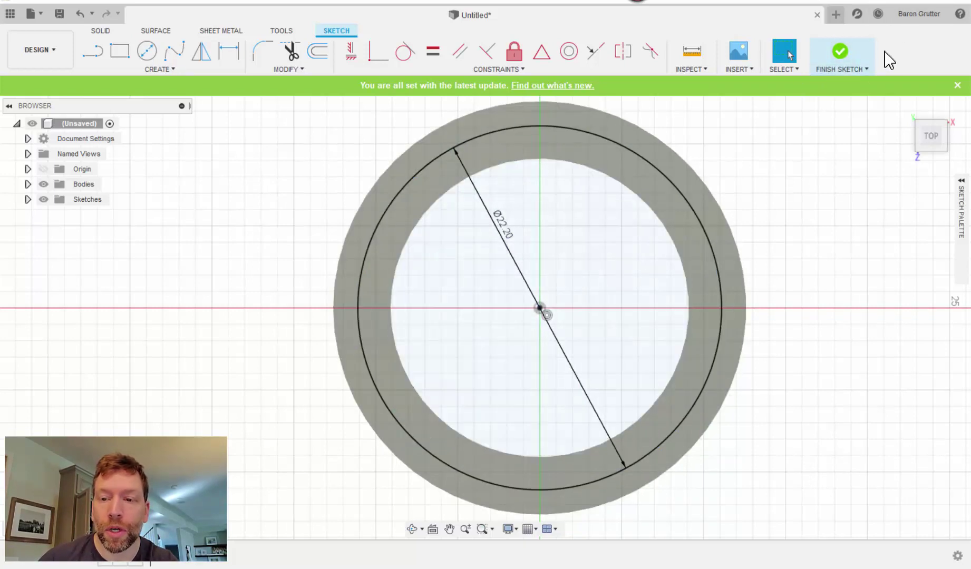
left_click(839, 53)
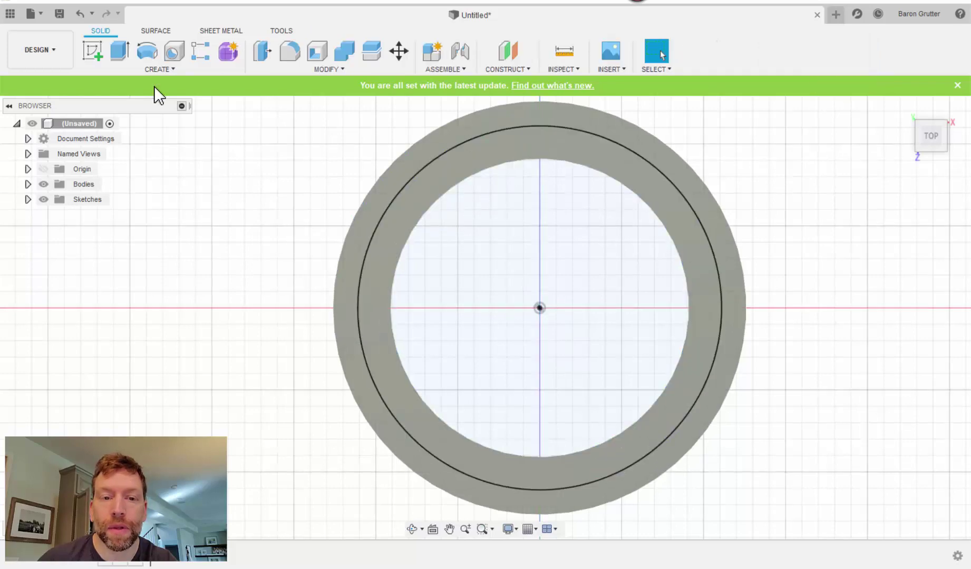
- Extrude the ring between the bore and the 22.2 mm circle 16.5 mm up from the flange, joined to the body
left_click(119, 51)
left_click(474, 161)
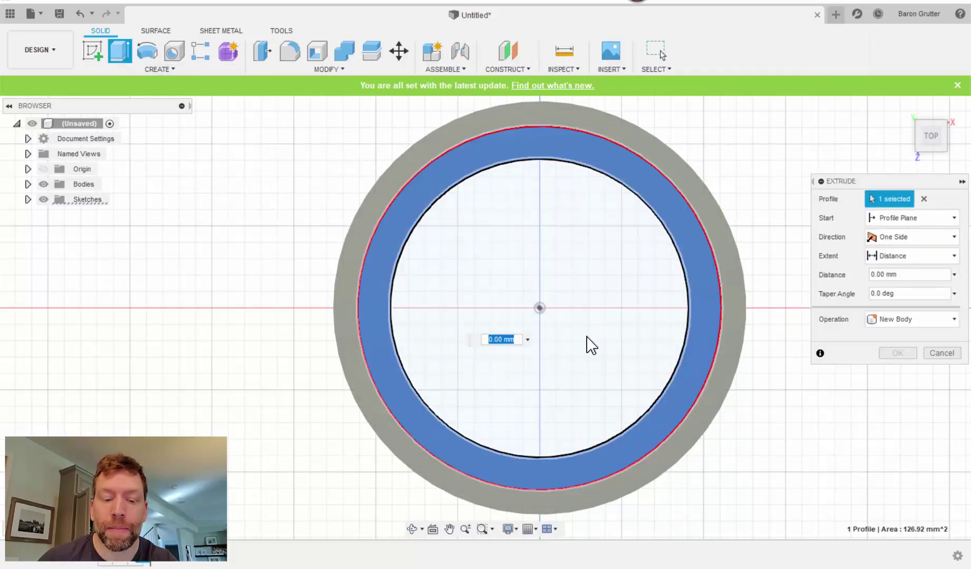
middle_click_drag(584, 333, 574, 297, "shift")
scroll(574, 297, "down", 1)
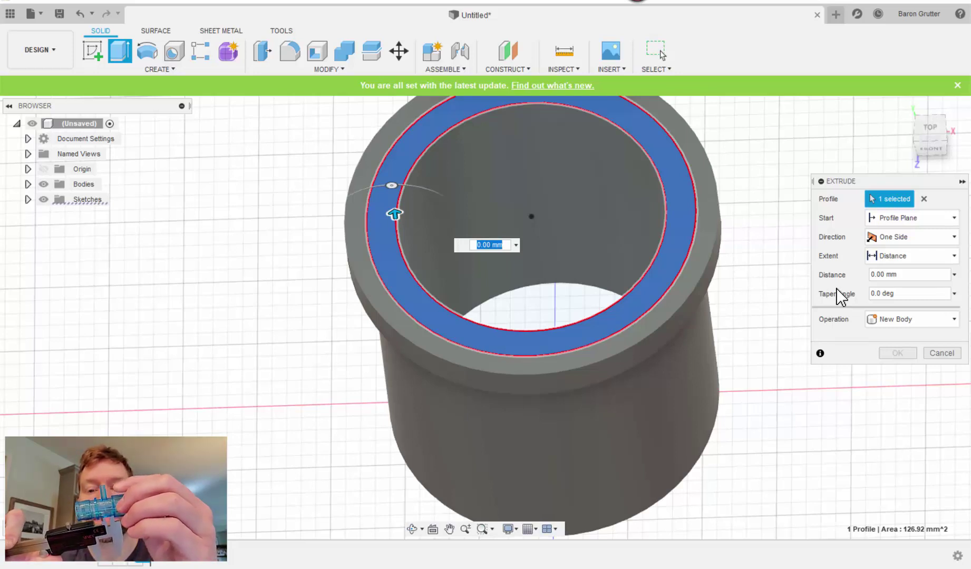
key("alt+Tab")
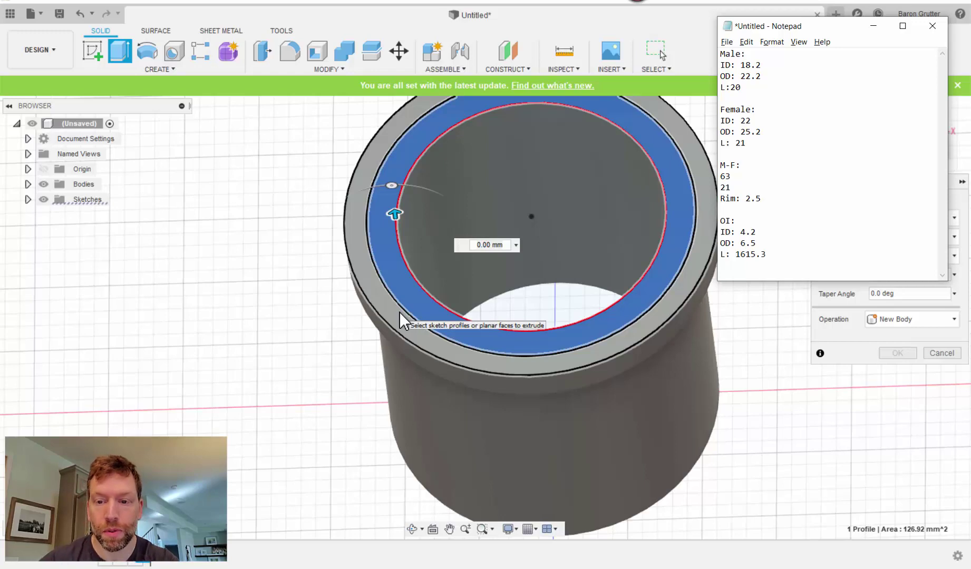
key("alt+Tab")
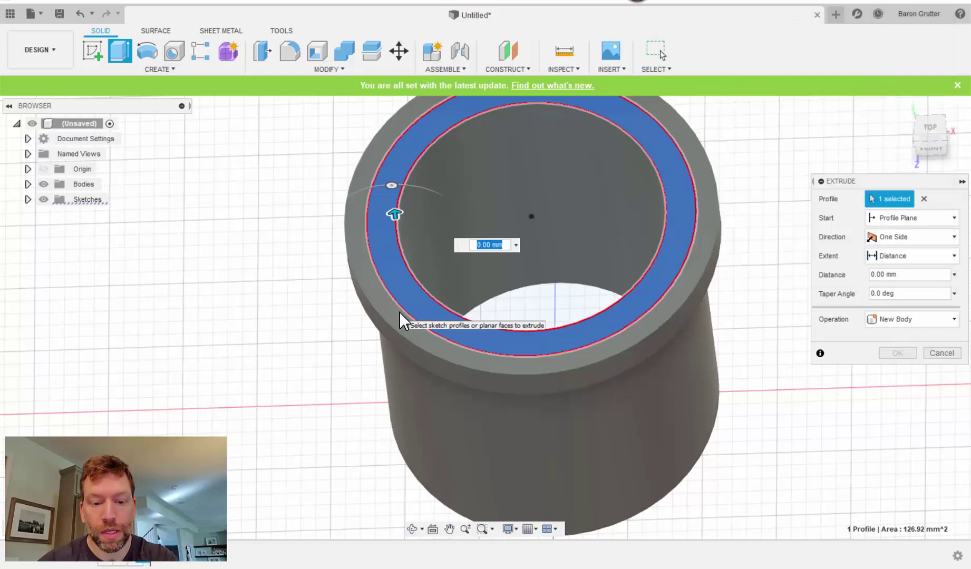
type("16")
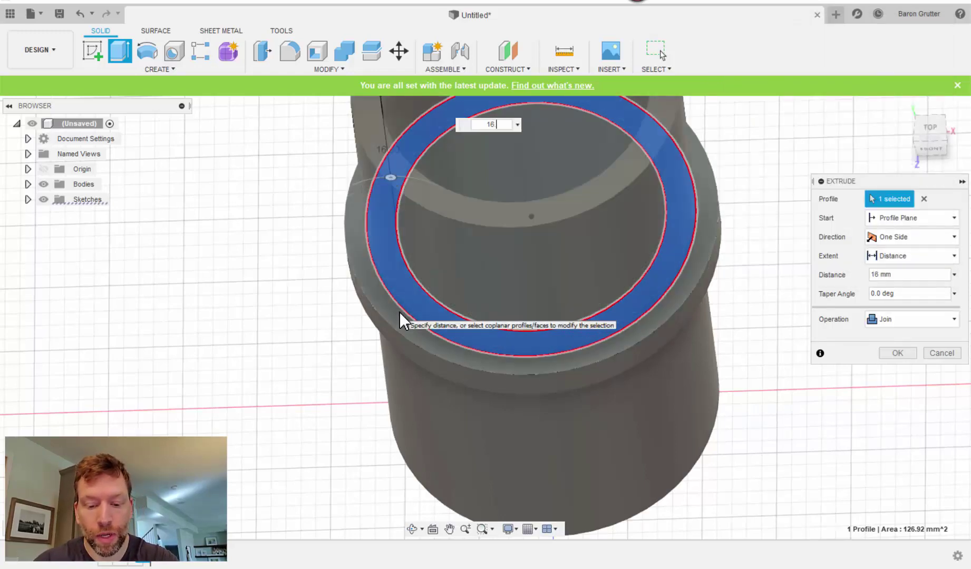
type(".5")
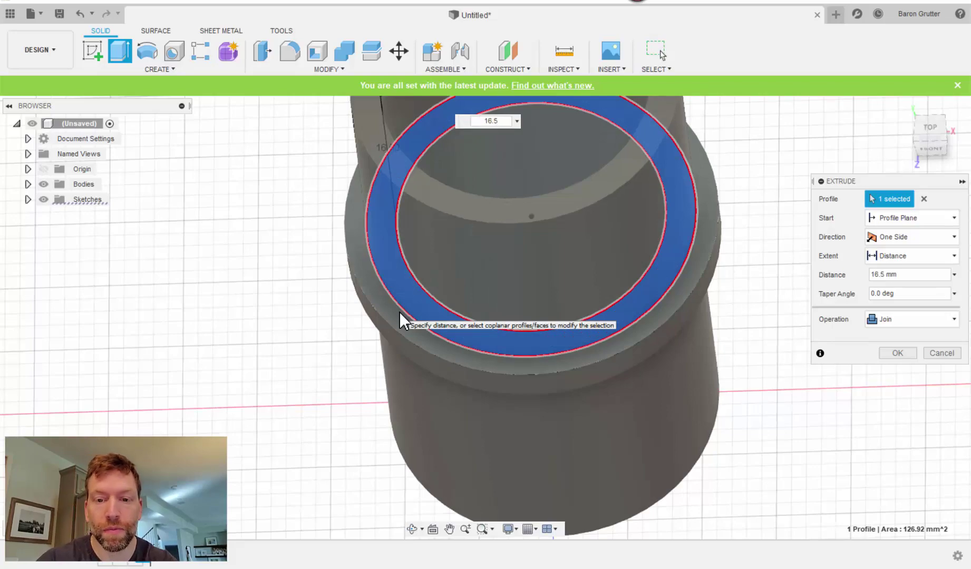
key("Return")
scroll(437, 301, "up", 1)
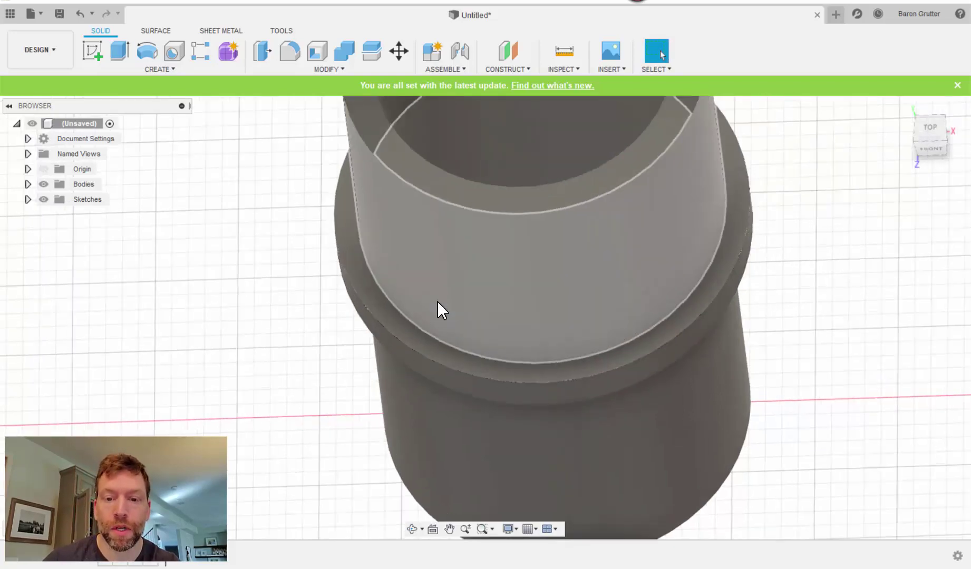
scroll(437, 301, "down", 6)
middle_click_drag(455, 316, 453, 269, "shift")
middle_click_drag(497, 207, 493, 238)
scroll(497, 232, "down", 1)
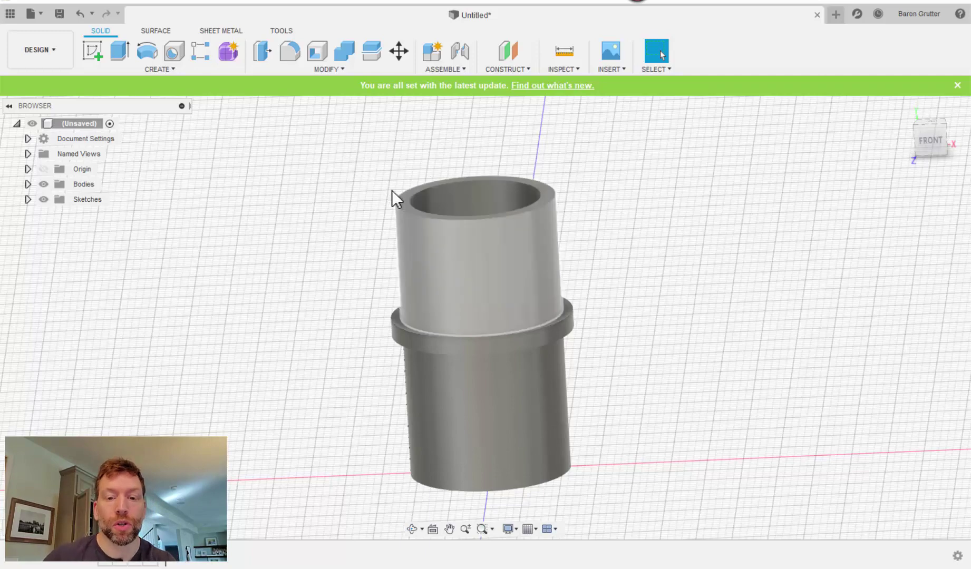
- Start a sketch on the extruded section's end face, check the noted female dimensions, and view the face straight from the top
middle_click_drag(485, 147, 472, 156, "shift")
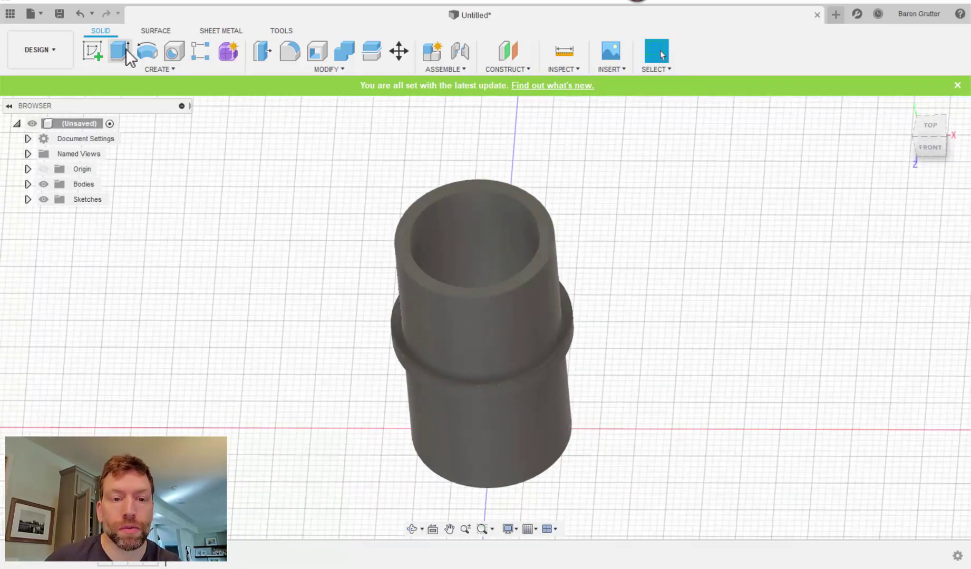
left_click(92, 52)
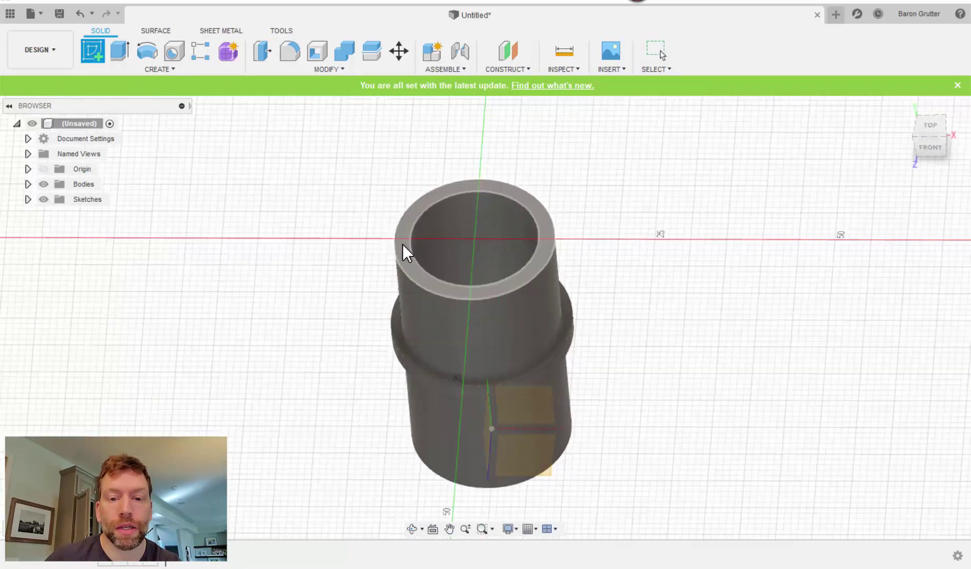
left_click(402, 244)
key("alt+Tab")
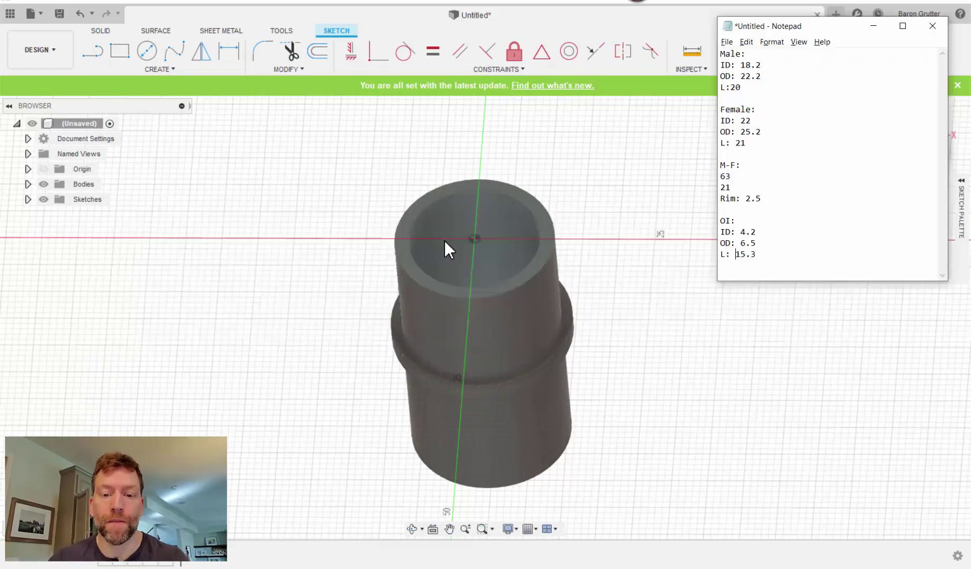
key("alt+Tab")
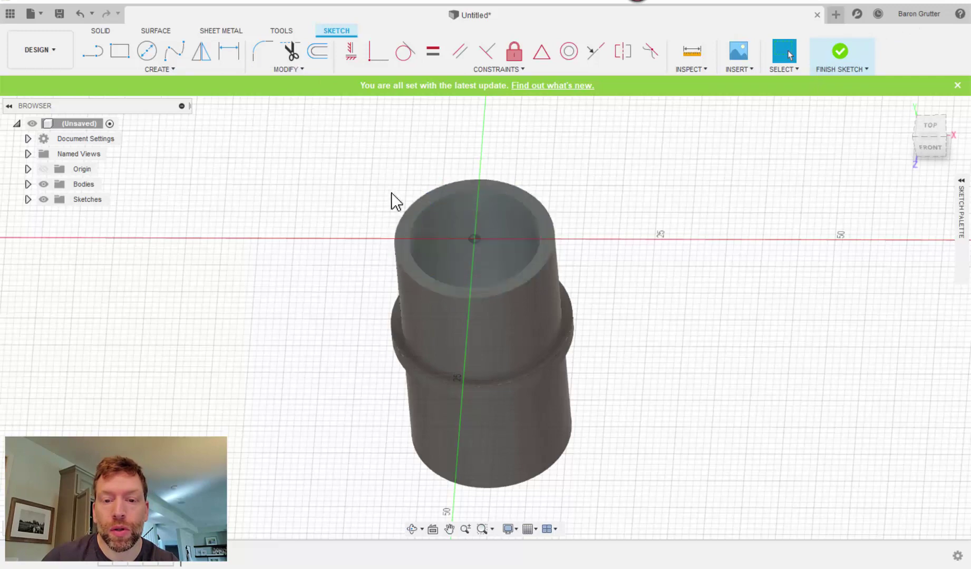
middle_click_drag(374, 284, 395, 260, "shift")
left_click(413, 261)
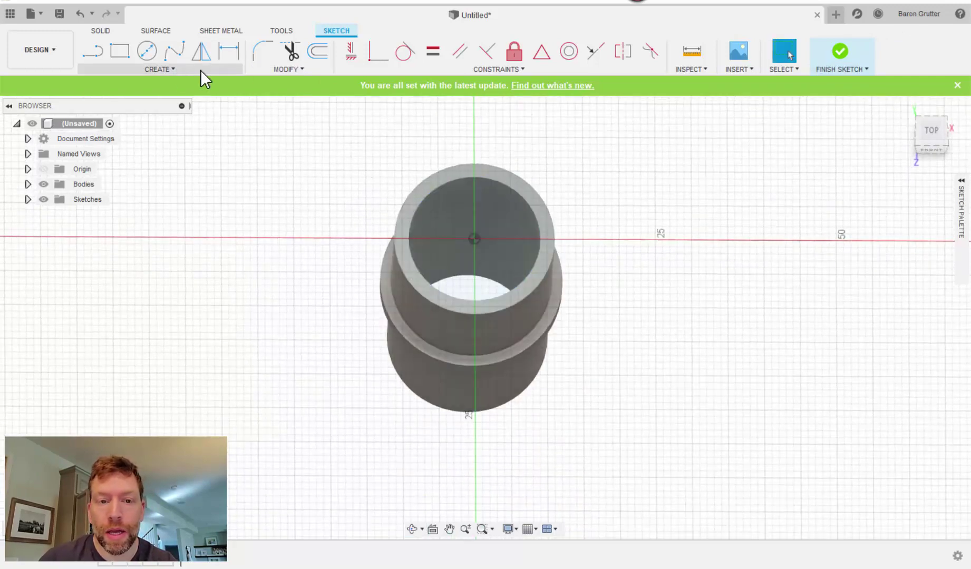
left_click(930, 132)
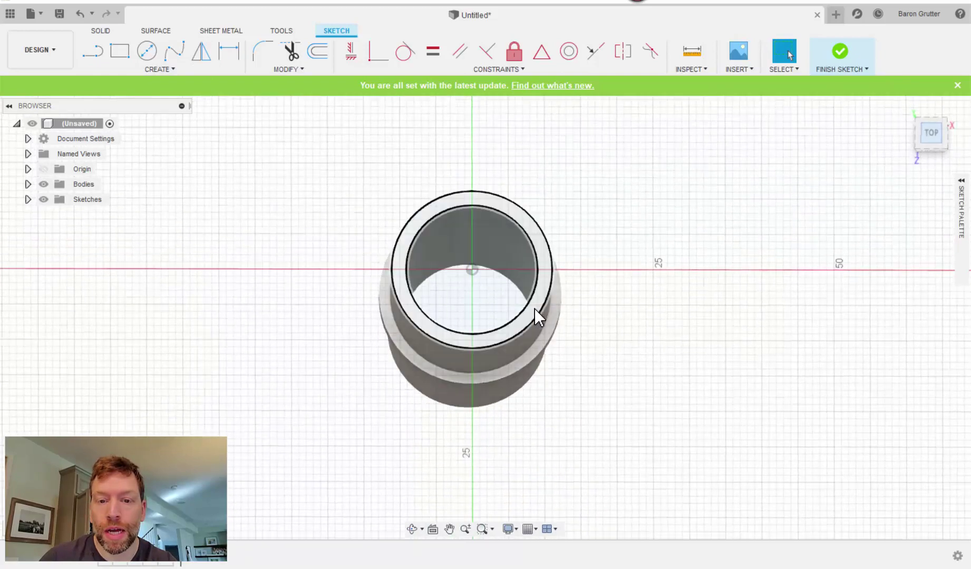
scroll(494, 304, "up", 4)
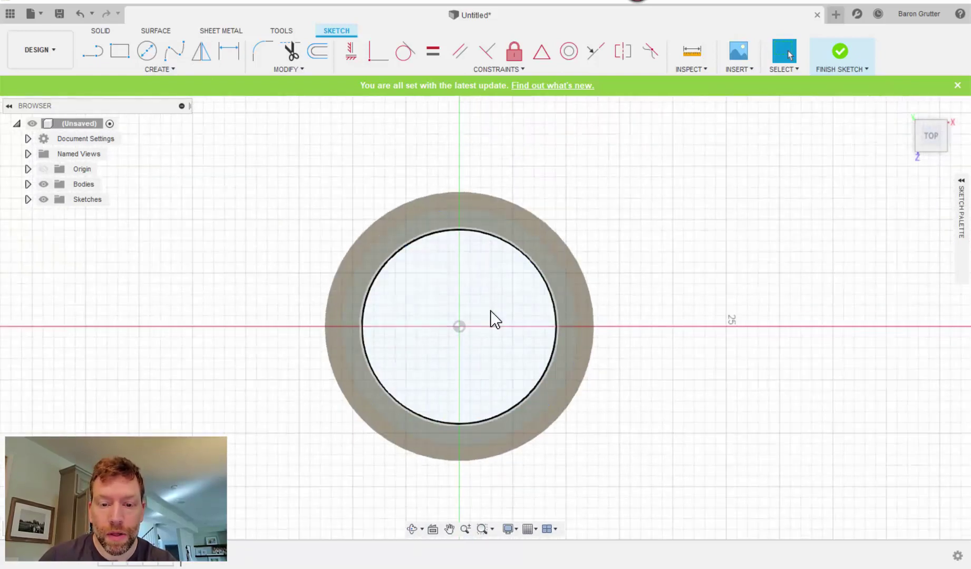
key("ctrl+z")
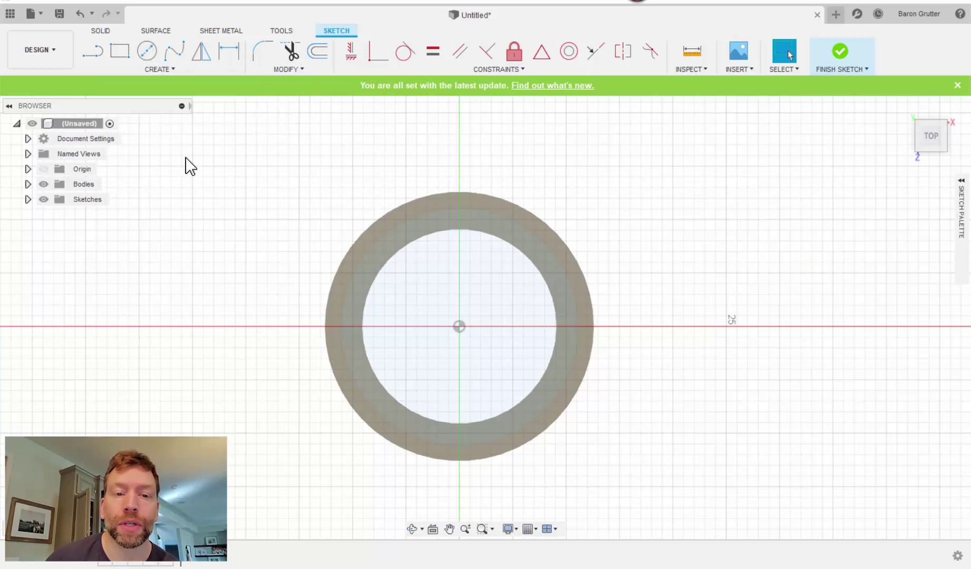
- Draw a 25.2 mm diameter circle centred on the origin at the tube's end and finish the sketch
key("c")
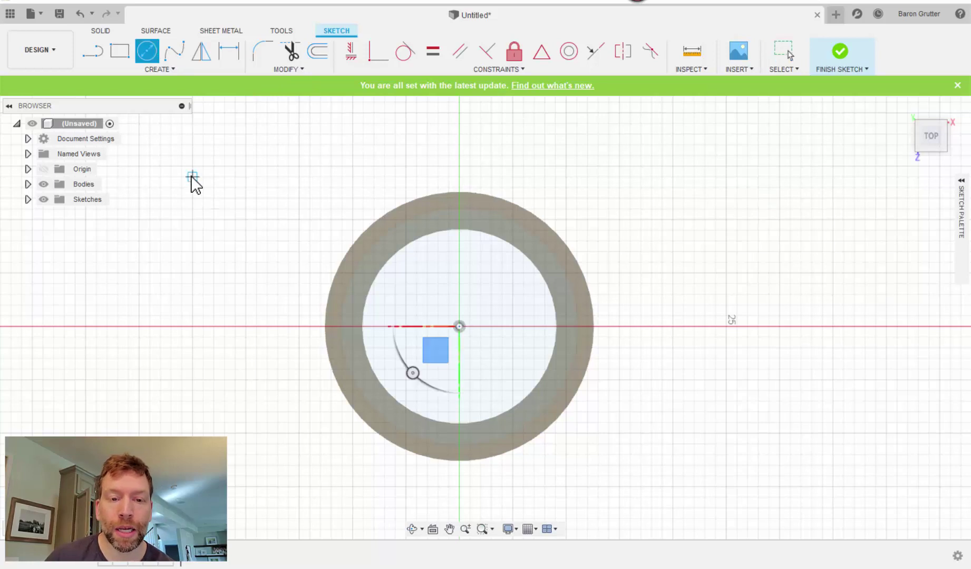
left_click(459, 326)
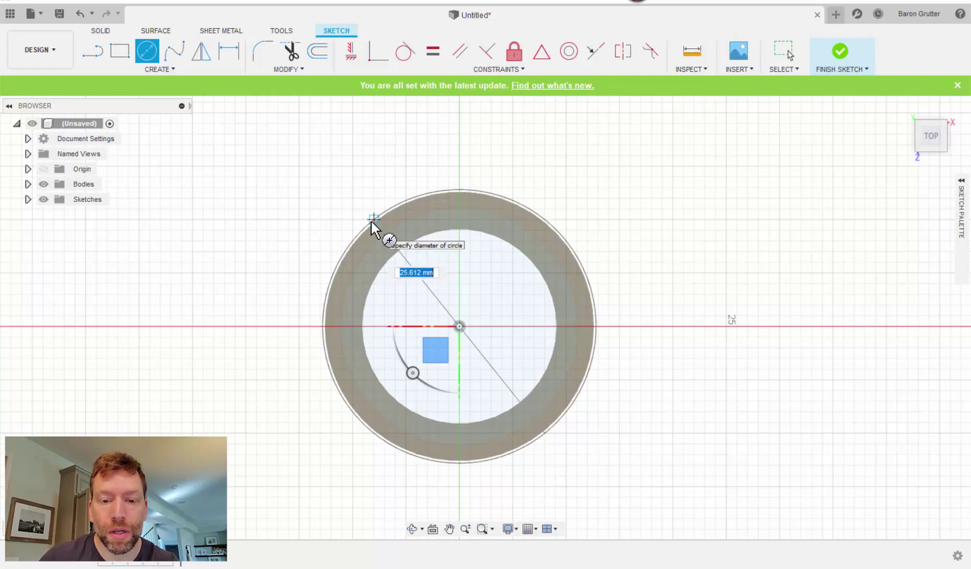
key("alt+Tab")
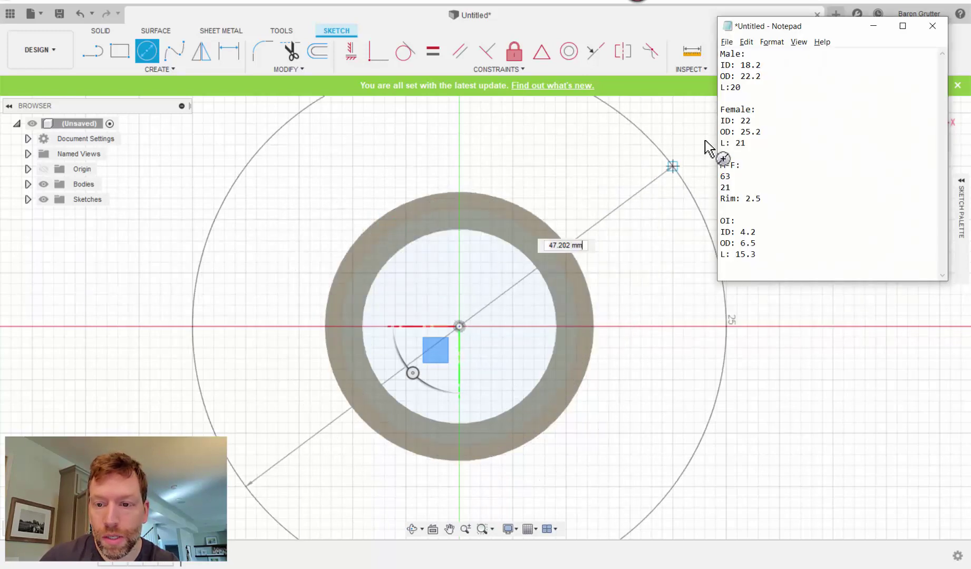
key("alt+Tab")
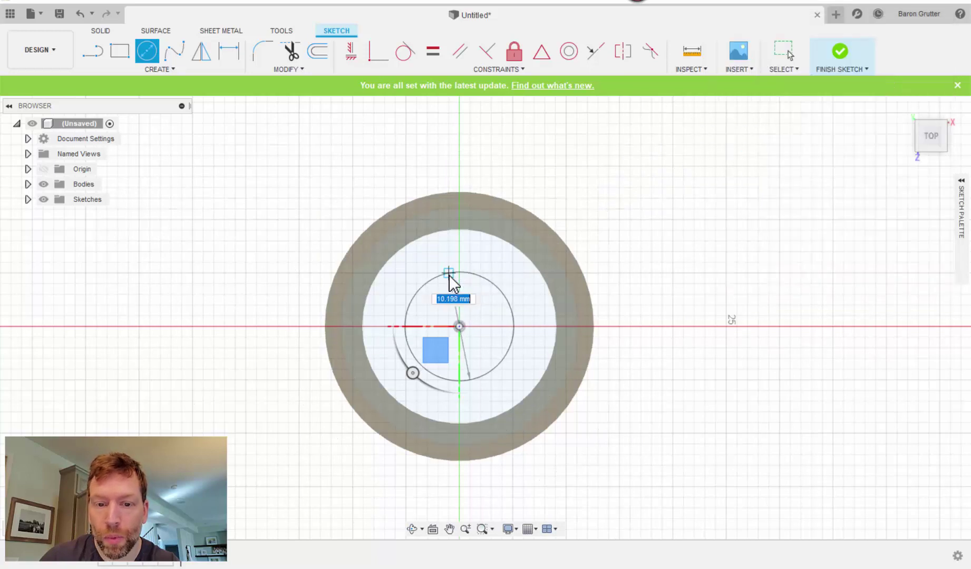
type("25")
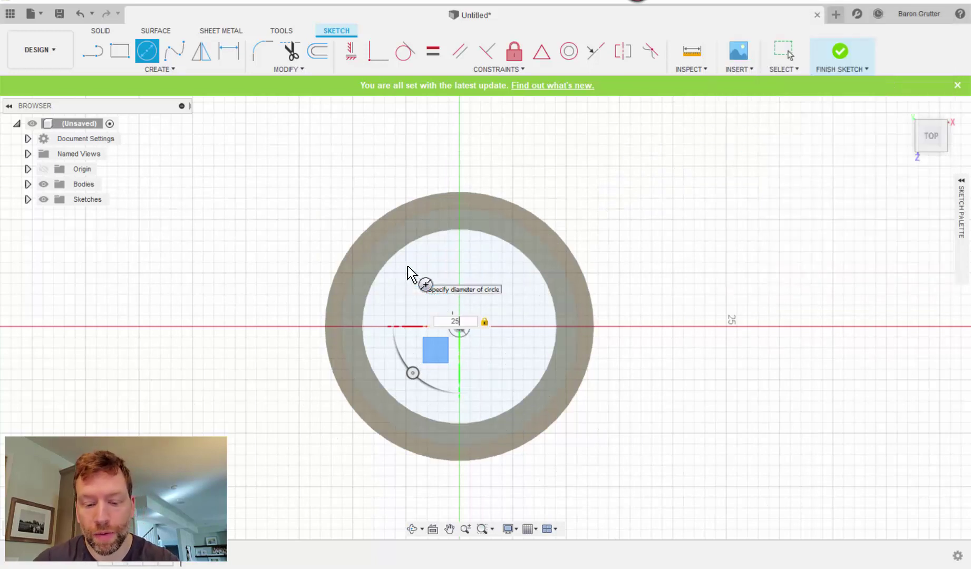
type(".2")
key("Return")
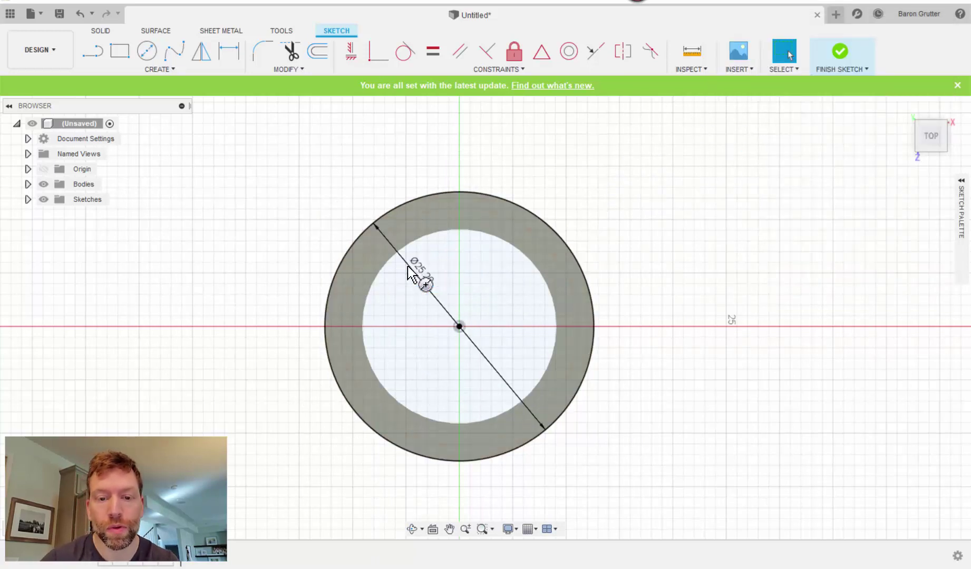
key("Escape")
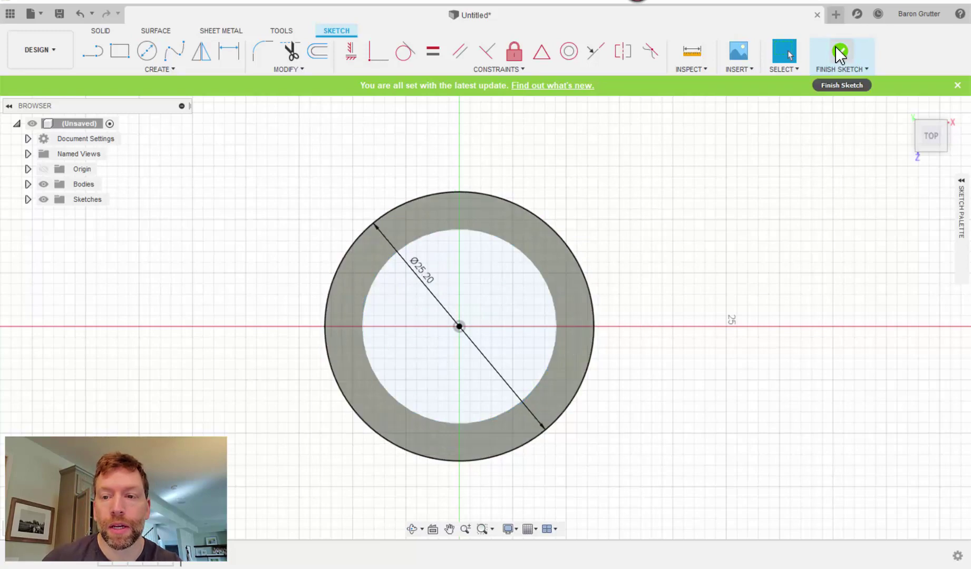
left_click(840, 51)
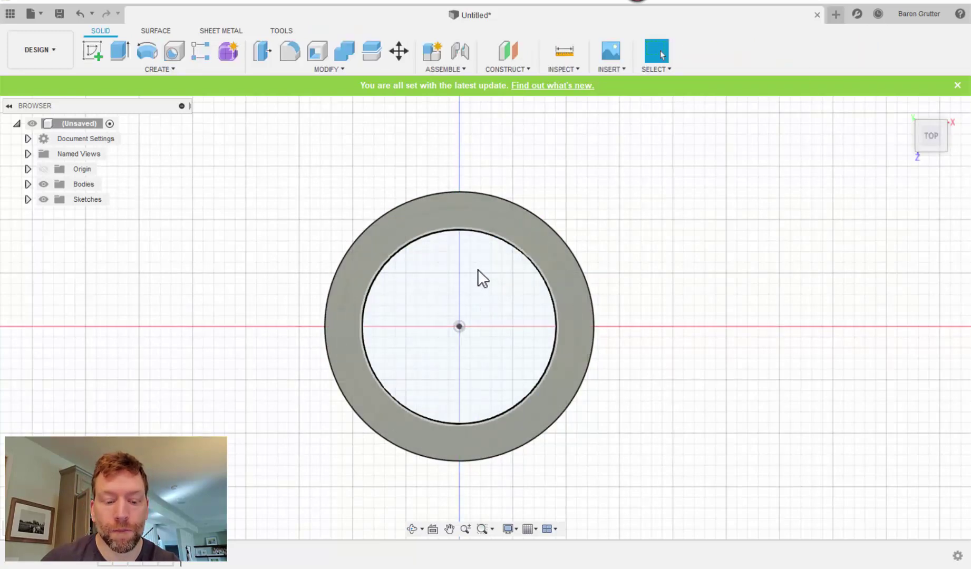
middle_click_drag(483, 278, 440, 218, "shift")
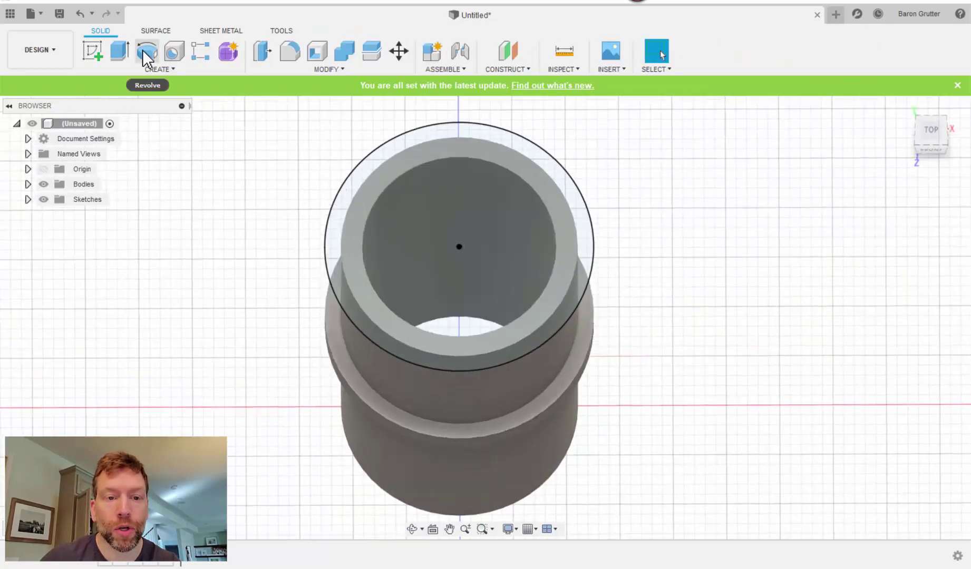
- Extrude both rings between the bore and the 25.2 mm circle 2.5 mm up from the tube's end
left_click(119, 51)
left_click(384, 179)
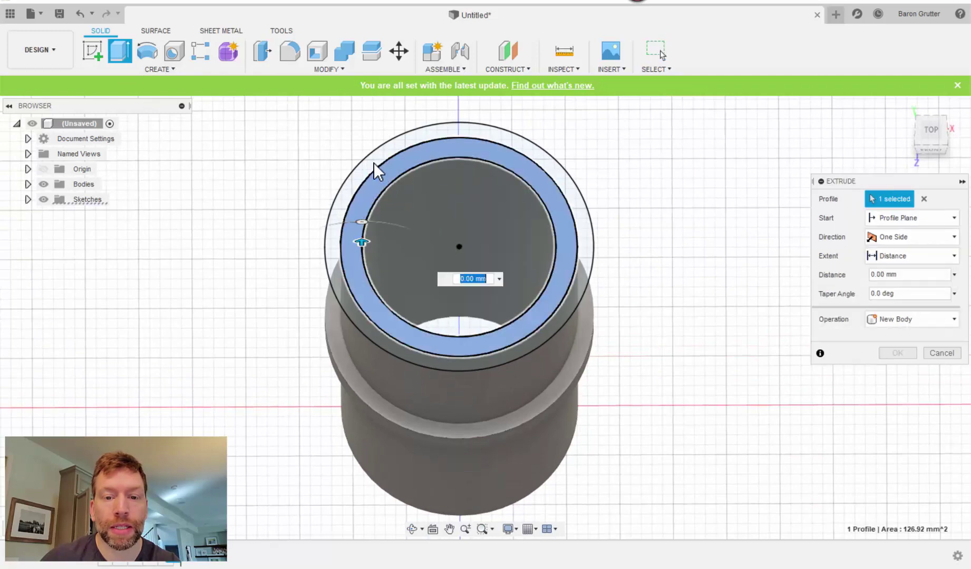
left_click(372, 162)
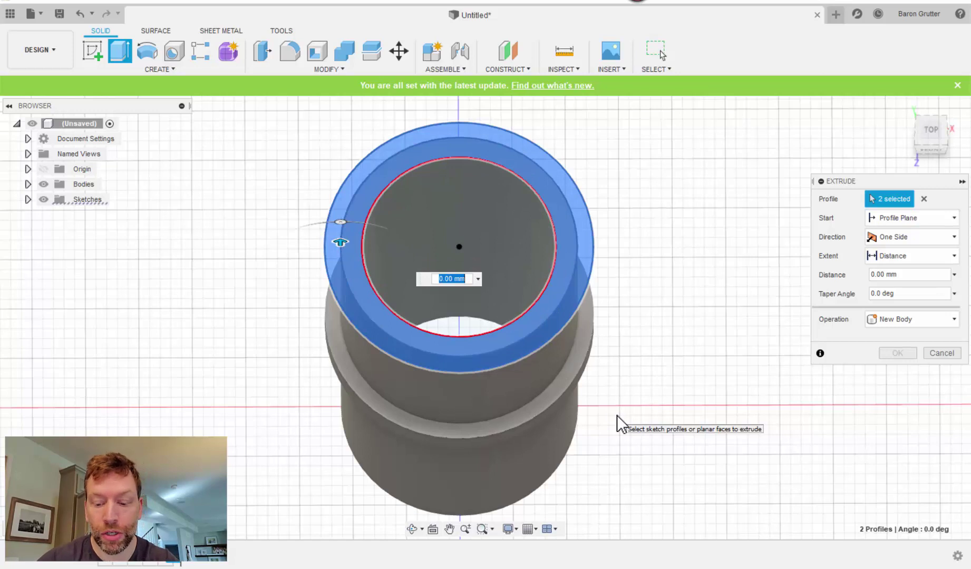
type("2.5")
key("Return")
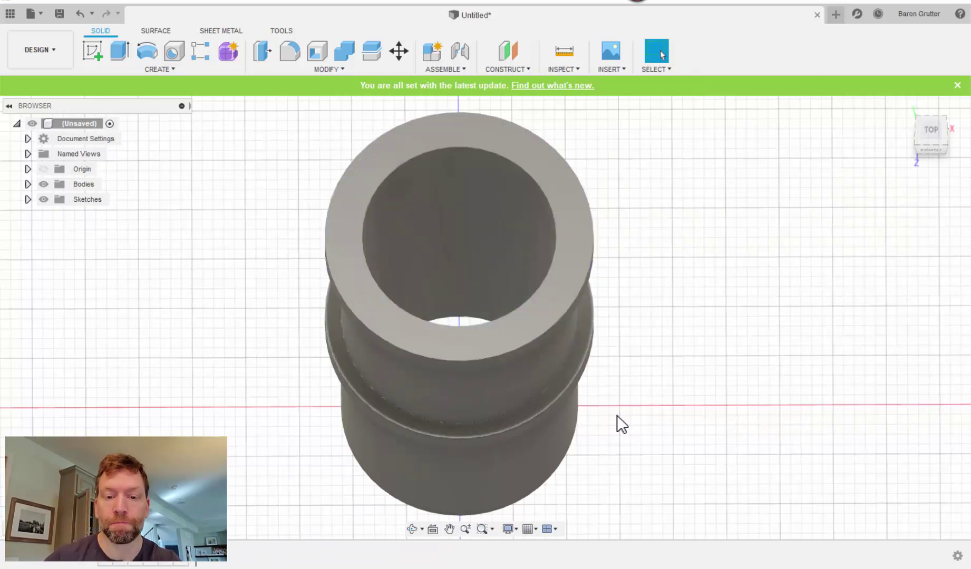
- Start a sketch on the new end rim's top face and check the female dimensions in the notes
key("alt+Tab")
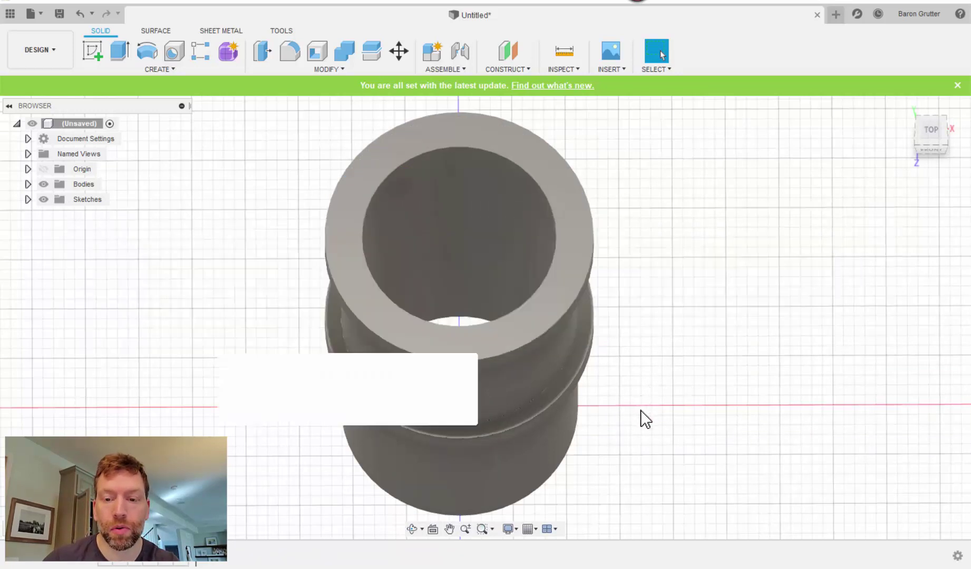
mouse_move(604, 403)
middle_mouse_down("shift")
mouse_move(609, 314)
mouse_move(598, 403)
mouse_move(590, 390)
middle_mouse_up("shift")
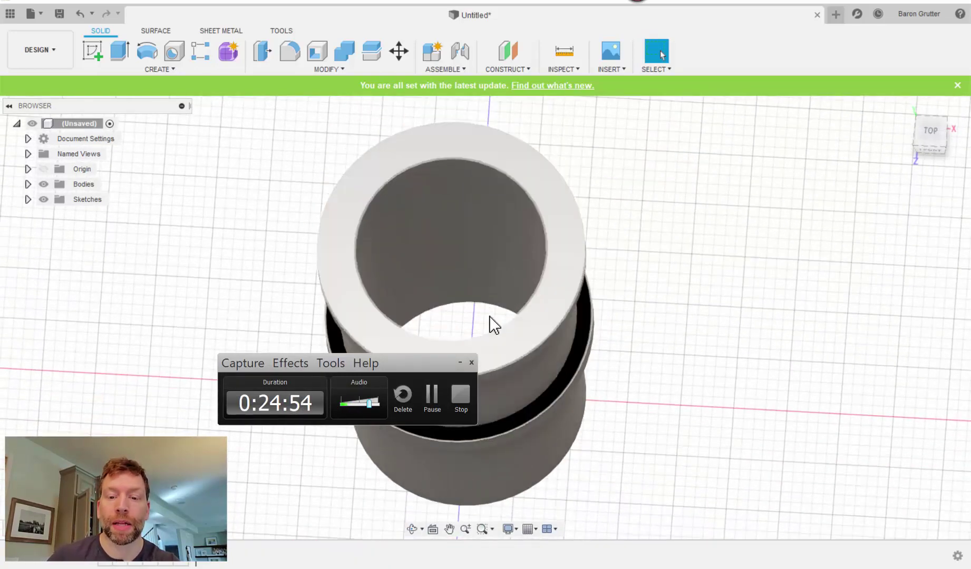
middle_click_drag(490, 325, 482, 227, "shift")
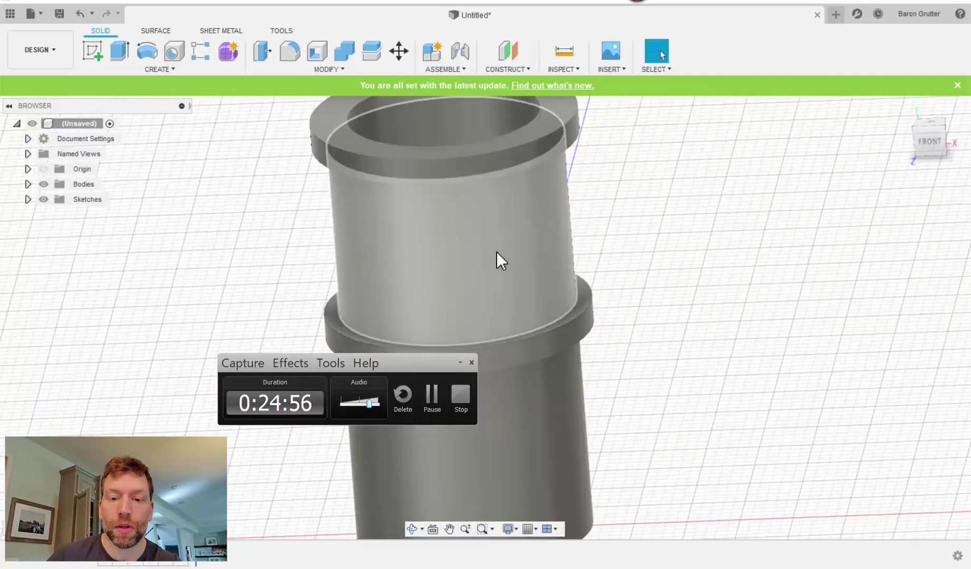
middle_click_drag(472, 153, 458, 263)
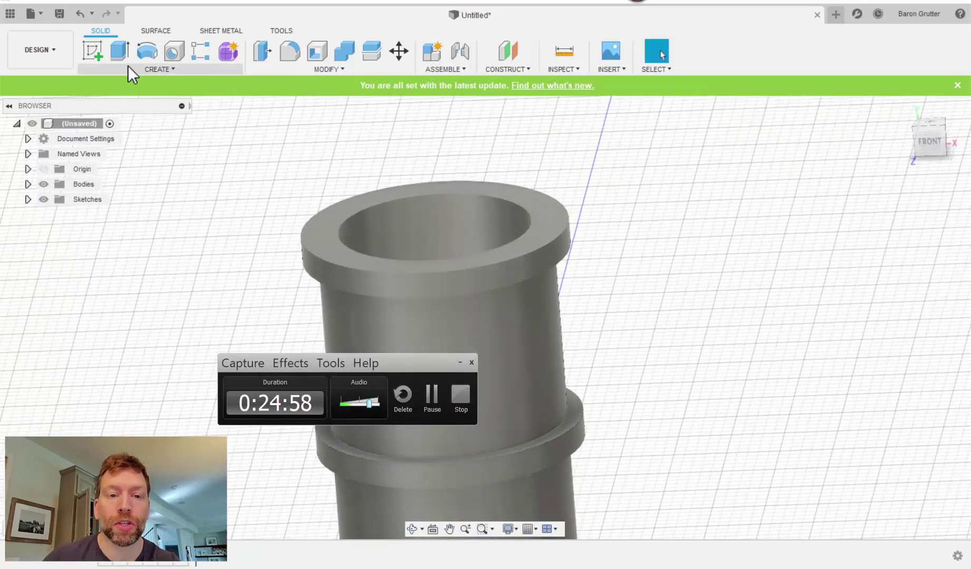
left_click(95, 60)
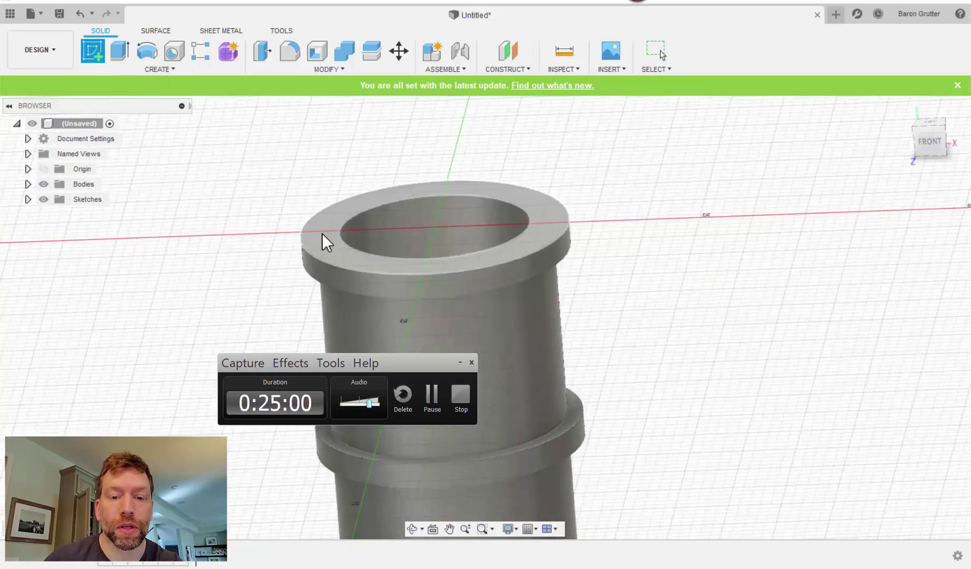
left_click(326, 240)
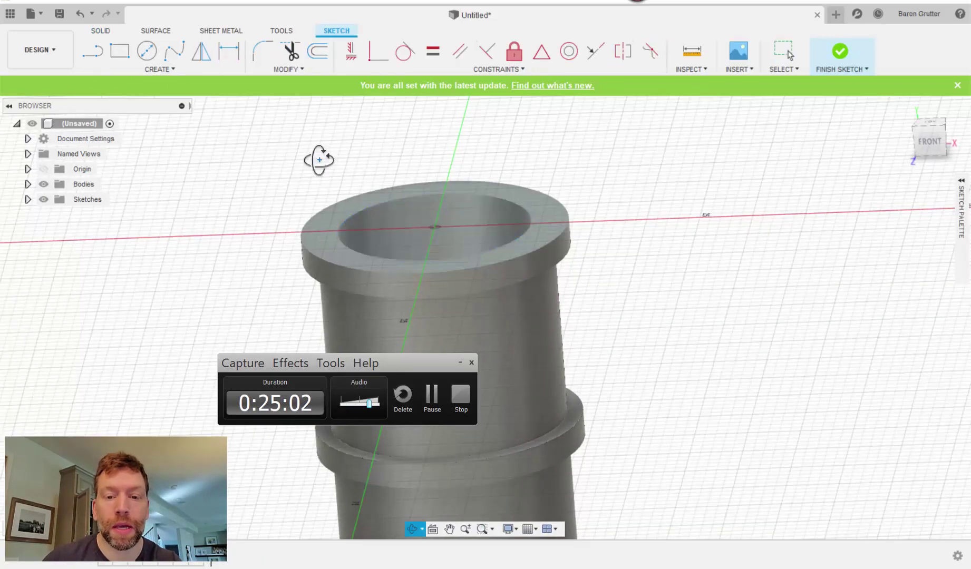
key("alt+Tab")
key("Tab")
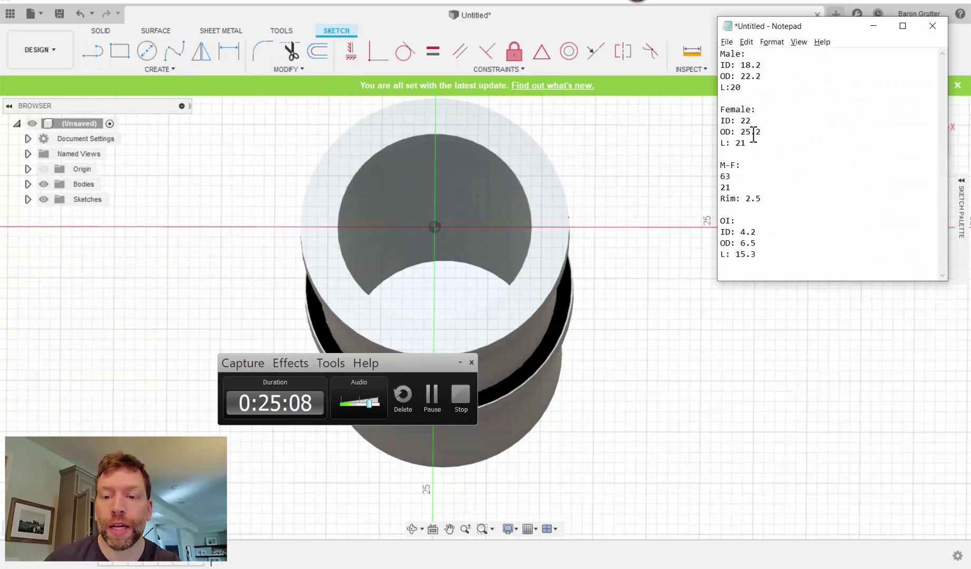
key("alt+Tab")
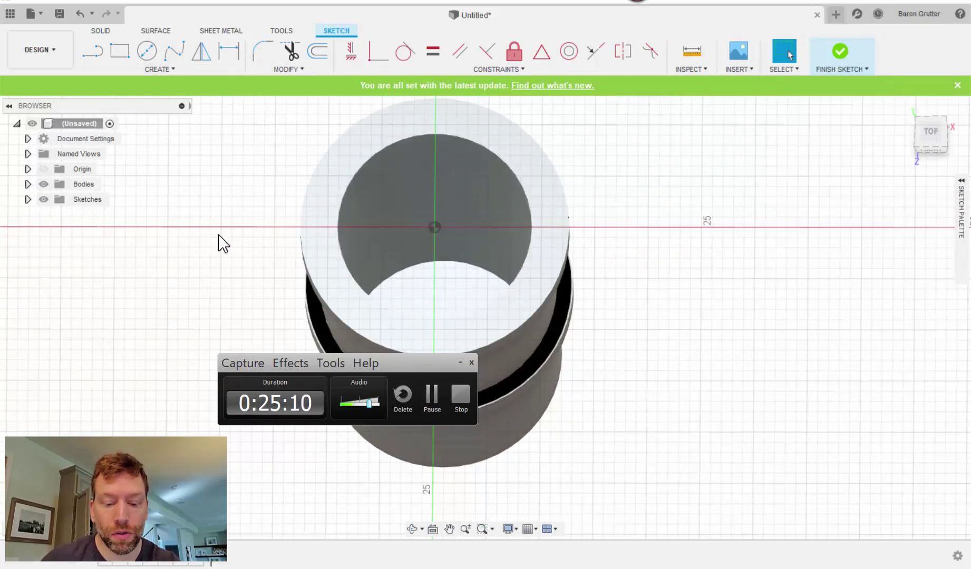
- Draw a 22 mm diameter circle centred on the origin on the end face and finish the sketch
key("c")
left_click(435, 226)
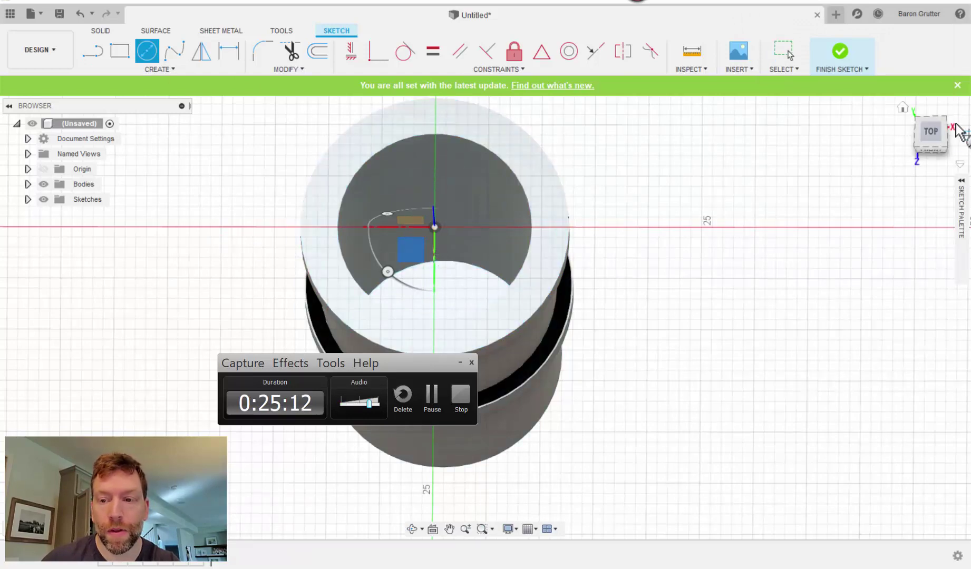
left_click(930, 135)
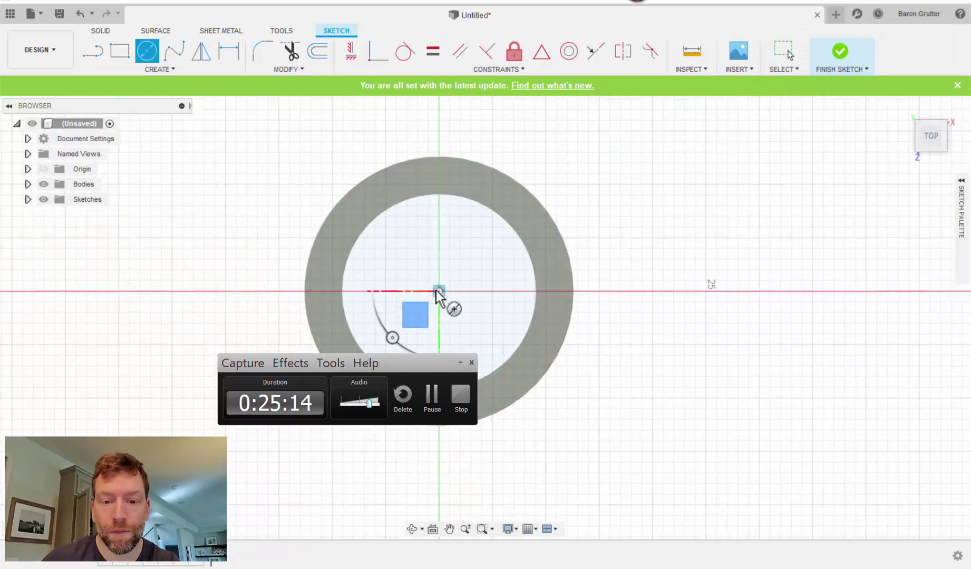
left_click(439, 291)
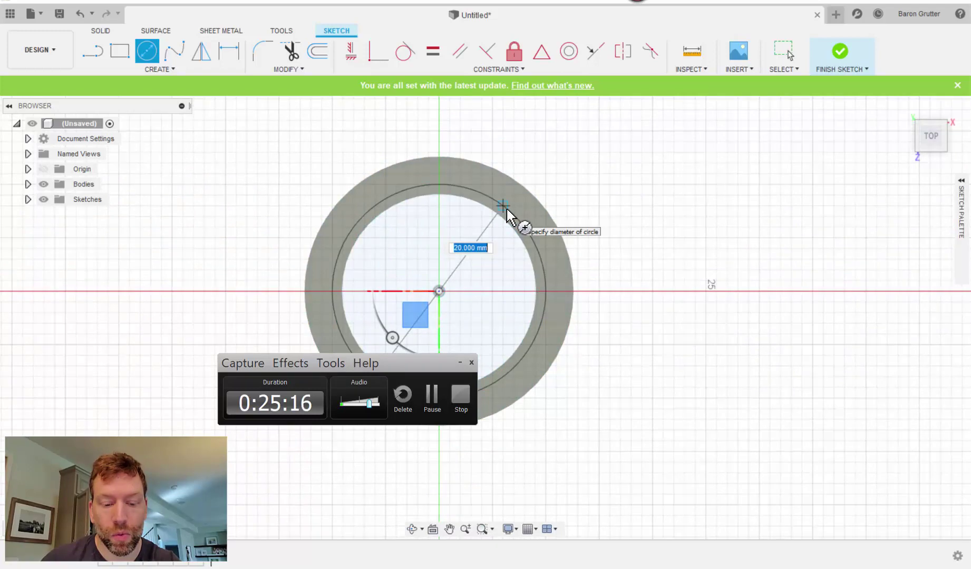
key("alt+Tab")
key("alt+Tab")
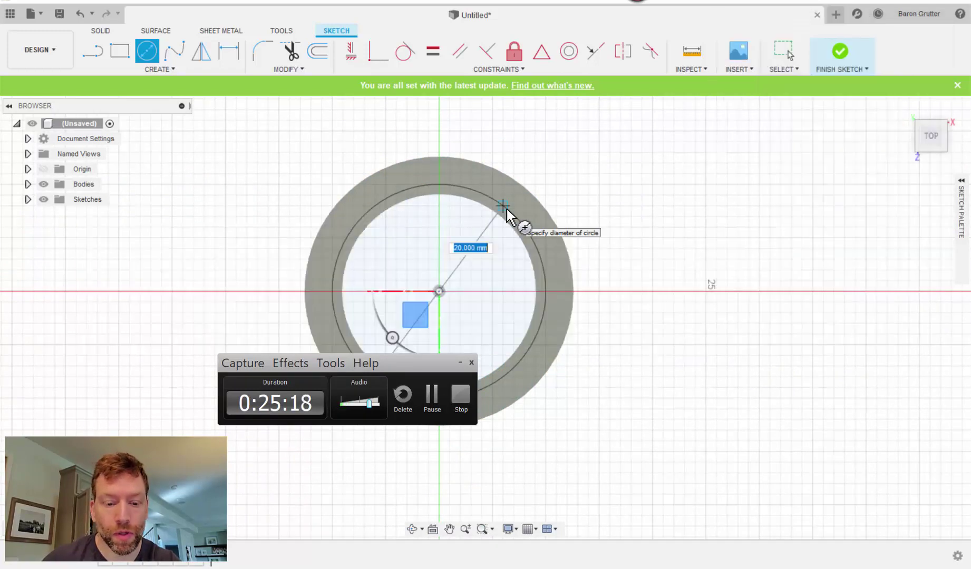
type("22")
key("Return")
key("Escape")
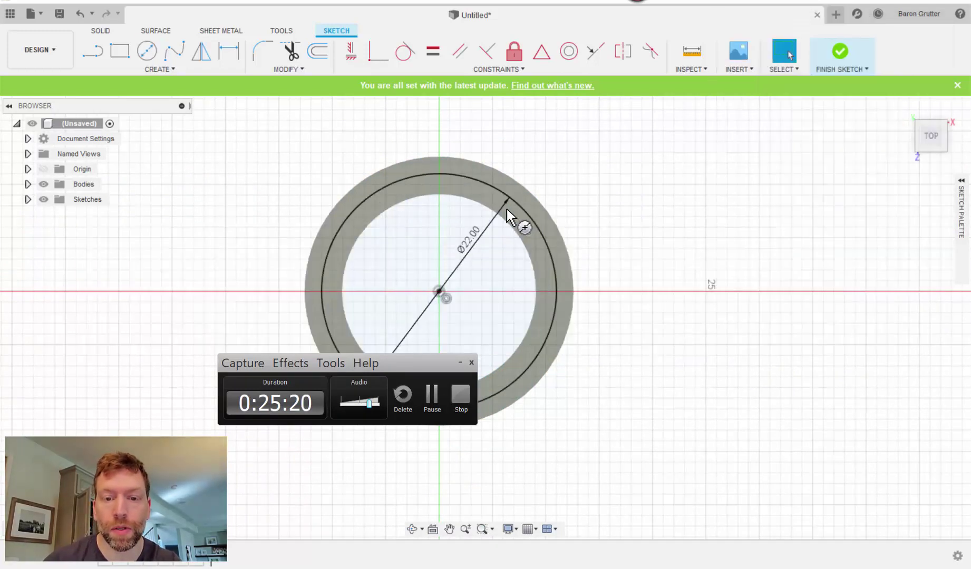
left_click(841, 61)
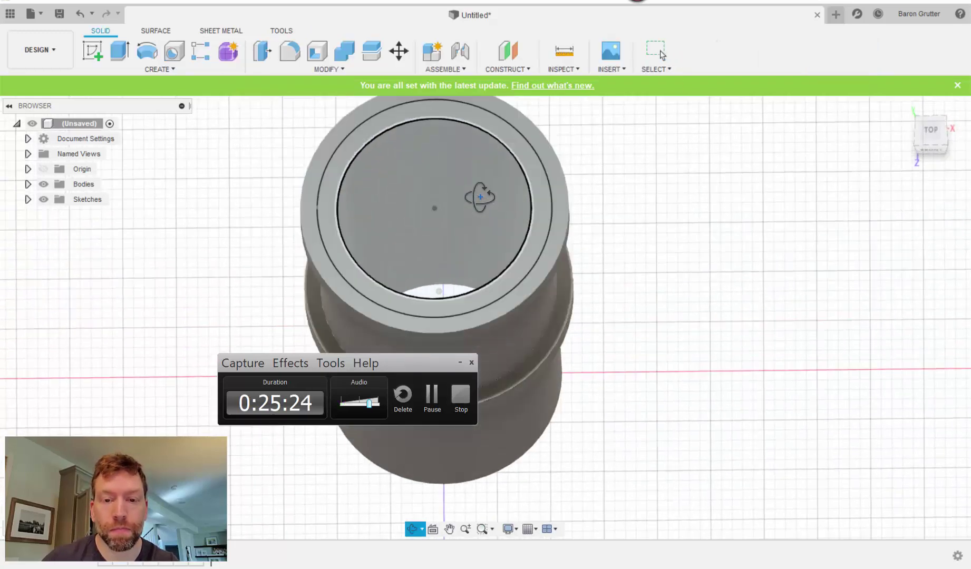
- Extrude the outer ring around the 22 mm circle upward by the noted female length of 21 mm
left_click(121, 53)
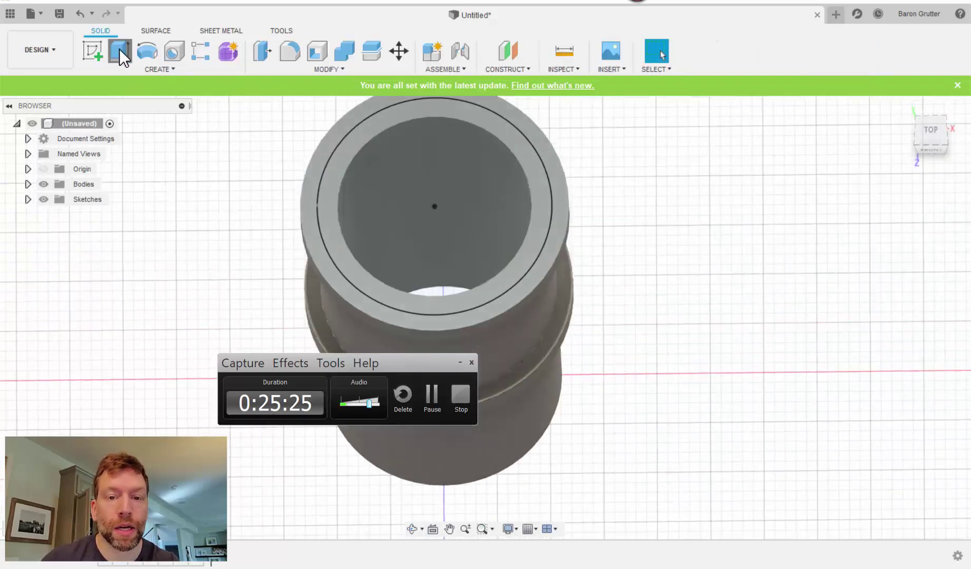
left_click(314, 177)
key("alt+Tab")
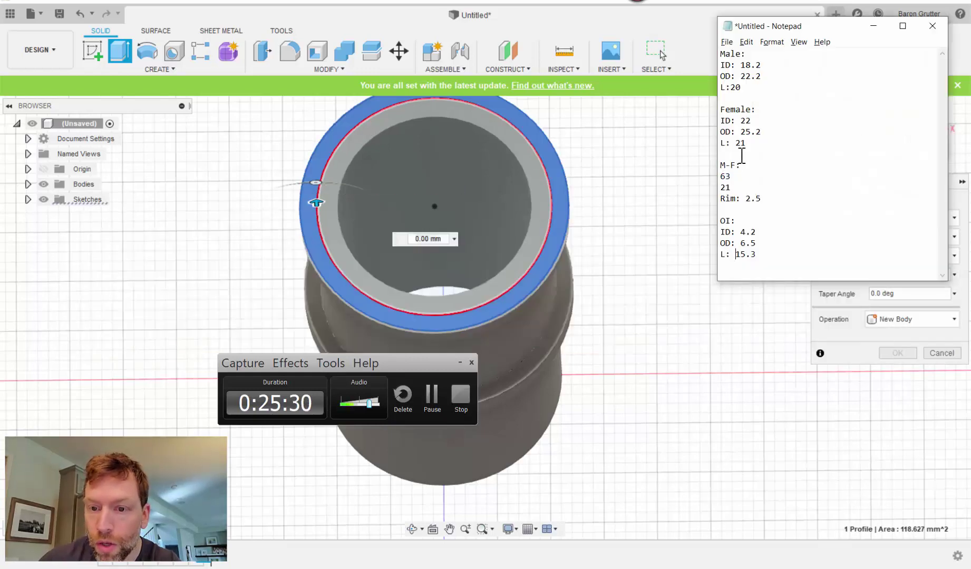
left_click(510, 216)
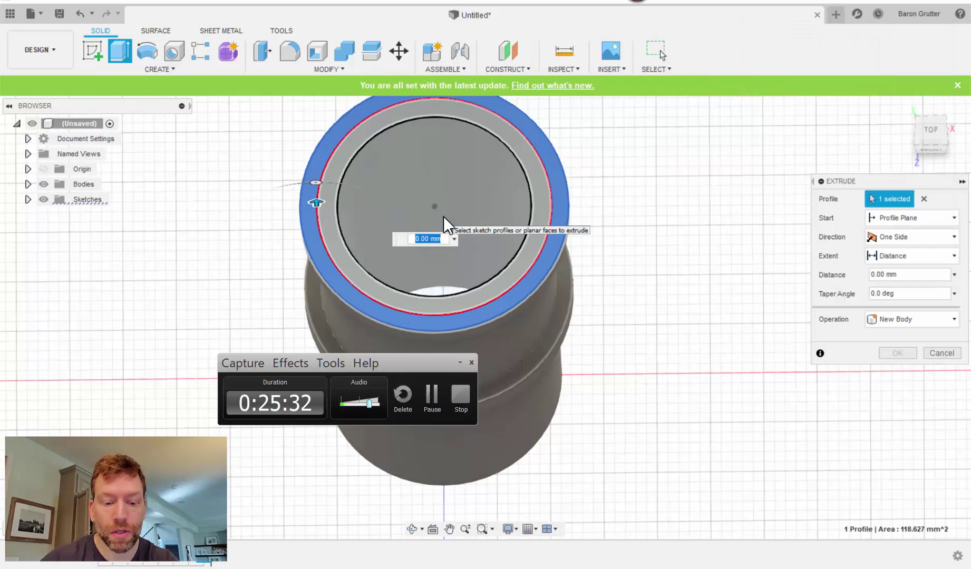
key("Return")
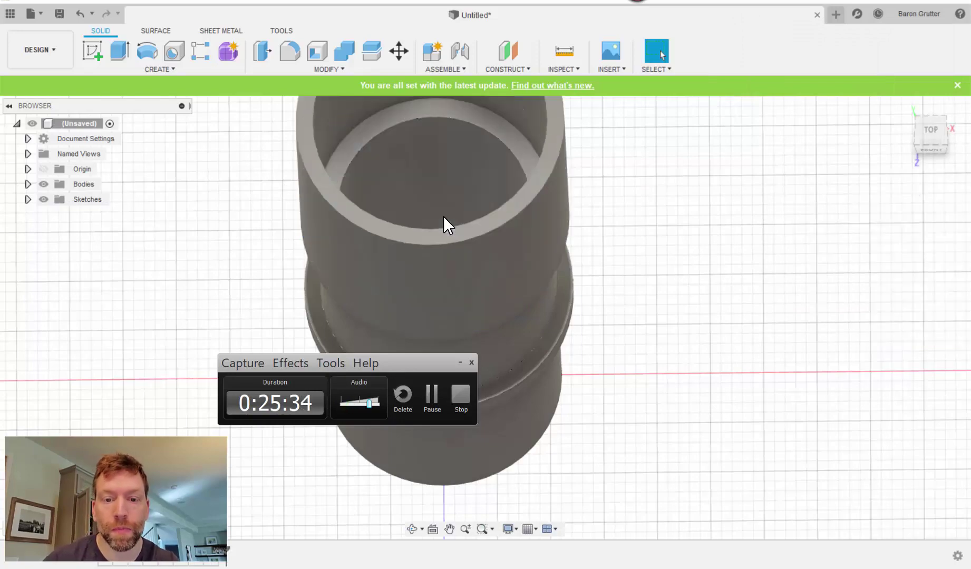
- Examine the connector from several sides, including its flange, female section and the open male end
scroll(541, 310, "down", 3)
middle_click_drag(516, 336, 451, 191, "shift")
middle_click_drag(332, 212, 469, 331, "shift")
scroll(362, 218, "down", 3)
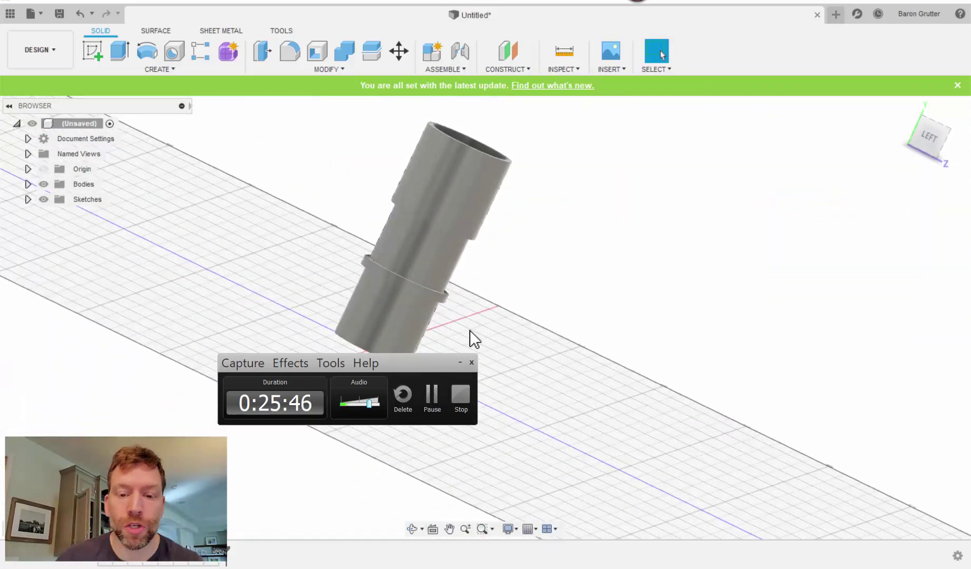
left_click(457, 363)
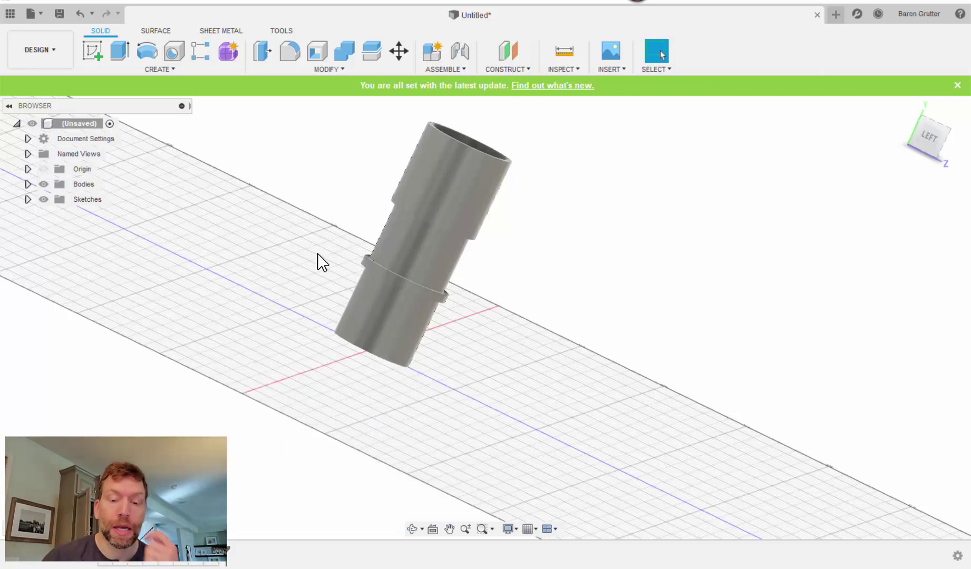
middle_click_drag(327, 252, 356, 377, "shift")
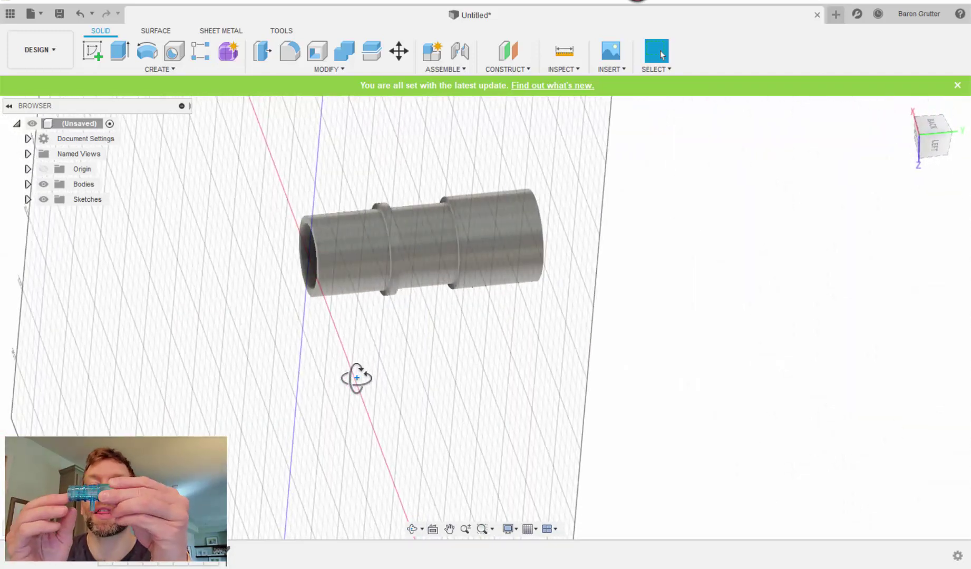
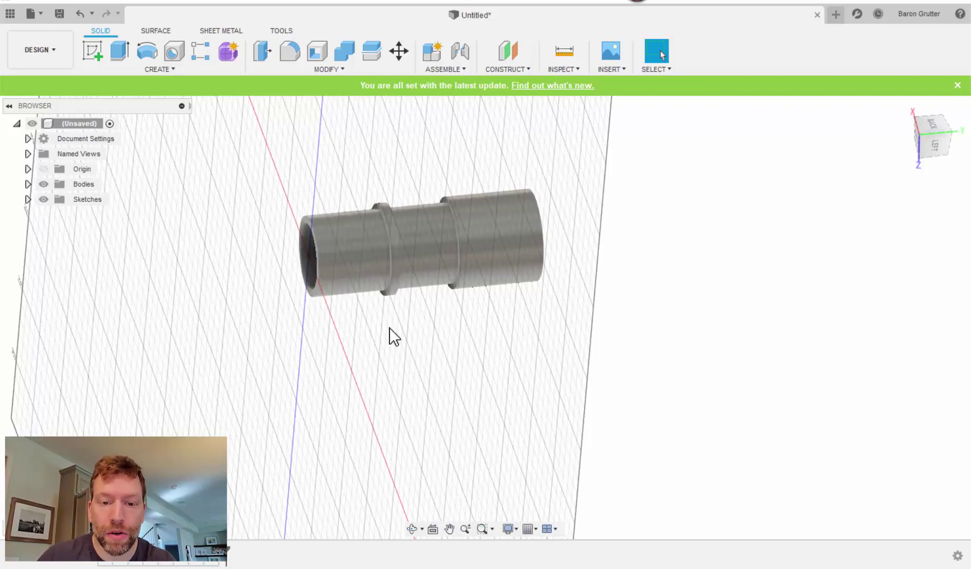
middle_click_drag(393, 334, 409, 298, "shift")
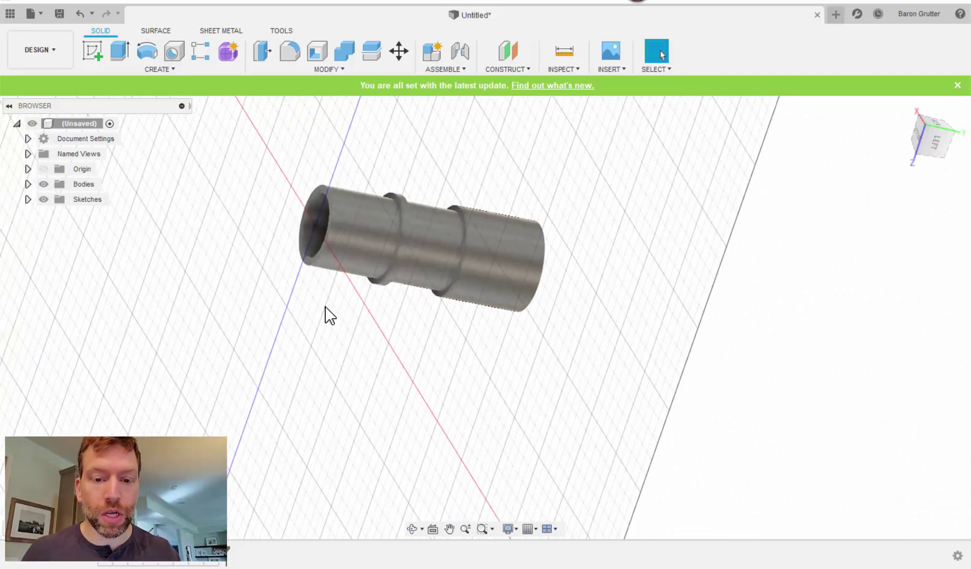
middle_click_drag(325, 307, 323, 392, "shift")
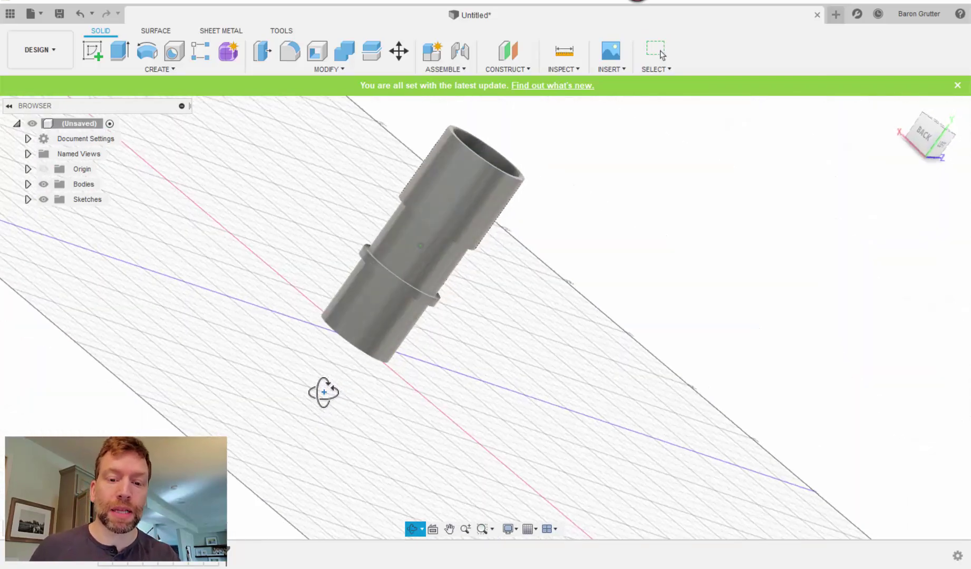
scroll(399, 353, "down", 2)
scroll(399, 340, "up", 5)
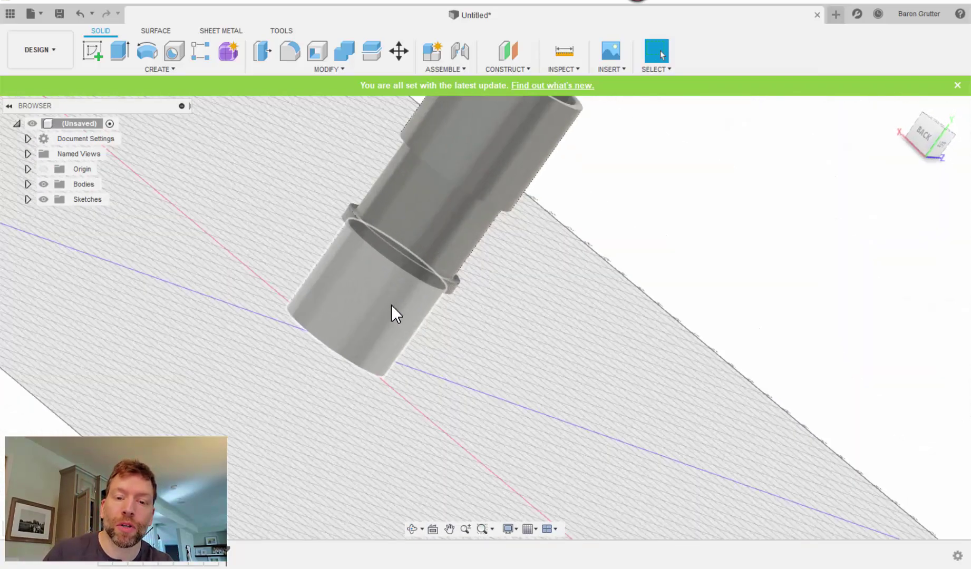
middle_click_drag(391, 305, 459, 233, "shift")
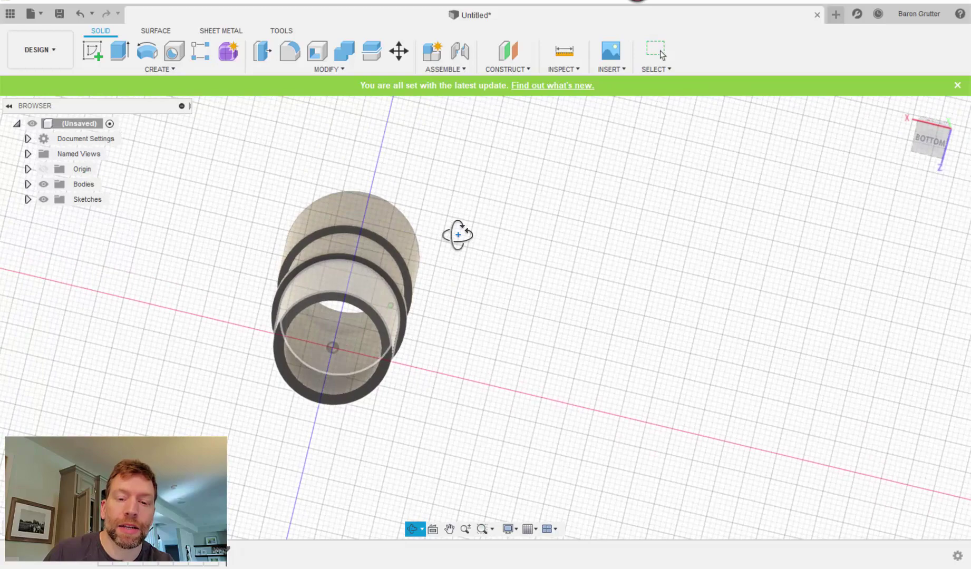
left_click_drag(457, 235, 442, 251)
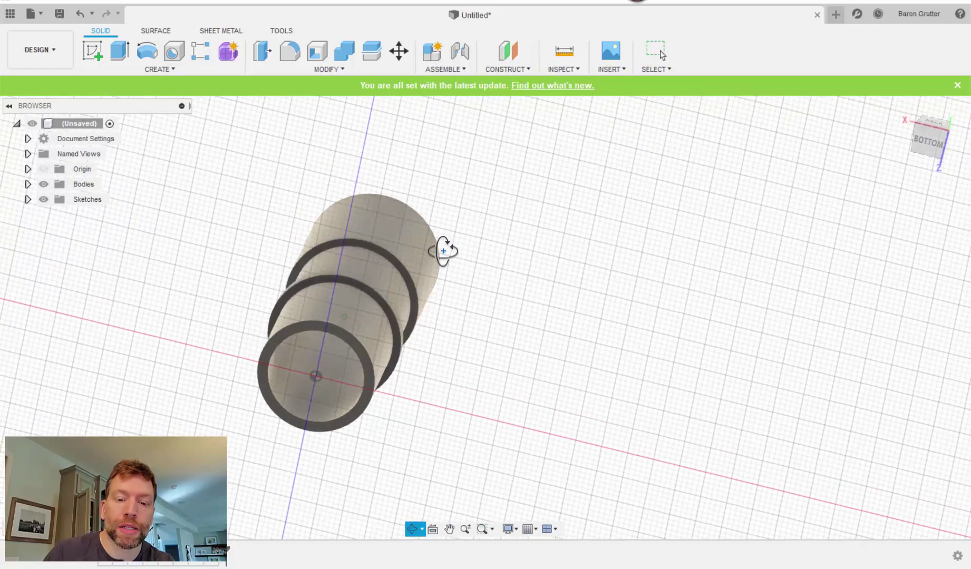
key("Escape")
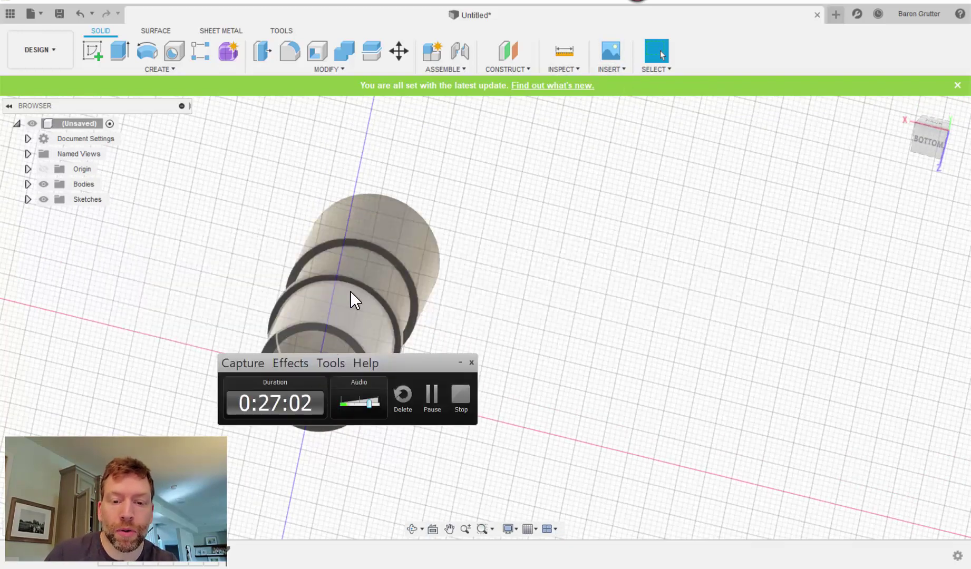
- Switch to the Notepad notes and add the line "OR: 11.1" below the male dimensions
key("alt+Tab")
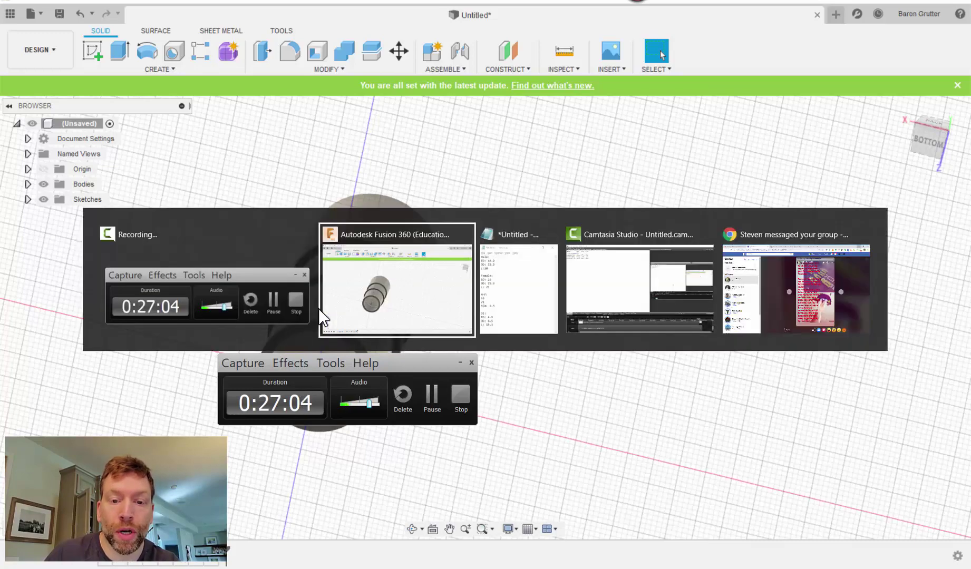
left_click(550, 259)
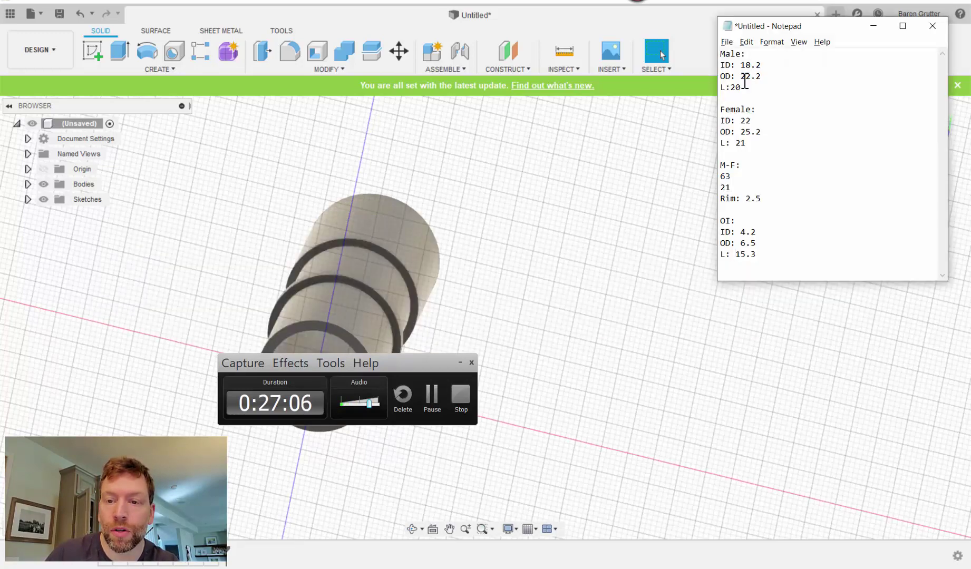
left_click(736, 254)
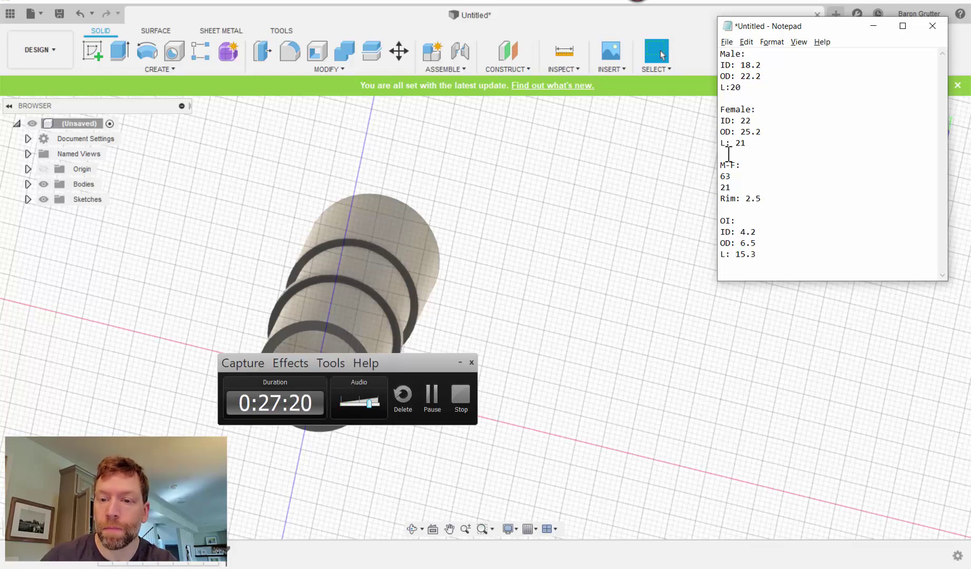
key("Return")
key("Return")
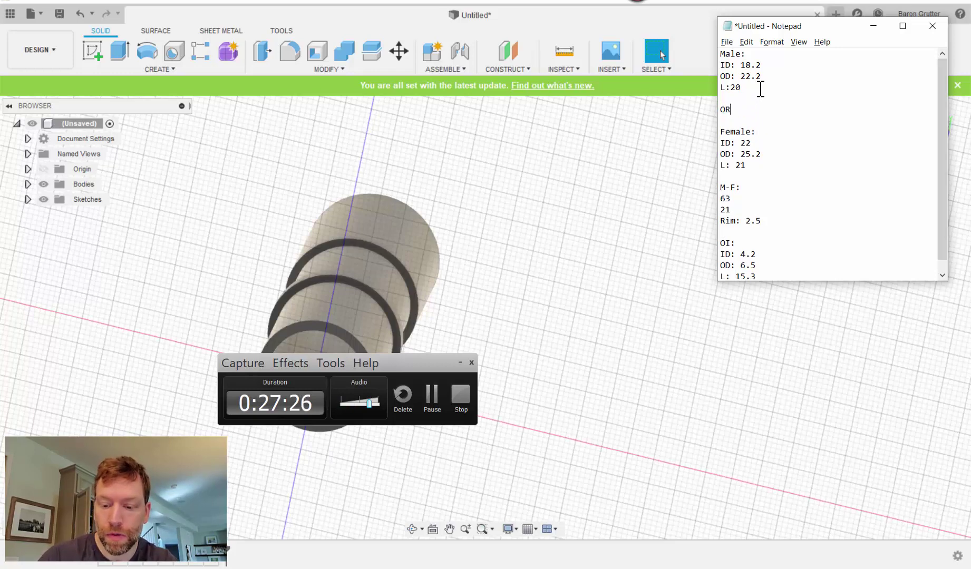
type("OR: 11.1")
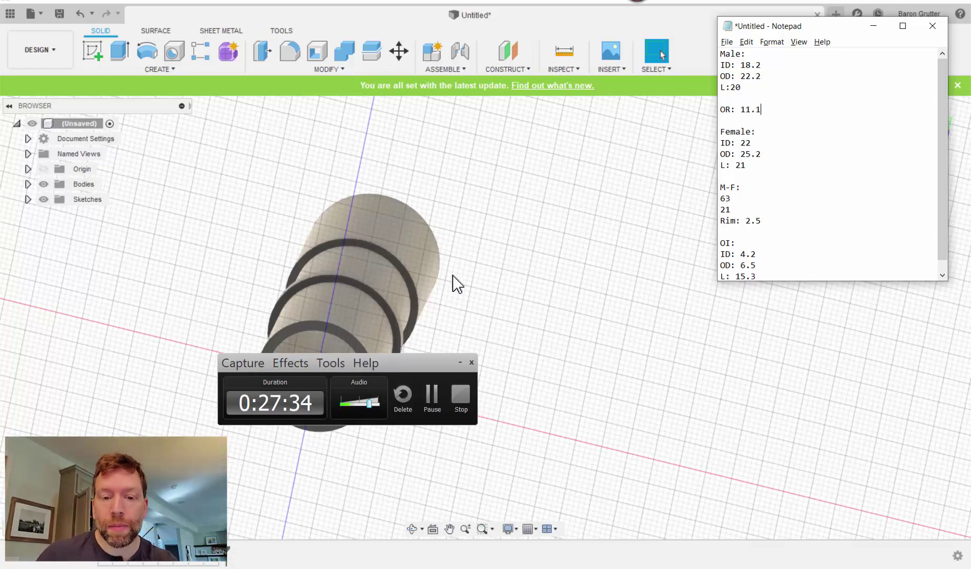
- Return to Fusion 360 and start a sketch on the origin plane running lengthwise through the tube, viewed squarely from the back
middle_click_drag(446, 281, 576, 206)
key("alt+Tab")
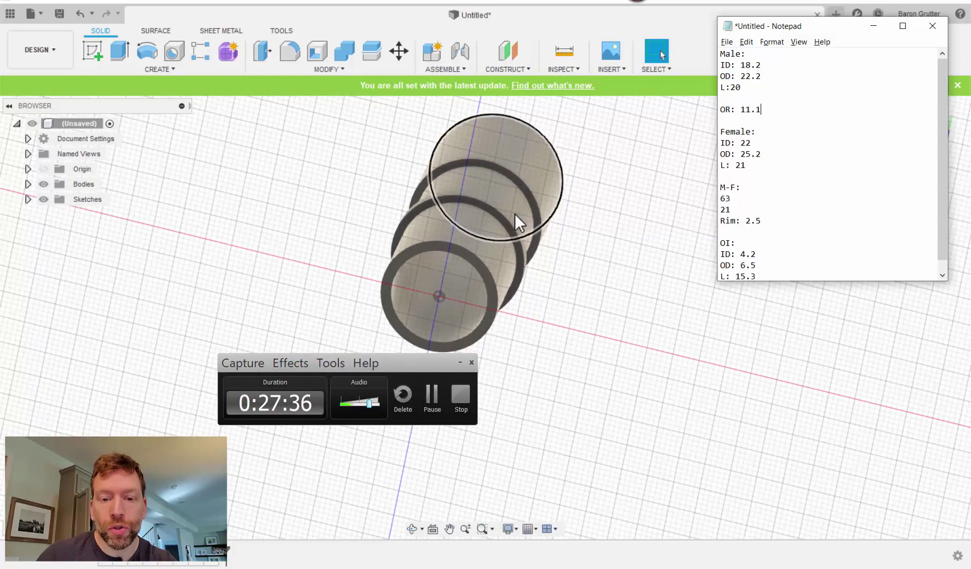
left_click(93, 61)
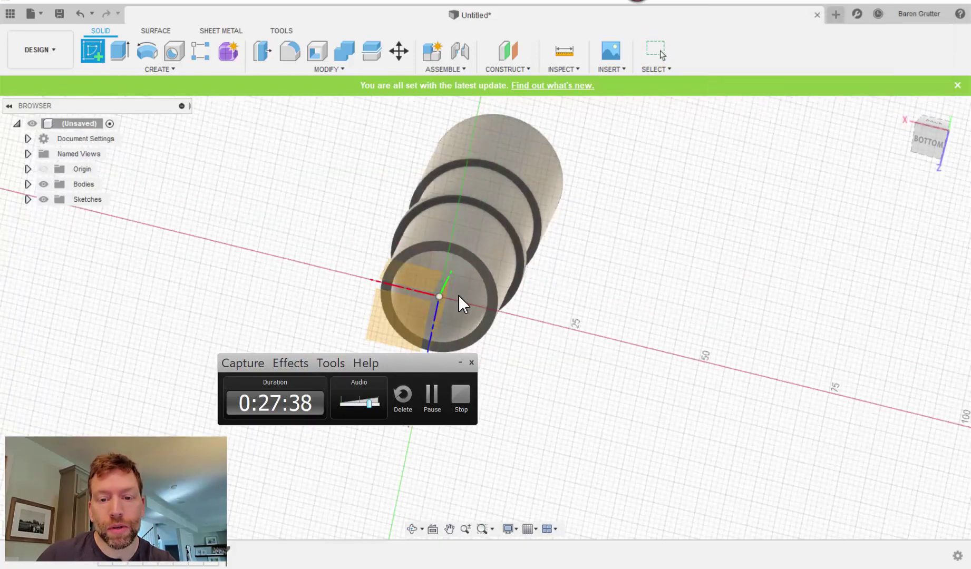
left_click(433, 275)
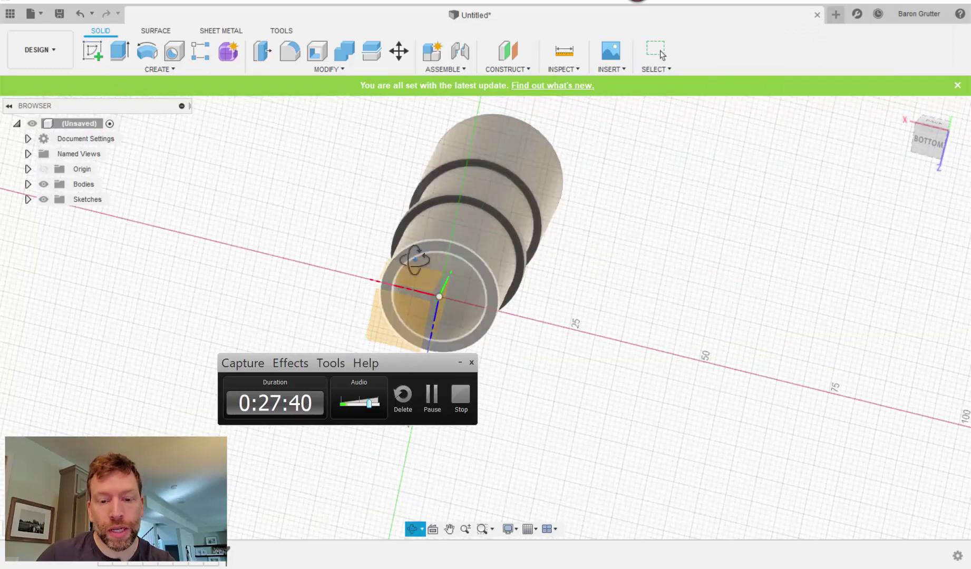
left_click(466, 362)
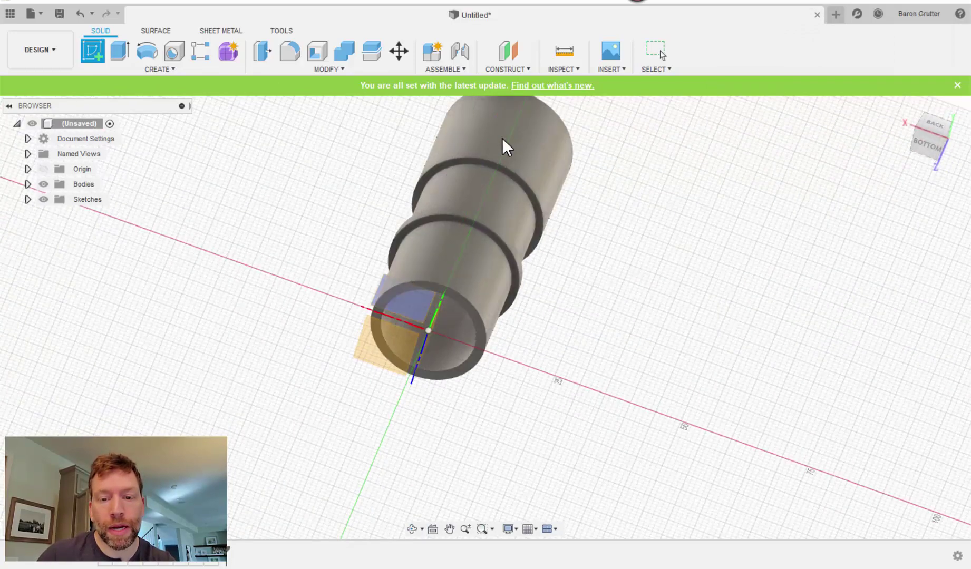
left_click(416, 306)
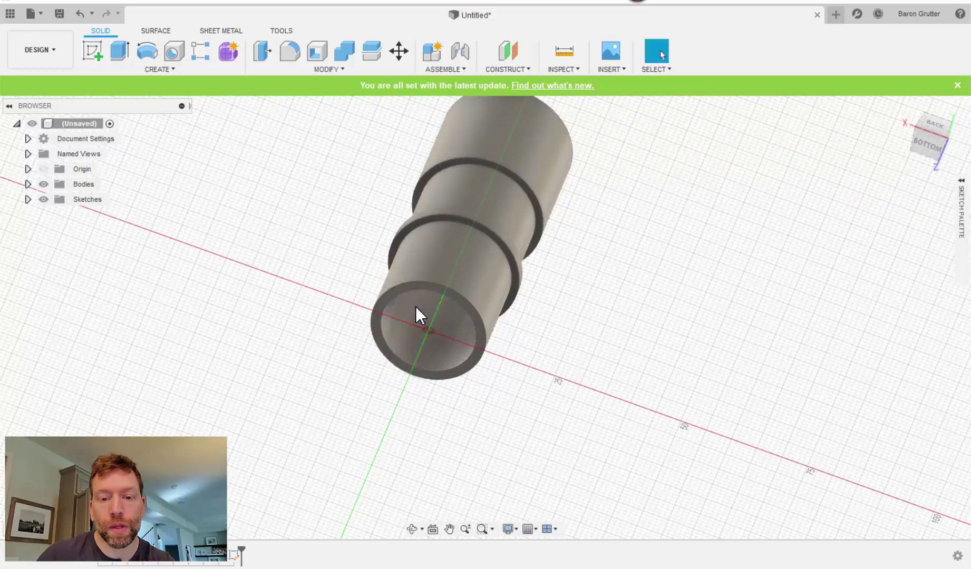
left_click(932, 129)
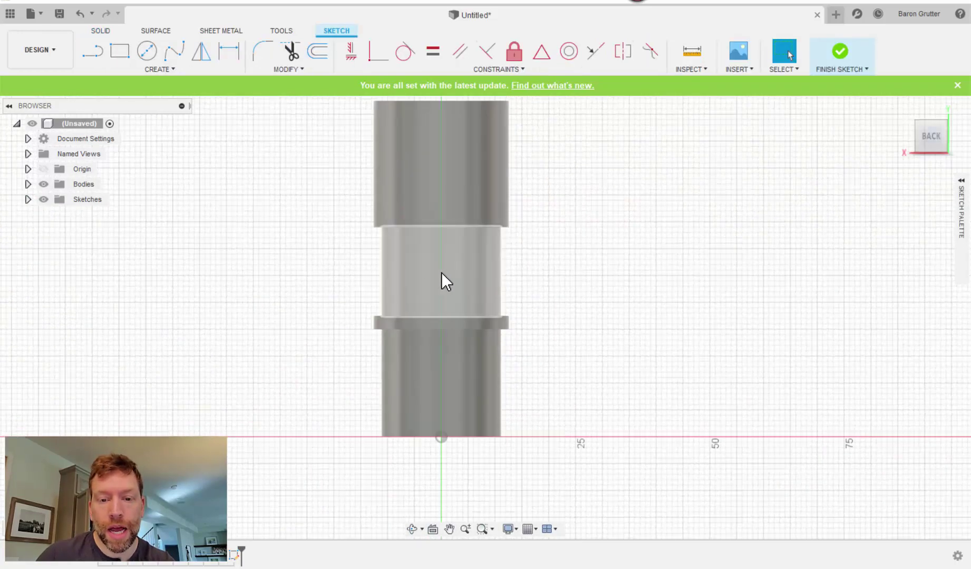
scroll(442, 273, "up", 2)
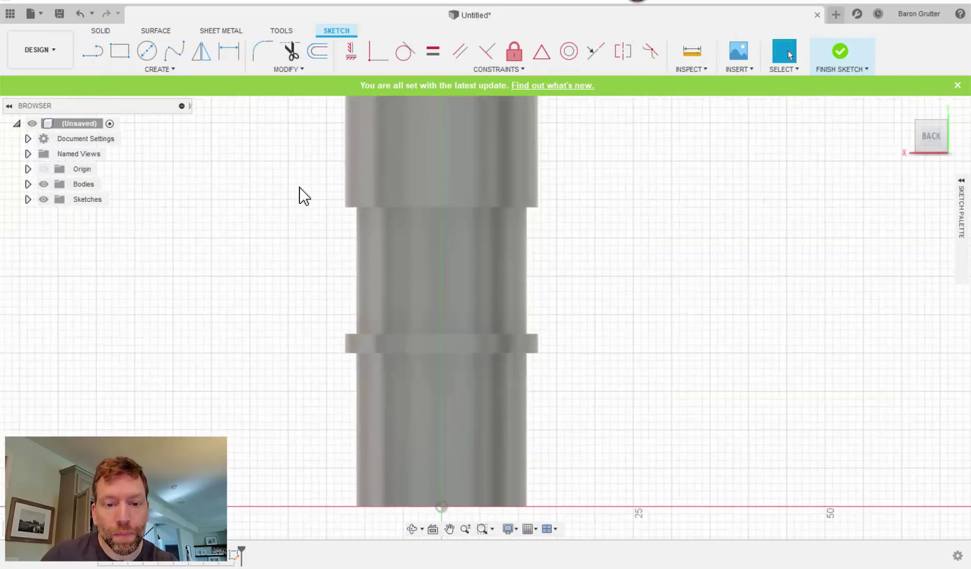
left_click(91, 52)
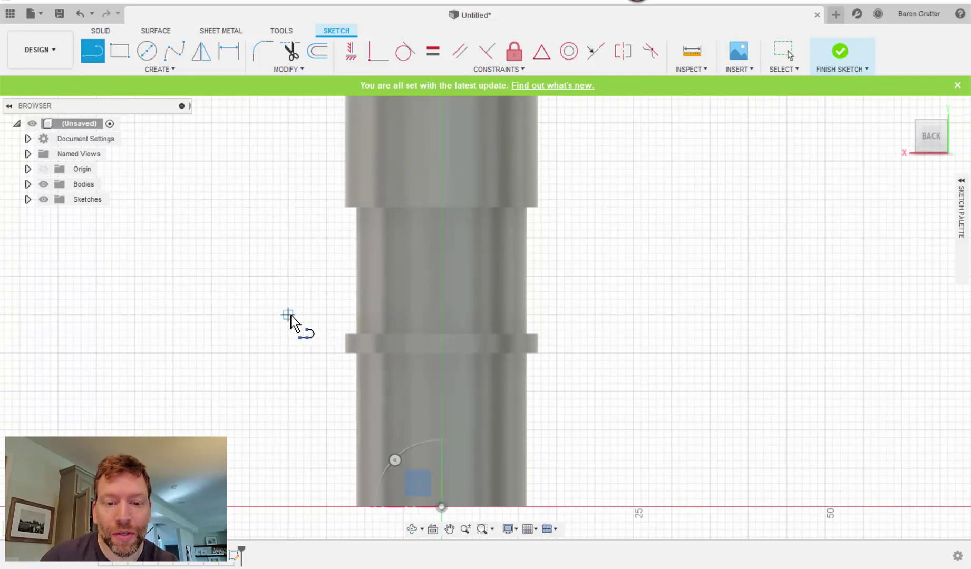
left_click(288, 276)
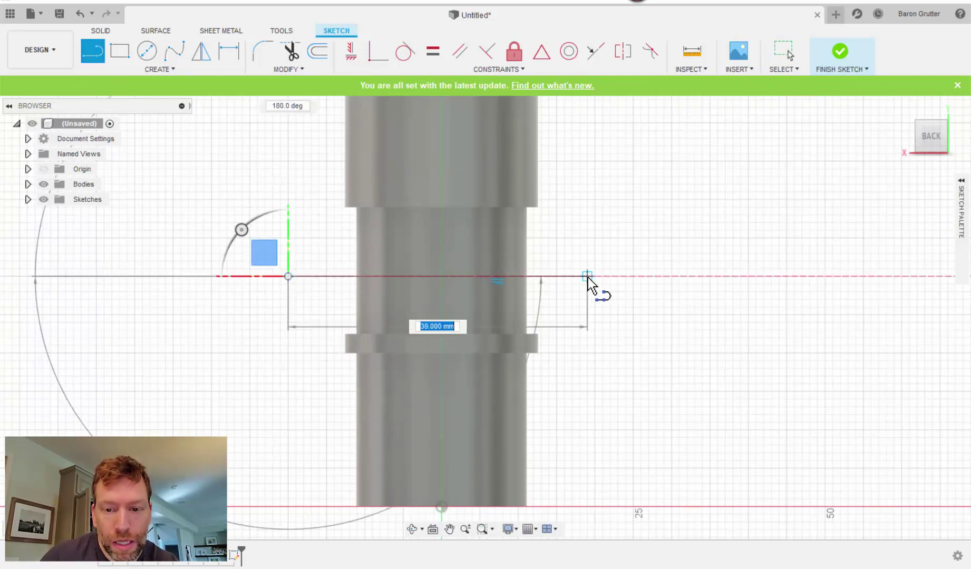
left_click(633, 276)
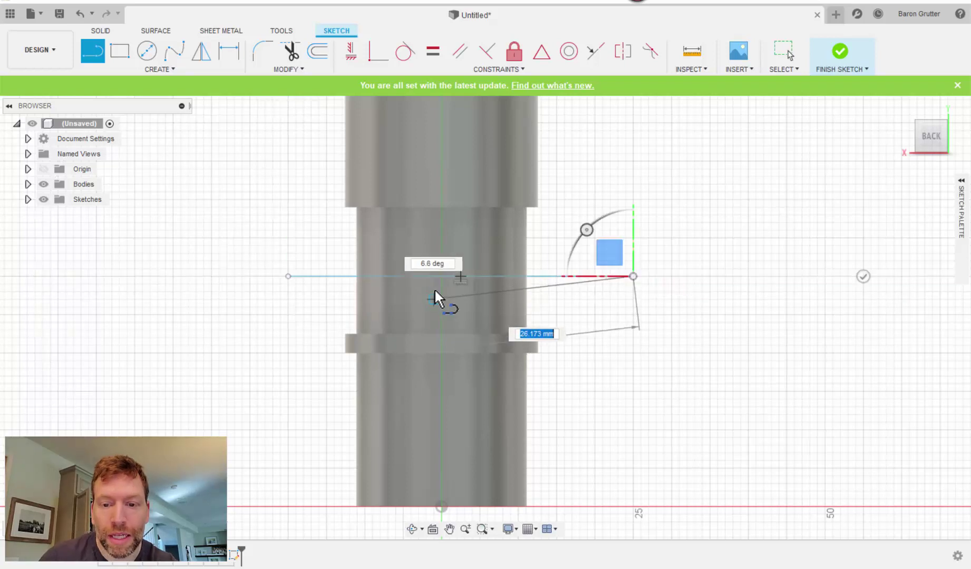
key("Escape")
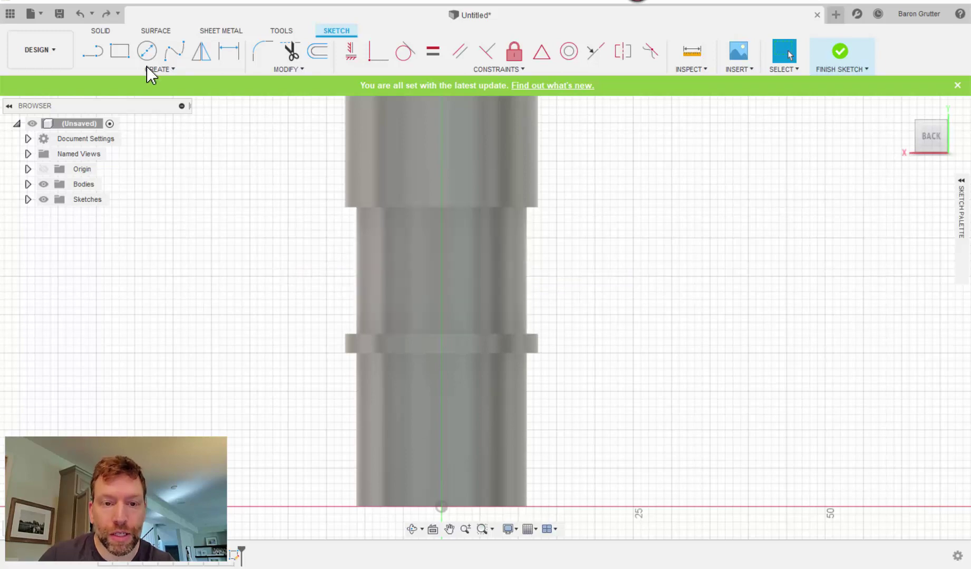
- Draw a 40 mm horizontal line across the connector's middle section, centred on the tube's axis
left_click(92, 51)
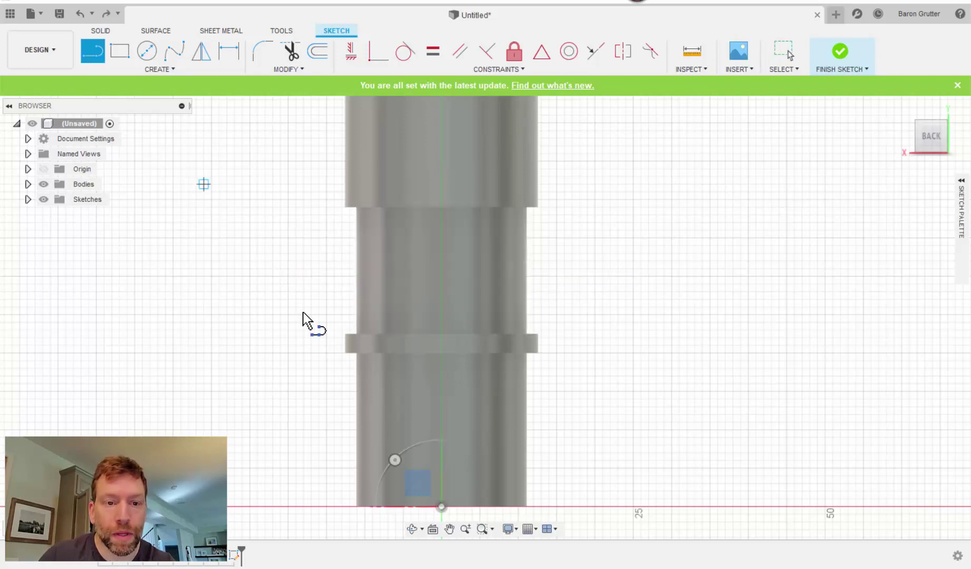
left_click(288, 276)
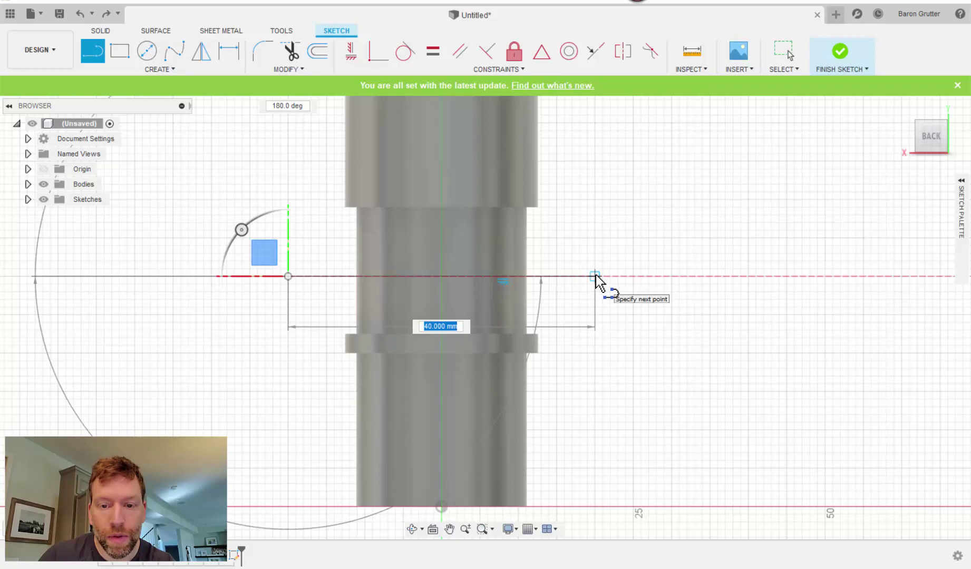
left_click(594, 276)
key("Escape")
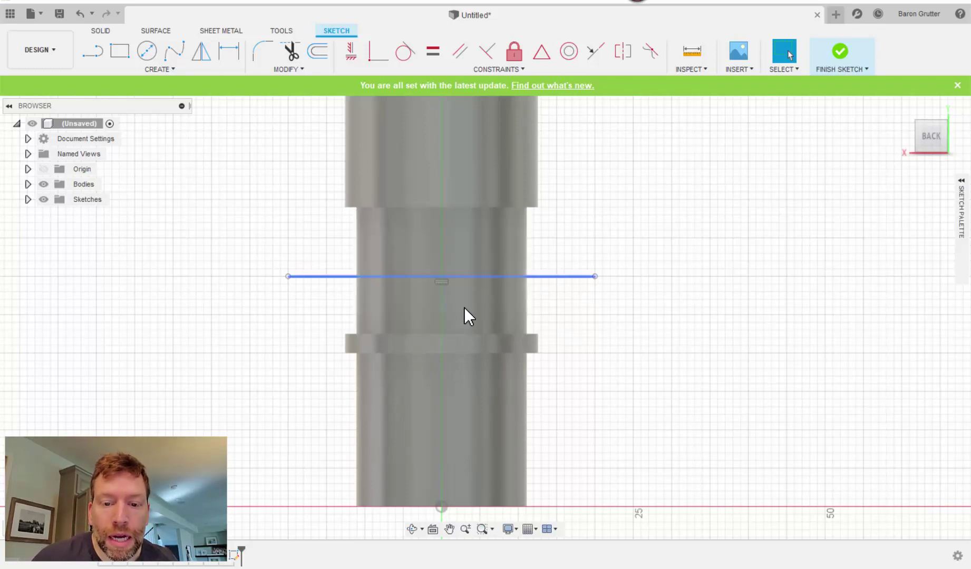
- Hide the connector's bodies, leaving only the sketch displayed
left_click(44, 184)
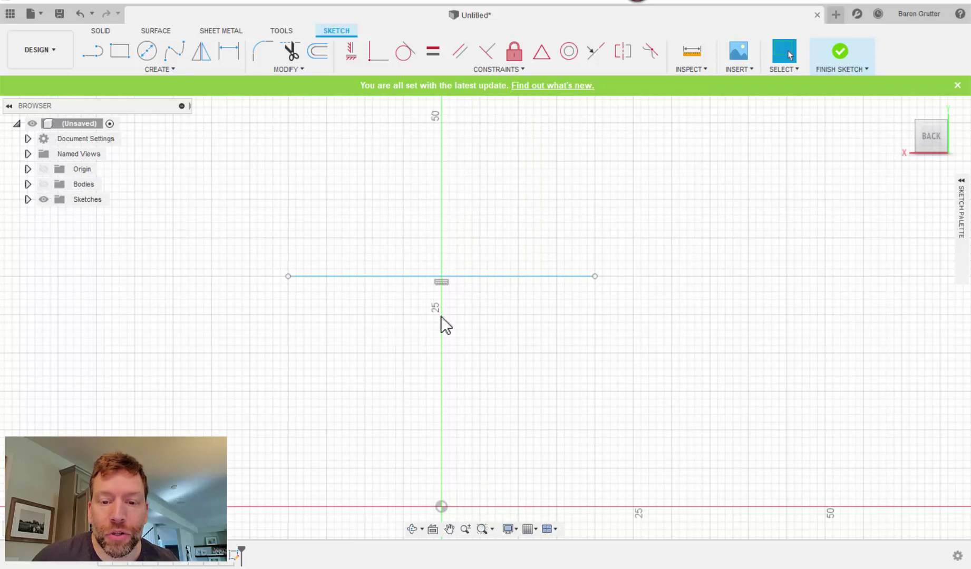
left_click(44, 184)
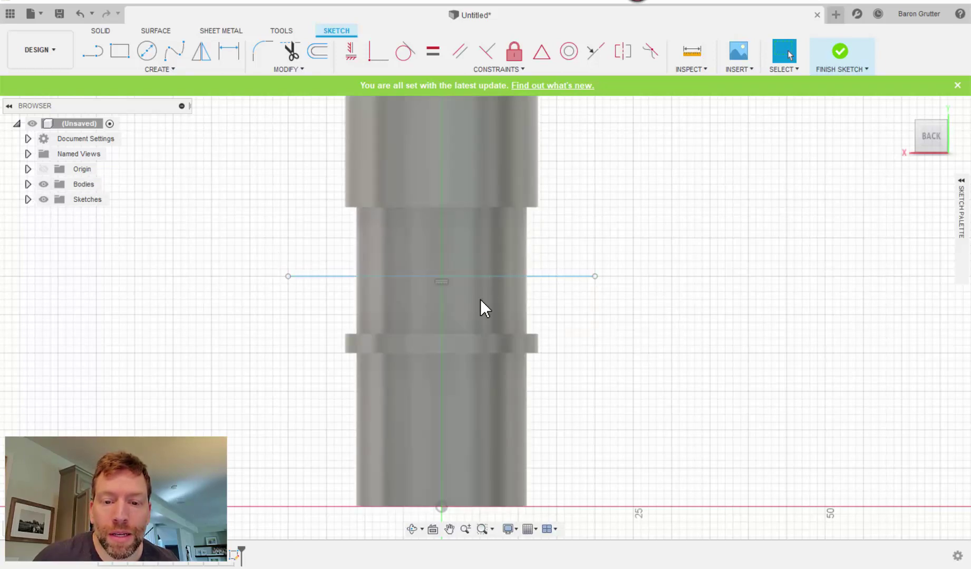
left_click(44, 184)
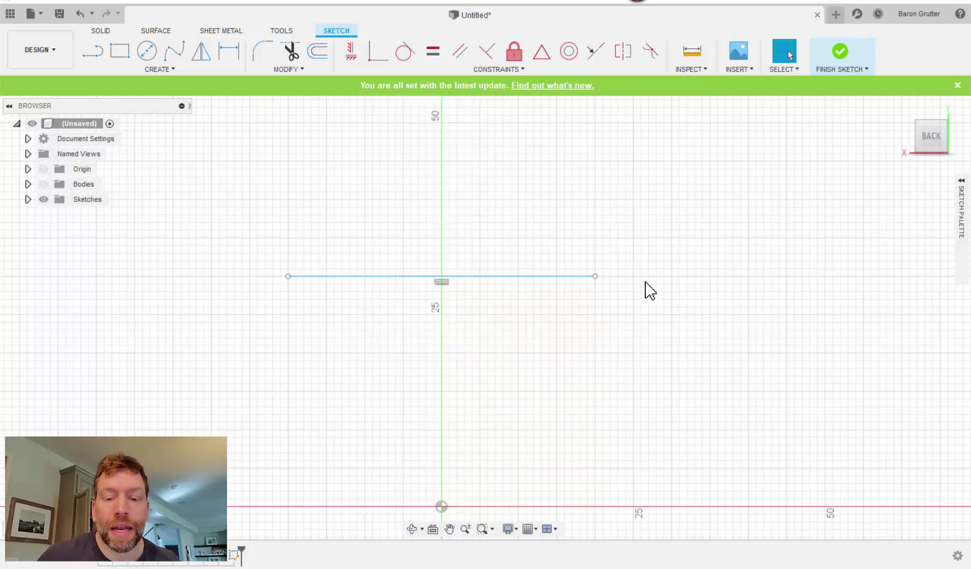
- Check the noted OI dimensions and draw a circle with the 4.2 mm inner diameter at the horizontal line's midpoint
scroll(645, 290, "up", 3)
middle_click_drag(347, 199, 436, 219)
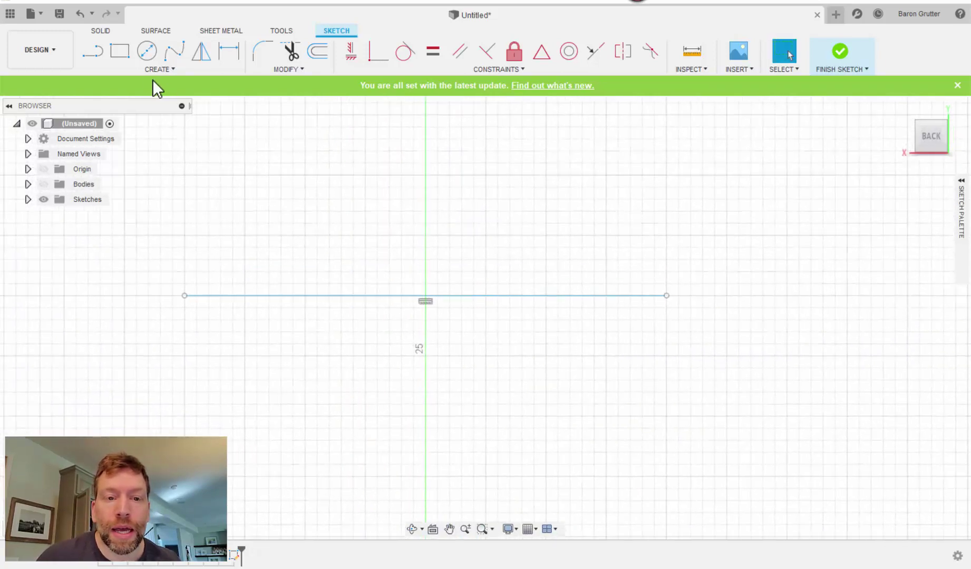
left_click(147, 51)
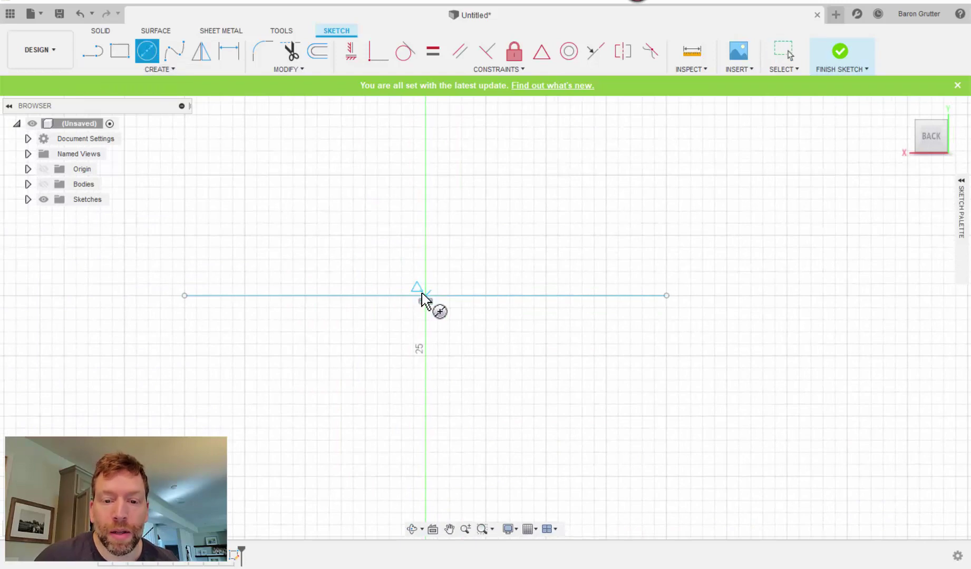
left_click(426, 296)
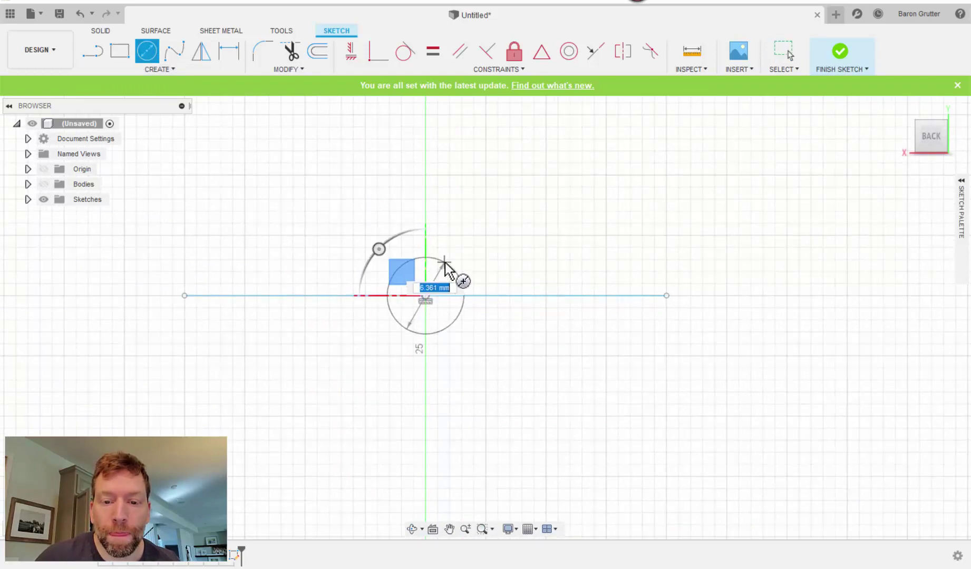
key("alt+Tab")
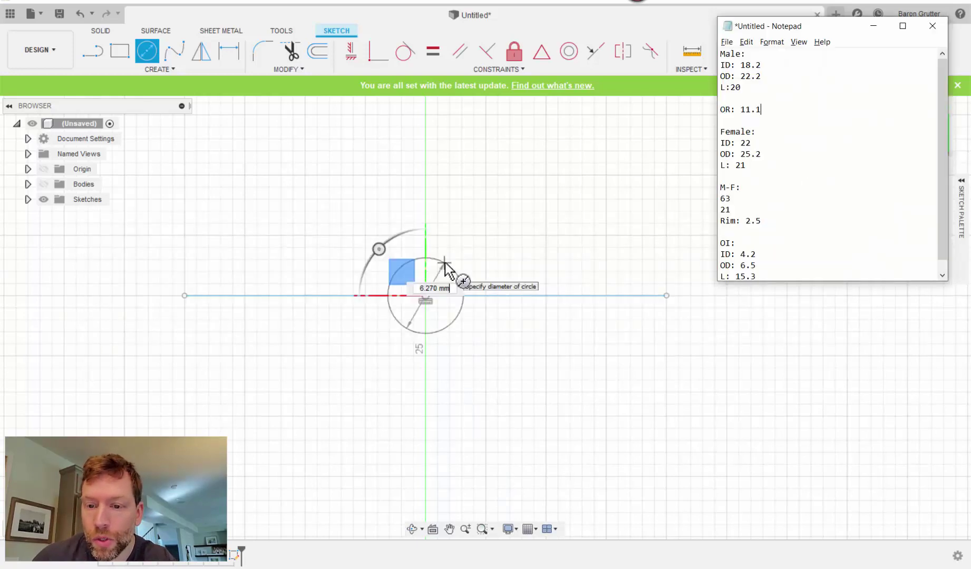
key("alt+Tab")
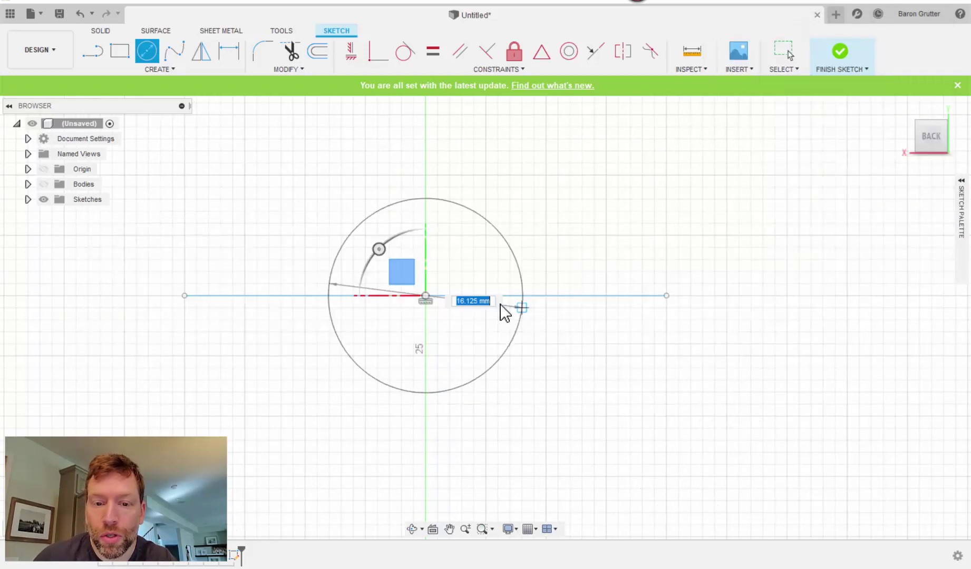
type("4.2")
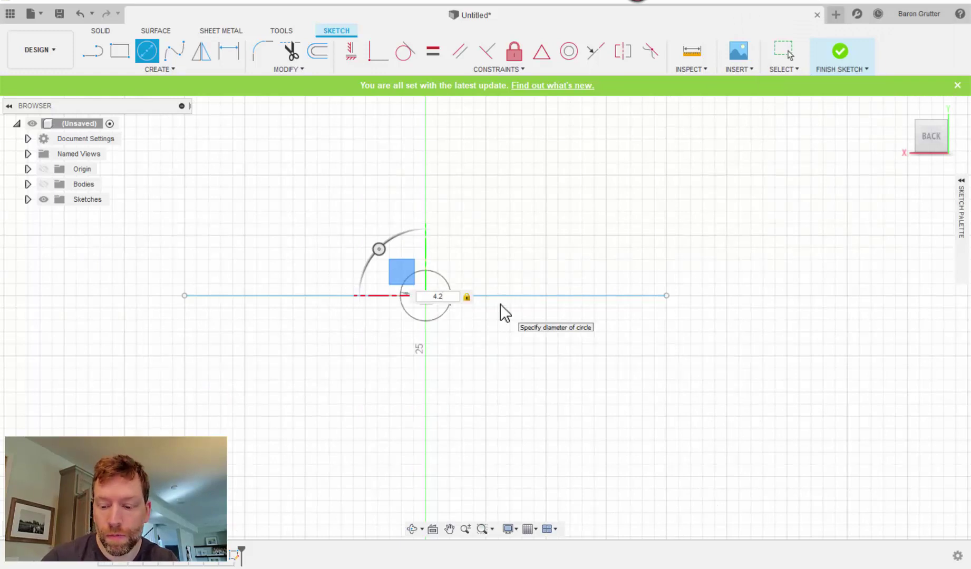
key("Return")
- Draw a concentric circle with the noted 6.5 mm outer diameter around the 4.2 mm circle and finish the sketch
key("c")
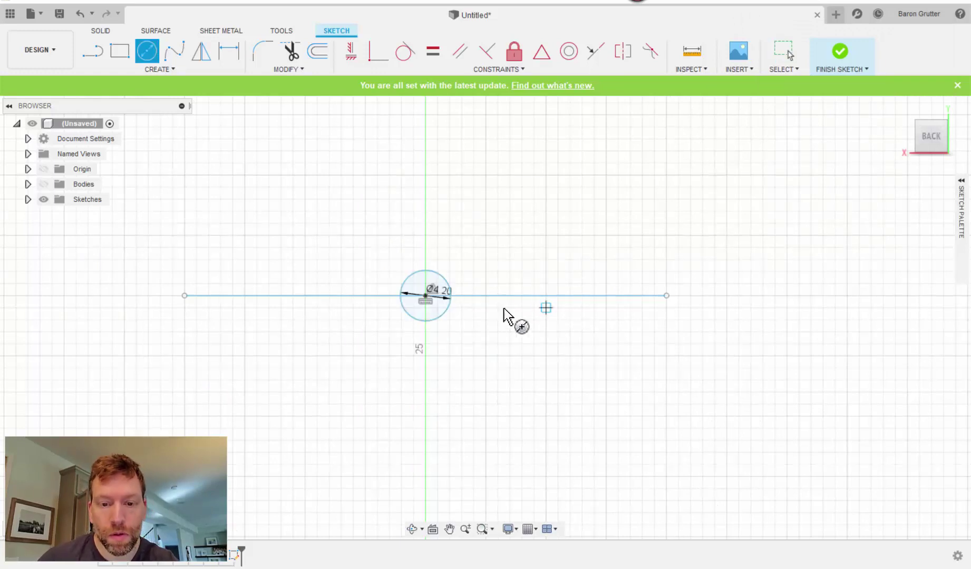
left_click(426, 295)
key("alt+Tab")
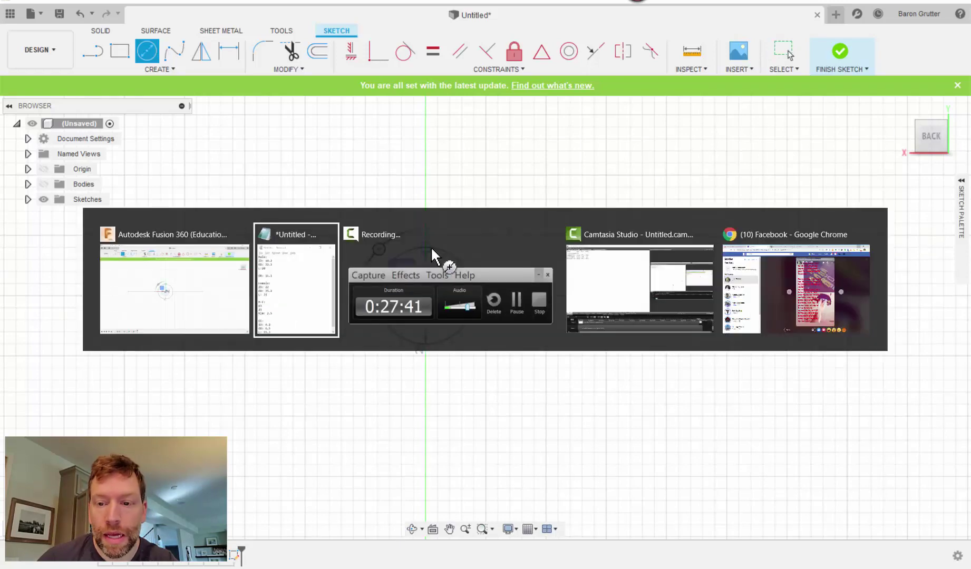
key("alt+Tab")
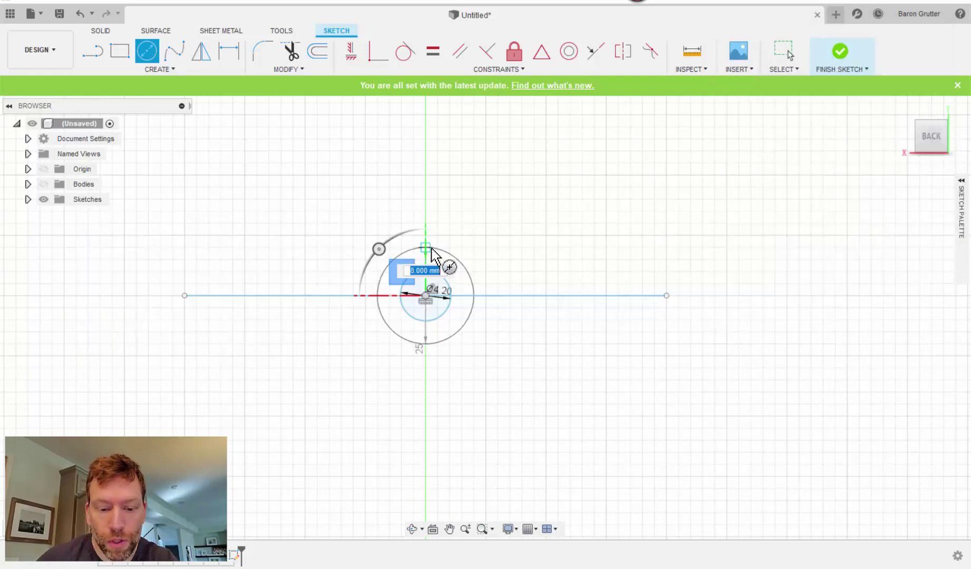
type("6")
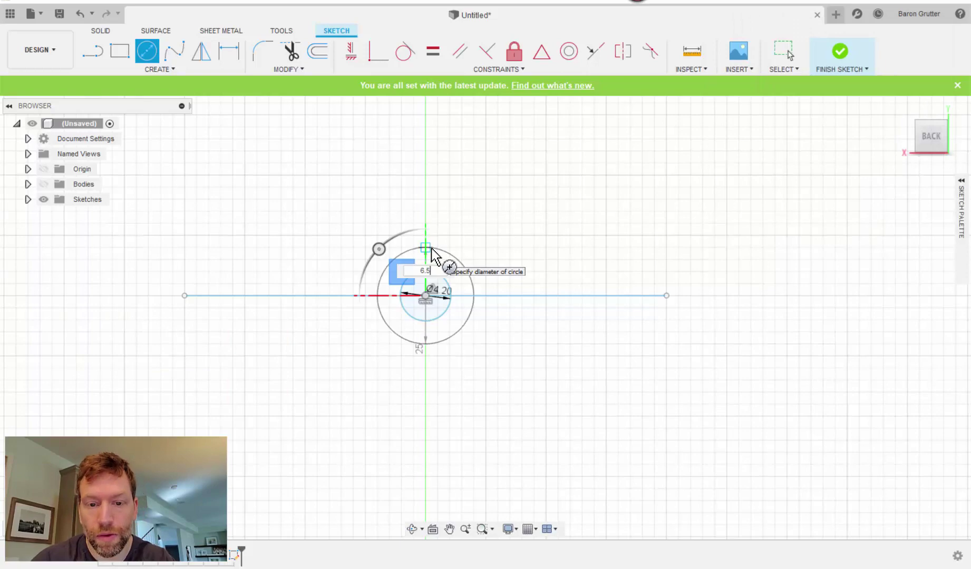
type(".5")
key("Return")
key("Escape")
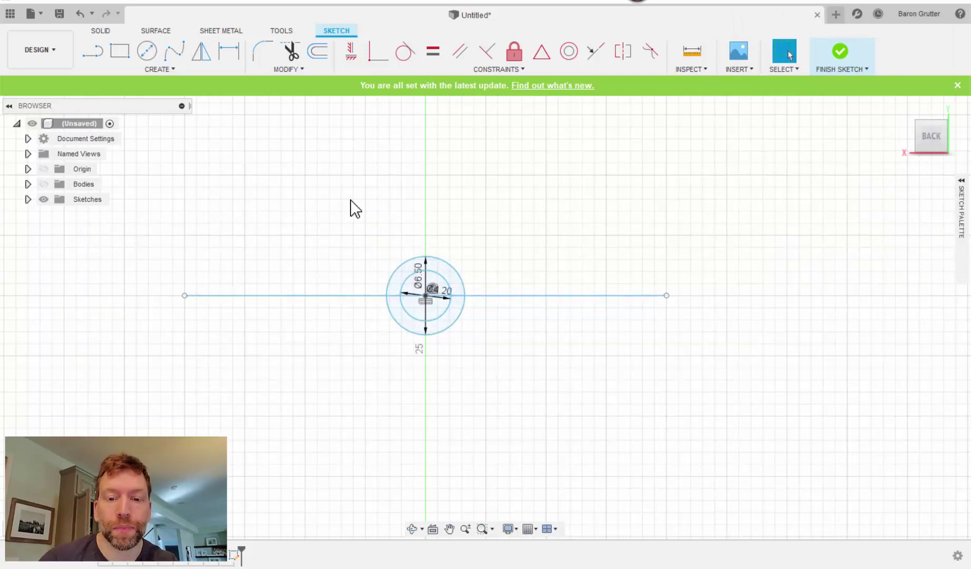
left_click(840, 51)
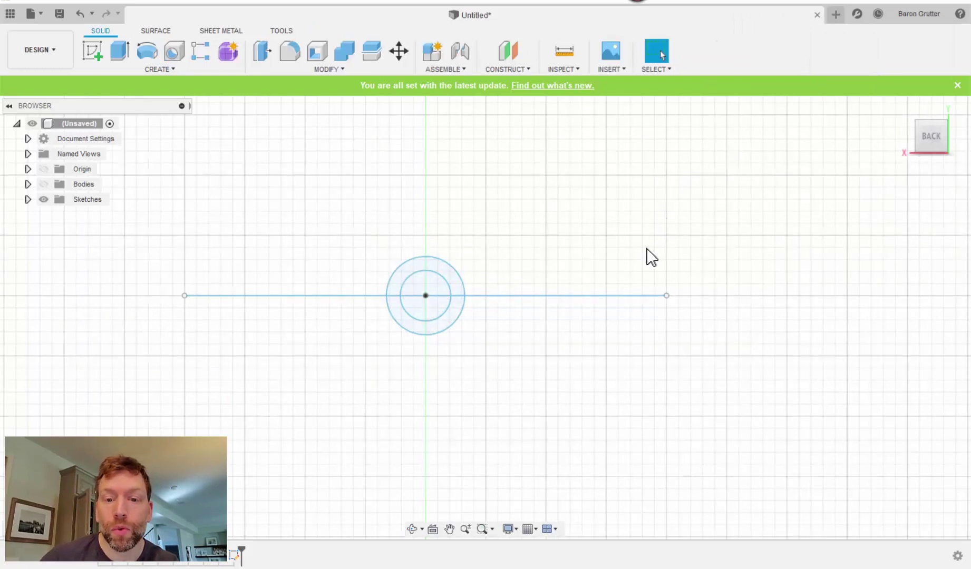
middle_click_drag(494, 373, 453, 309, "shift")
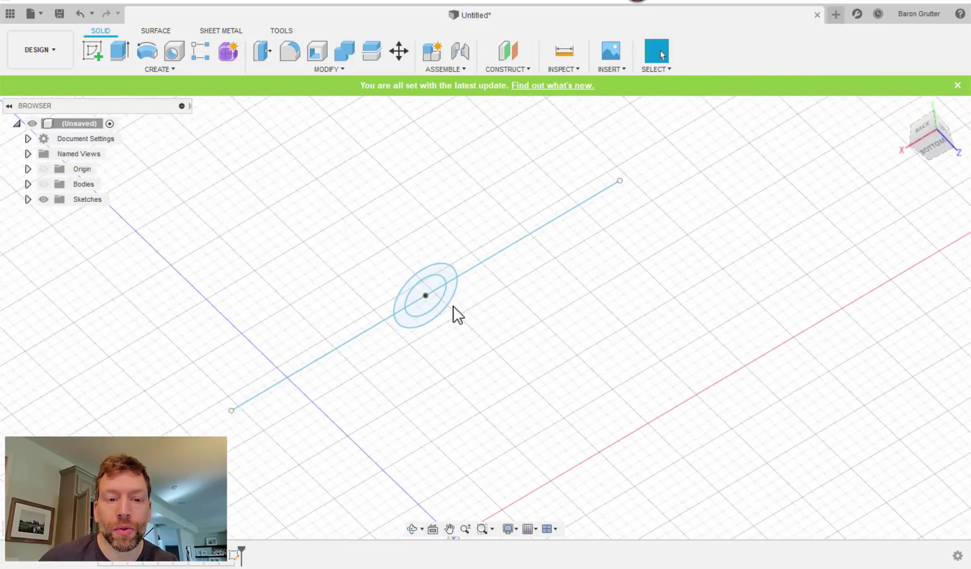
- Check the noted OI length and display the connector's bodies to compare the circles with the tube
key("alt+Tab")
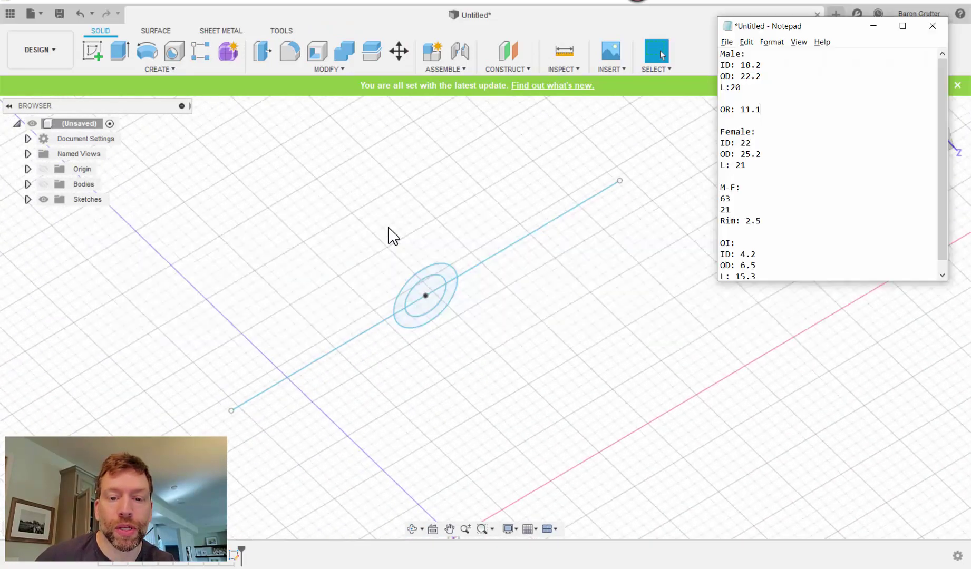
scroll(735, 246, "down", 1)
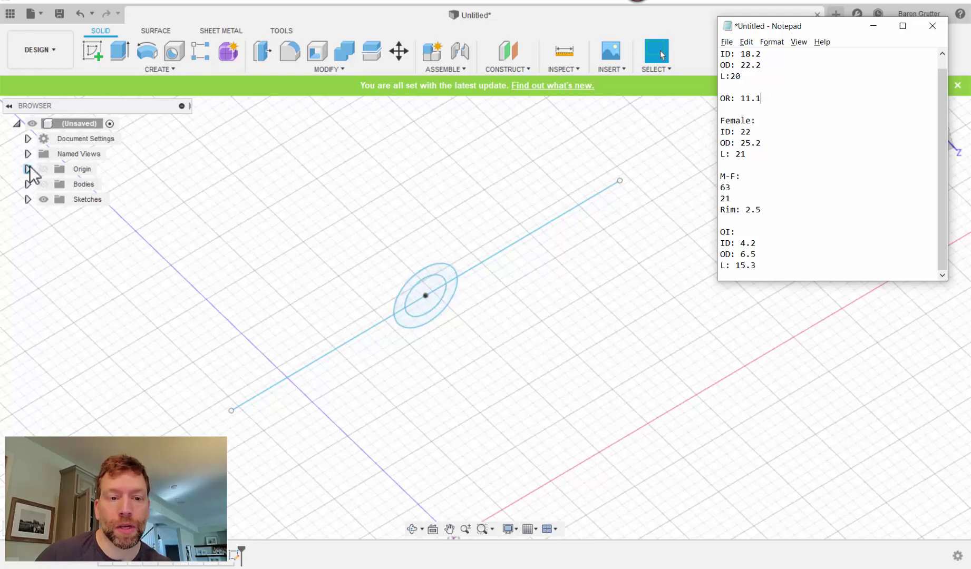
left_click(43, 184)
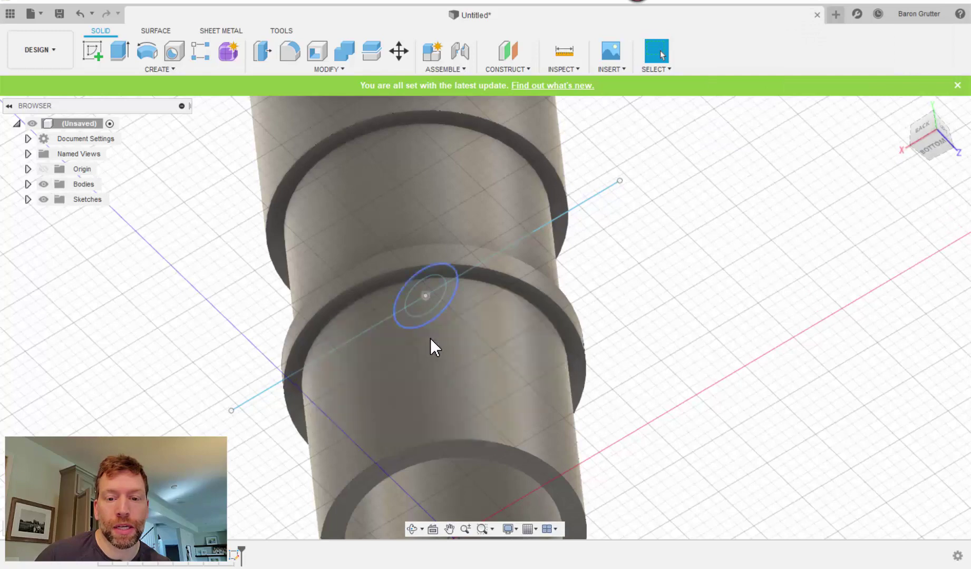
middle_click_drag(431, 344, 444, 396, "shift")
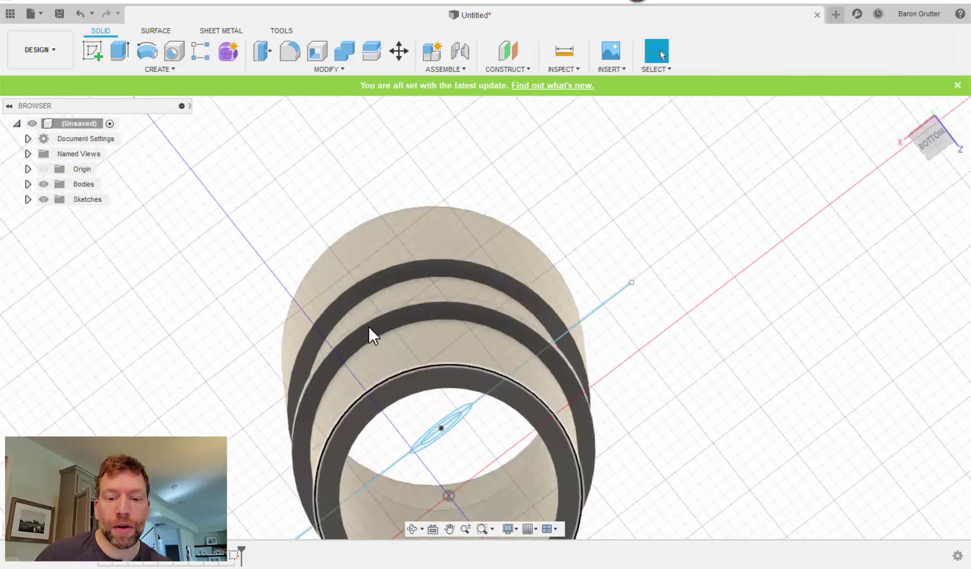
- Add the total length as "TL: 26.4" beneath the OI dimensions in the Notepad notes and return to the model
key("alt+Tab")
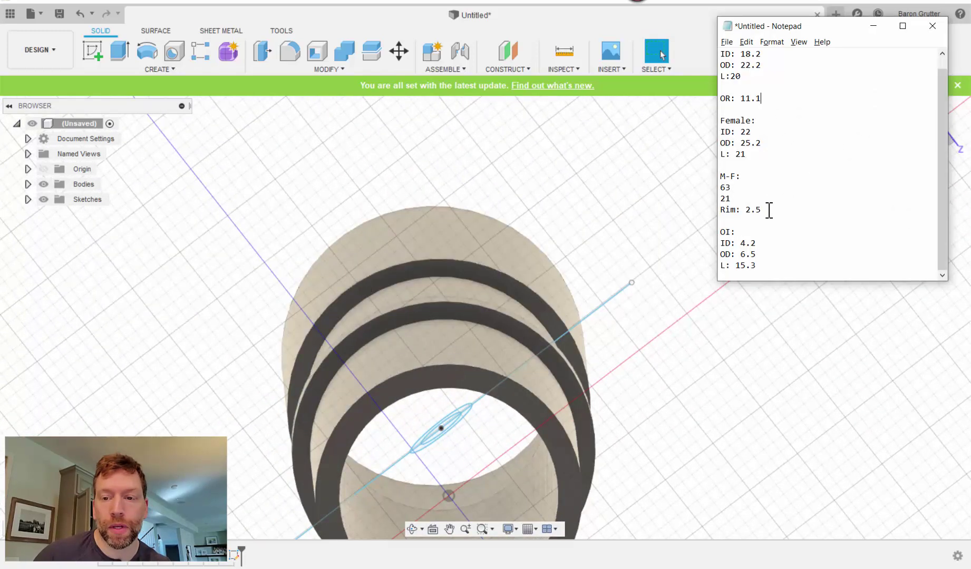
key("Return")
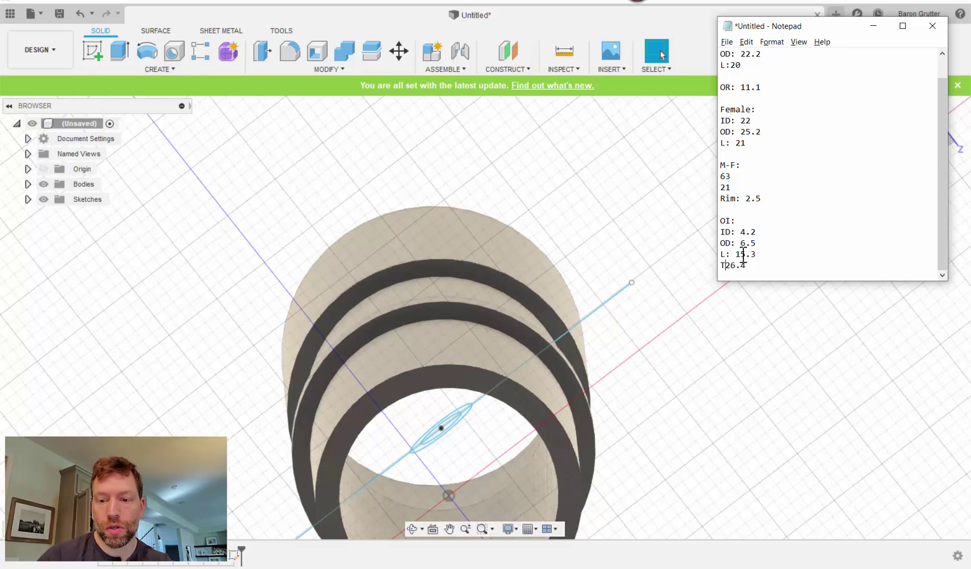
type("L")
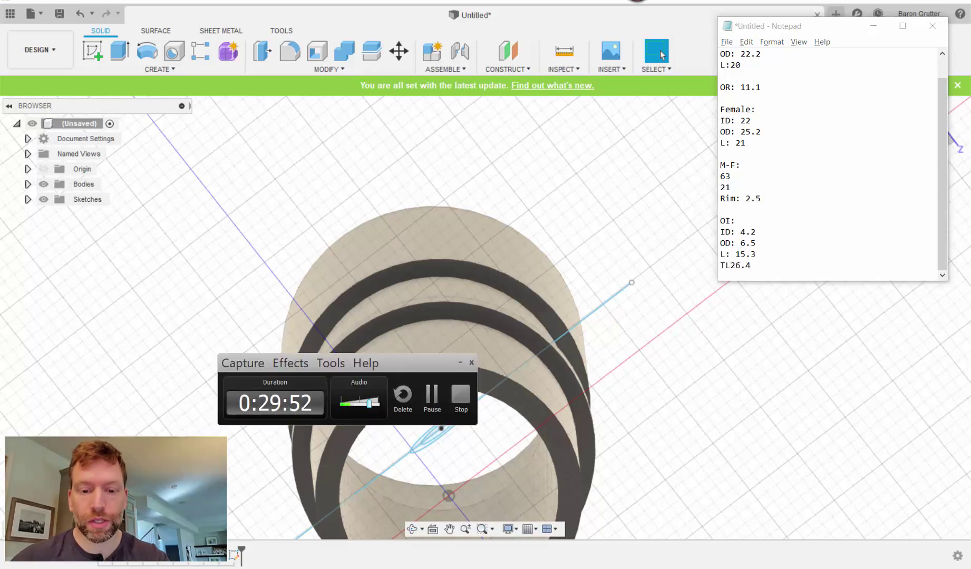
left_click(437, 402)
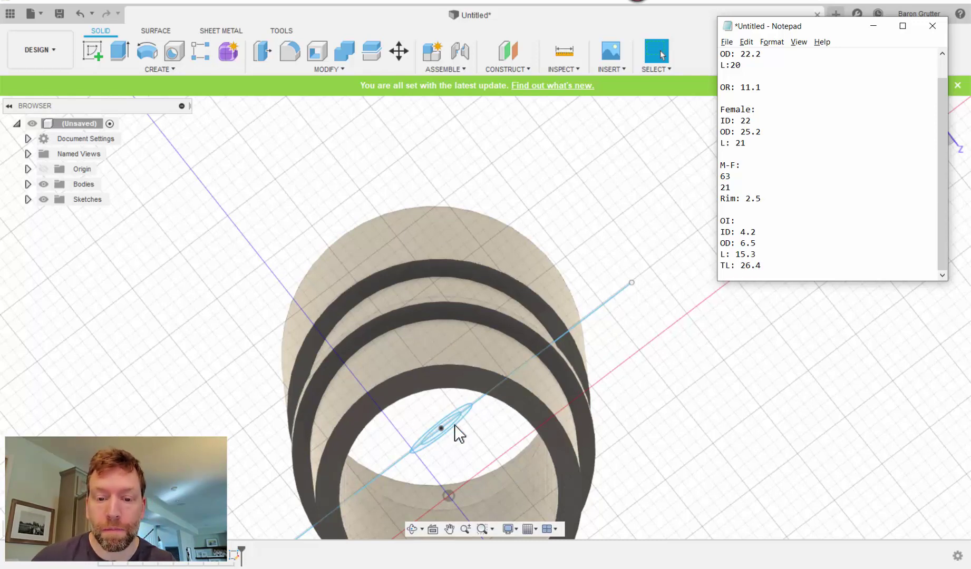
left_click(350, 191)
- With the connector's bodies hidden, extrude both halves of the ring between the two circles 26.4 mm as a new body
middle_click_drag(335, 182, 394, 297, "shift")
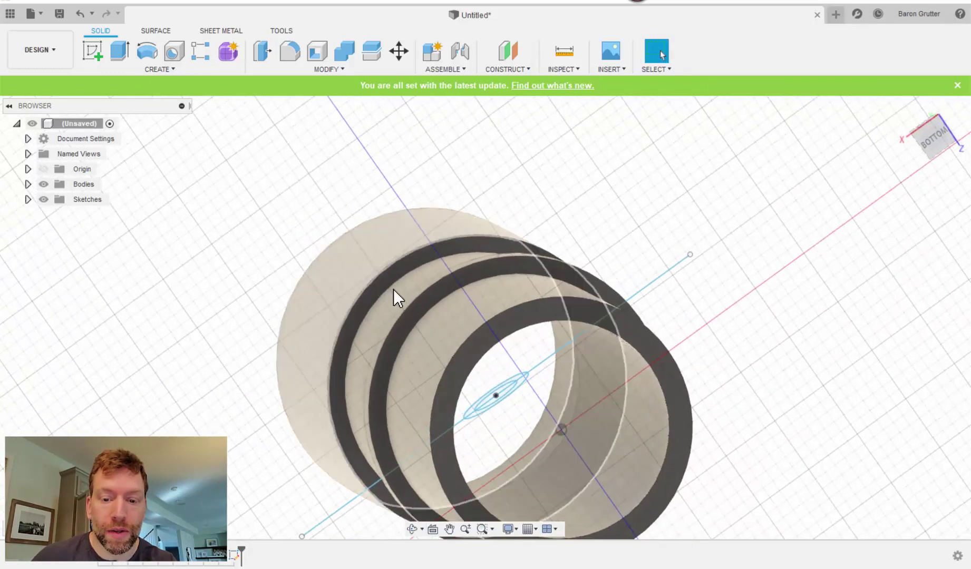
left_click(120, 52)
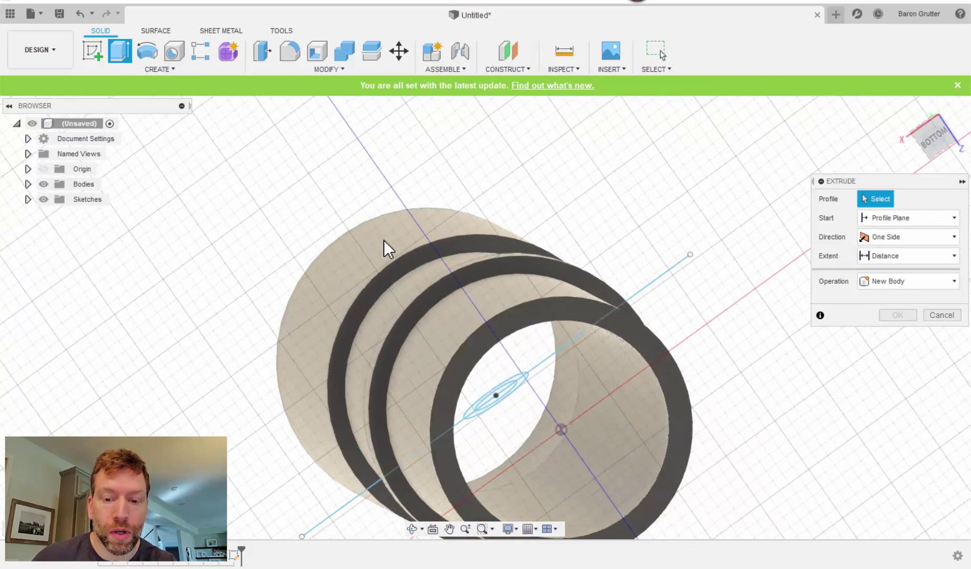
left_click(43, 184)
mouse_move(169, 199)
middle_mouse_down("shift")
mouse_move(481, 267)
mouse_move(506, 296)
mouse_move(500, 277)
mouse_move(454, 336)
mouse_move(452, 328)
mouse_move(437, 363)
mouse_move(433, 340)
middle_mouse_up("shift")
scroll(452, 328, "up", 2)
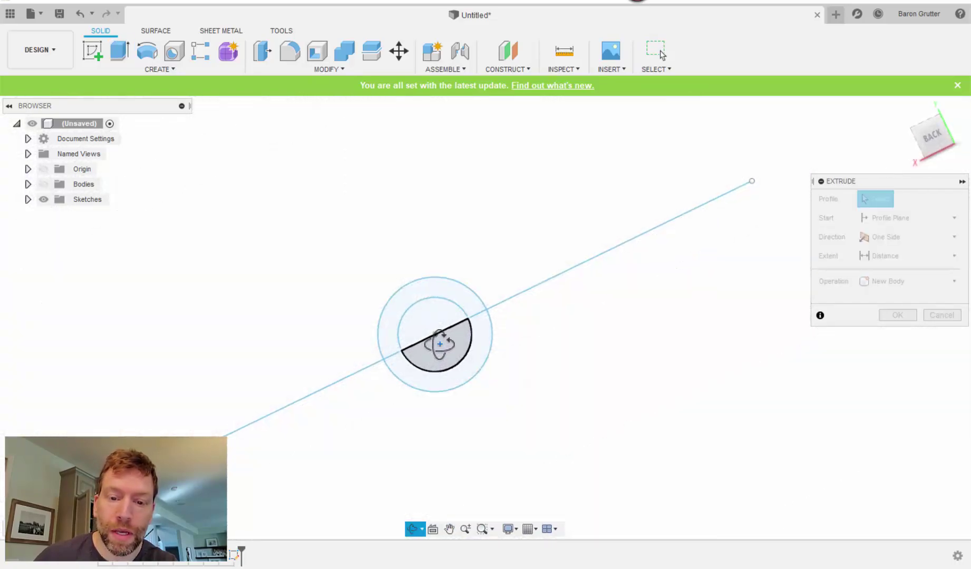
left_click(415, 296)
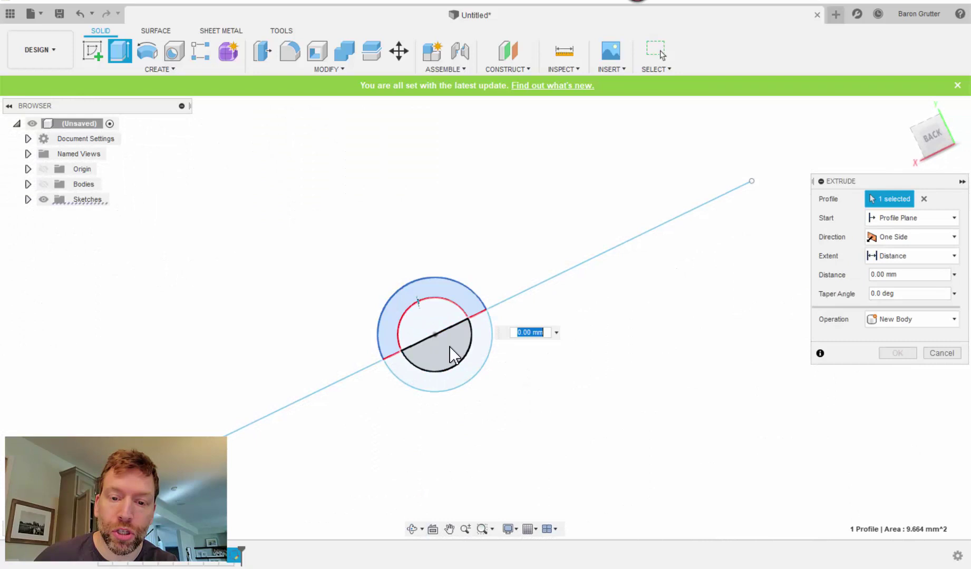
left_click(464, 372)
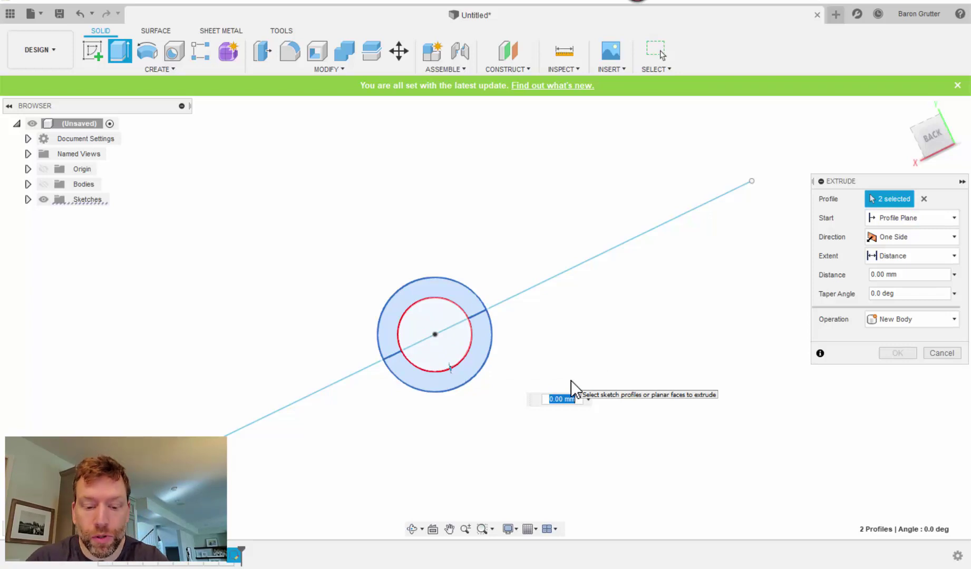
type("26.4")
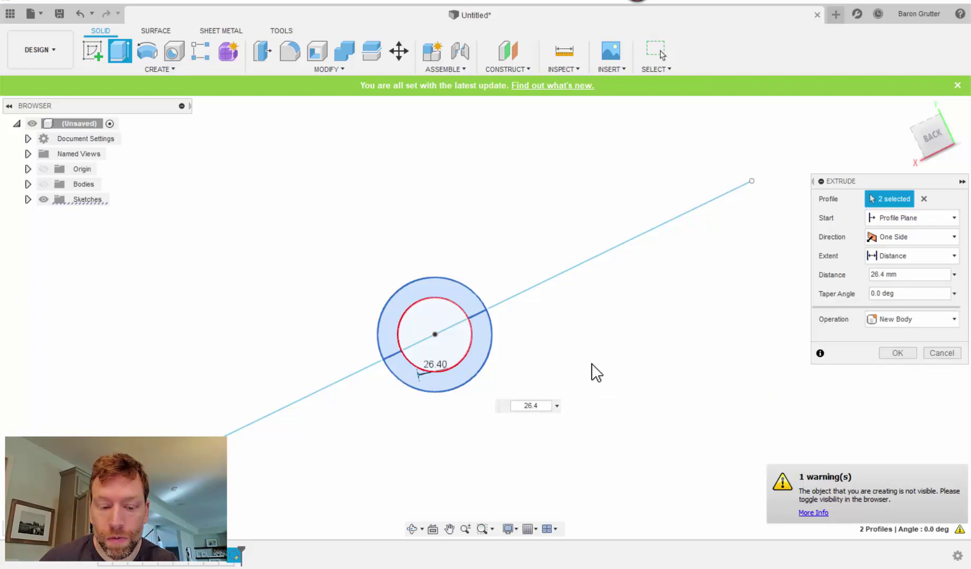
left_click(901, 353)
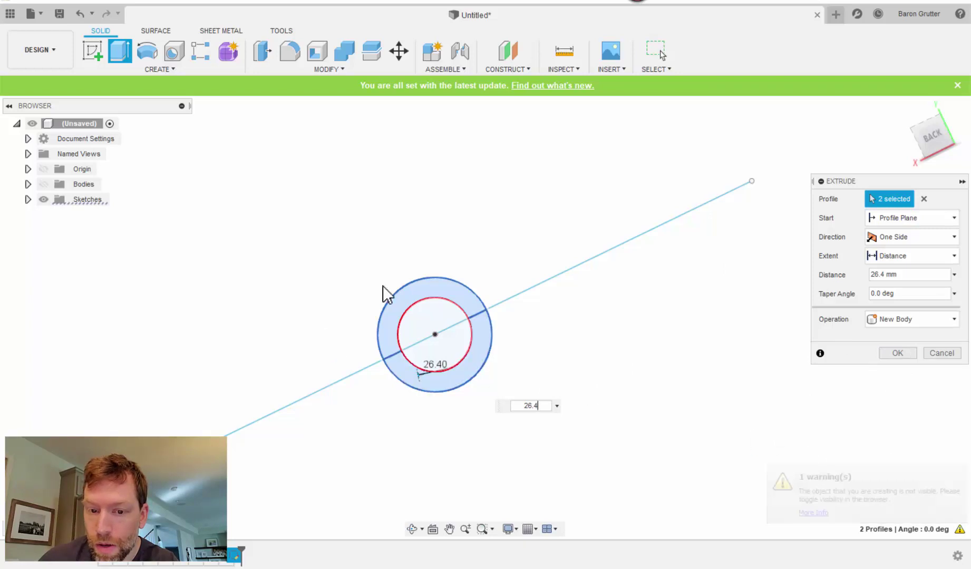
left_click(896, 353)
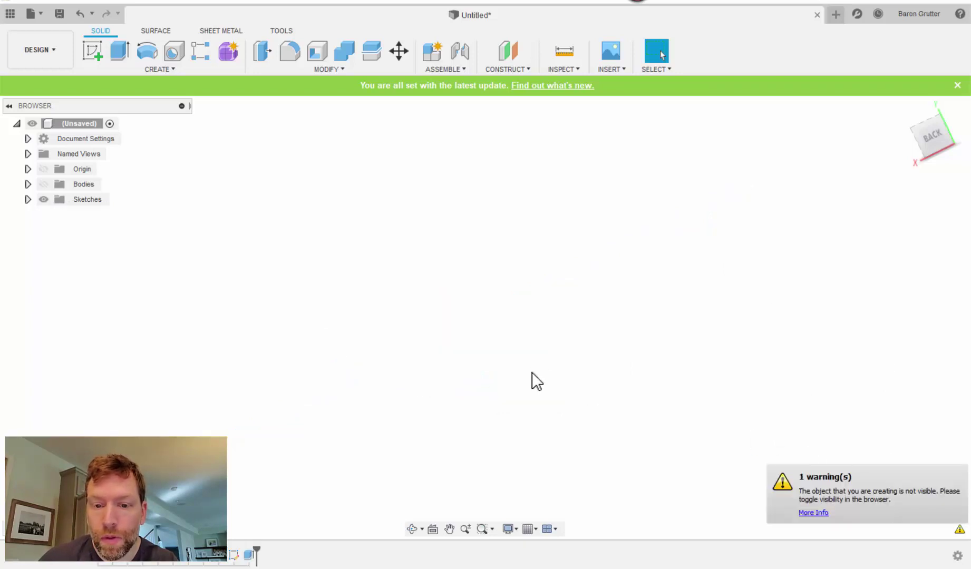
- Display the bodies to inspect the extruded side tube, and open its extrusion for editing without changing it
left_click(43, 184)
middle_click_drag(87, 242, 287, 345, "shift")
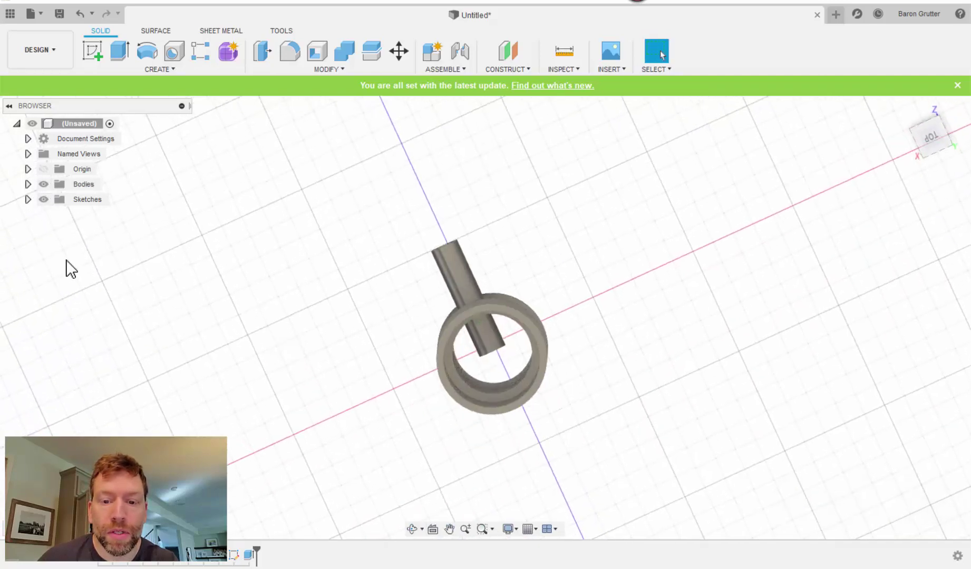
left_click(43, 184)
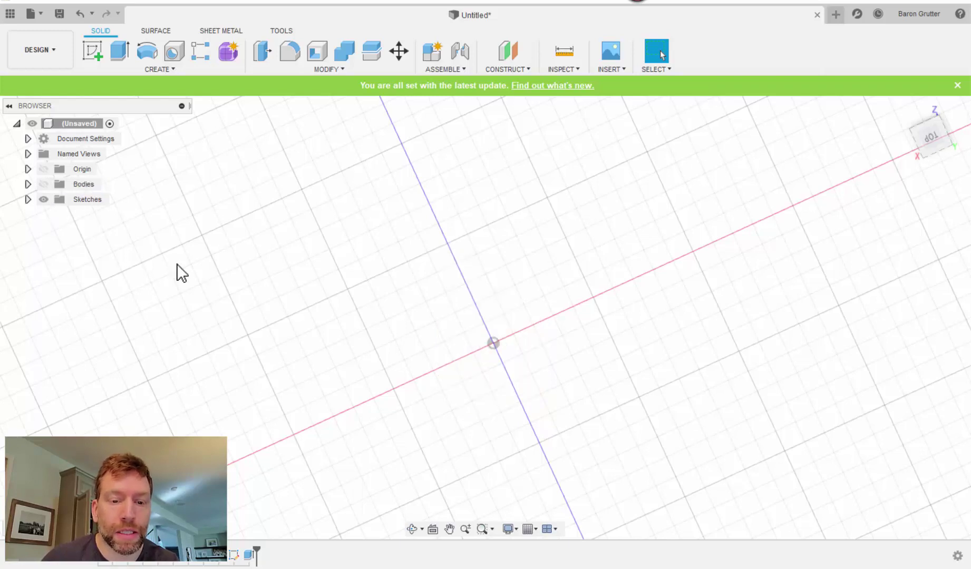
right_click(249, 555)
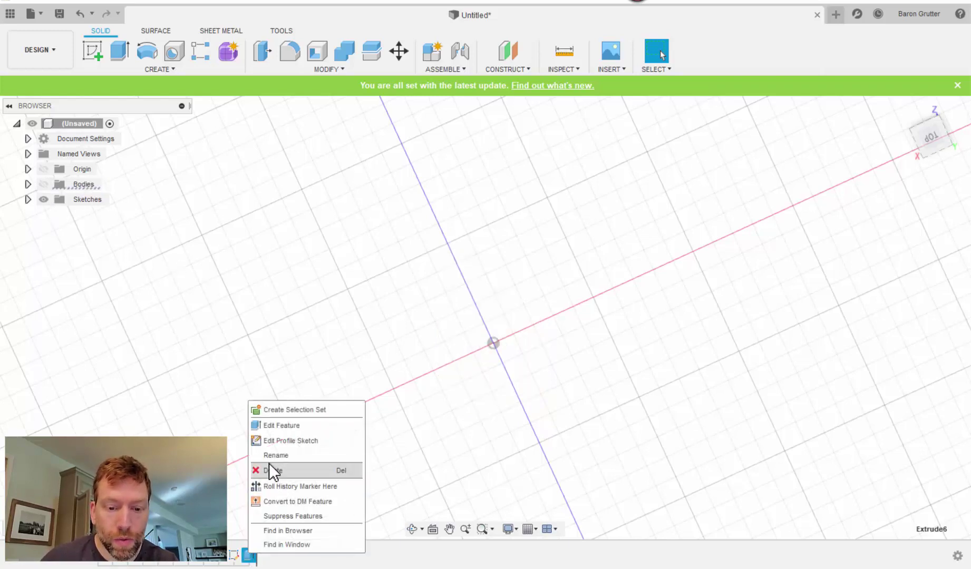
left_click(256, 424)
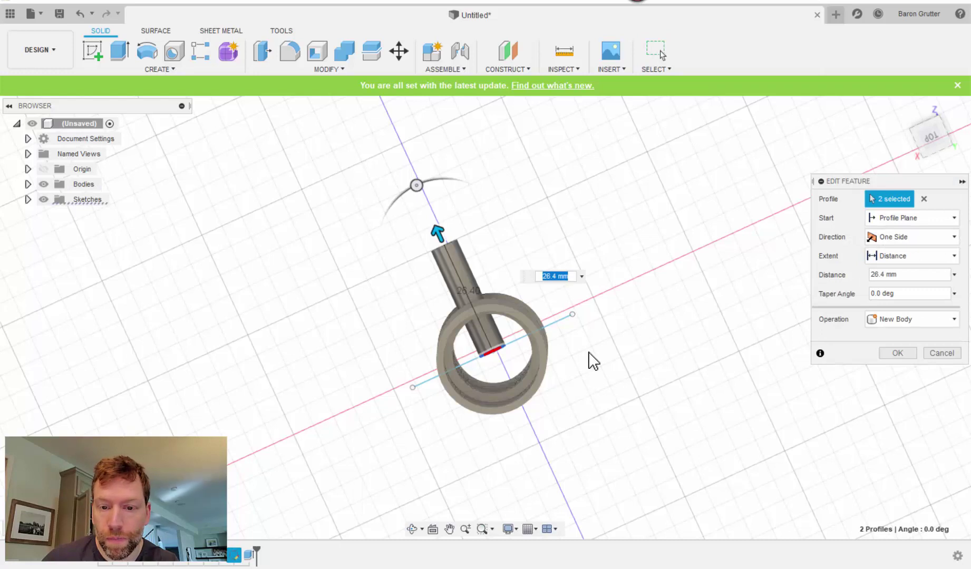
left_click(941, 354)
- Undo the side tube's extrusion
key("ctrl+z")
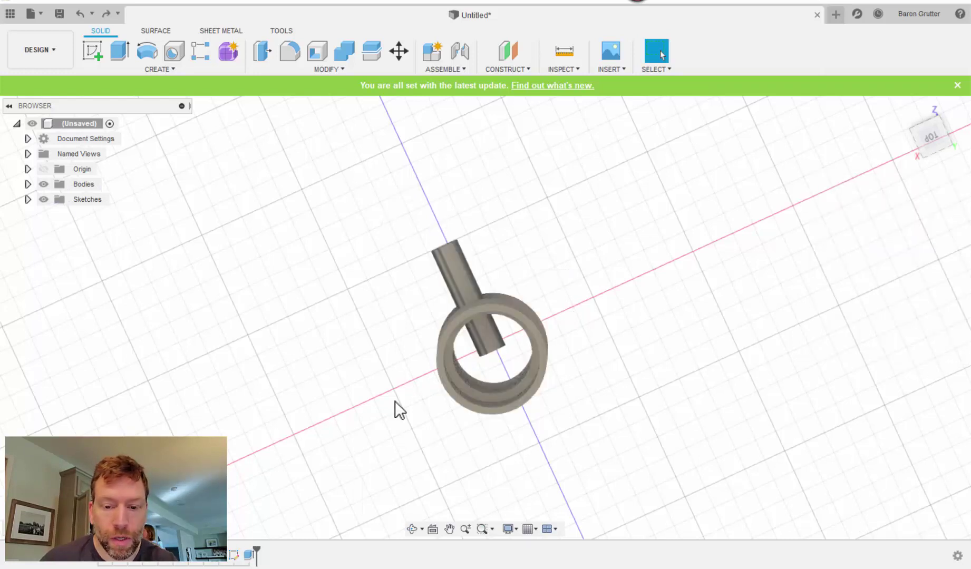
key("ctrl+z")
key("ctrl+z")
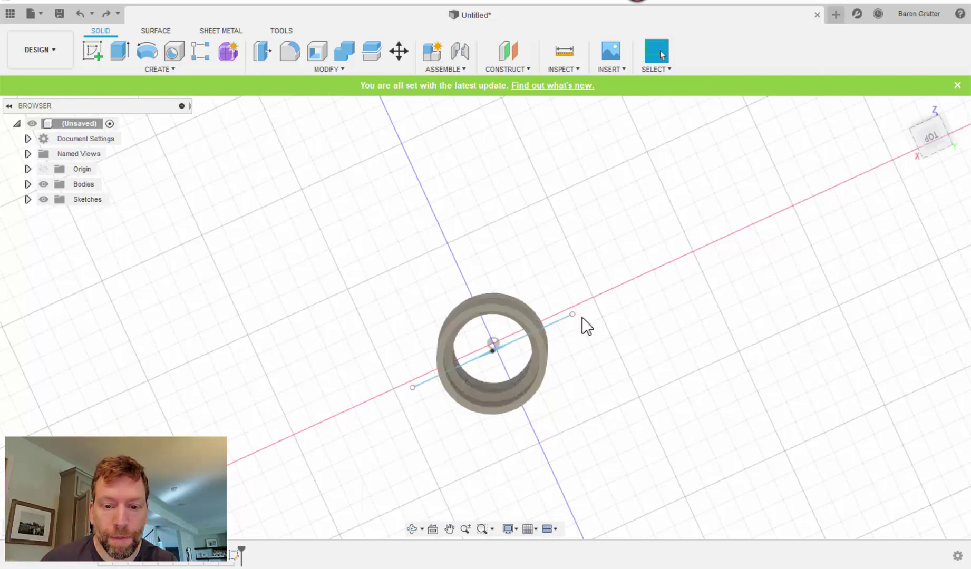
- Hide the connector's bodies to expose the two concentric circles of the side tube sketch
middle_click_drag(580, 324, 381, 257, "shift")
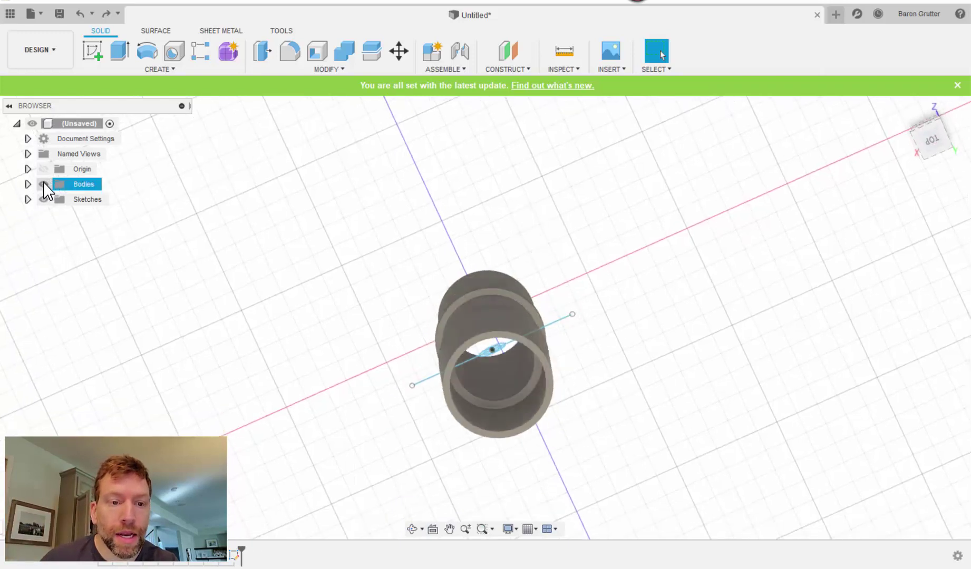
left_click(28, 183)
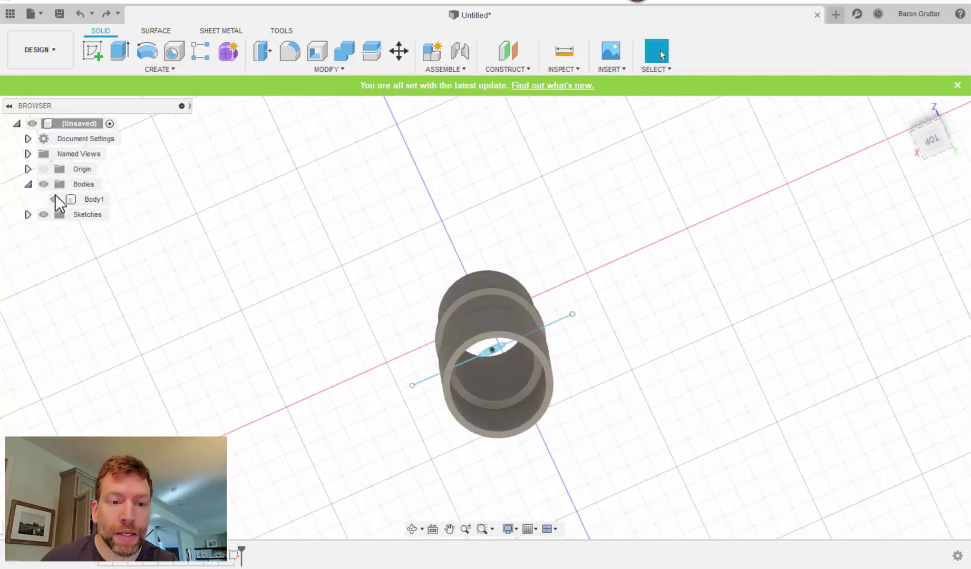
left_click(54, 200)
left_click(55, 200)
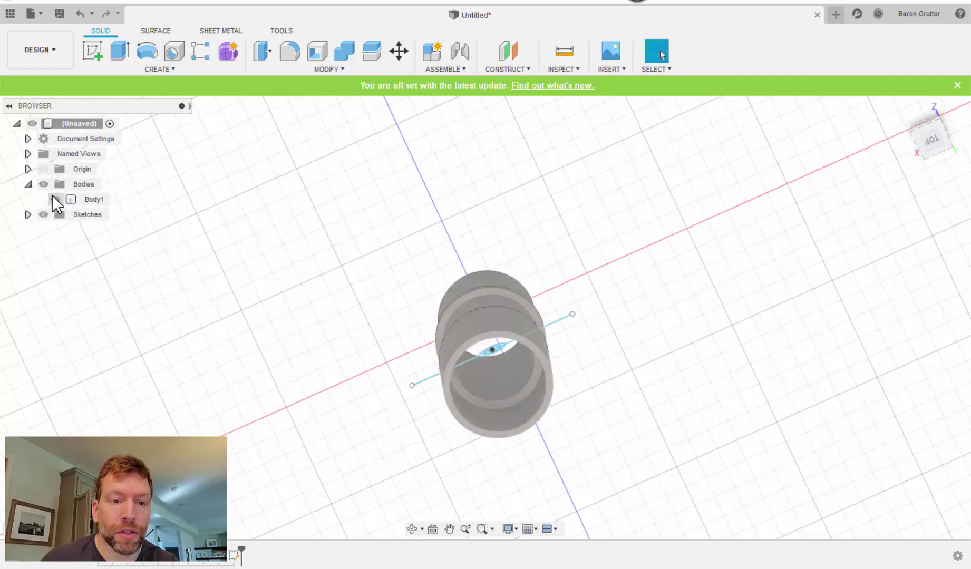
left_click(43, 184)
mouse_move(436, 262)
middle_mouse_down("shift")
mouse_move(444, 287)
mouse_move(512, 338)
middle_mouse_up("shift")
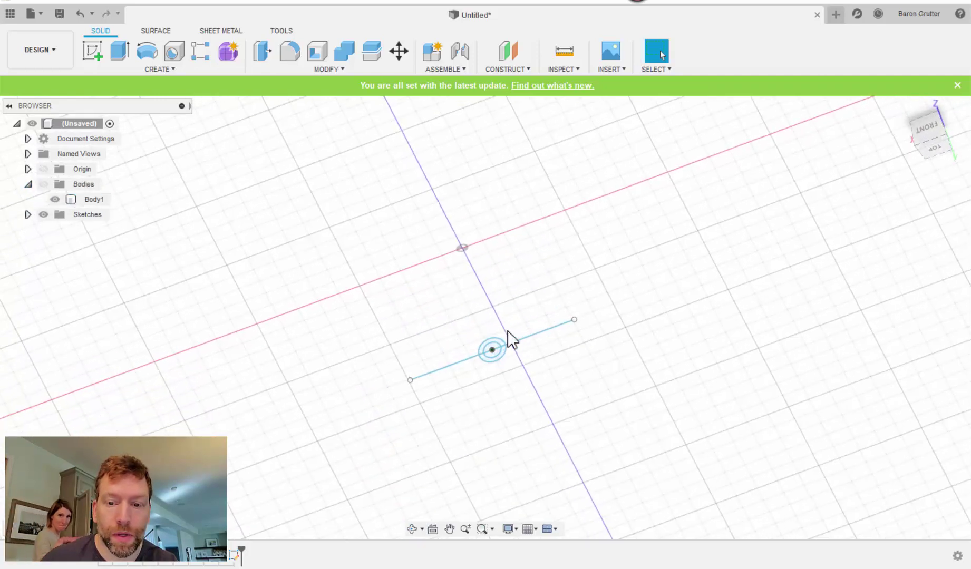
scroll(515, 340, "down", 1)
scroll(515, 347, "up", 4)
scroll(516, 347, "up", 2)
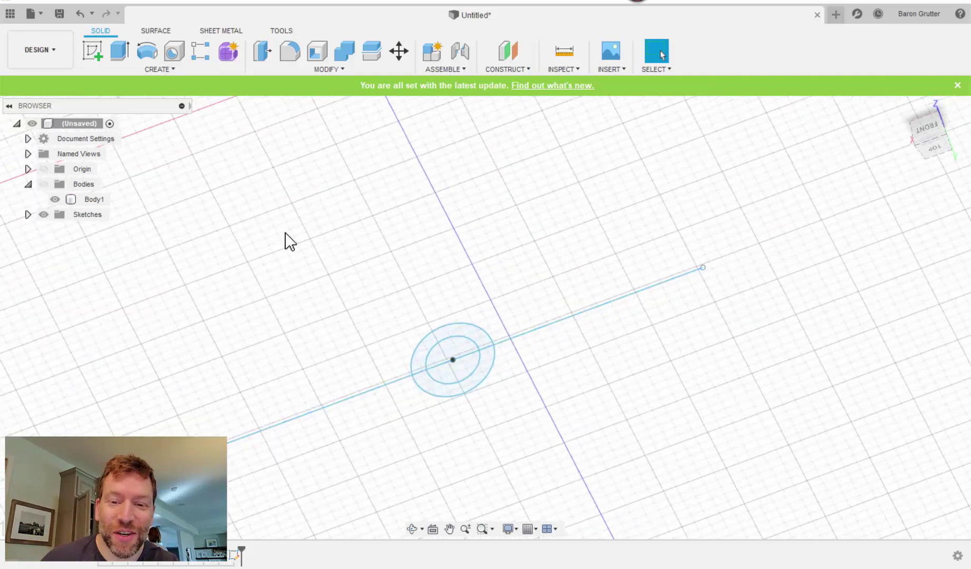
- Start extruding both halves of the ring between the two circles with a distance of 26.4 mm
left_click(121, 55)
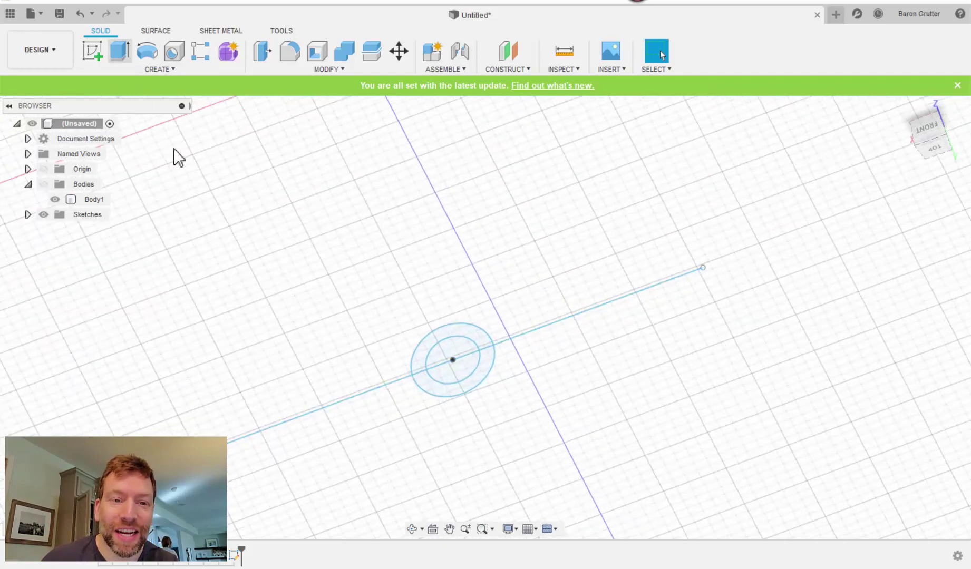
left_click(440, 343)
left_click(444, 392)
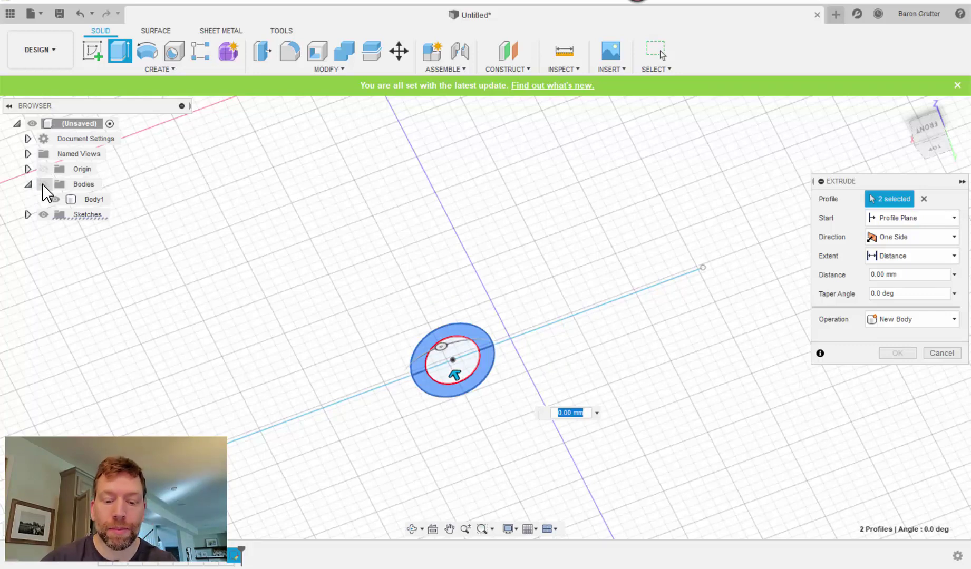
type("26.4")
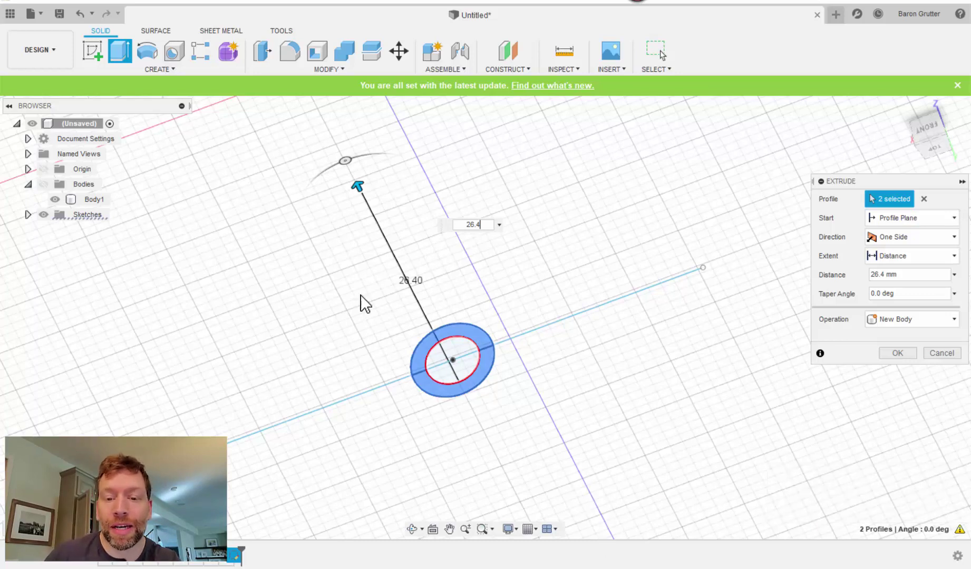
- Display the connector's bodies and finish the 26.4 mm side tube extrusion as a new body
left_click(42, 184)
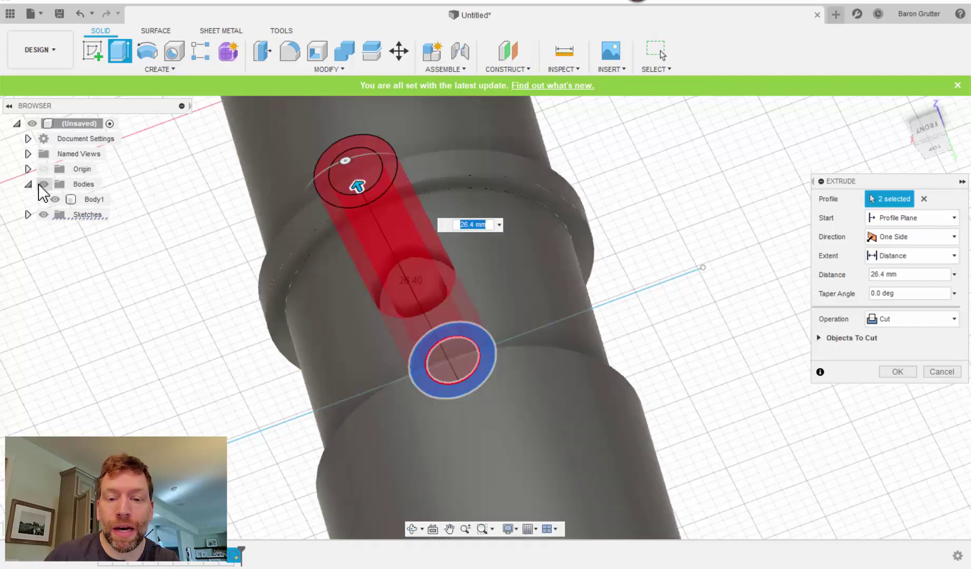
left_click(42, 185)
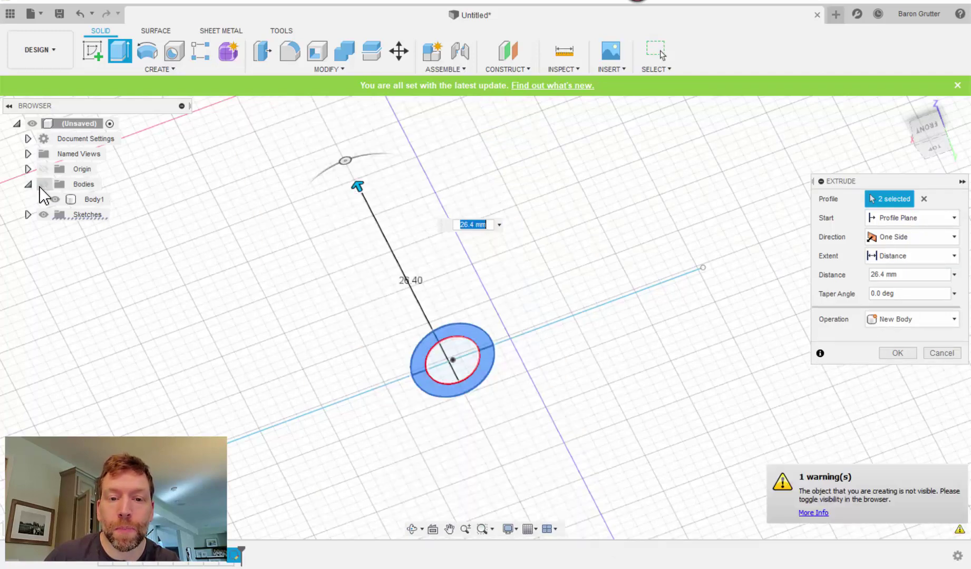
left_click(42, 185)
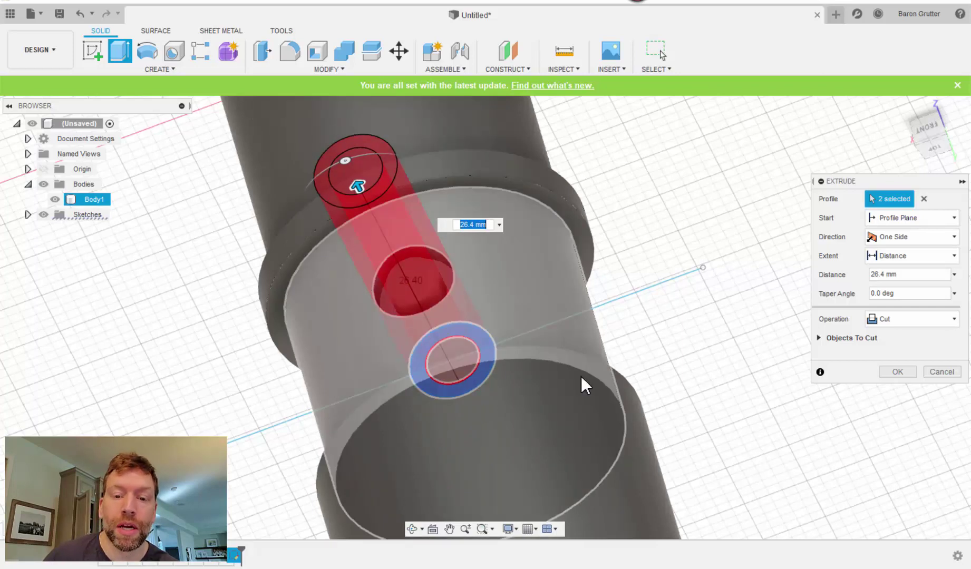
left_click(903, 317)
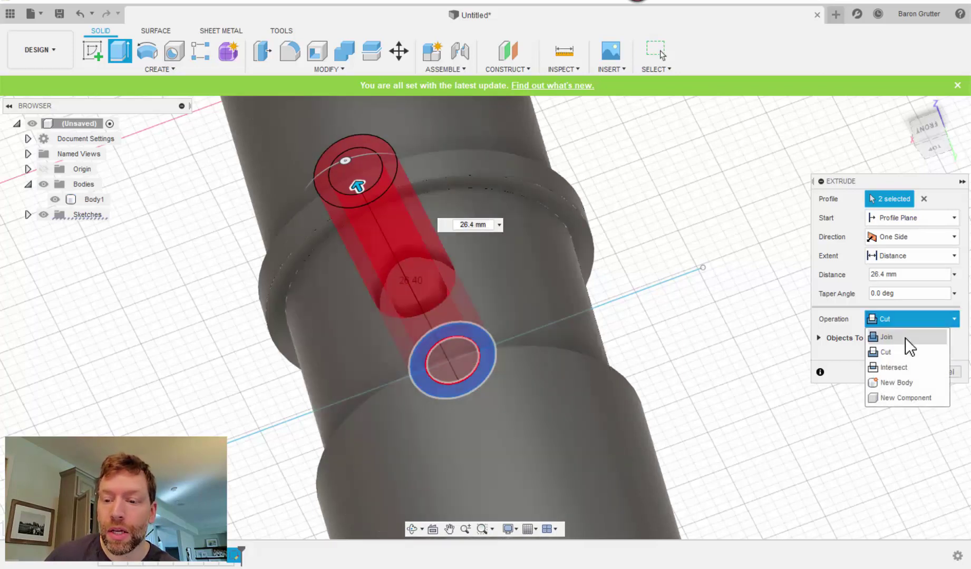
left_click(905, 338)
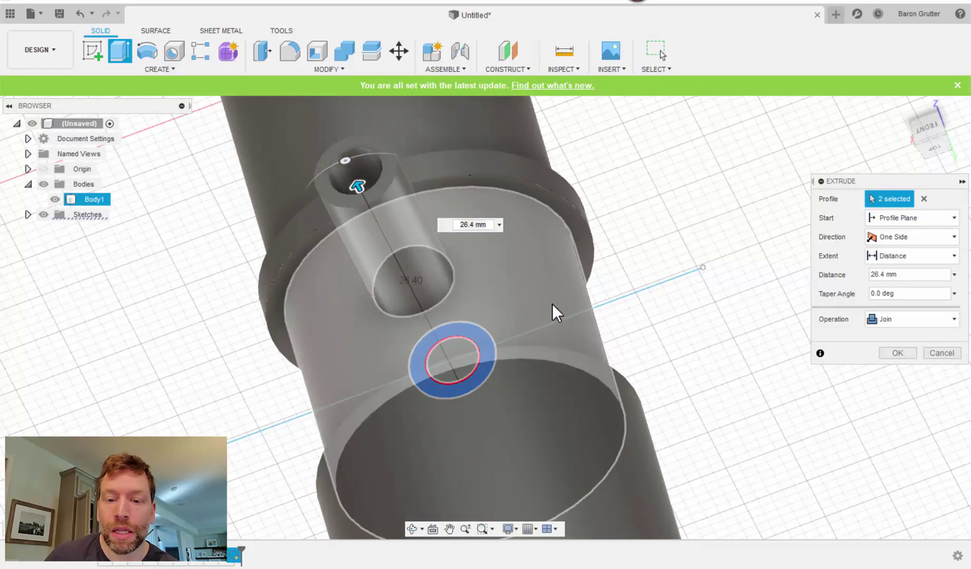
left_click(922, 319)
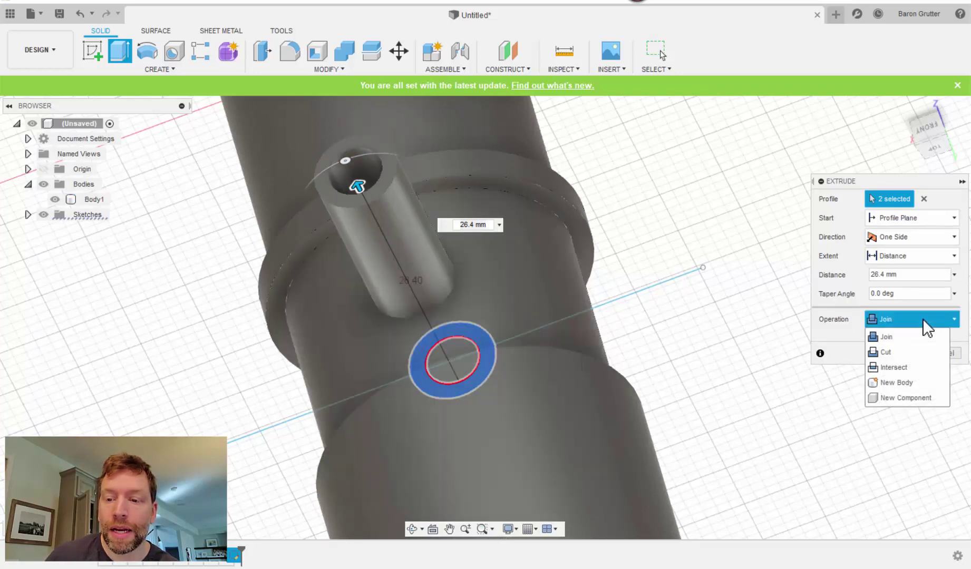
left_click(889, 381)
middle_click_drag(695, 409, 678, 442, "shift")
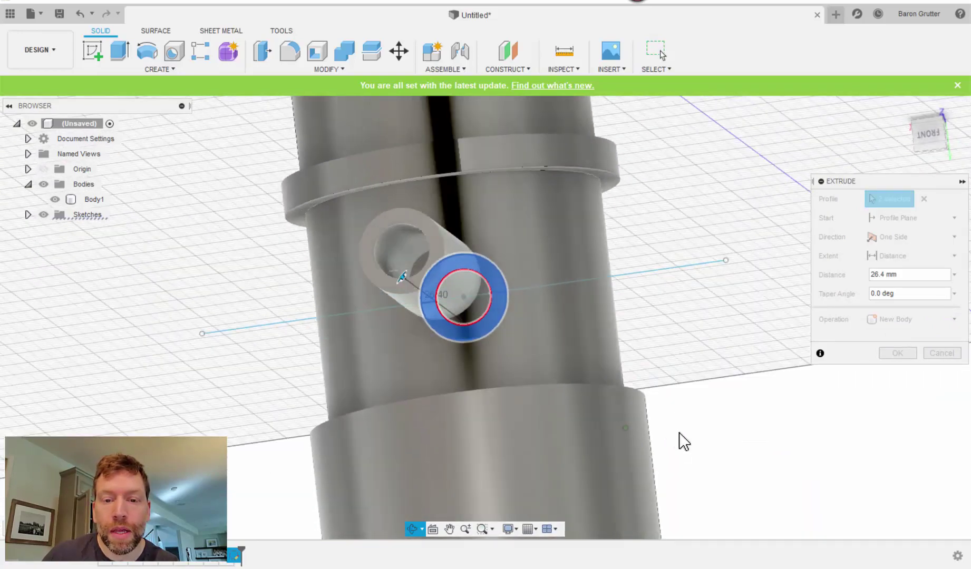
scroll(684, 409, "up", 2)
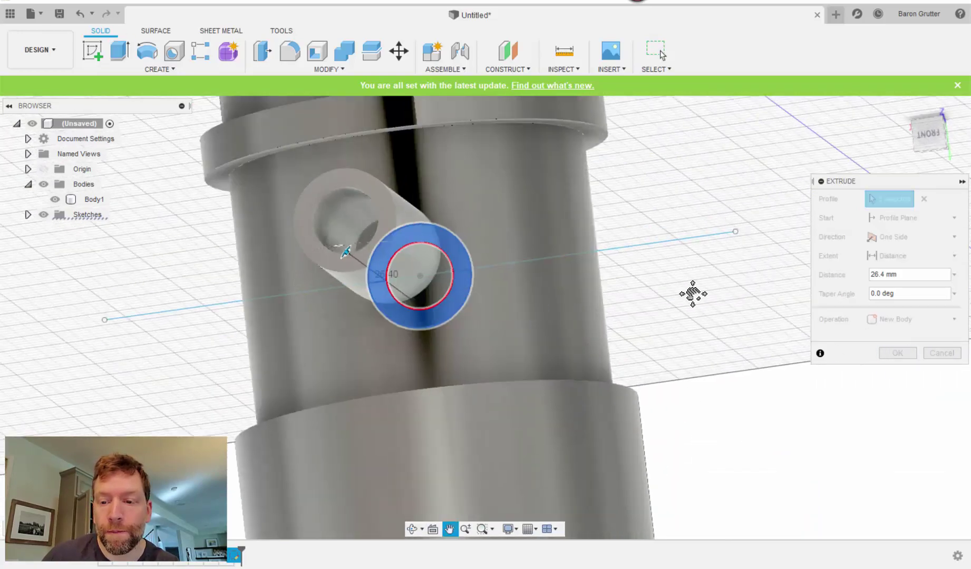
middle_click_drag(692, 291, 704, 323)
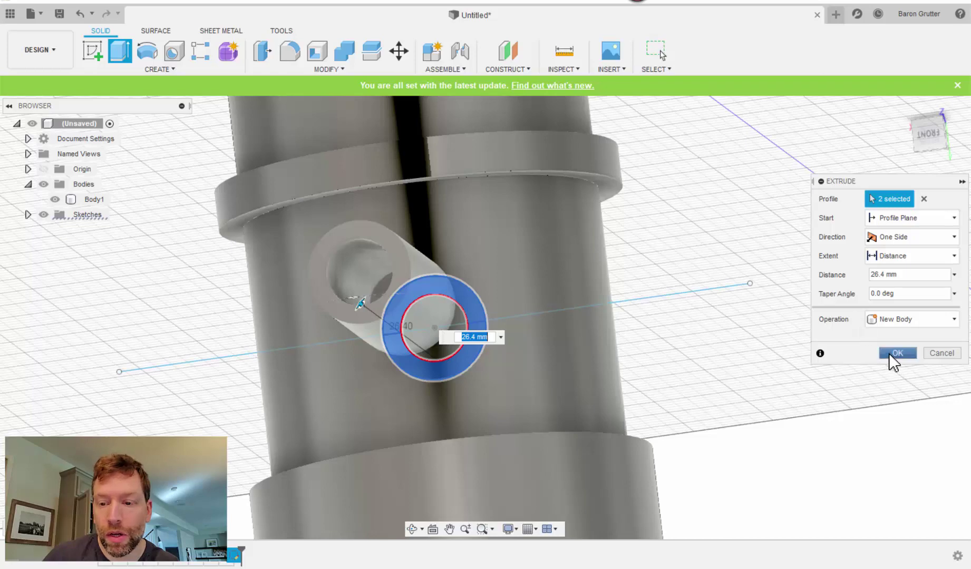
left_click(889, 353)
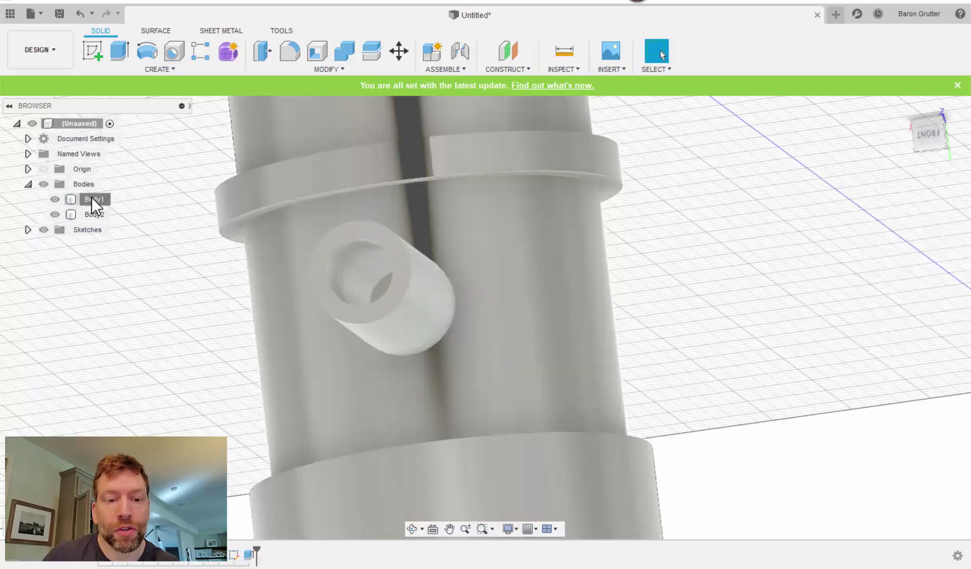
- Edit the side tube's extrusion so that its operation is Join, merging it with the connector body
left_click(91, 200)
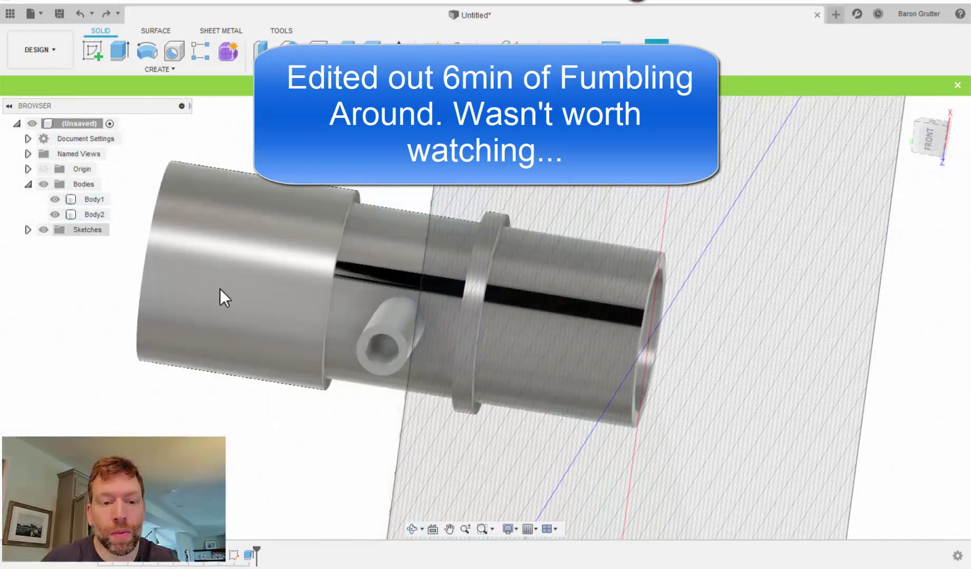
left_click(250, 555)
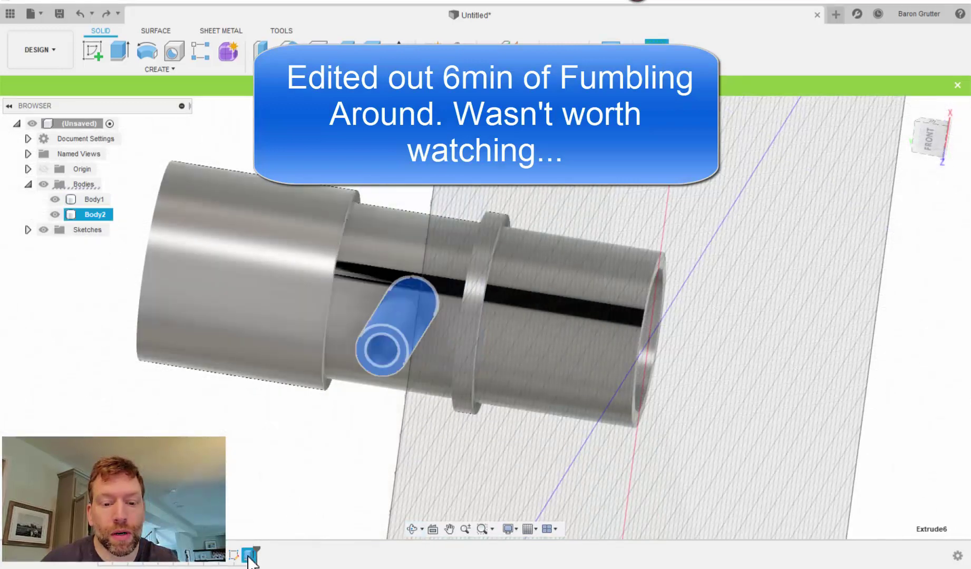
right_click(250, 554)
left_click(291, 430)
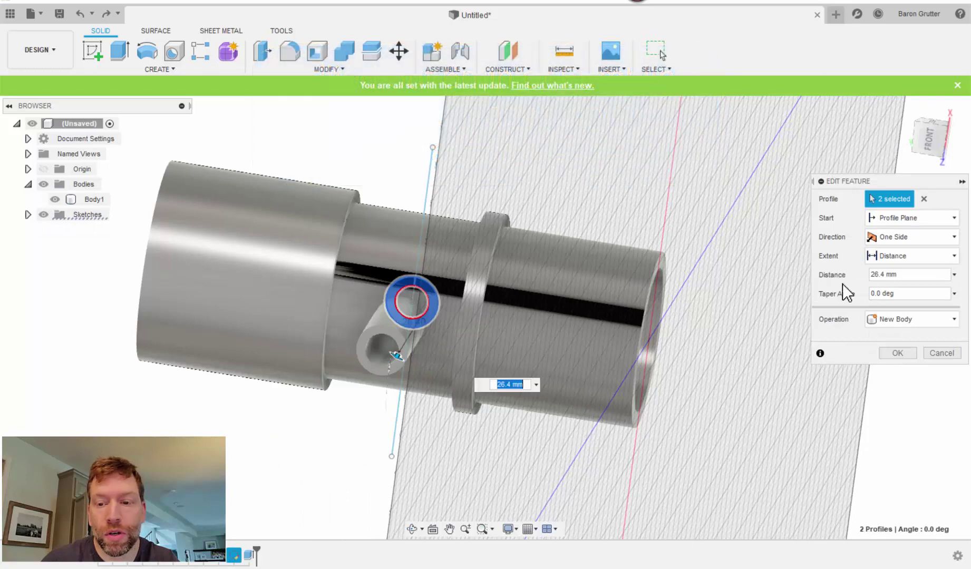
left_click(897, 317)
left_click(899, 338)
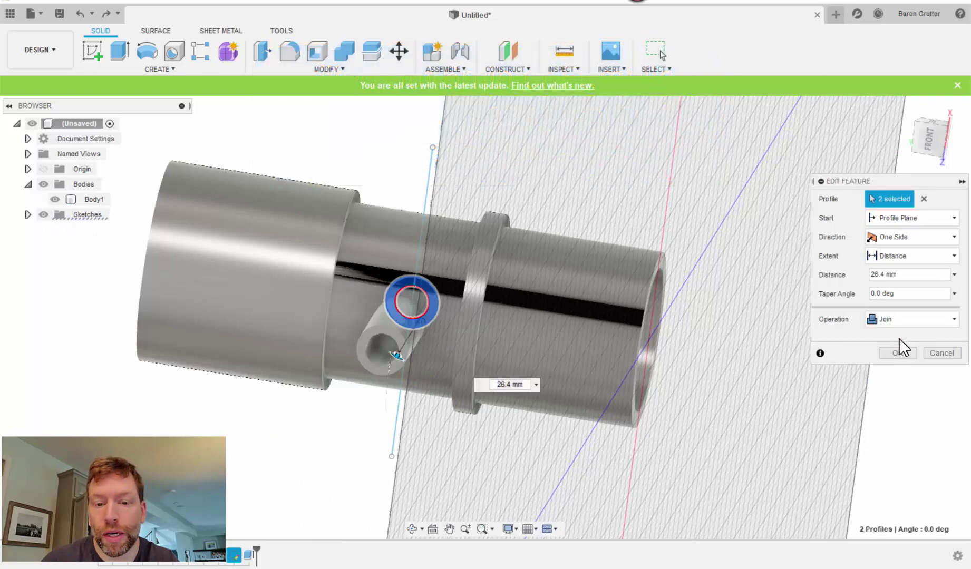
left_click(899, 353)
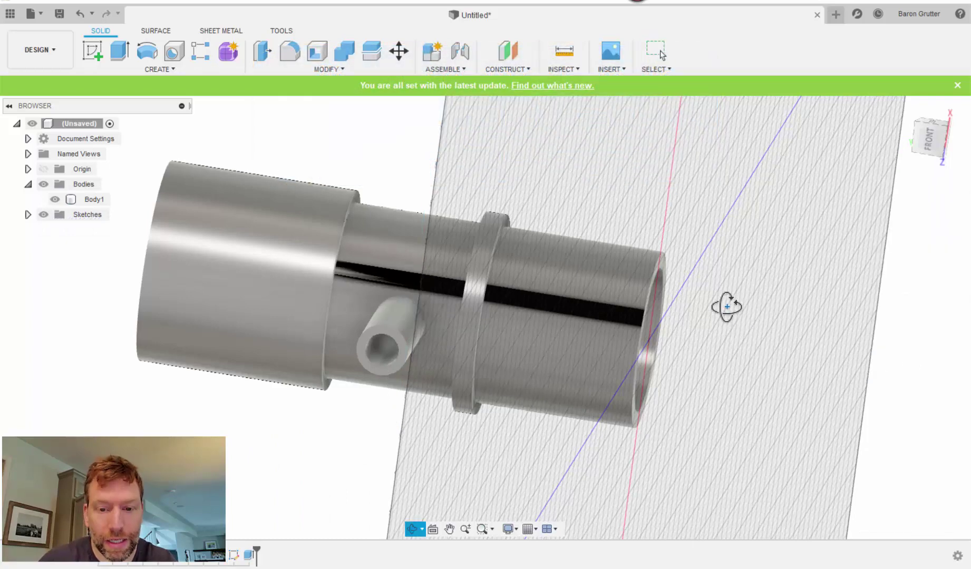
- Delete the face of the side tube that protrudes inside the connector's bore
middle_click_drag(726, 306, 473, 329, "shift")
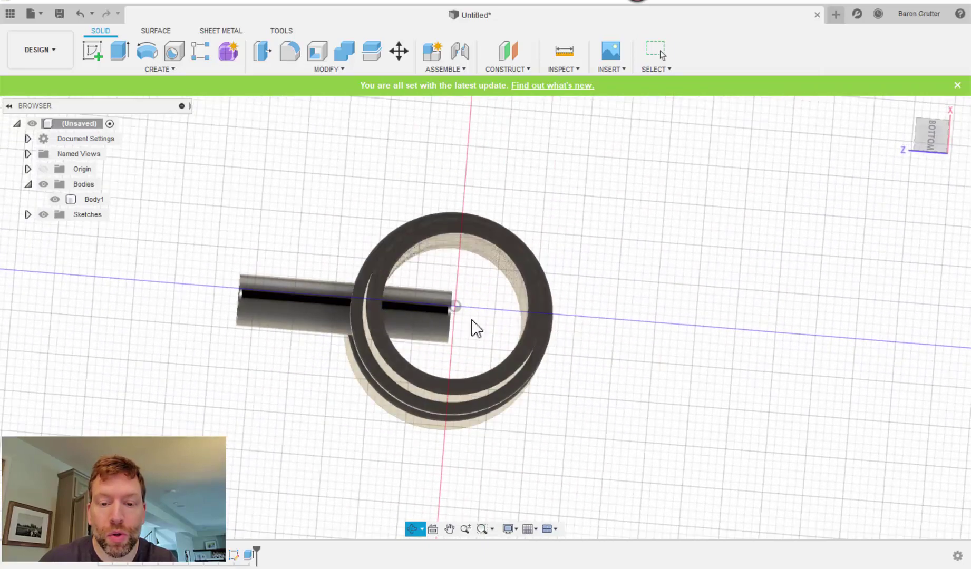
left_click(421, 331)
middle_click_drag(424, 287, 411, 324, "shift")
left_click(413, 317)
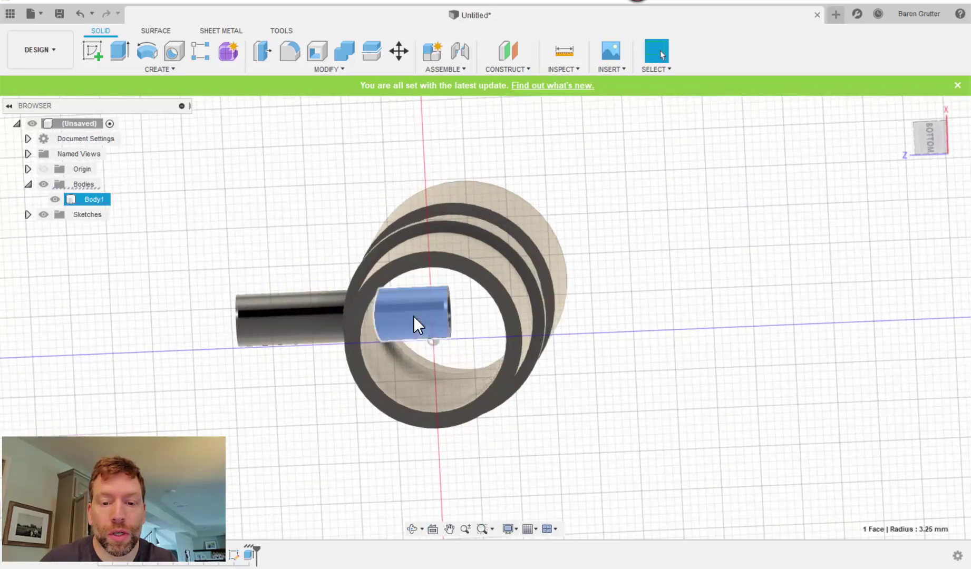
key("Delete")
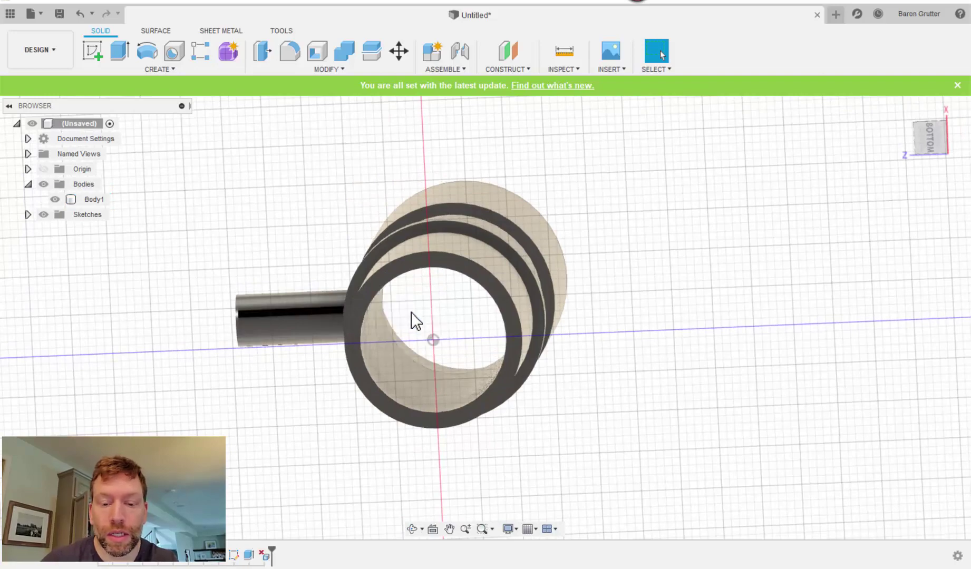
- Display Sketch5 with the side tube's two concentric circles inside the connector
scroll(378, 362, "up", 3)
scroll(369, 366, "up", 2)
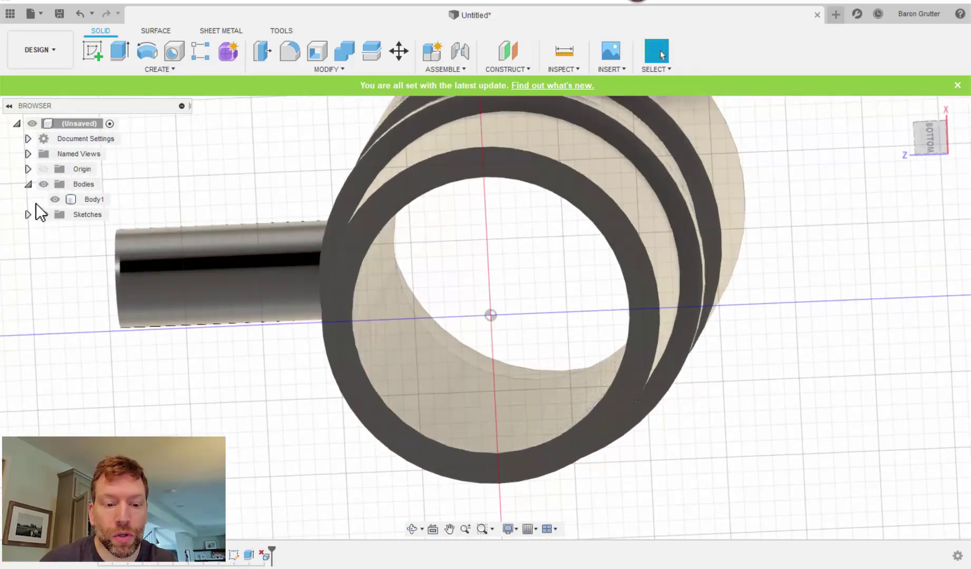
left_click(29, 215)
left_click(55, 245)
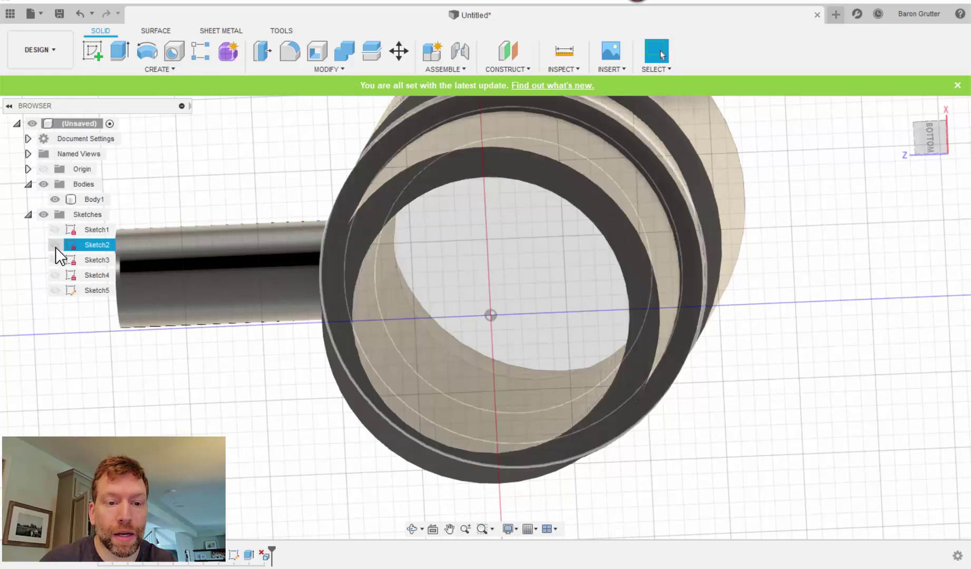
left_click(55, 245)
left_click(54, 290)
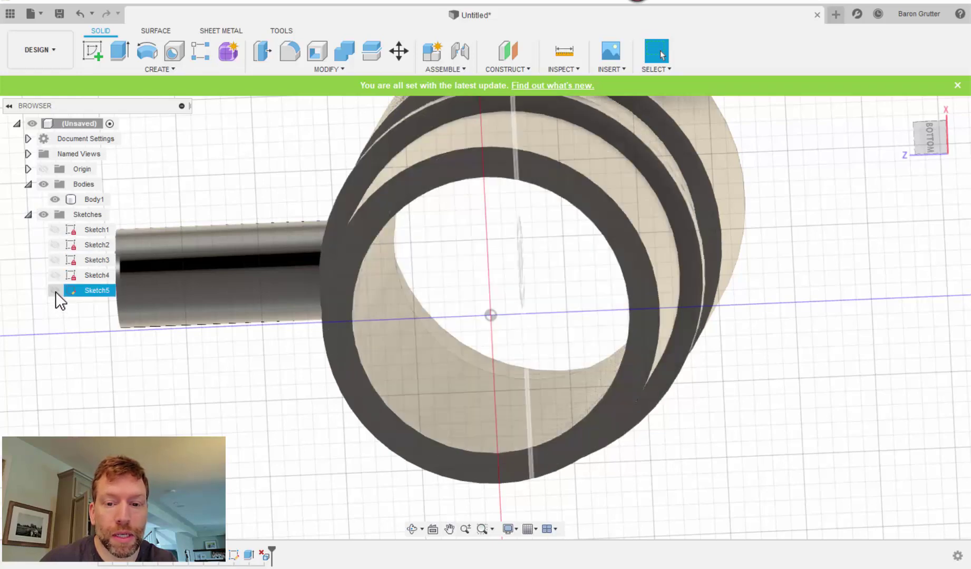
middle_click_drag(112, 318, 199, 310, "shift")
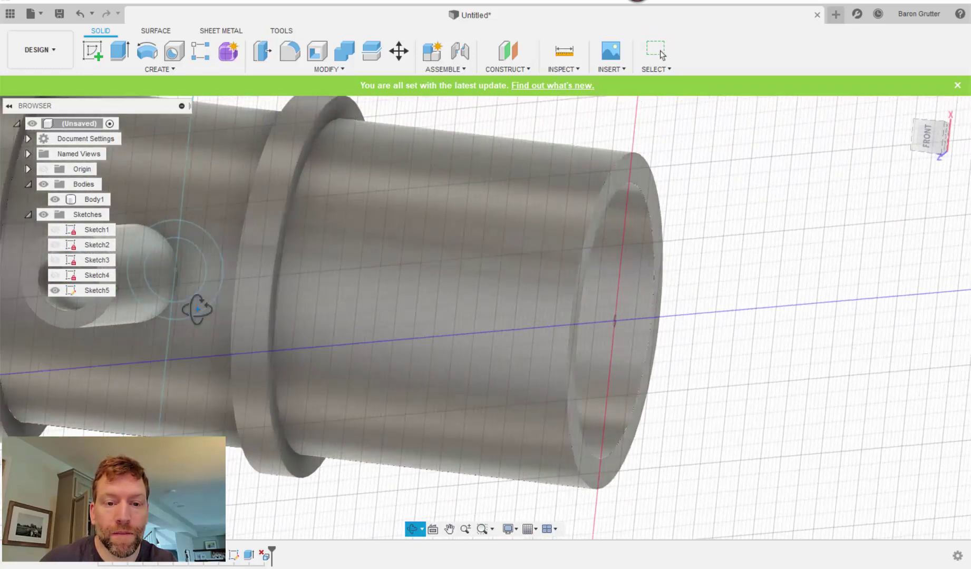
middle_click_drag(445, 323, 375, 317, "shift")
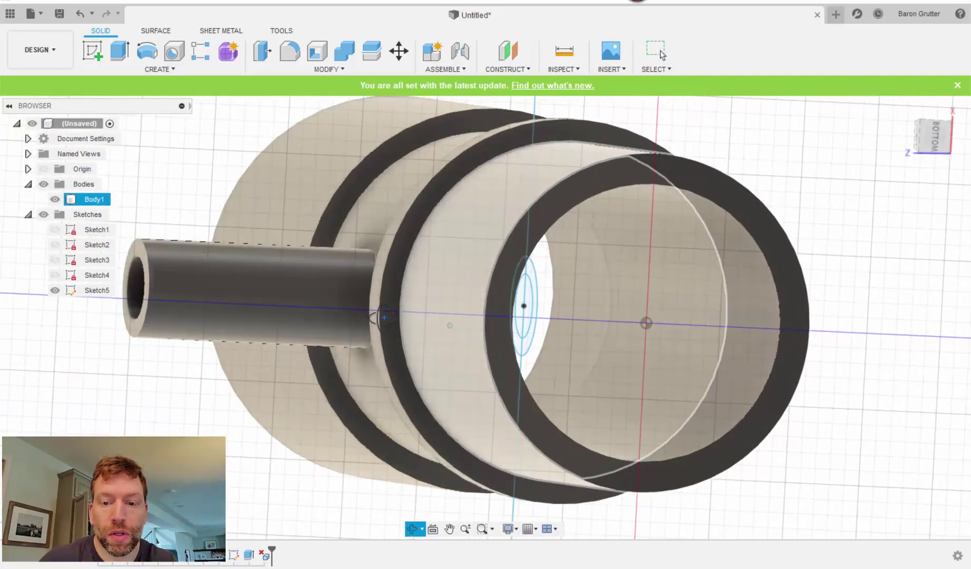
middle_click_drag(437, 323, 444, 321, "shift")
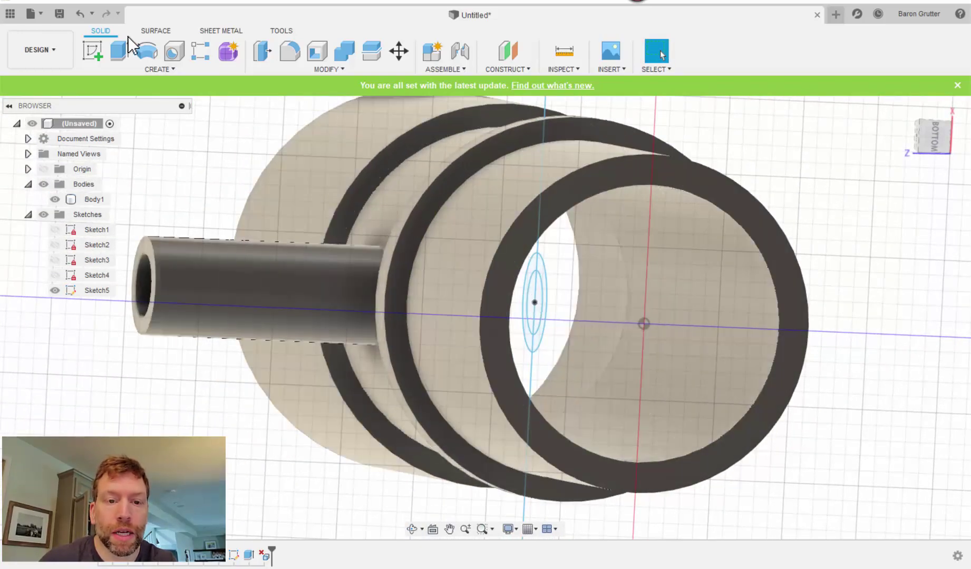
- Extrude both halves of the inner circle 30 mm as a cut through the connector wall and side tube
left_click(122, 51)
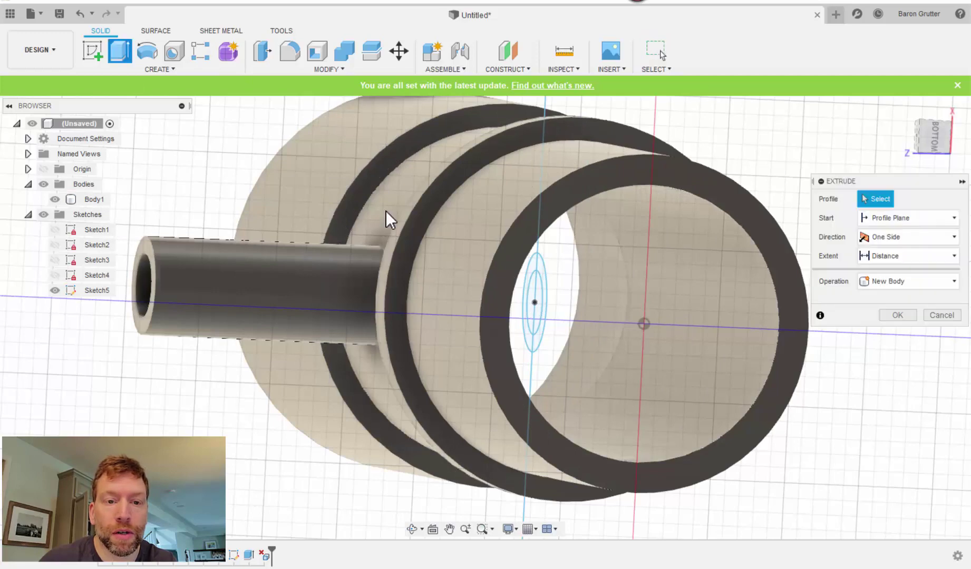
left_click(529, 291)
left_click(540, 288)
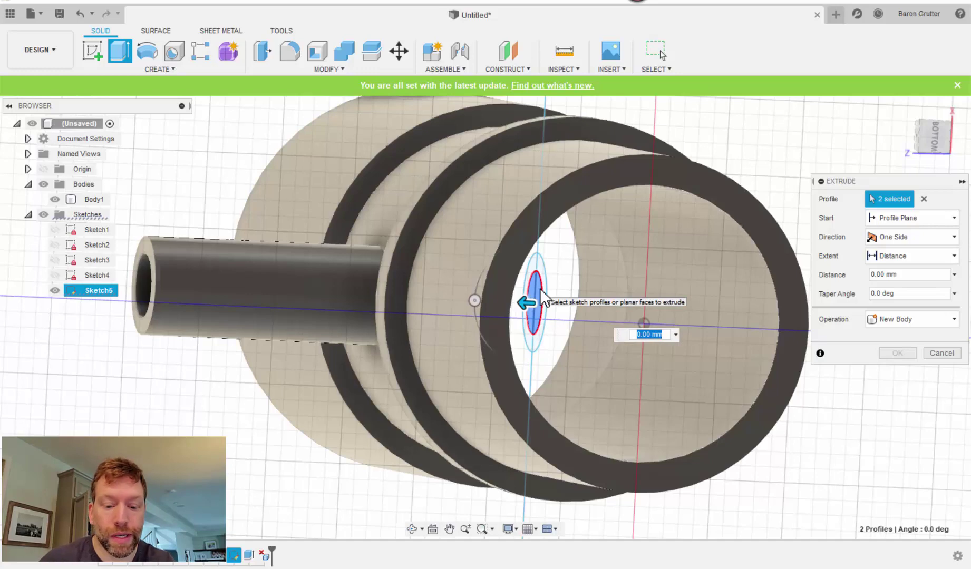
type("30")
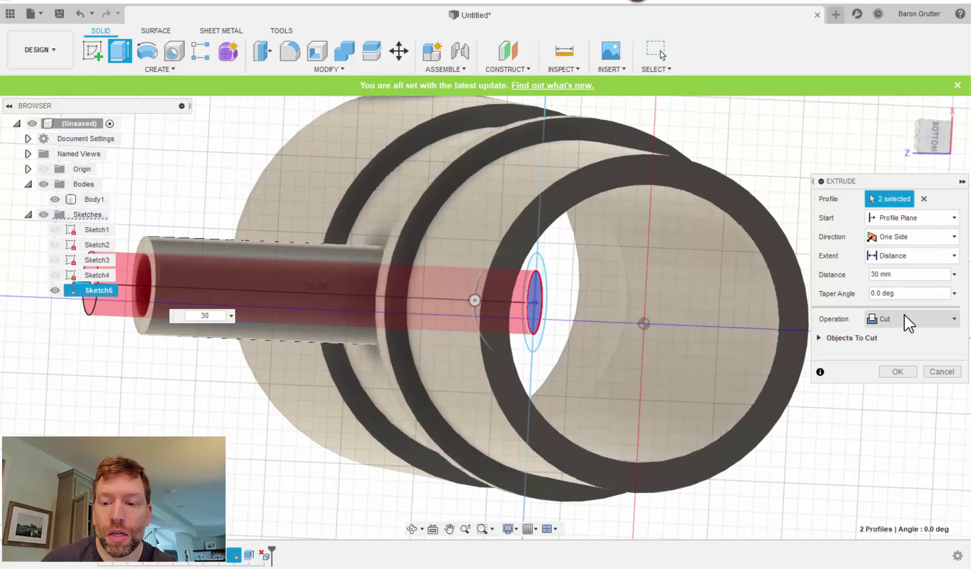
left_click(902, 318)
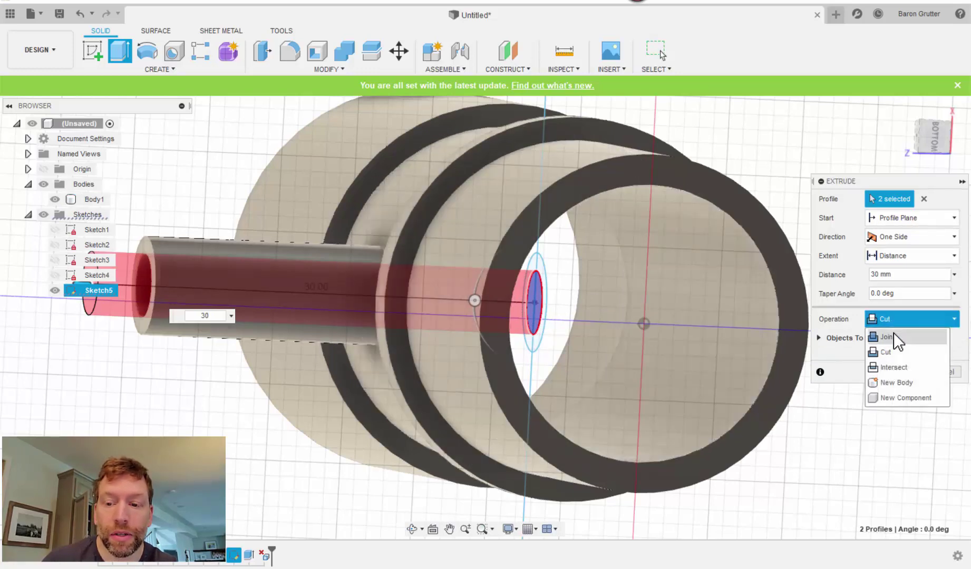
left_click(892, 337)
left_click(913, 318)
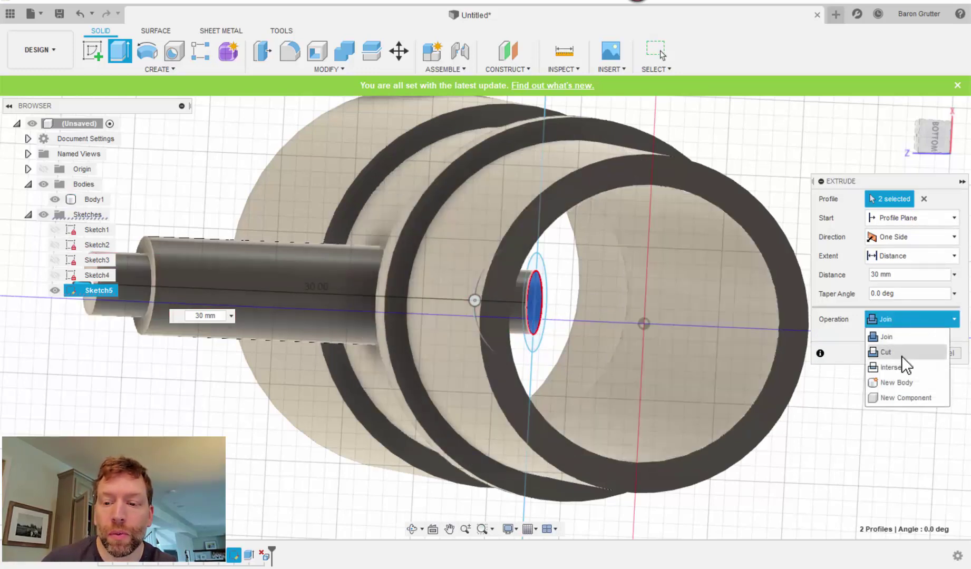
left_click(891, 352)
left_click(898, 373)
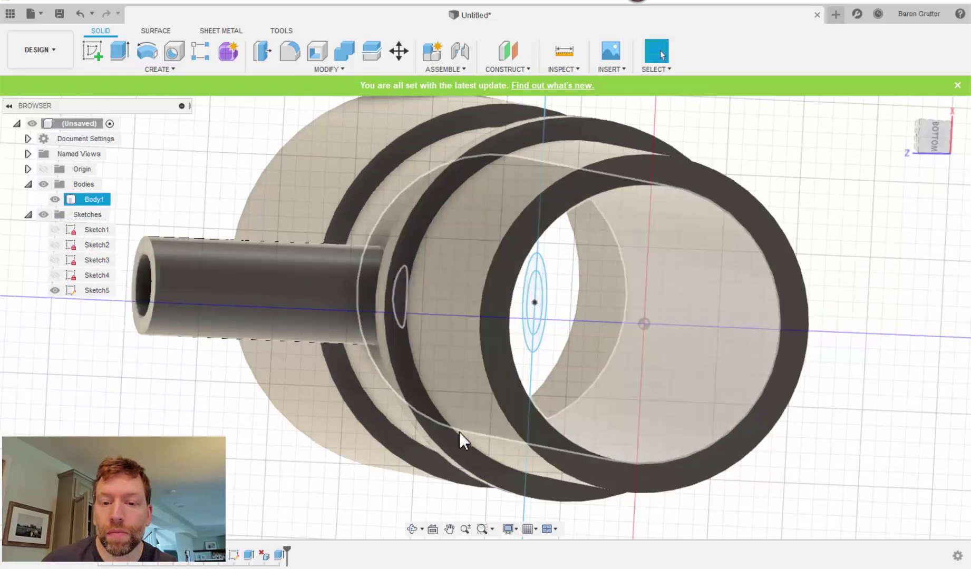
- Hide Sketch5 so that only the connector body is displayed
scroll(453, 437, "up", 3)
scroll(385, 458, "down", 5)
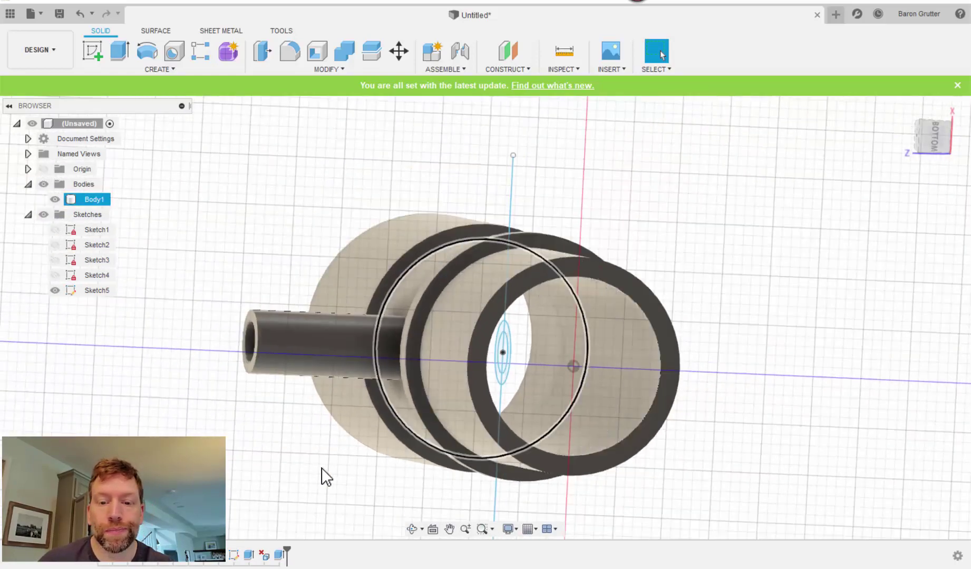
left_click(55, 290)
mouse_move(163, 390)
middle_mouse_down("shift")
mouse_move(277, 385)
mouse_move(100, 392)
mouse_move(268, 392)
mouse_move(249, 389)
mouse_move(249, 405)
mouse_move(214, 396)
mouse_move(259, 396)
mouse_move(248, 395)
middle_mouse_up("shift")
scroll(317, 385, "down", 4)
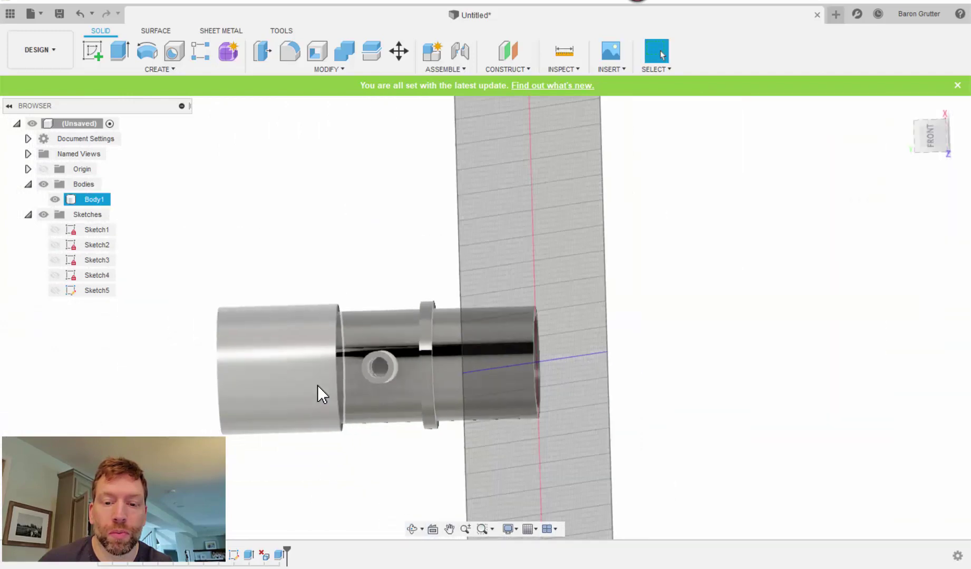
- Examine the side tube's bore and its junction with the middle section from several angles
scroll(397, 387, "up", 5)
middle_click_drag(448, 377, 567, 362, "shift")
middle_click_drag(662, 354, 602, 336)
scroll(617, 341, "down", 3)
scroll(605, 335, "up", 5)
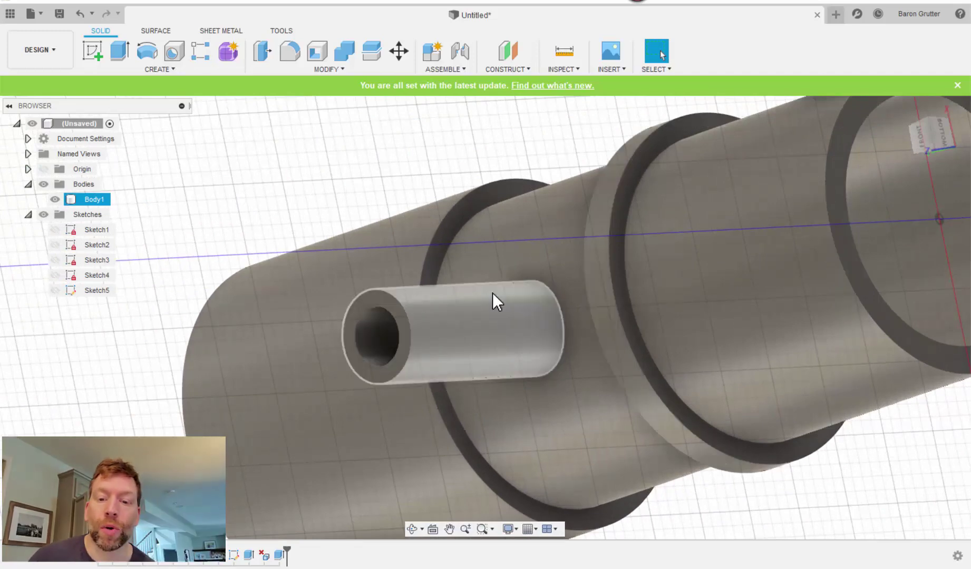
middle_click_drag(528, 296, 491, 279, "shift")
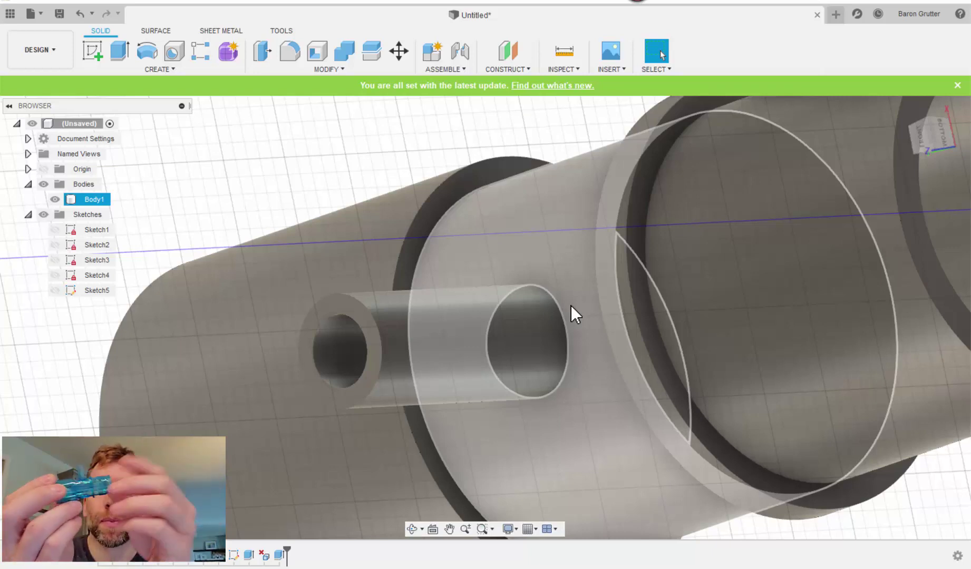
left_click(381, 119)
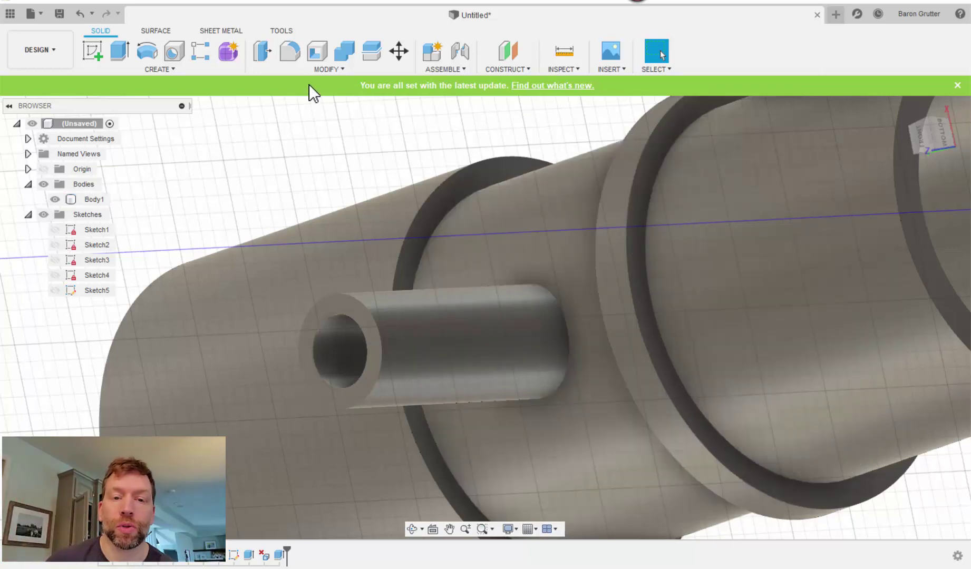
- Apply a 1 mm constant-radius fillet to the outer edge where the side tube meets the middle section
left_click(290, 51)
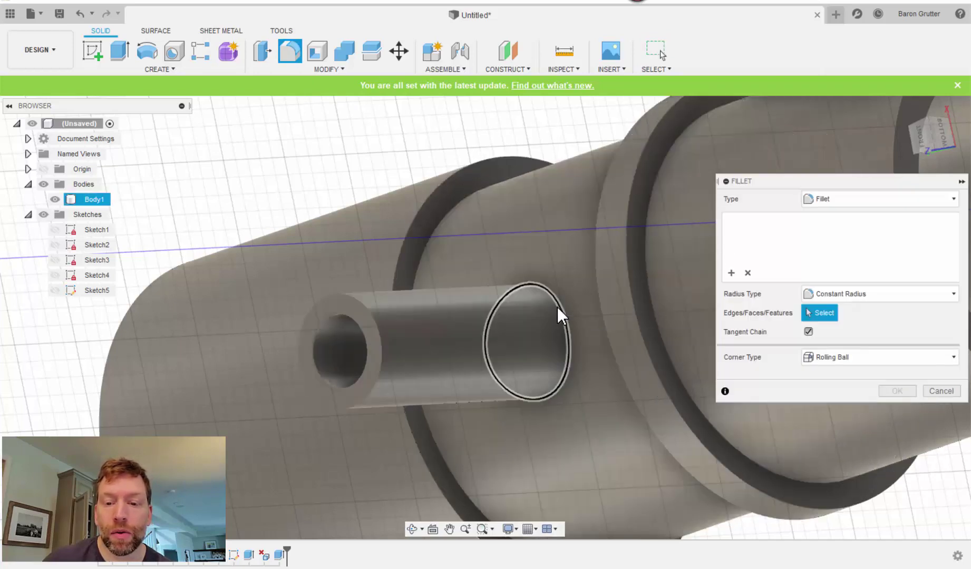
left_click(558, 307)
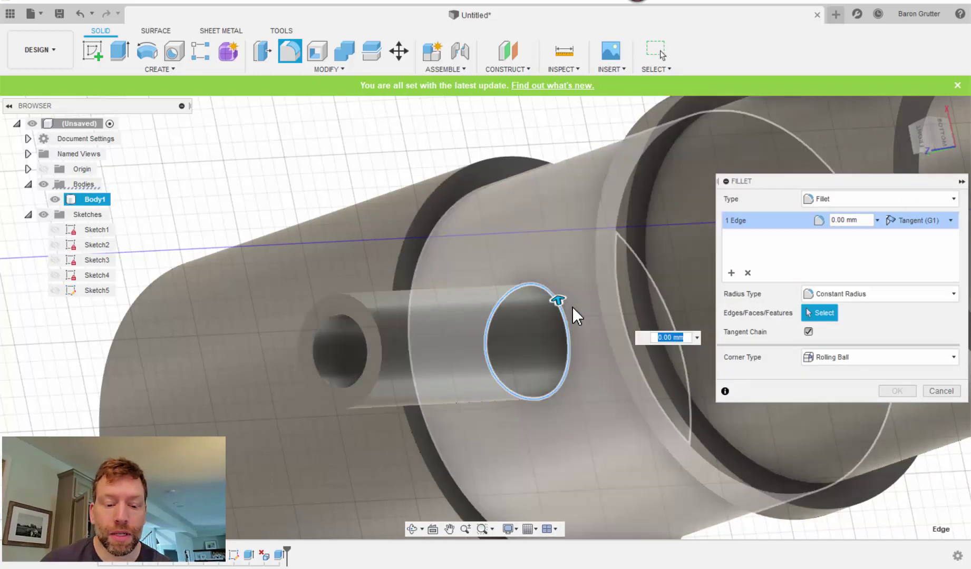
type("1")
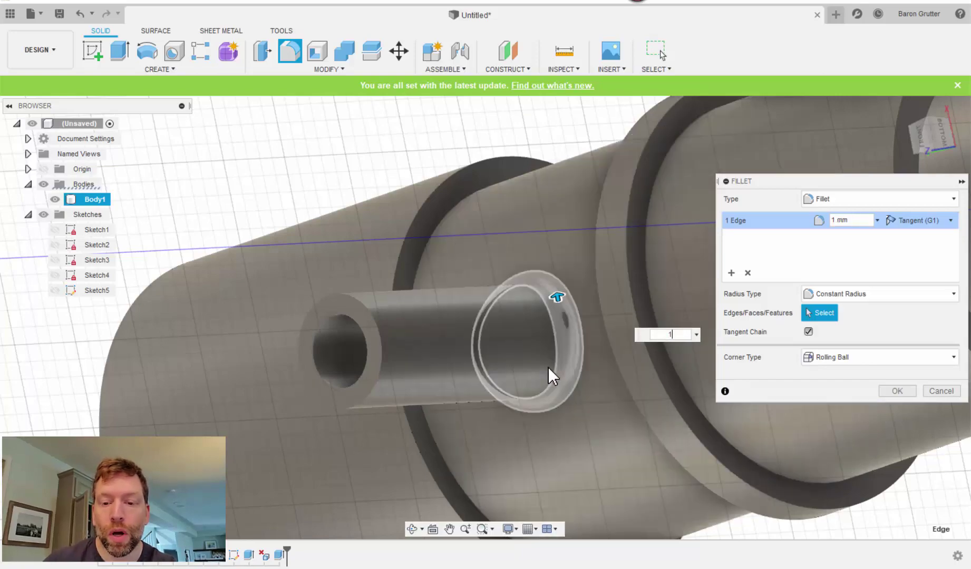
key("Return")
middle_click_drag(537, 379, 447, 364, "shift")
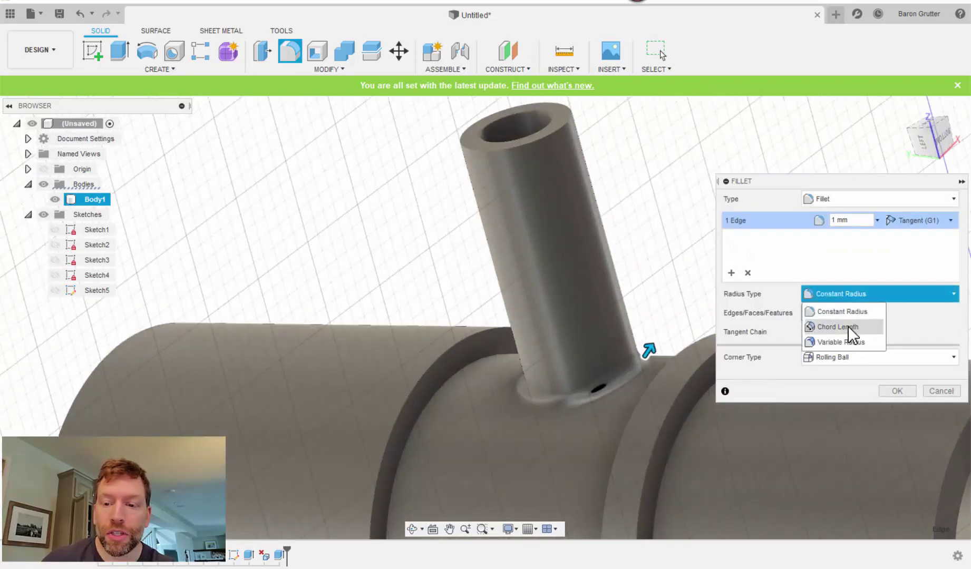
- Switch the side tube's base fillet to Chord Length, trying 9.1 mm before setting it to 1 mm
left_click(848, 329)
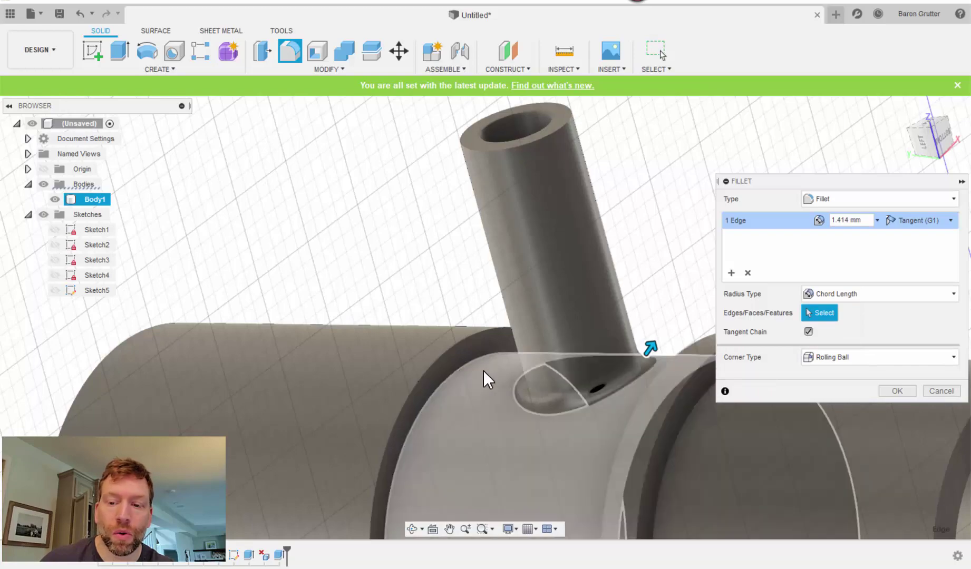
middle_click_drag(483, 371, 513, 425, "shift")
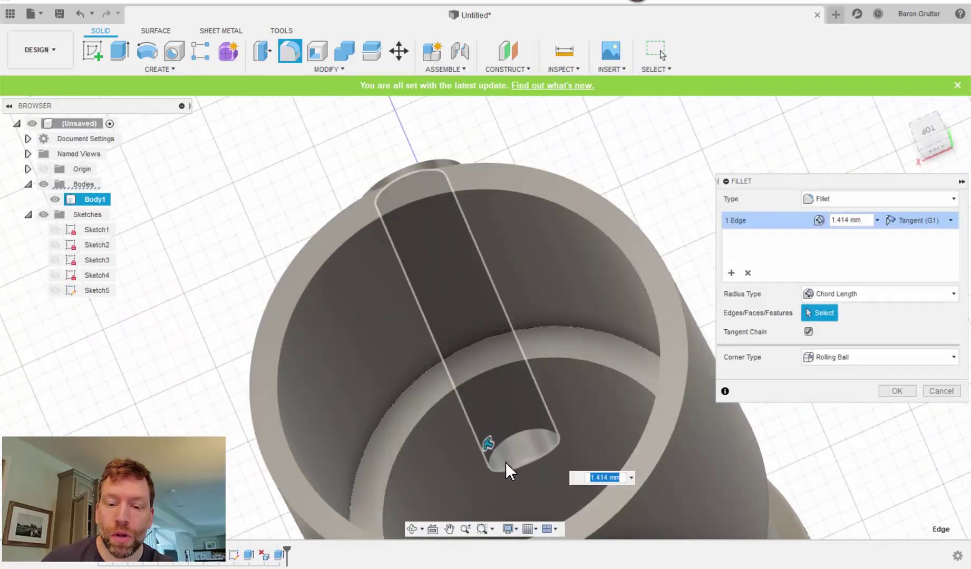
type("9.1")
key("Return")
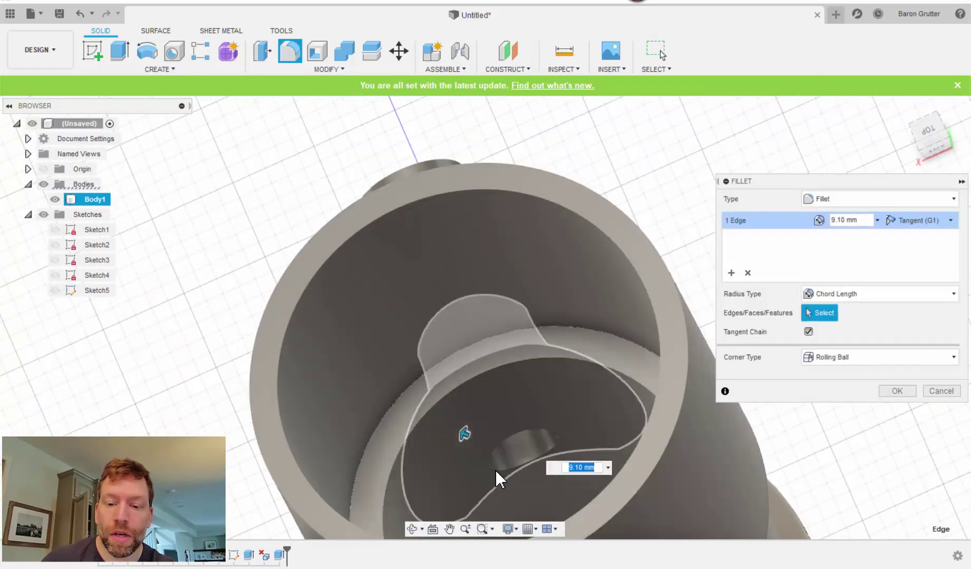
middle_click_drag(606, 381, 596, 427, "shift")
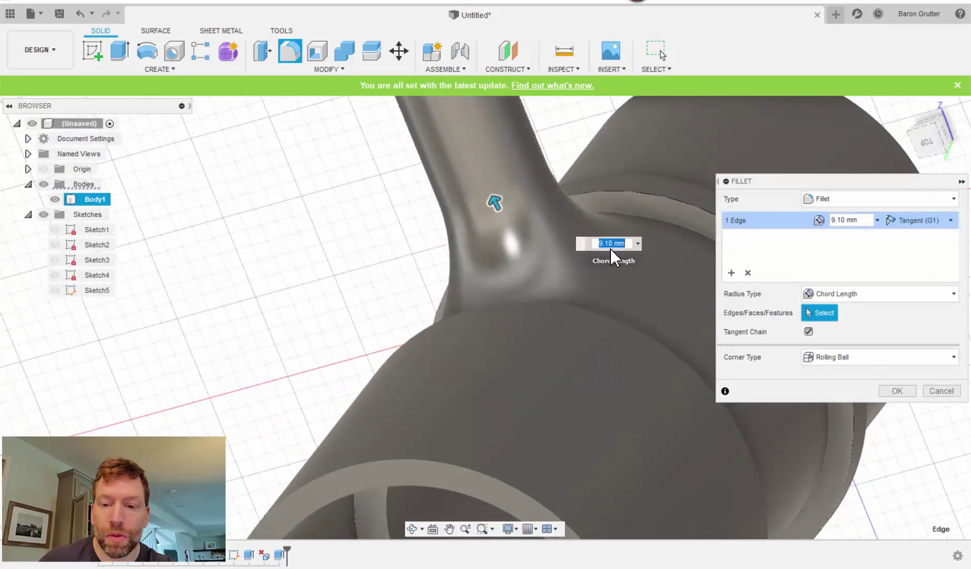
middle_click_drag(623, 269, 620, 219, "shift")
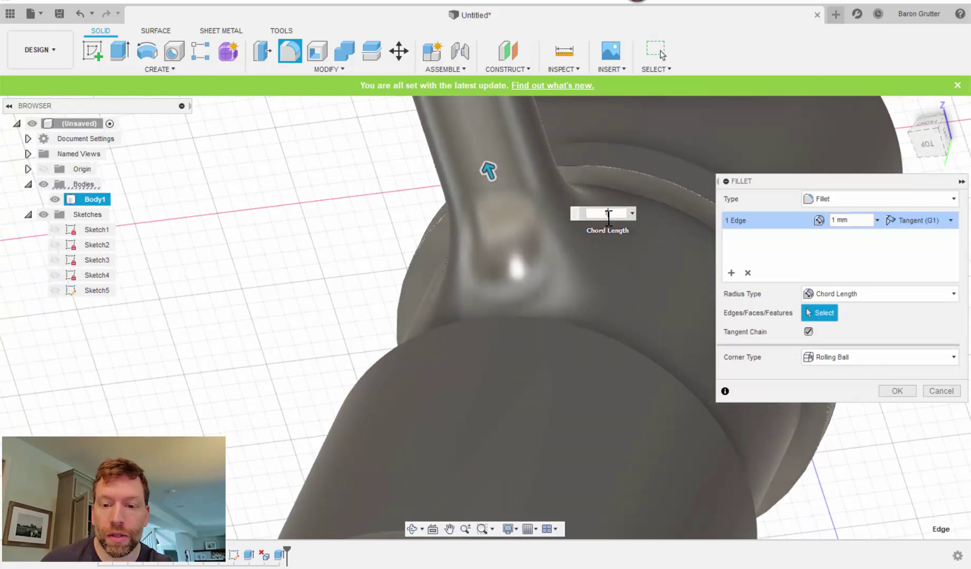
type("1")
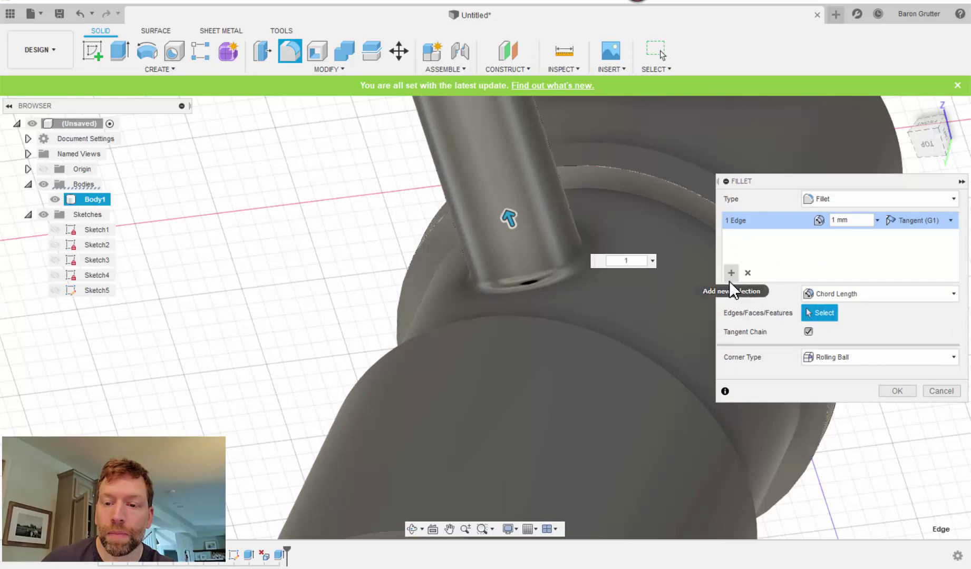
- Add the side hole's edge inside the main bore as a second fillet selection with a 0.5 mm chord length, and complete the fillet
middle_click_drag(632, 347, 547, 436, "shift")
left_click(533, 447)
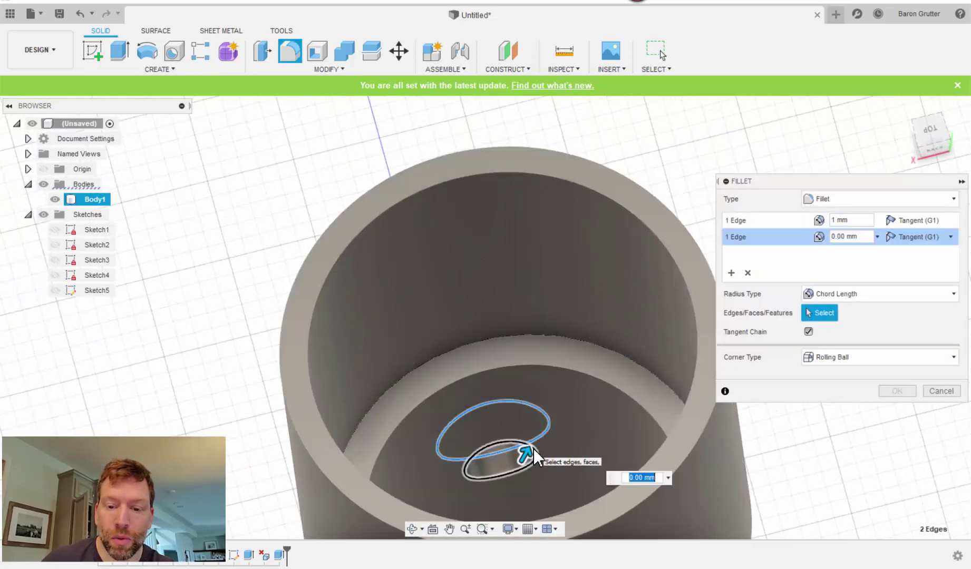
type("1")
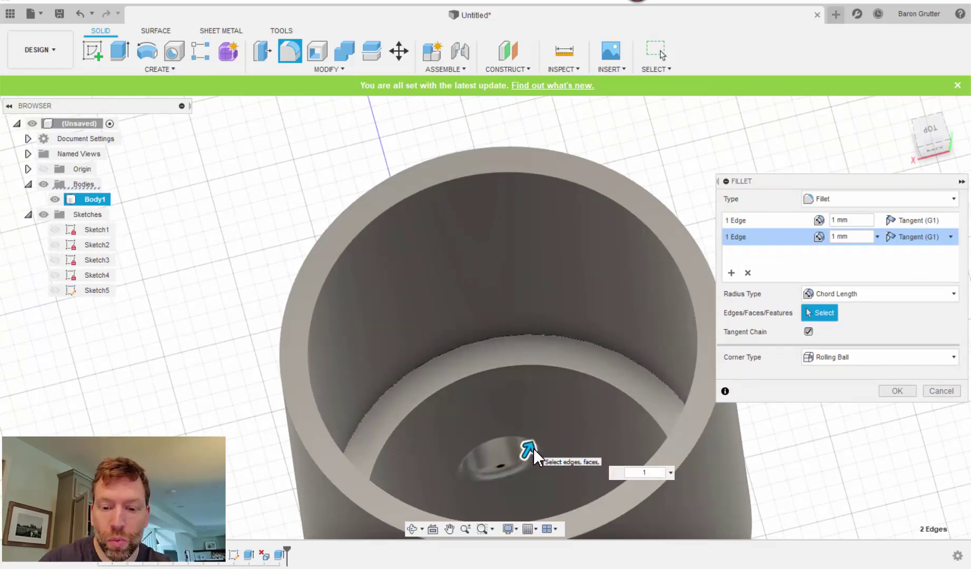
key("BackSpace")
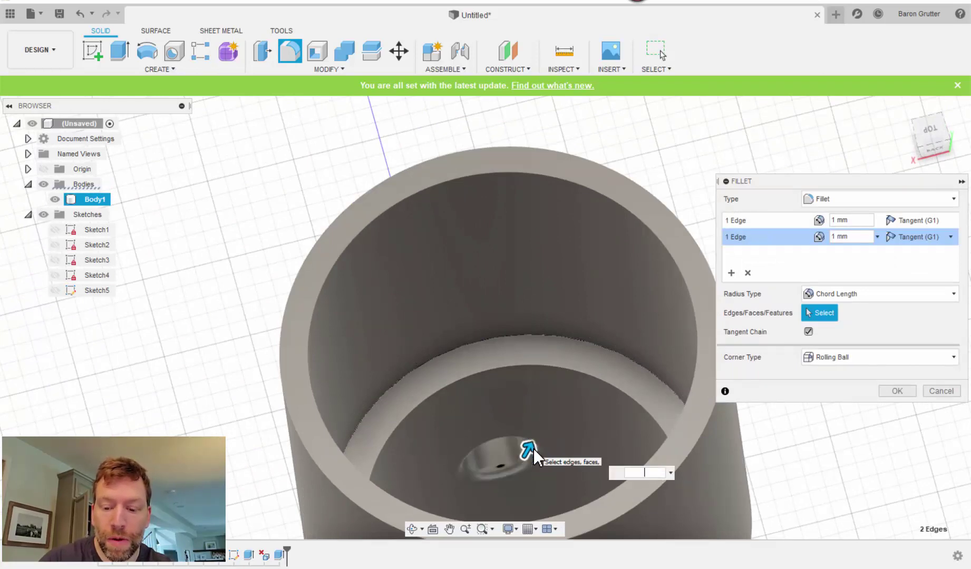
type("0.5")
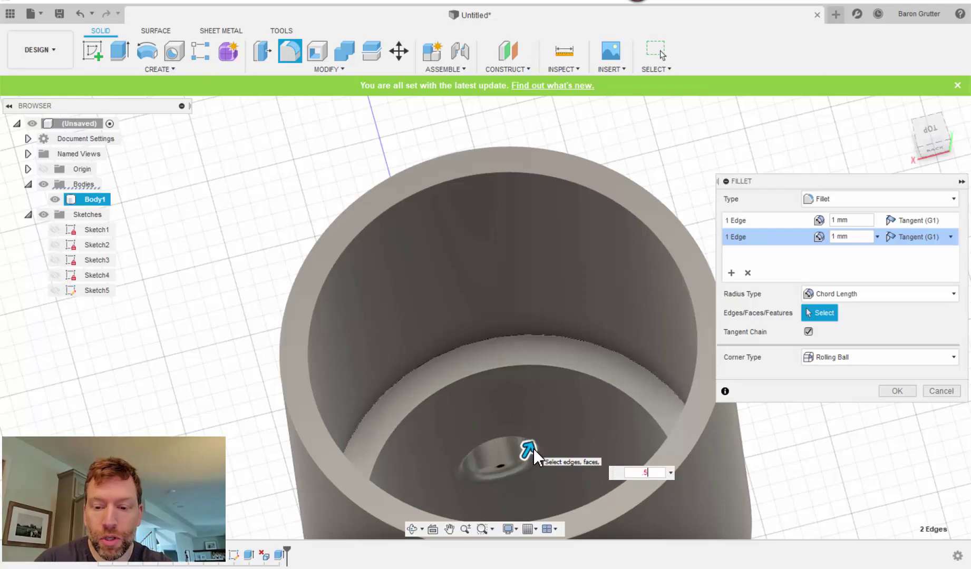
key("Return")
left_click(703, 310)
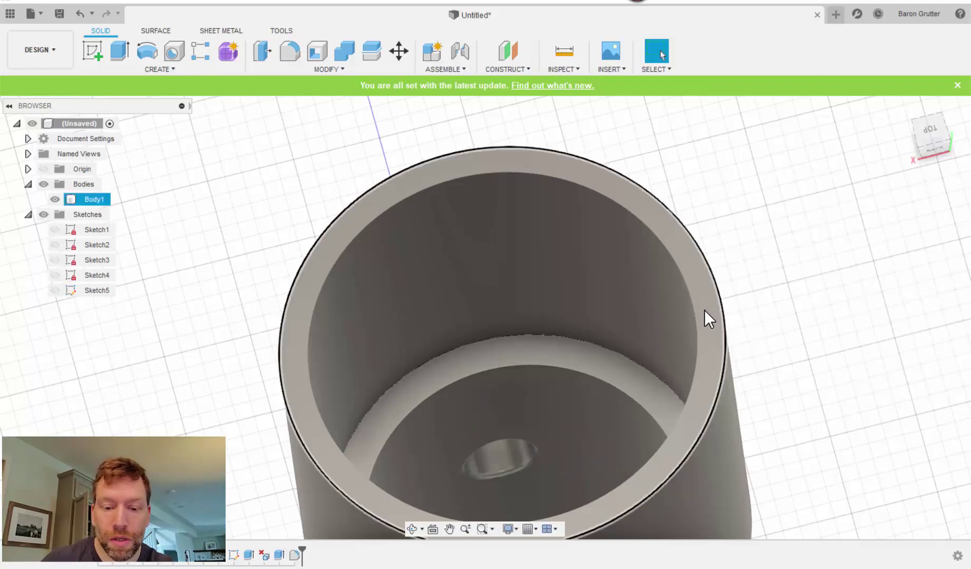
- Inspect the filleted side tube junction and the connector's open ends from several angles
mouse_move(703, 310)
middle_mouse_down("shift")
mouse_move(689, 346)
mouse_move(661, 369)
mouse_move(696, 306)
middle_mouse_up("shift")
scroll(695, 311, "down", 5)
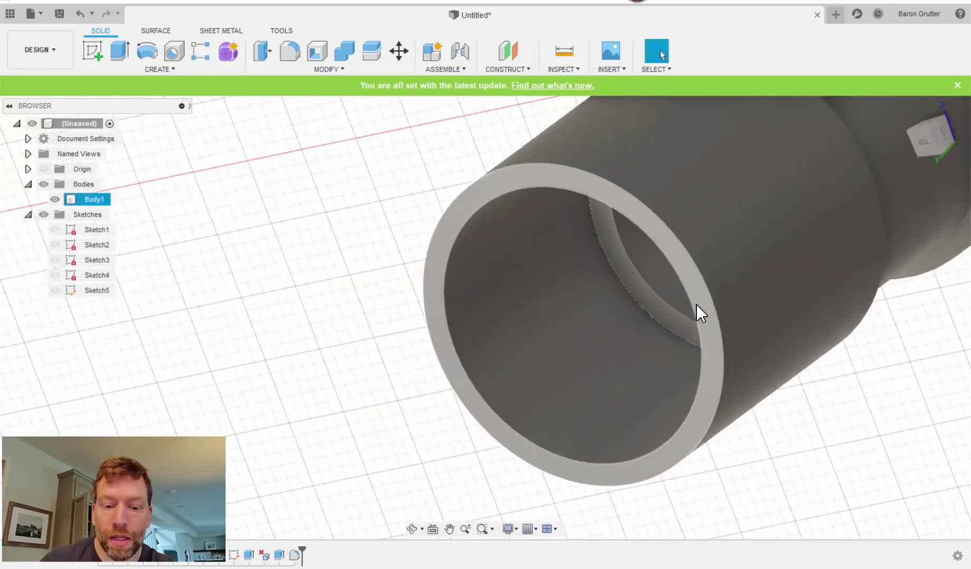
middle_click_drag(772, 216, 646, 309, "shift")
key("Escape")
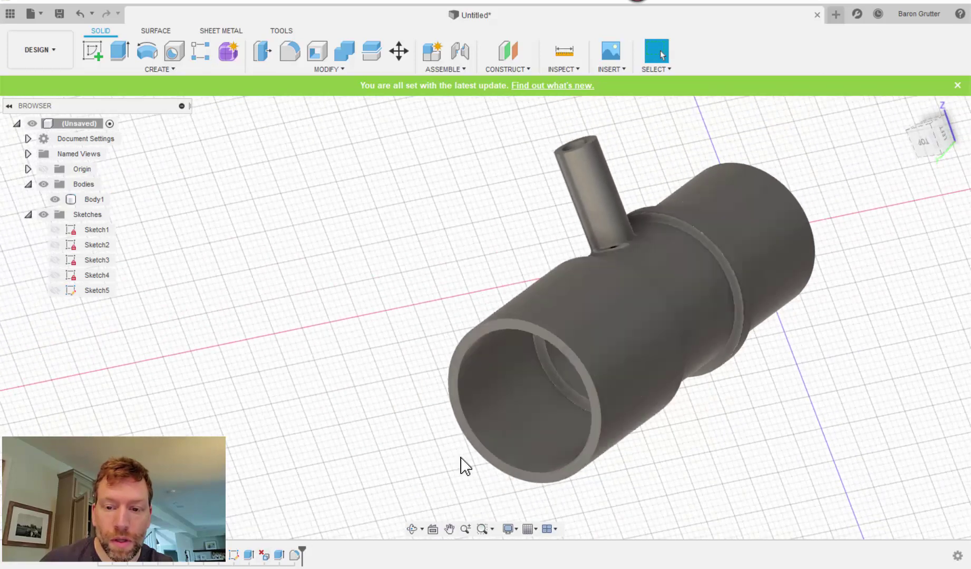
left_click(678, 310)
middle_click_drag(678, 310, 508, 384, "shift")
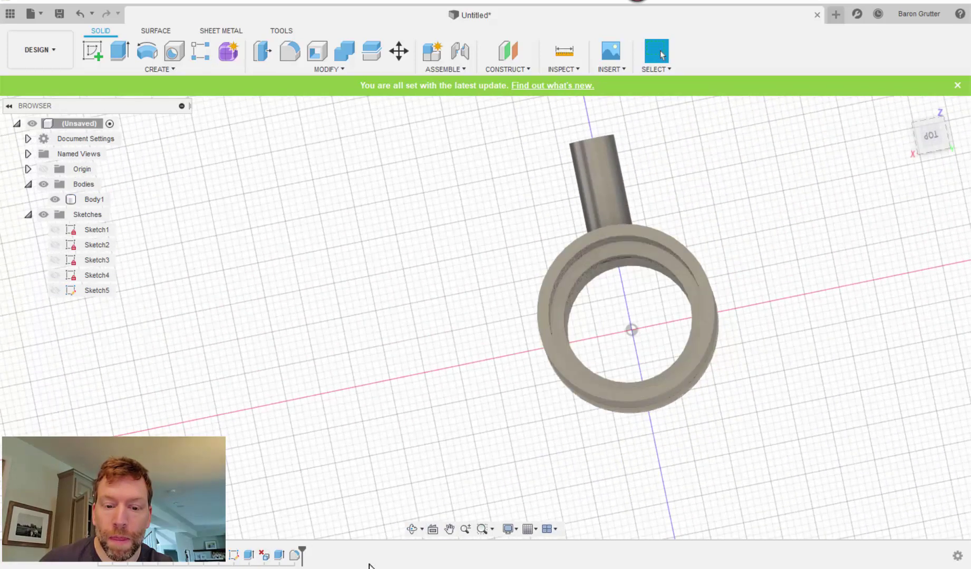
middle_click_drag(598, 282, 457, 405, "shift")
- Reopen the Delete Face feature to review which face inside the bore it removes, and close it
right_click(263, 559)
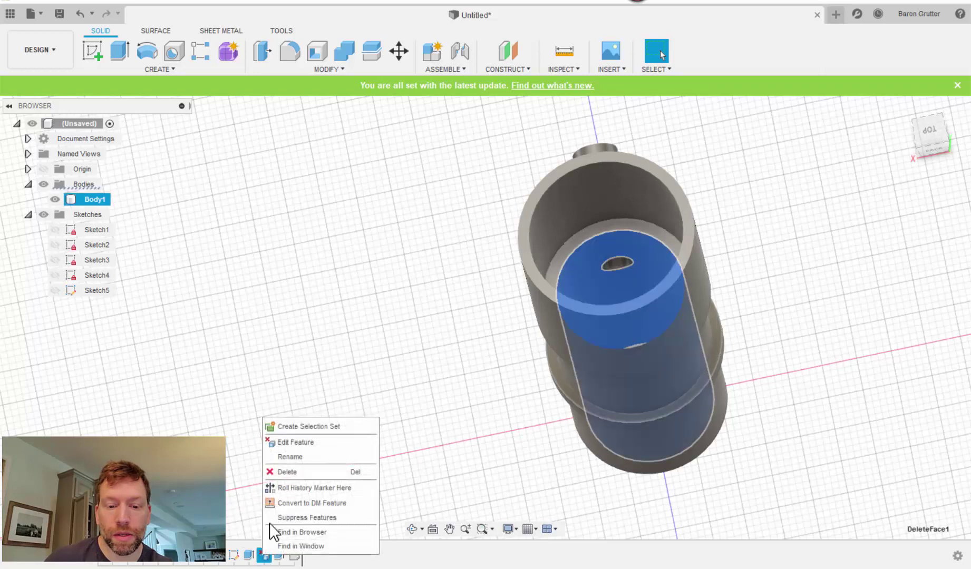
left_click(295, 442)
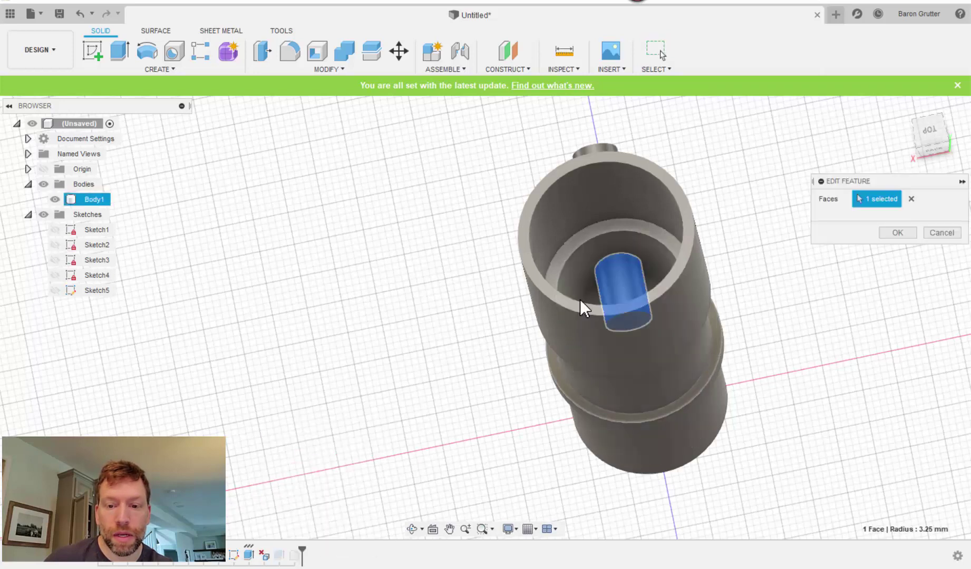
key("Return")
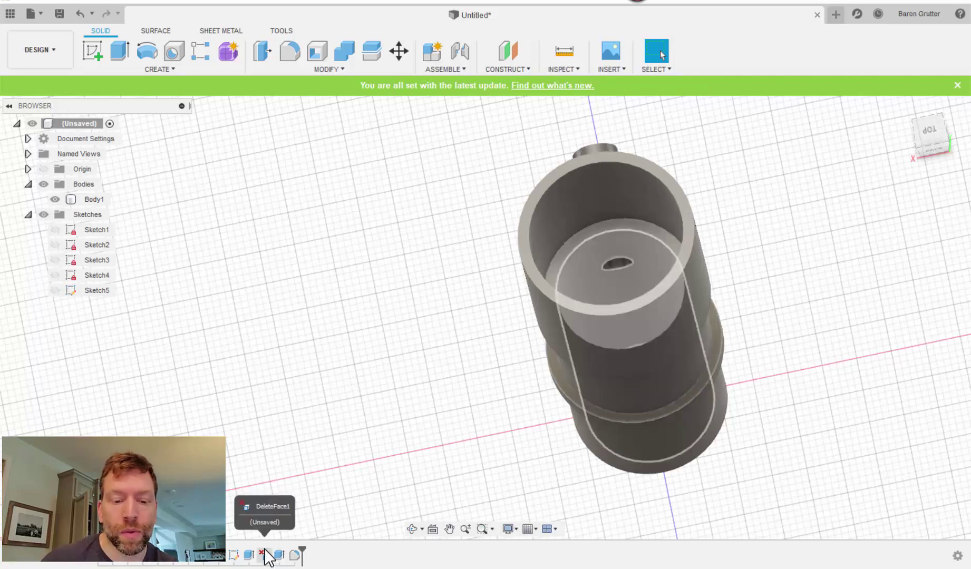
- Examine the whole connector from all sides, including its collar, side tube and both end sections
middle_click_drag(414, 429, 527, 342, "shift")
left_click(591, 288)
middle_click_drag(591, 289, 661, 255)
scroll(626, 321, "up", 5)
left_click(627, 321)
scroll(622, 323, "down", 5)
middle_click_drag(630, 324, 549, 297, "shift")
middle_click_drag(649, 392, 540, 368, "shift")
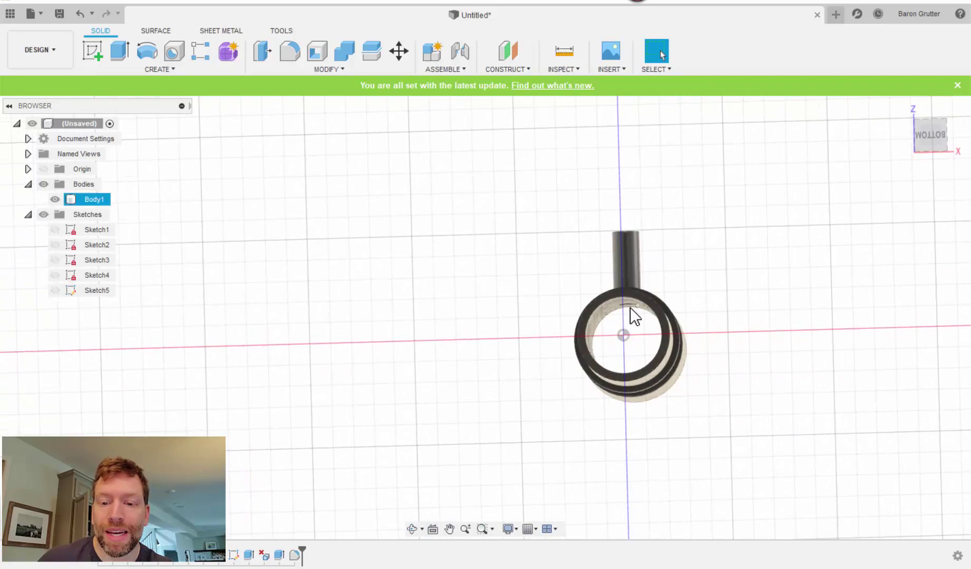
middle_click_drag(616, 390, 472, 100, "shift")
middle_click_drag(812, 322, 729, 402, "shift")
left_click(676, 337)
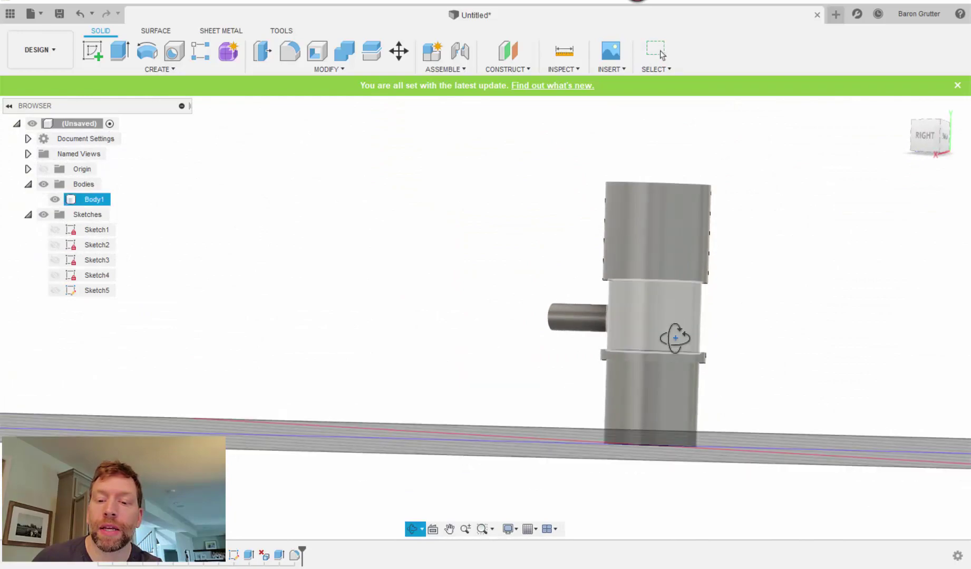
middle_click_drag(676, 338, 673, 306, "shift")
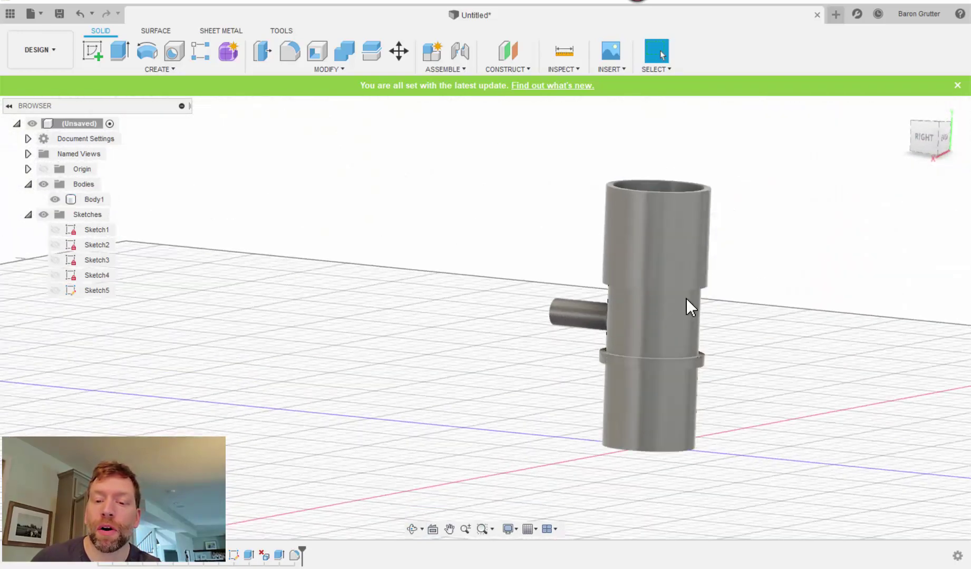
middle_click_drag(654, 346, 652, 354, "shift")
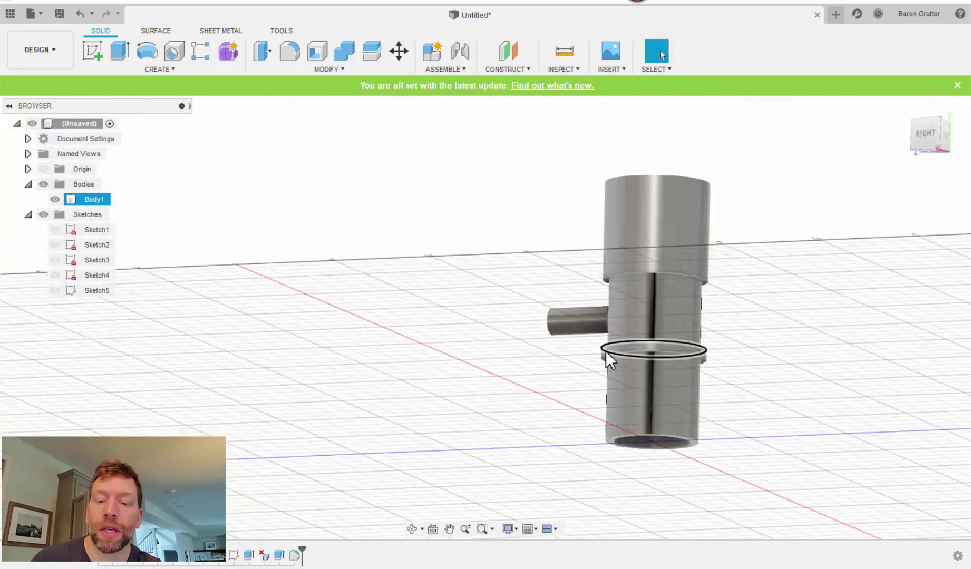
left_click(712, 360)
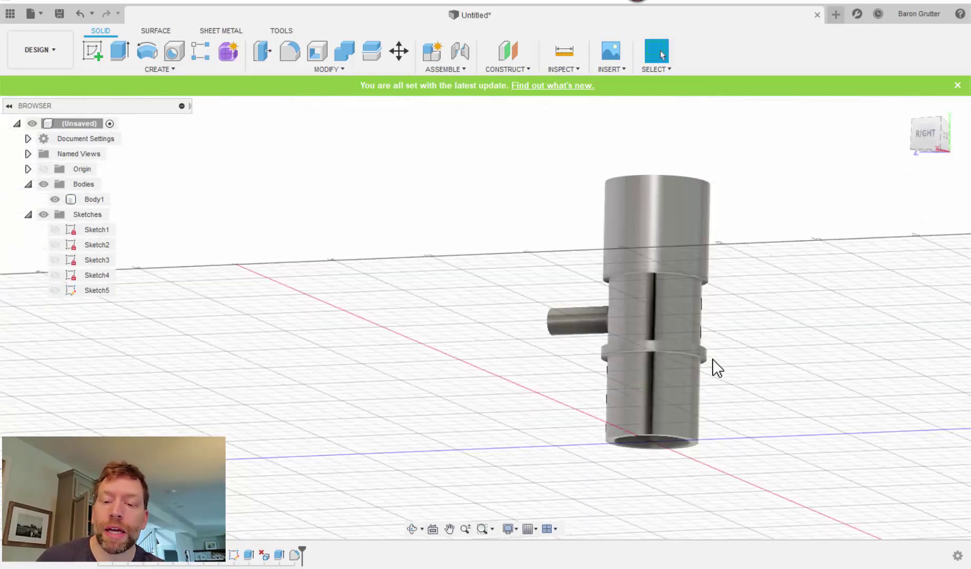
middle_click_drag(659, 392, 606, 255, "shift")
middle_click_drag(711, 340, 594, 328, "shift")
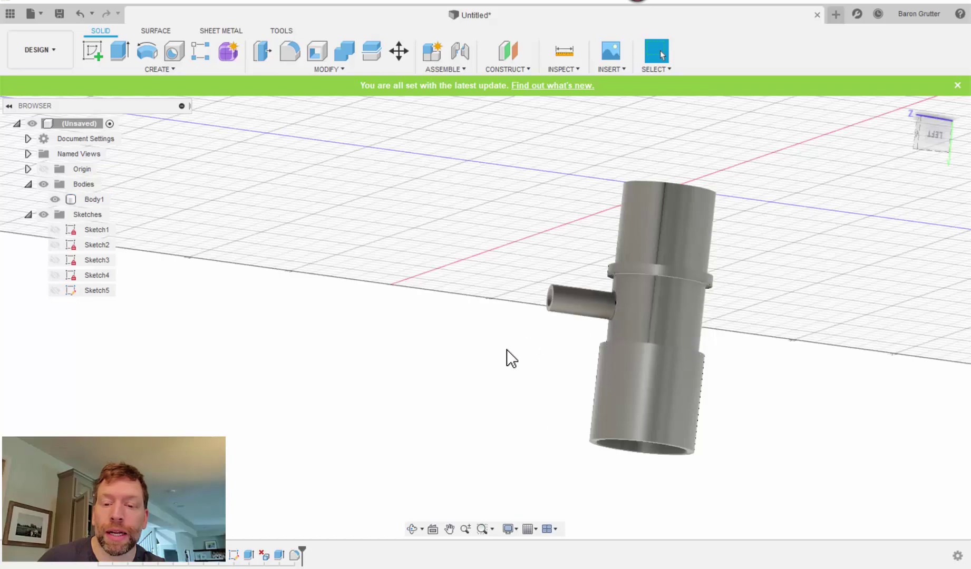
middle_click_drag(507, 345, 584, 366, "shift")
middle_click_drag(621, 272, 621, 286, "shift")
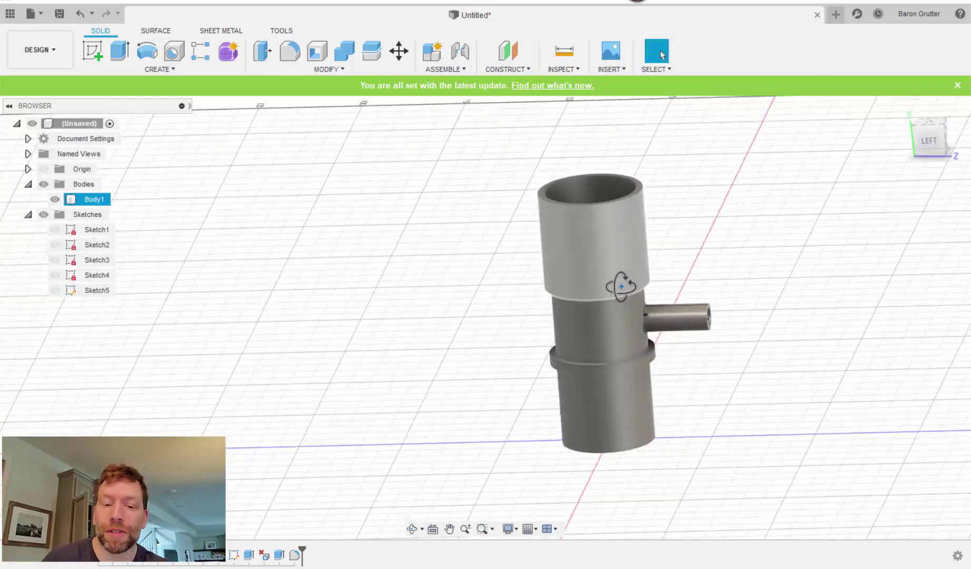
key("Escape")
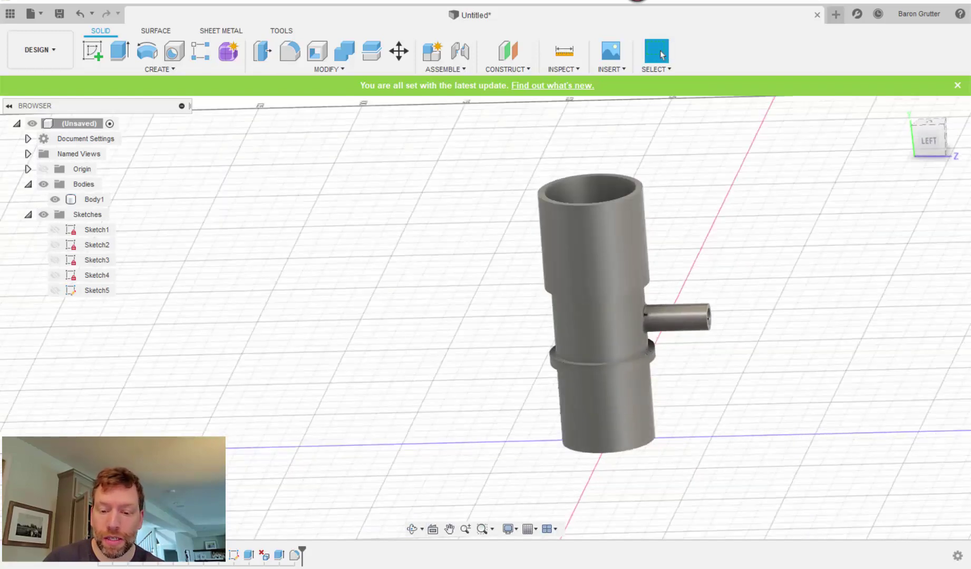